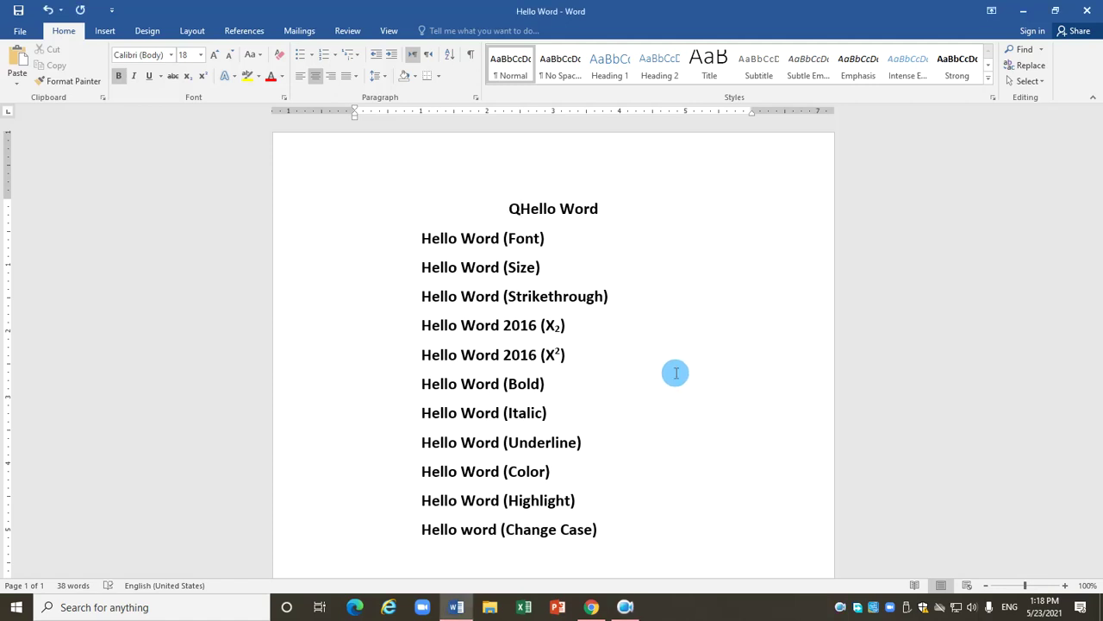
# Step: Delete the stray Q before the title and select 'Hello Word' on the (Font) line
pyautogui.press('BackSpace')
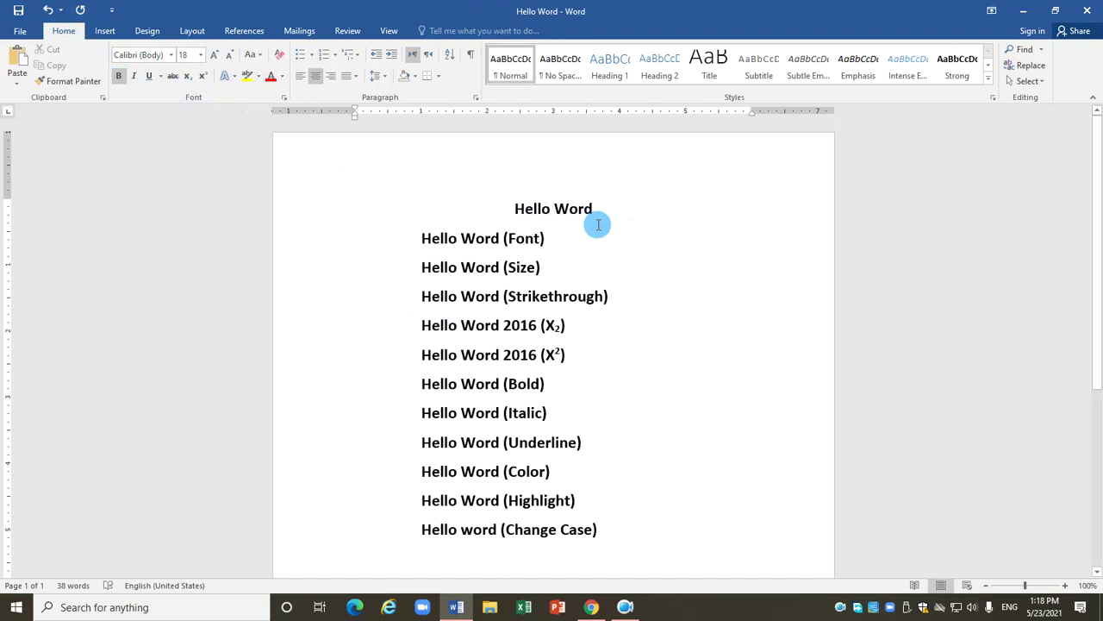
pyautogui.moveTo(421, 238); pyautogui.dragTo(502, 237)
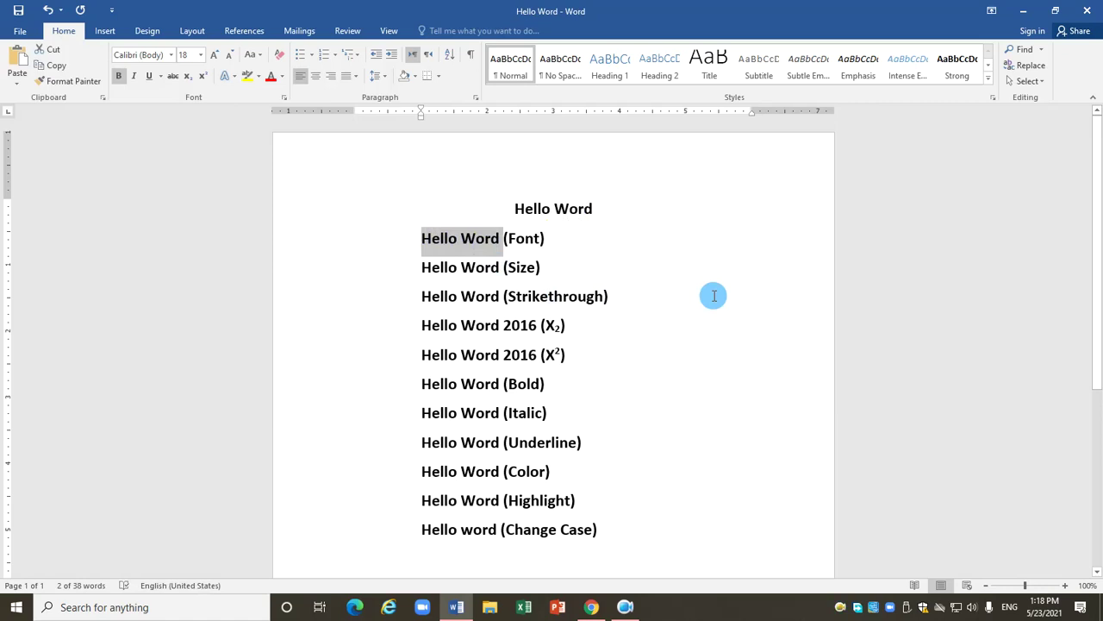
# Step: Open the font list for the selected 'Hello Word' and scroll through it, previewing fonts
pyautogui.click(171, 56)
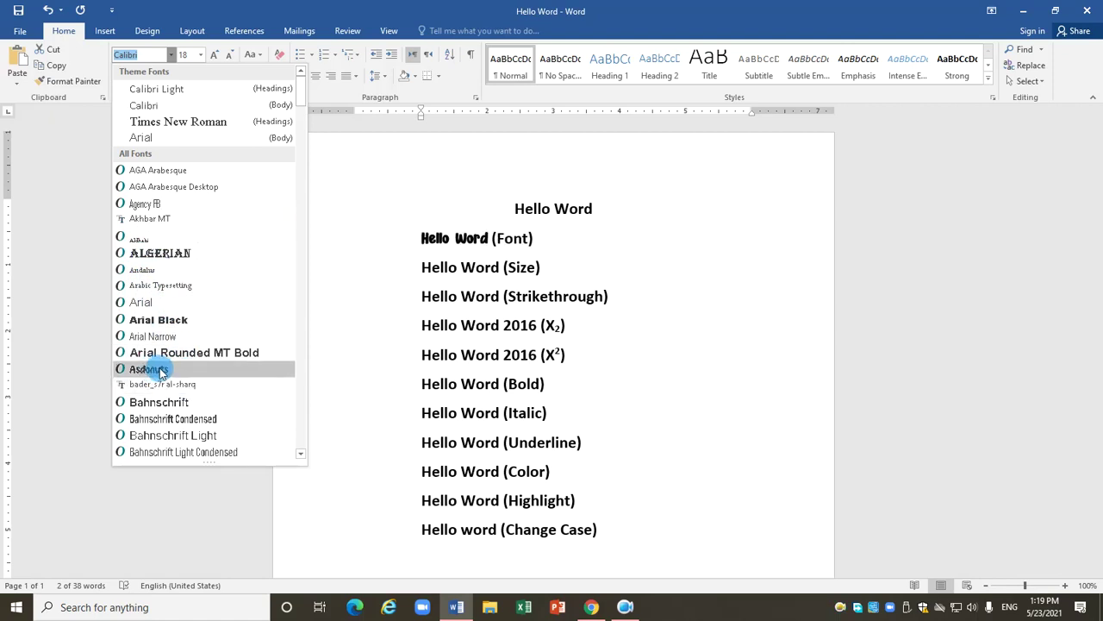
pyautogui.scroll(-2, 211, 401)
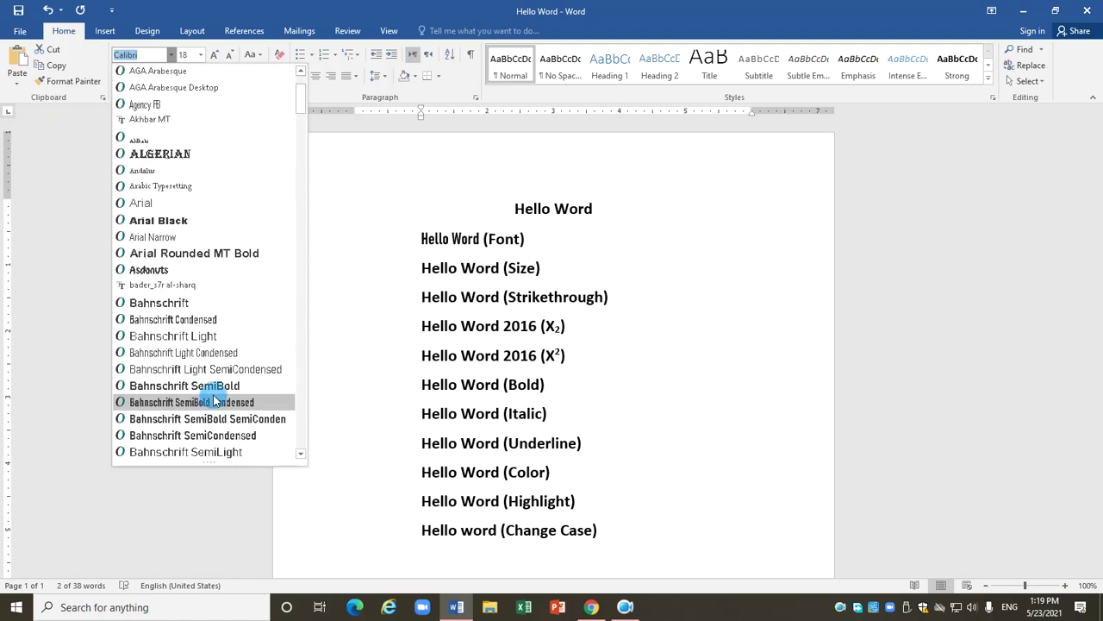
pyautogui.scroll(-1, 212, 402)
pyautogui.scroll(-2, 222, 345)
pyautogui.scroll(-4, 222, 379)
pyautogui.scroll(-2, 188, 405)
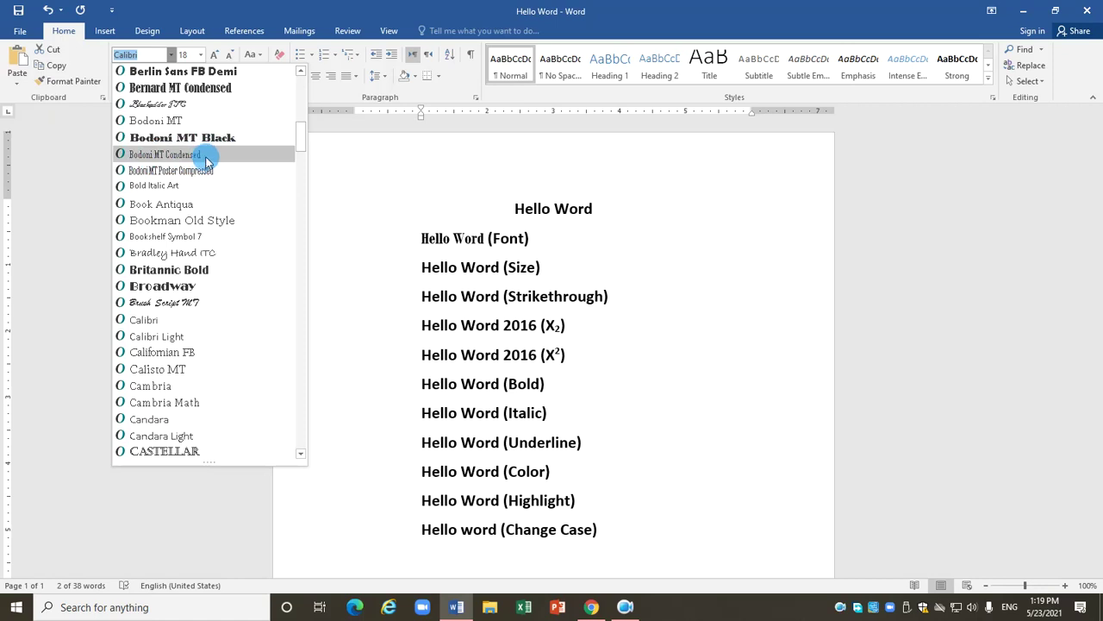
pyautogui.scroll(3, 229, 271)
pyautogui.scroll(5, 246, 308)
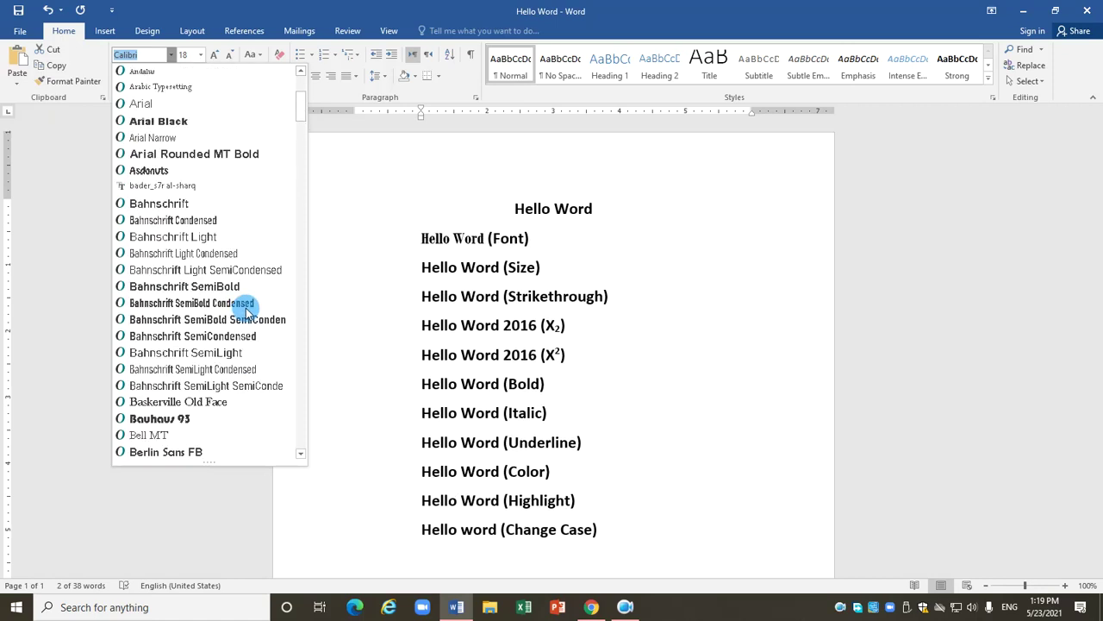
pyautogui.scroll(4, 247, 308)
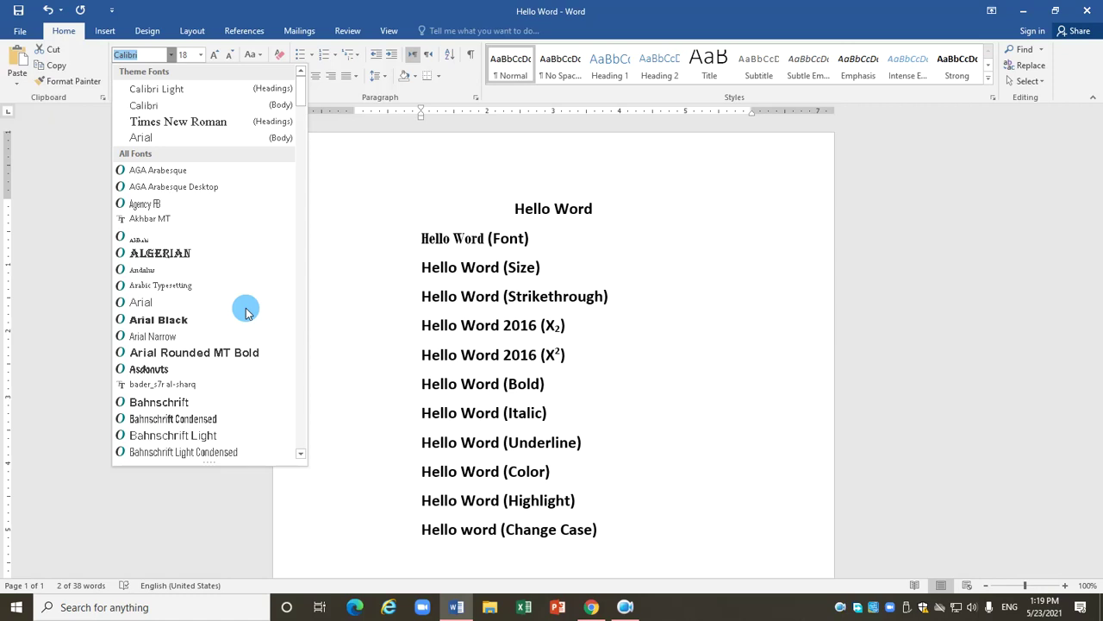
# Step: Scroll further down the font list, then close it, keeping 'Hello Word' in Calibri
pyautogui.scroll(-3, 246, 312)
pyautogui.scroll(-6, 246, 312)
pyautogui.scroll(-4, 248, 329)
pyautogui.scroll(-3, 238, 306)
pyautogui.scroll(-5, 240, 315)
pyautogui.scroll(-1, 239, 315)
pyautogui.scroll(-4, 240, 315)
pyautogui.scroll(-3, 239, 316)
pyautogui.scroll(-4, 239, 315)
pyautogui.scroll(-5, 239, 317)
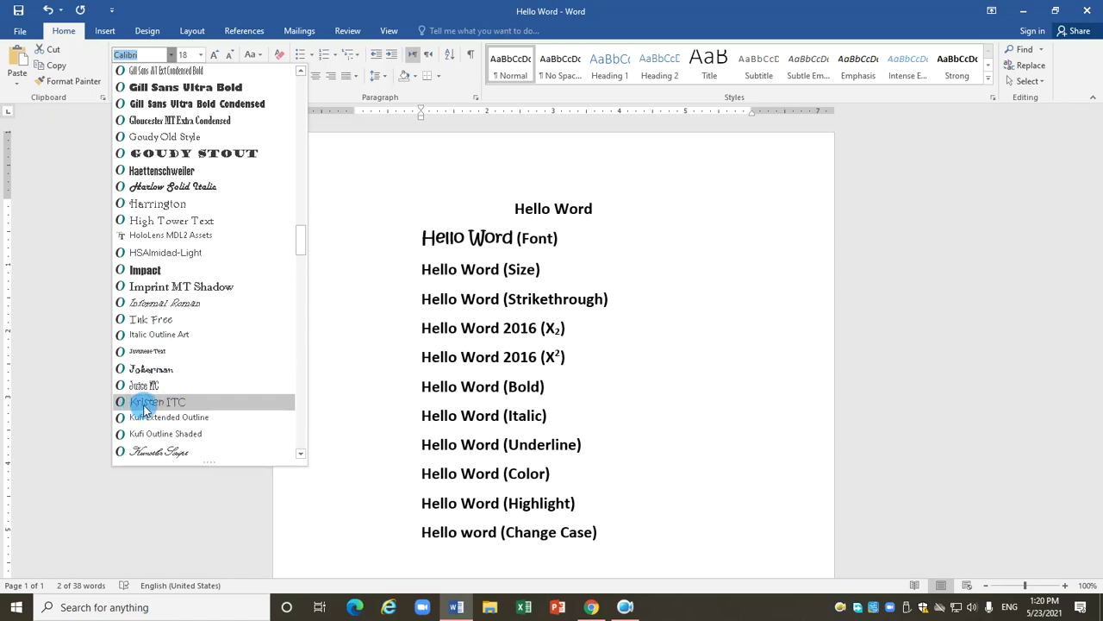
pyautogui.click(447, 242)
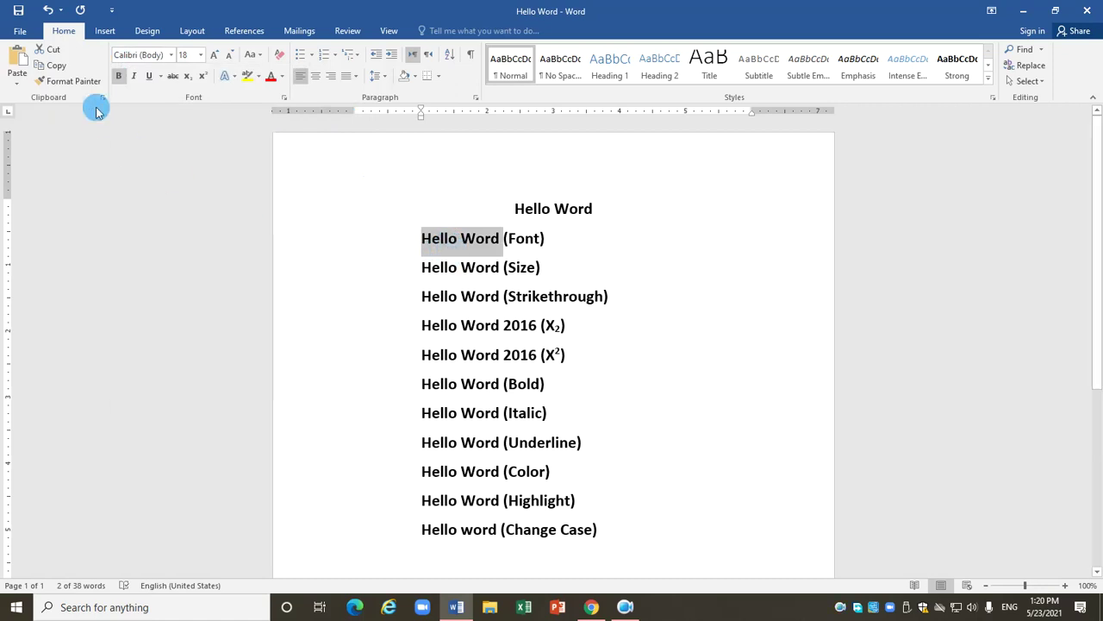
pyautogui.click(18, 31)
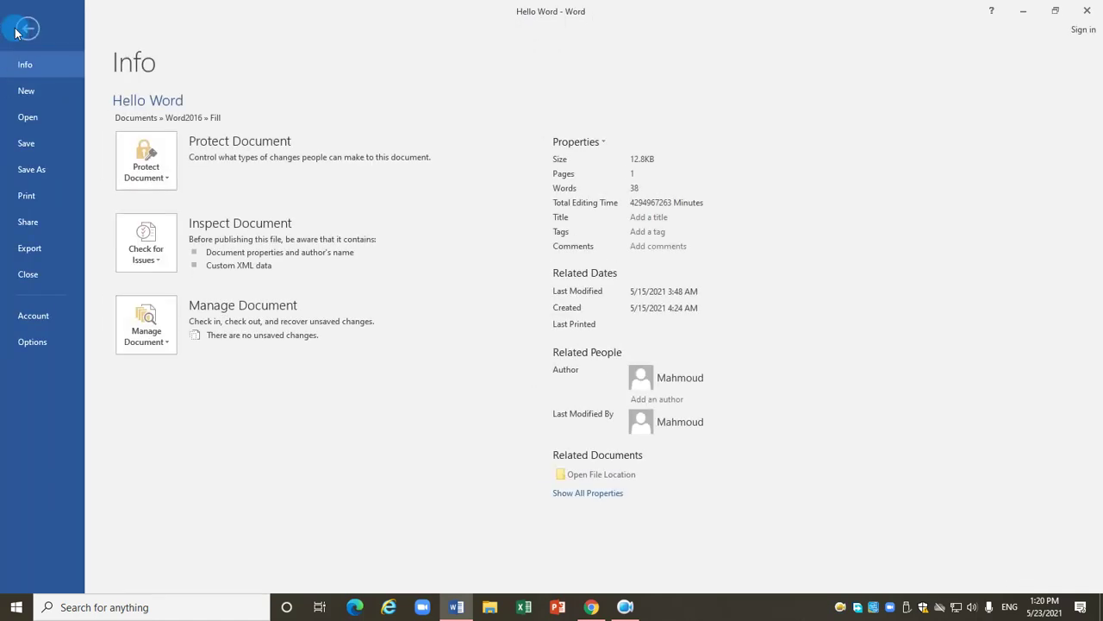
pyautogui.click(23, 342)
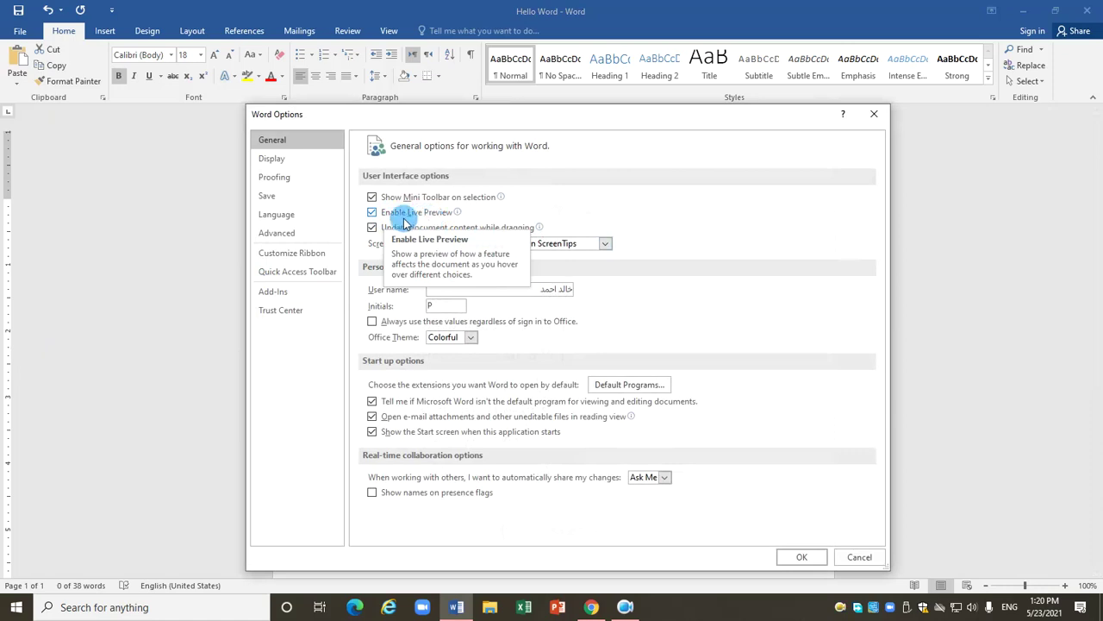
pyautogui.click(426, 215)
pyautogui.click(798, 557)
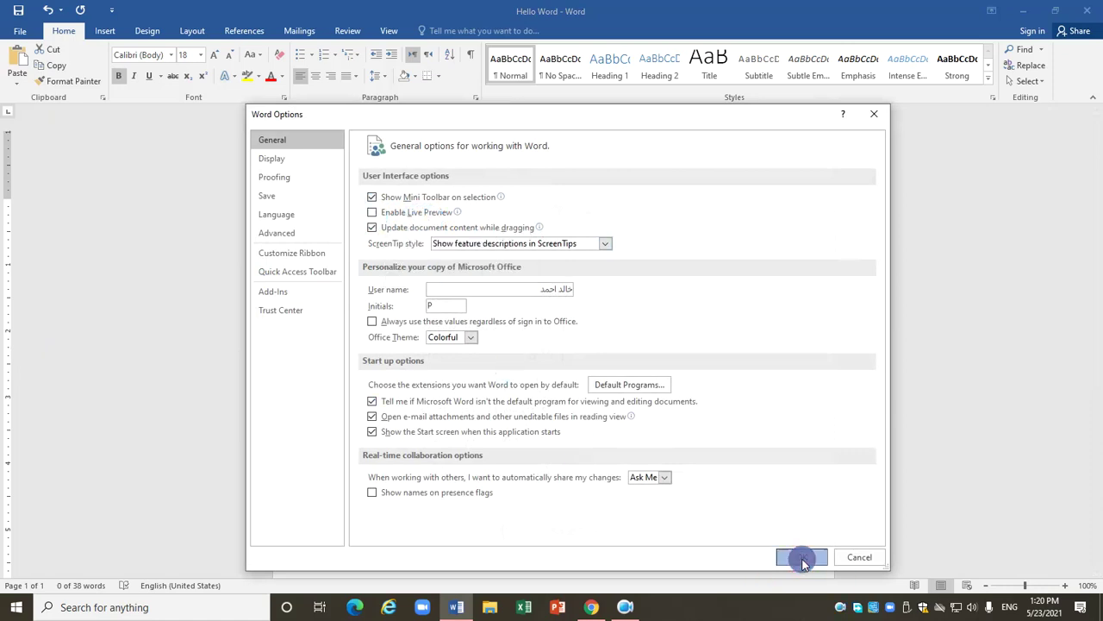
pyautogui.click(171, 54)
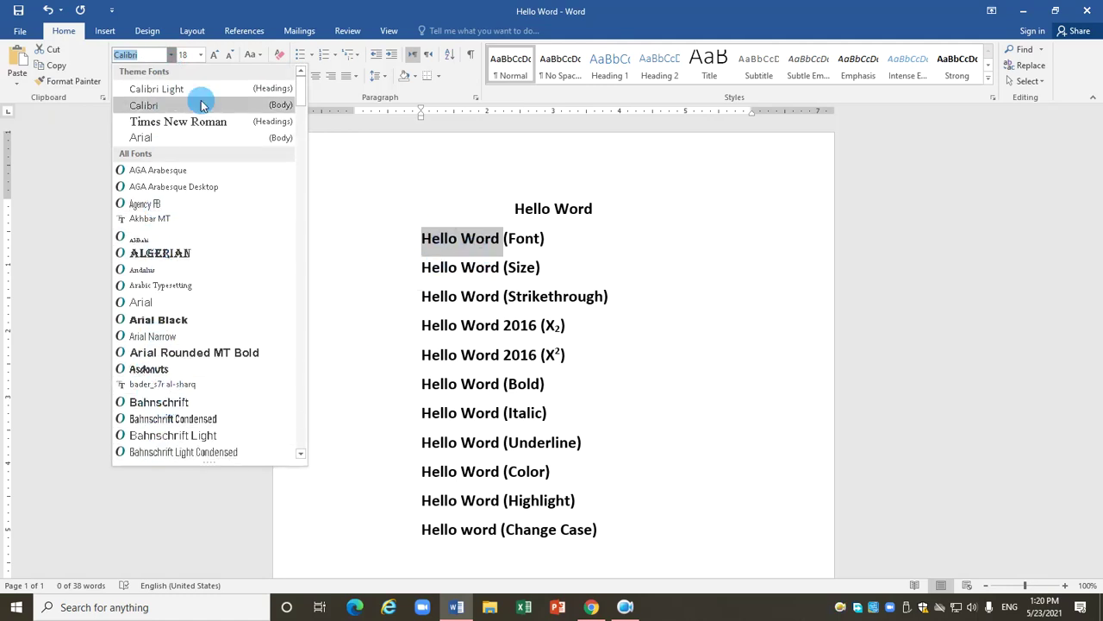
pyautogui.click(173, 55)
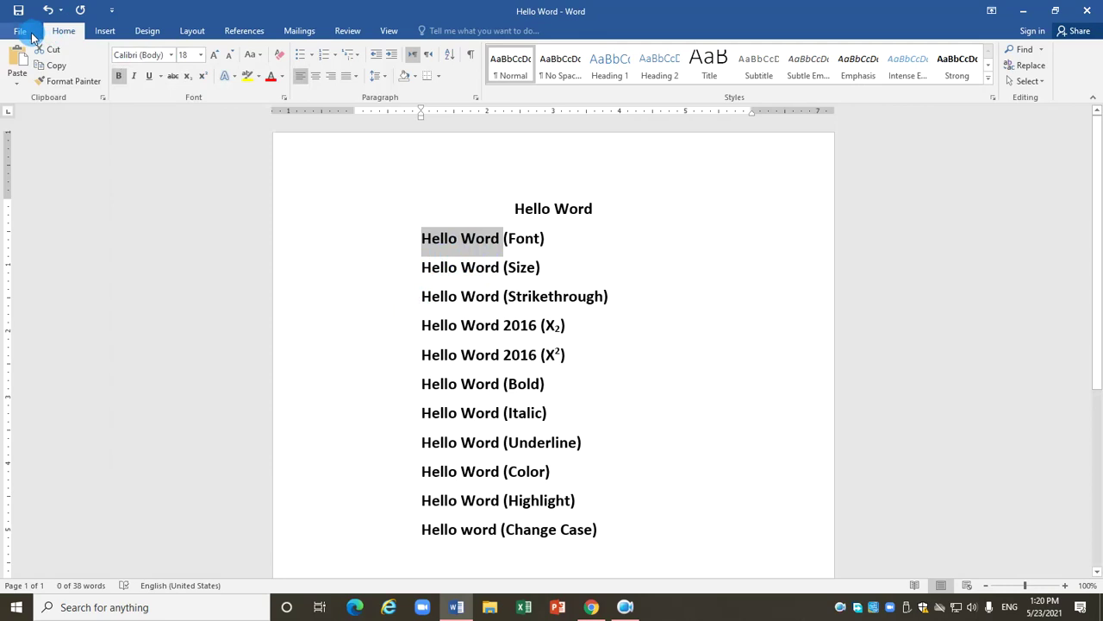
pyautogui.click(19, 31)
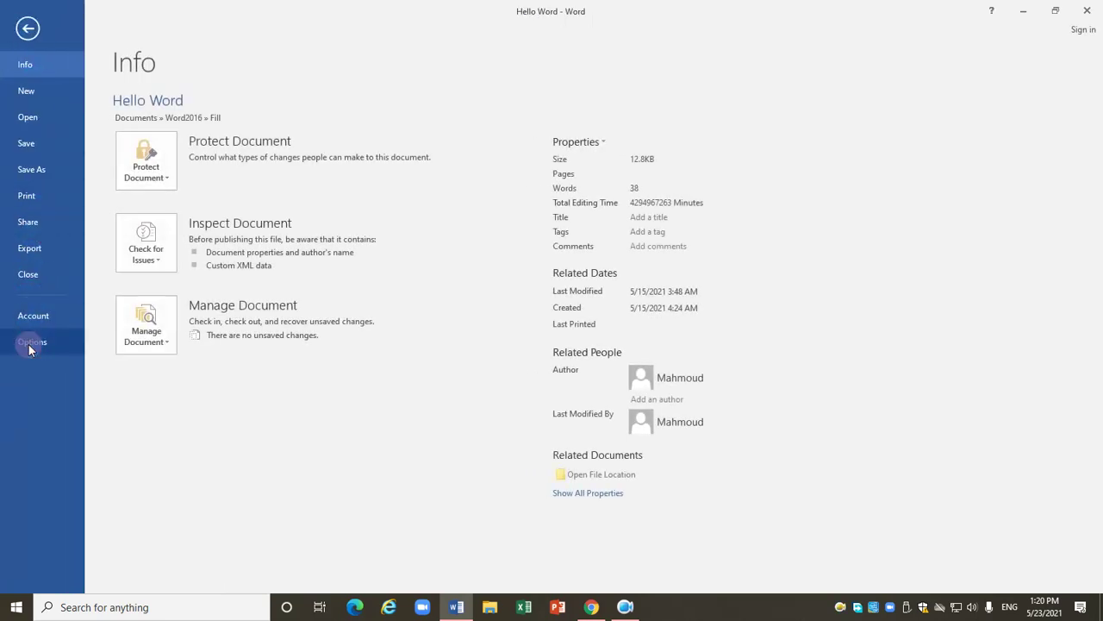
pyautogui.click(31, 343)
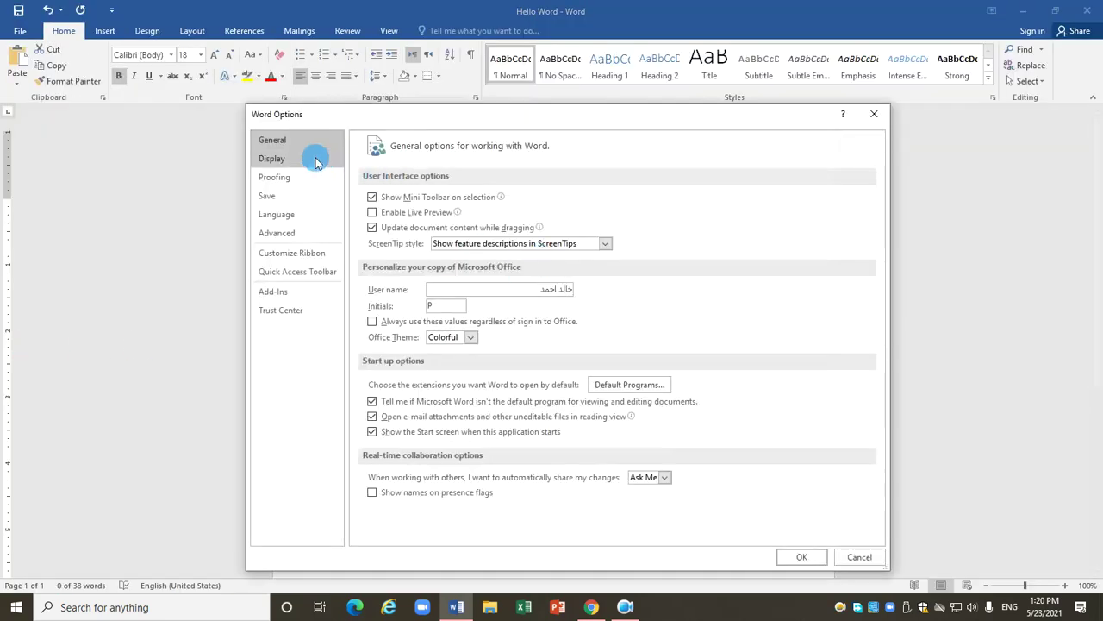
pyautogui.click(372, 213)
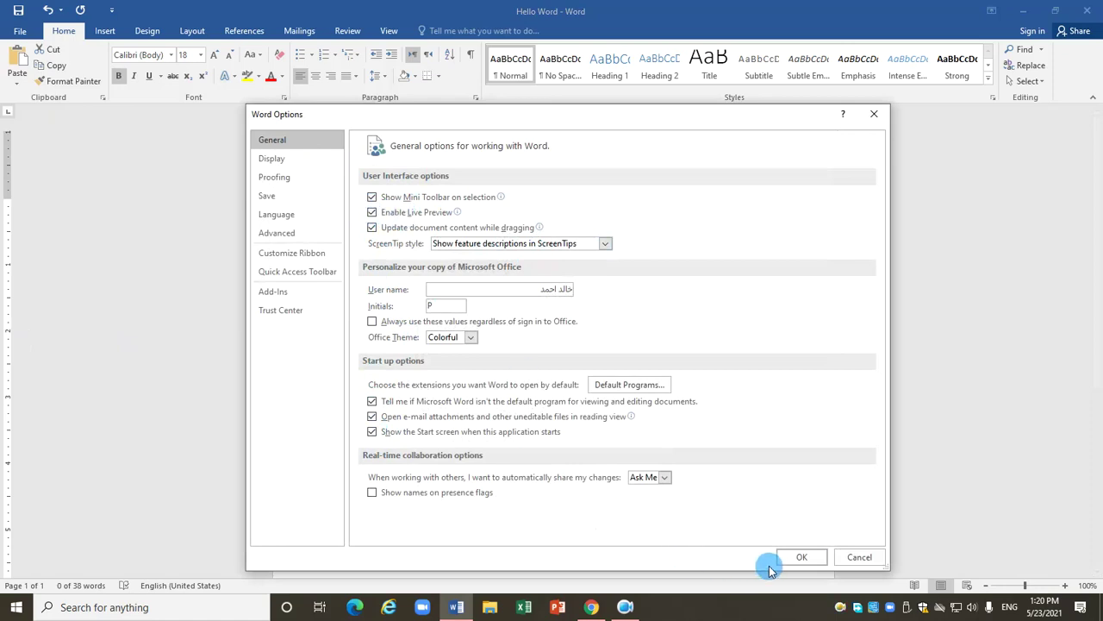
pyautogui.click(784, 557)
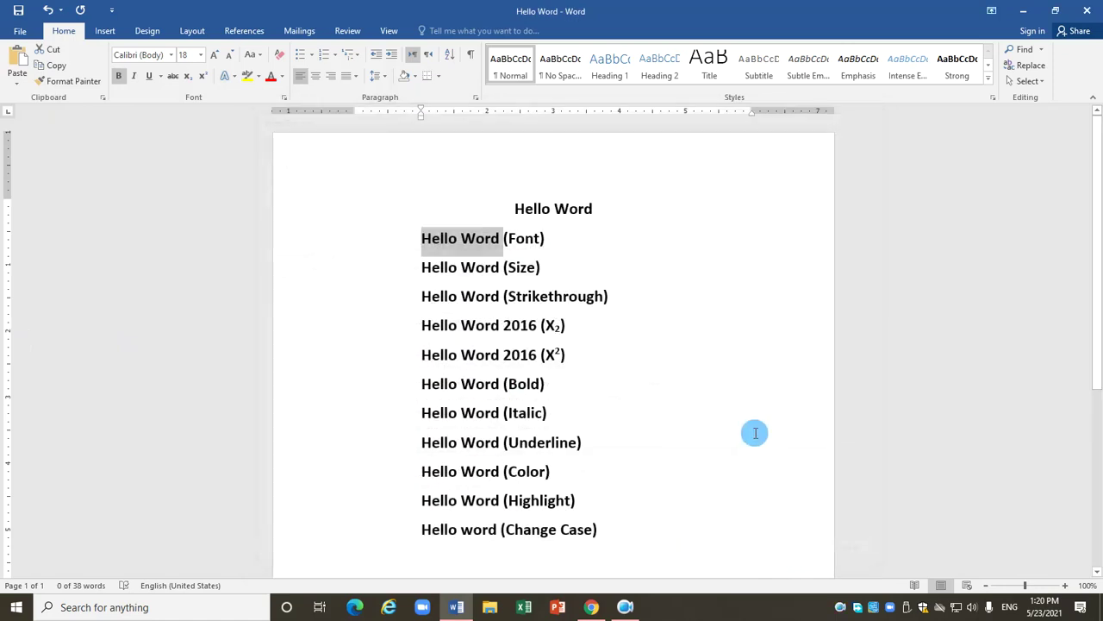
# Step: Reopen the font list and scroll to its end, previewing fonts on 'Hello Word'
pyautogui.click(171, 55)
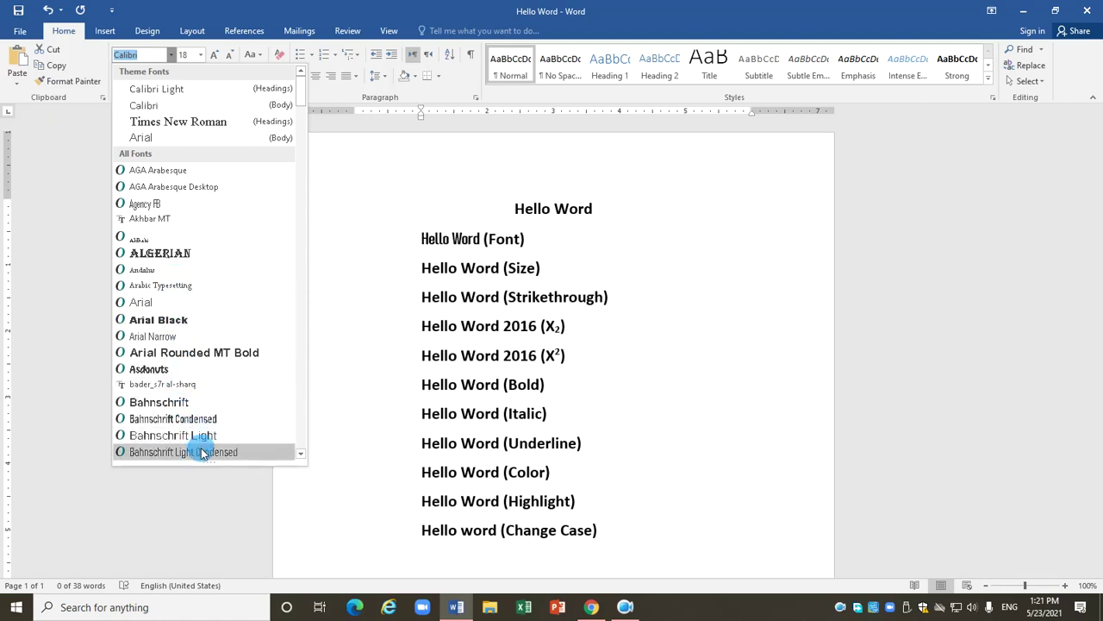
pyautogui.scroll(-2, 203, 452)
pyautogui.scroll(-4, 284, 323)
pyautogui.scroll(-1, 283, 316)
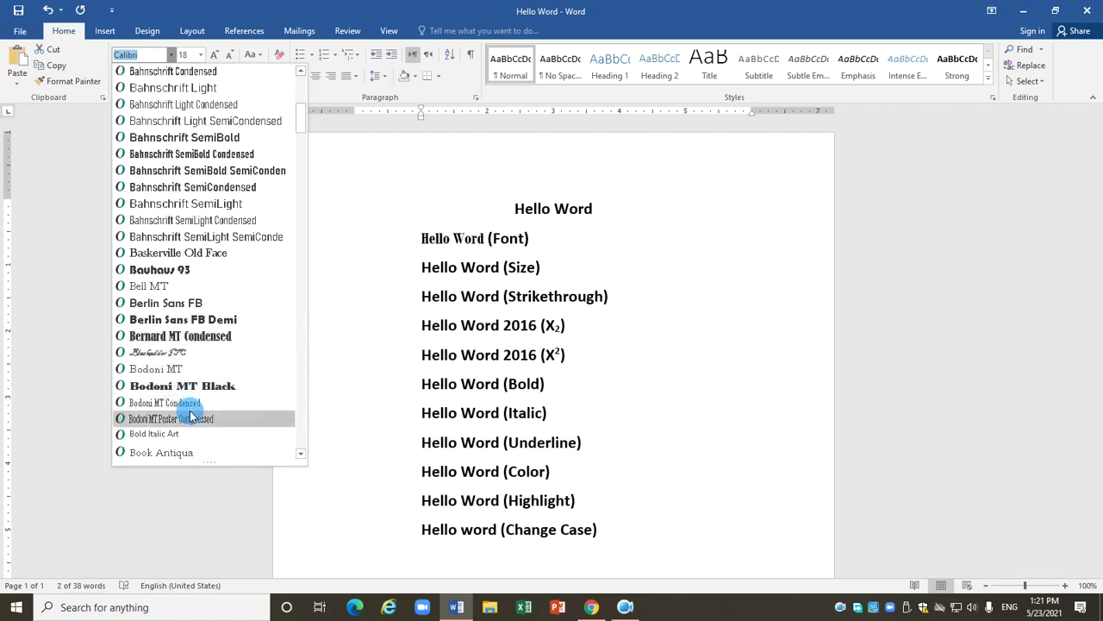
pyautogui.scroll(-2, 207, 362)
pyautogui.scroll(-1, 293, 323)
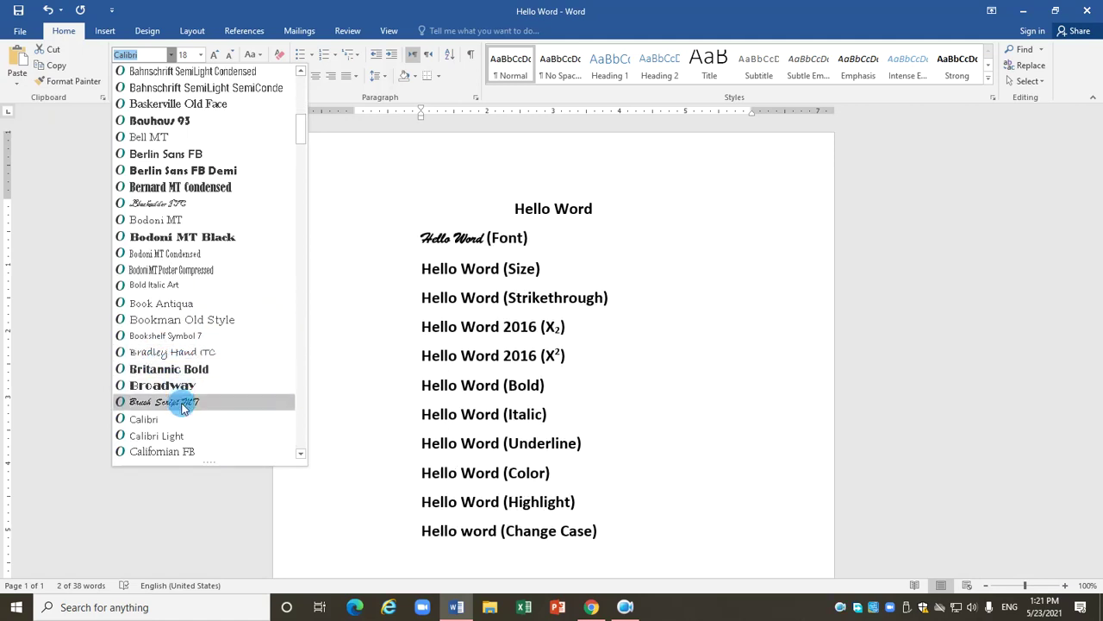
pyautogui.scroll(-1, 183, 407)
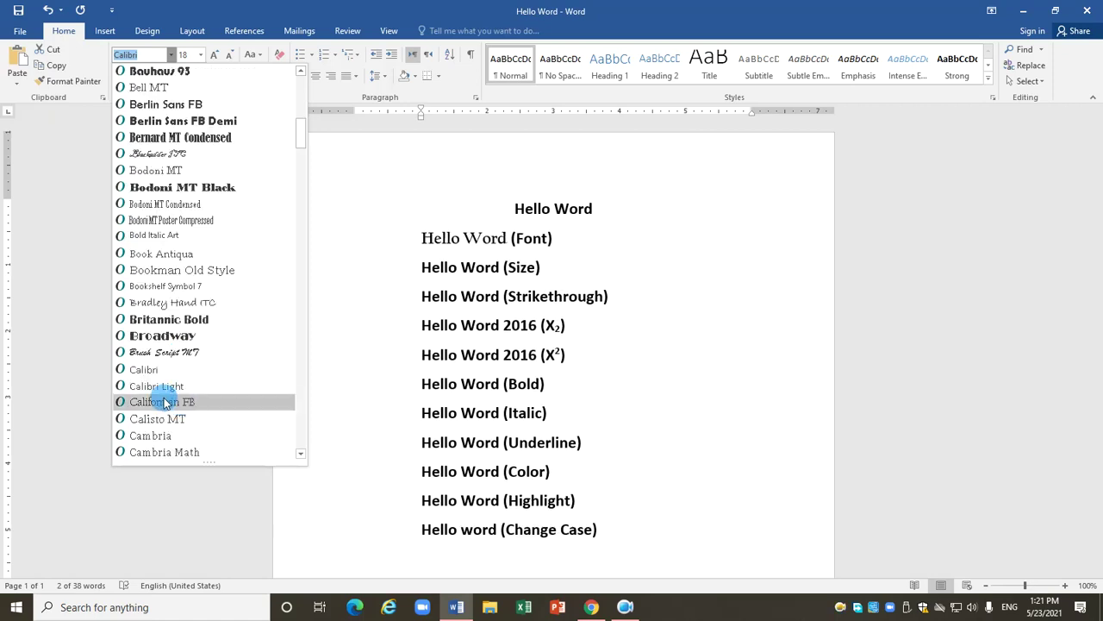
pyautogui.scroll(-1, 180, 284)
pyautogui.scroll(-2, 184, 296)
pyautogui.scroll(-3, 189, 354)
pyautogui.scroll(-2, 190, 353)
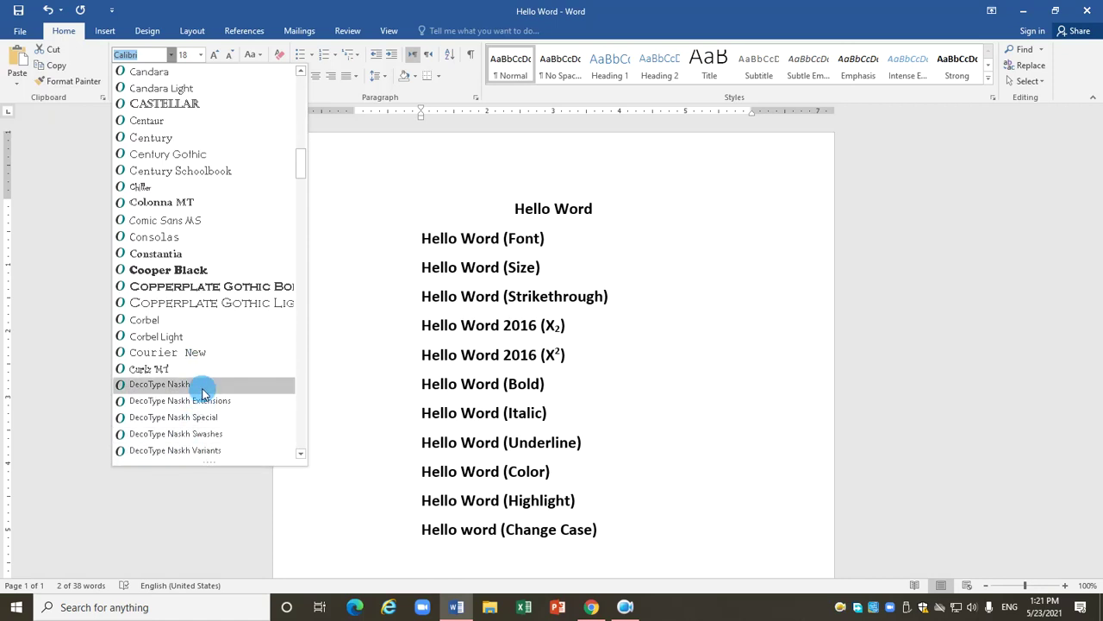
pyautogui.scroll(-2, 205, 387)
pyautogui.scroll(-2, 208, 384)
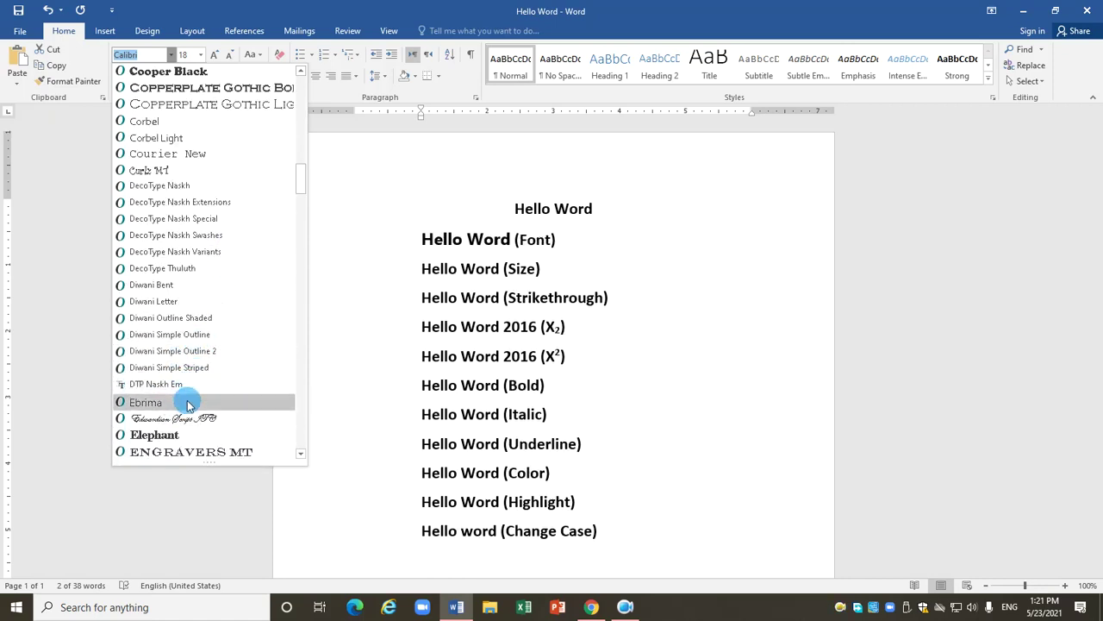
pyautogui.scroll(-4, 211, 380)
pyautogui.scroll(-5, 216, 364)
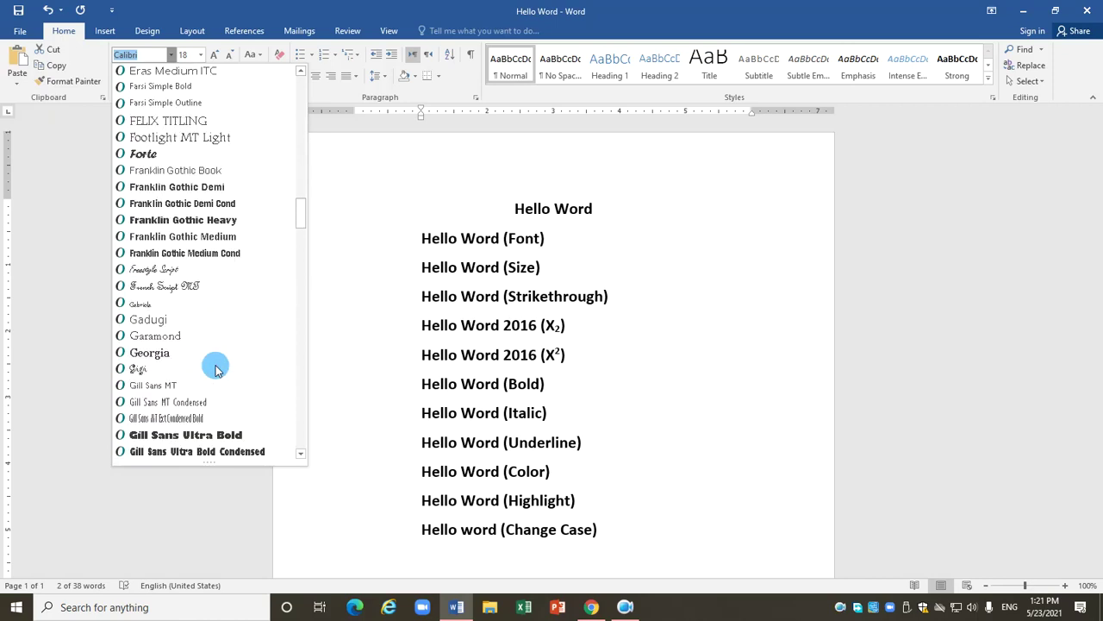
pyautogui.click(293, 290)
pyautogui.moveTo(293, 290); pyautogui.dragTo(293, 463)
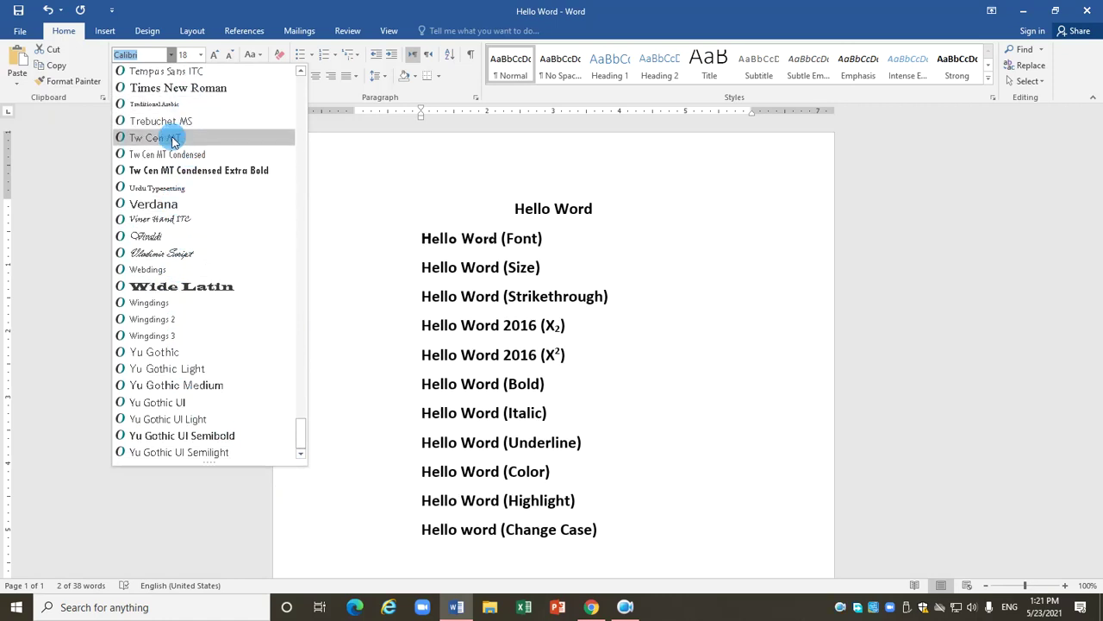
# Step: Close the font list without choosing a font, deselect 'Hello Word', and launch Microsoft Edge
pyautogui.click(170, 54)
pyautogui.click(355, 607)
pyautogui.click(493, 434)
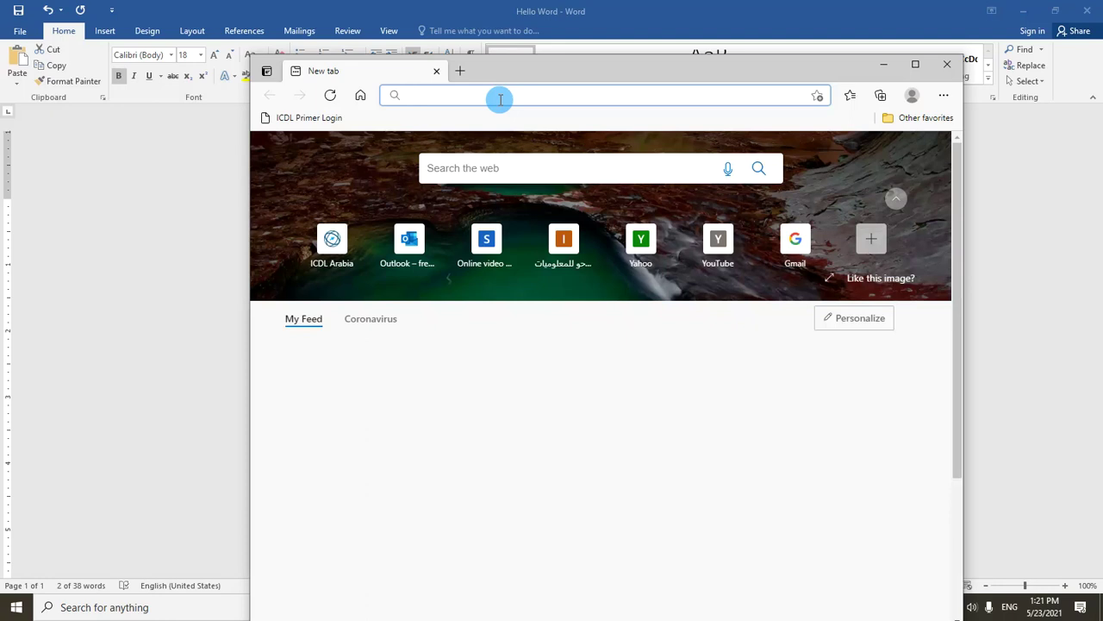
# Step: Search the web for DaFont and open the DaFont website from the results
pyautogui.click(536, 172)
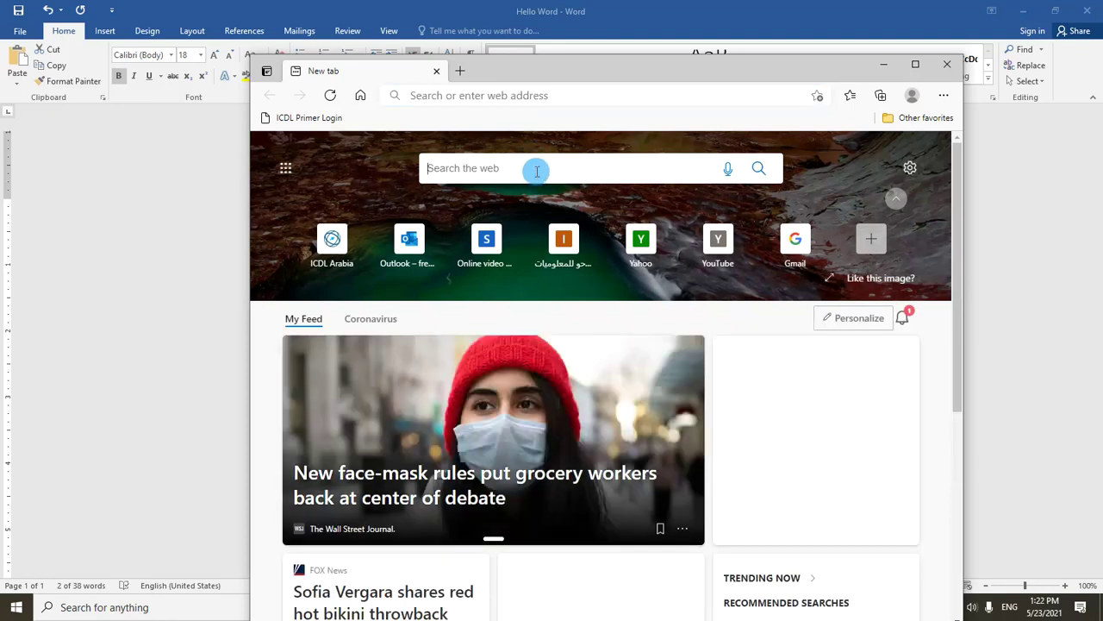
pyautogui.write('ad')
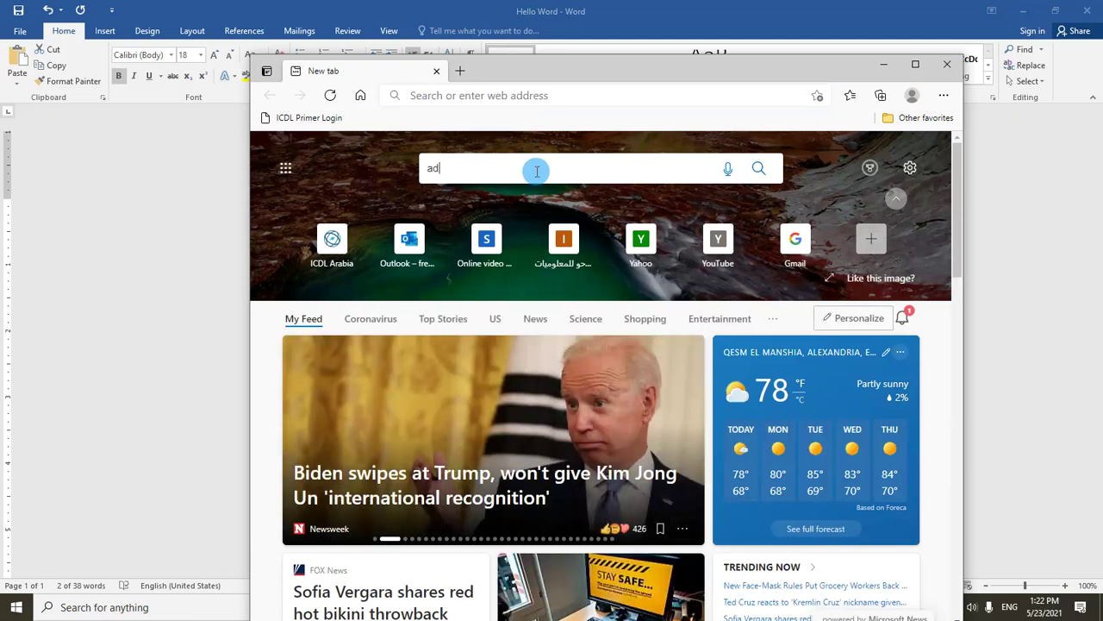
pyautogui.write('d')
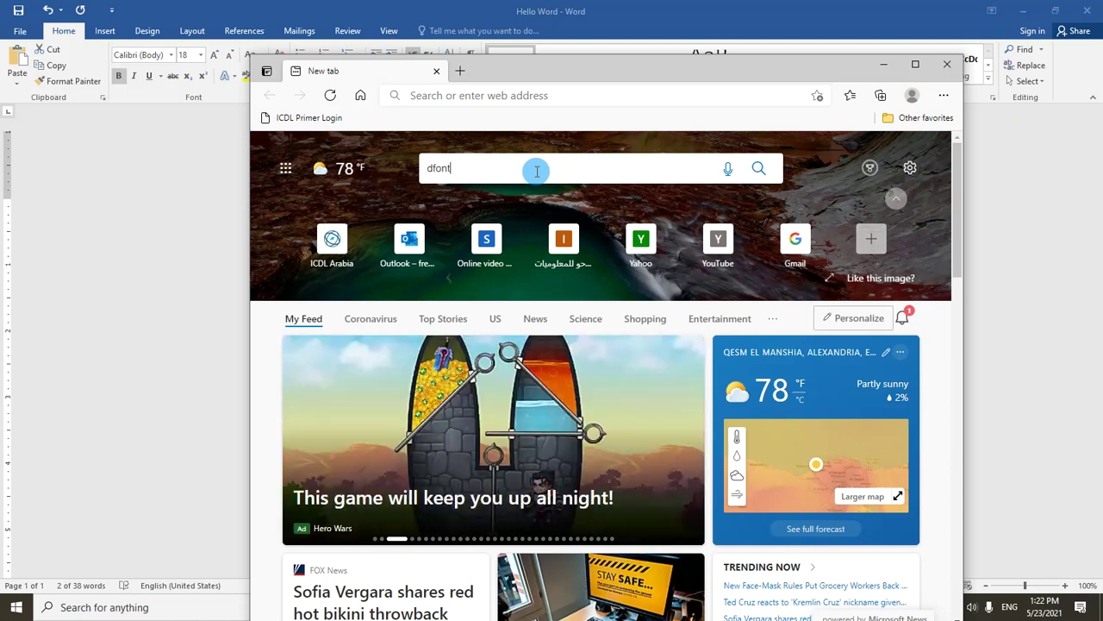
pyautogui.press('Return')
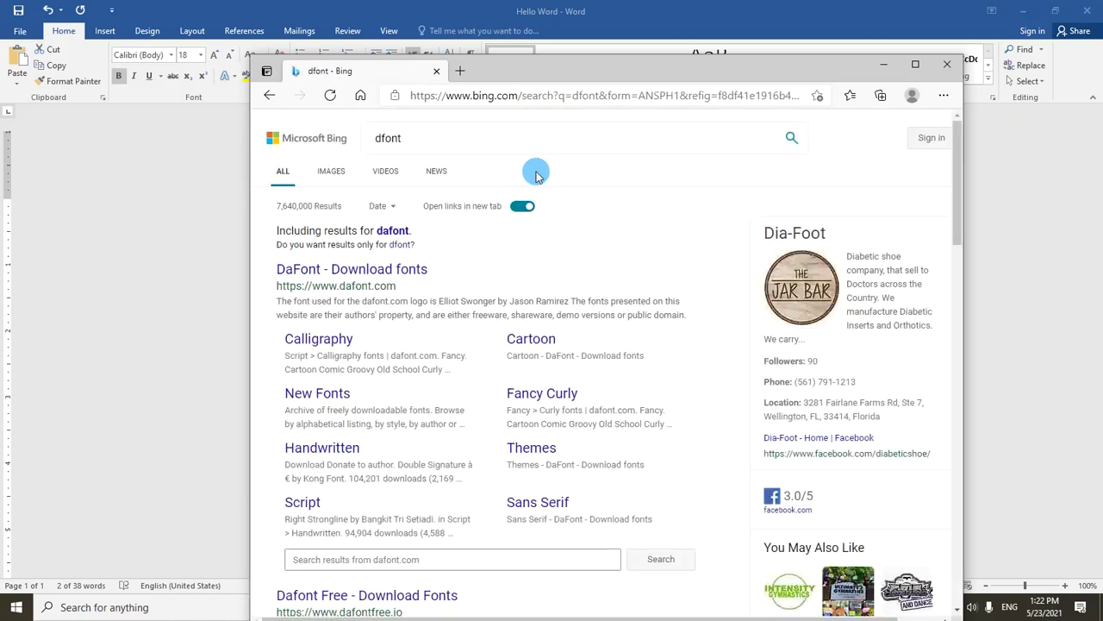
pyautogui.click(396, 271)
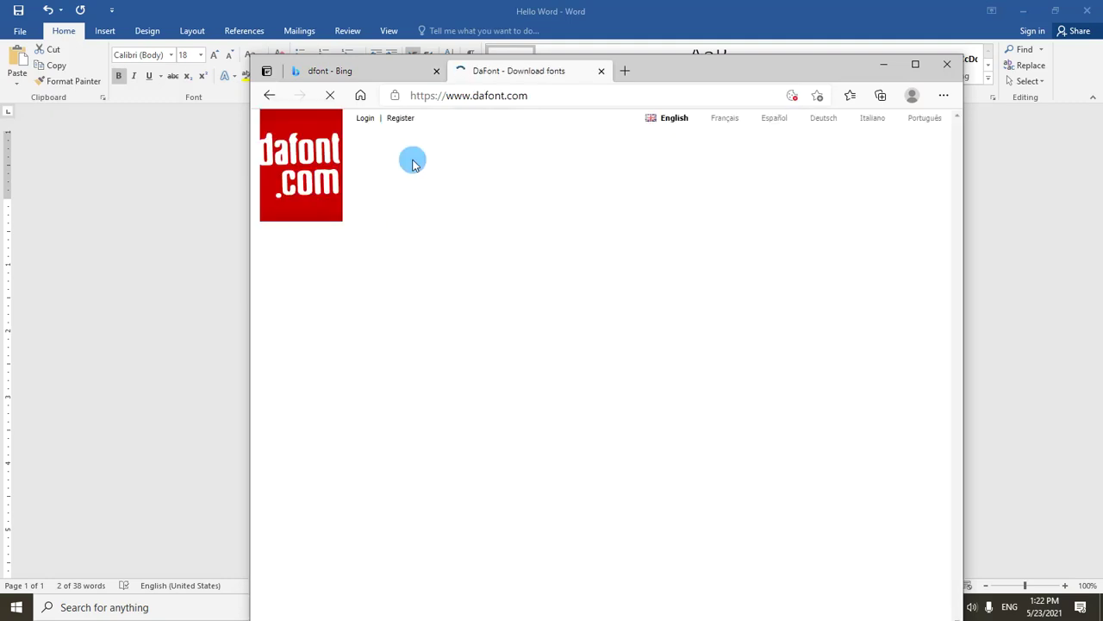
# Step: Search Bing for 'googlefont' and open the Google Fonts site
pyautogui.click(366, 71)
pyautogui.click(390, 139)
pyautogui.write('googlefont')
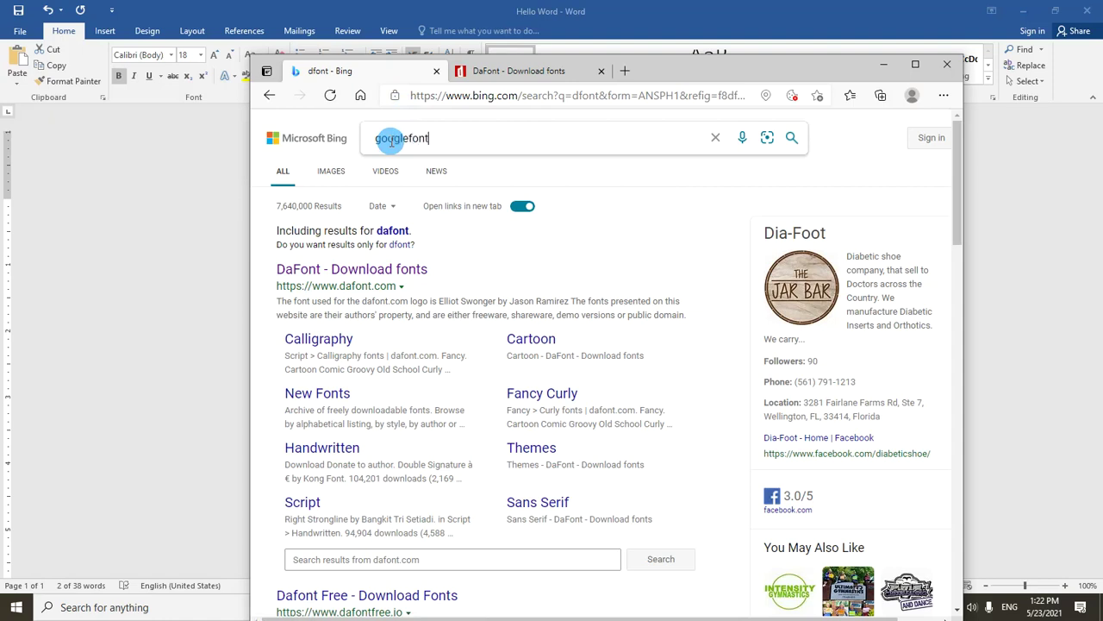
pyautogui.press('Return')
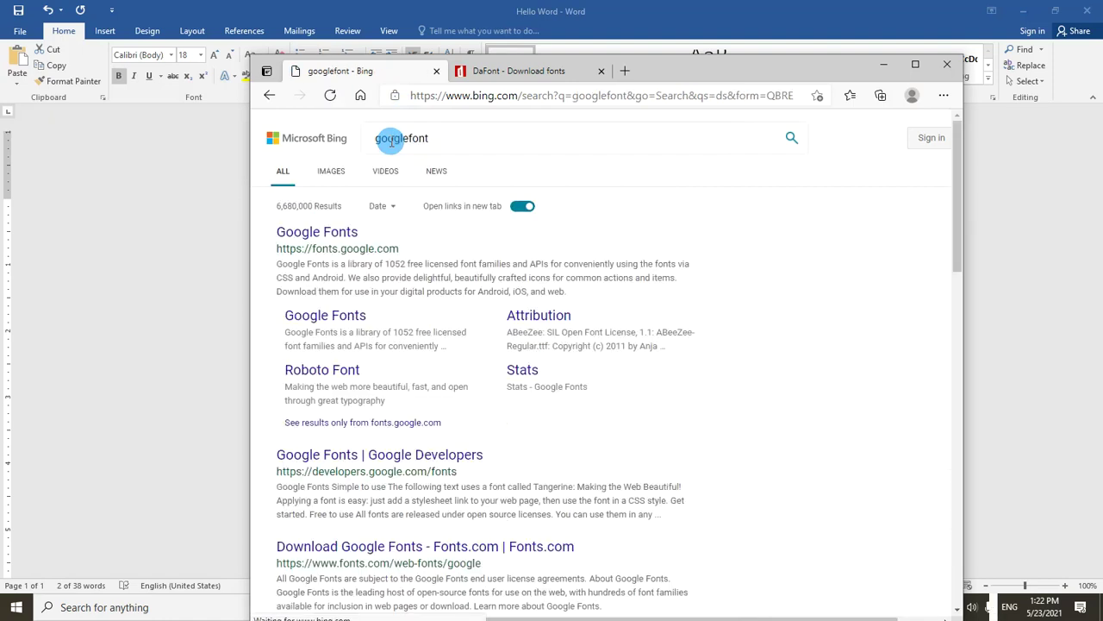
pyautogui.click(331, 241)
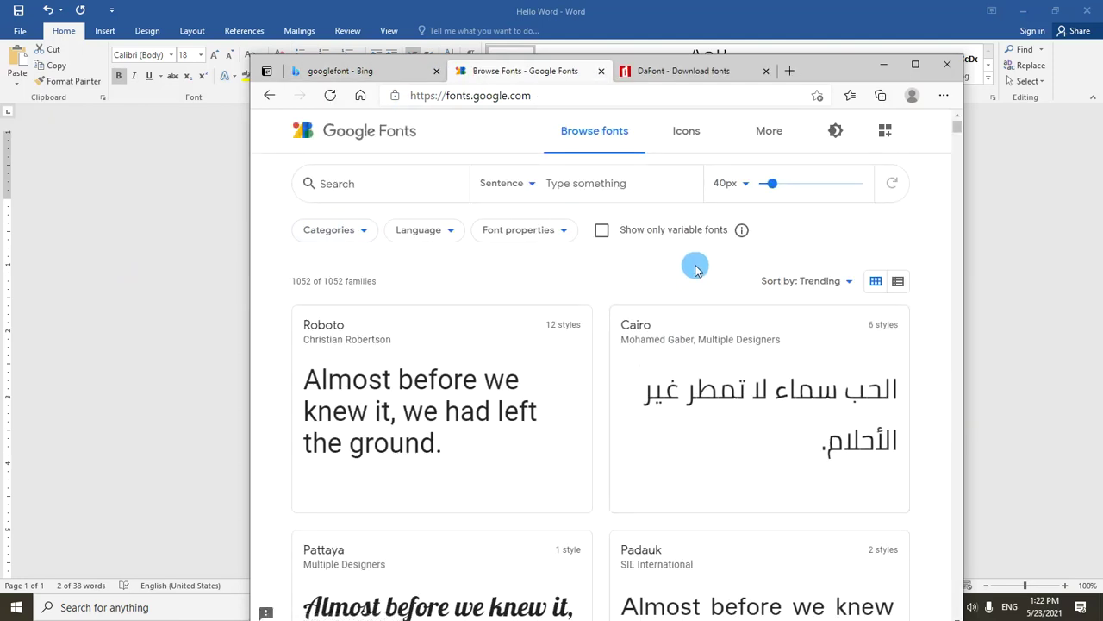
# Step: On DaFont, download the Valentine Cute font as valentine_cute.zip, then return to Google Fonts
pyautogui.click(685, 71)
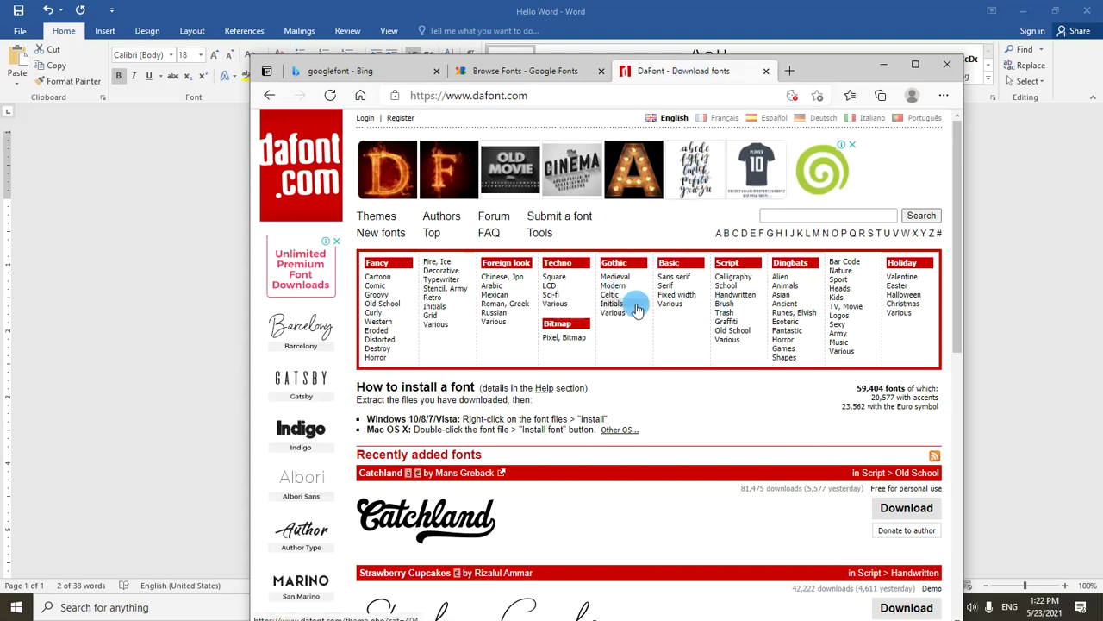
pyautogui.scroll(-1, 652, 363)
pyautogui.scroll(-1, 653, 363)
pyautogui.scroll(-1, 609, 367)
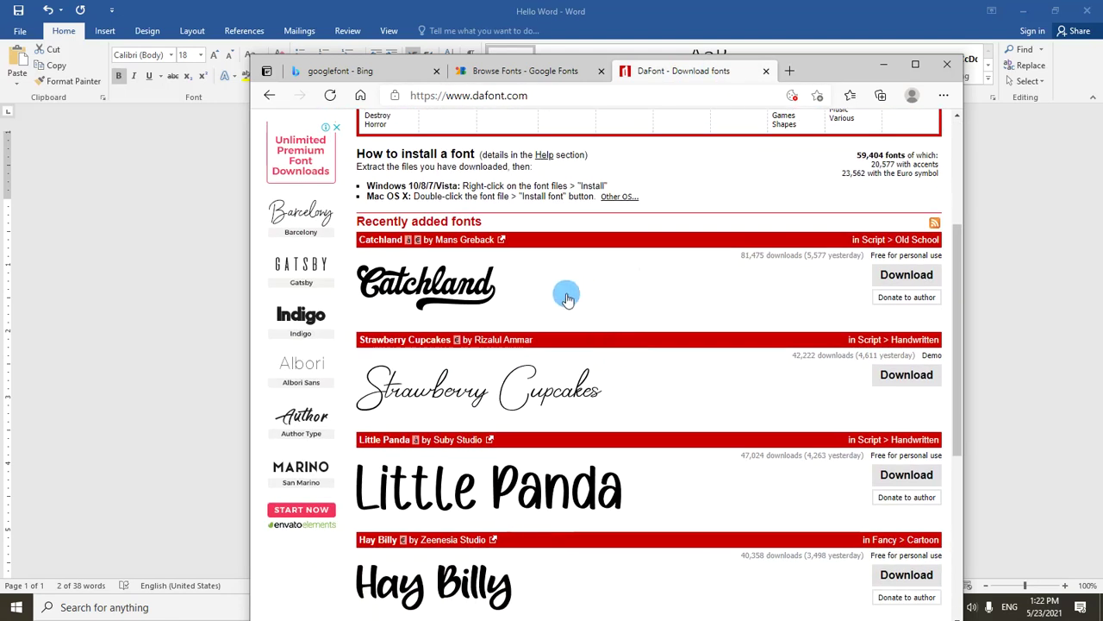
pyautogui.scroll(-1, 567, 290)
pyautogui.scroll(-1, 707, 328)
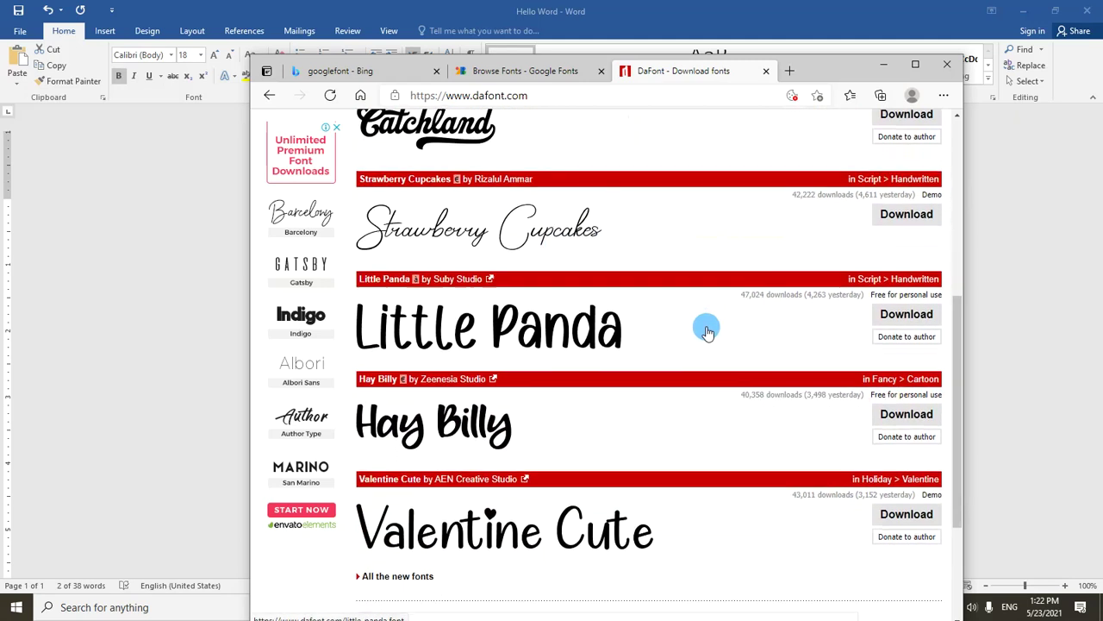
pyautogui.scroll(-2, 707, 332)
pyautogui.scroll(-1, 707, 331)
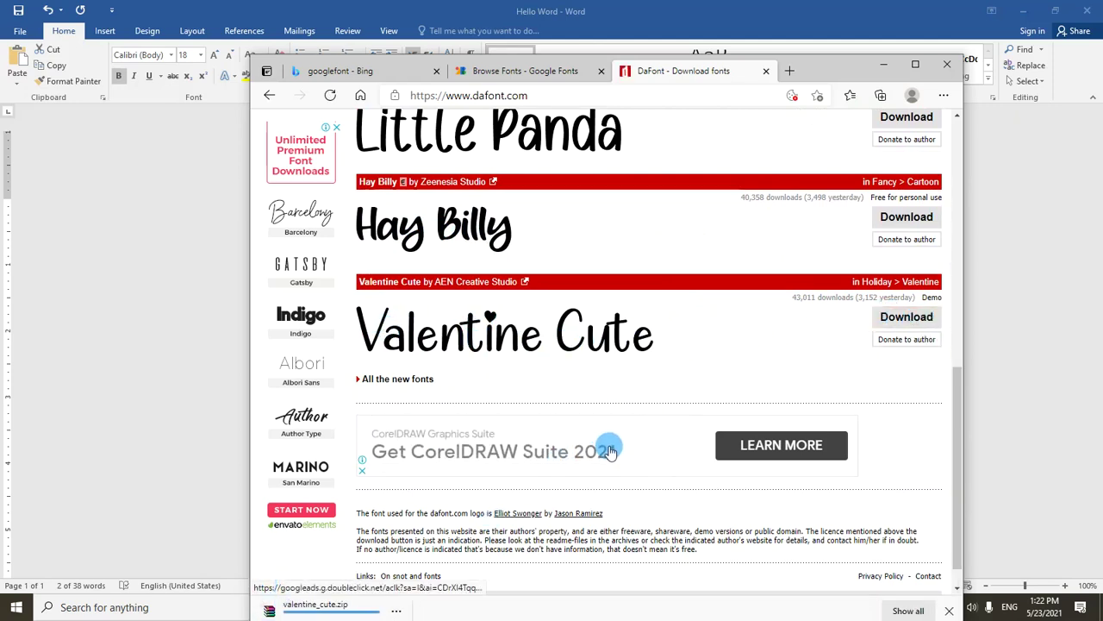
pyautogui.click(558, 72)
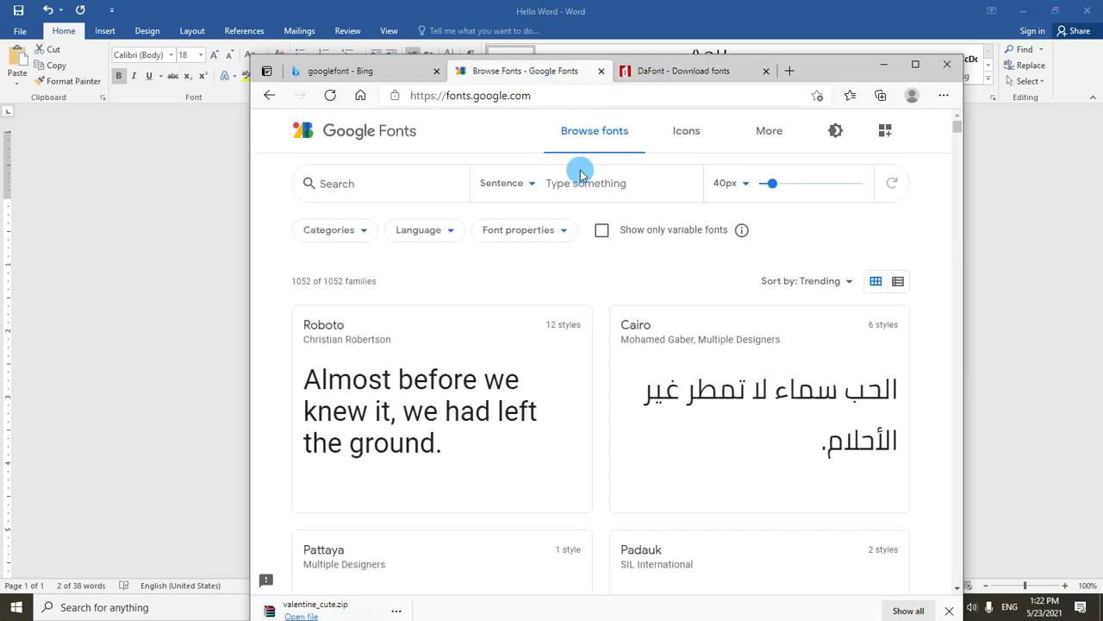
# Step: Scroll the Google Fonts list and open the Mate SC font's page
pyautogui.scroll(-2, 588, 297)
pyautogui.scroll(-3, 587, 293)
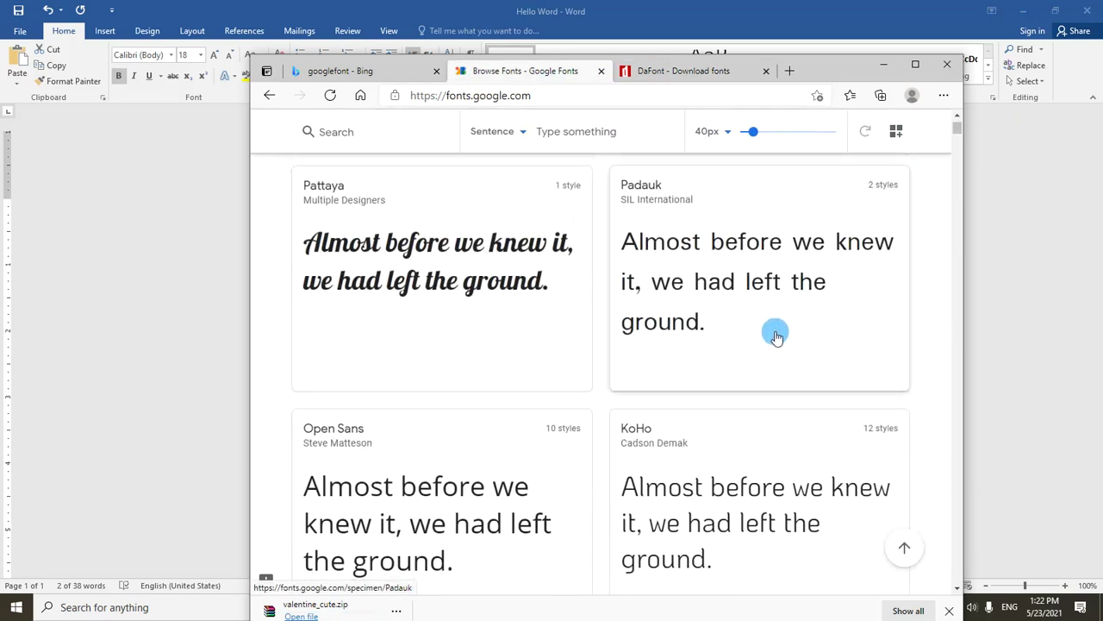
pyautogui.scroll(-1, 600, 381)
pyautogui.scroll(-2, 601, 381)
pyautogui.scroll(-2, 491, 394)
pyautogui.scroll(-3, 787, 394)
pyautogui.scroll(-2, 706, 357)
pyautogui.scroll(-3, 703, 365)
pyautogui.scroll(-3, 704, 365)
pyautogui.scroll(-3, 703, 365)
pyautogui.scroll(-1, 703, 366)
pyautogui.scroll(-3, 703, 366)
pyautogui.scroll(-1, 703, 357)
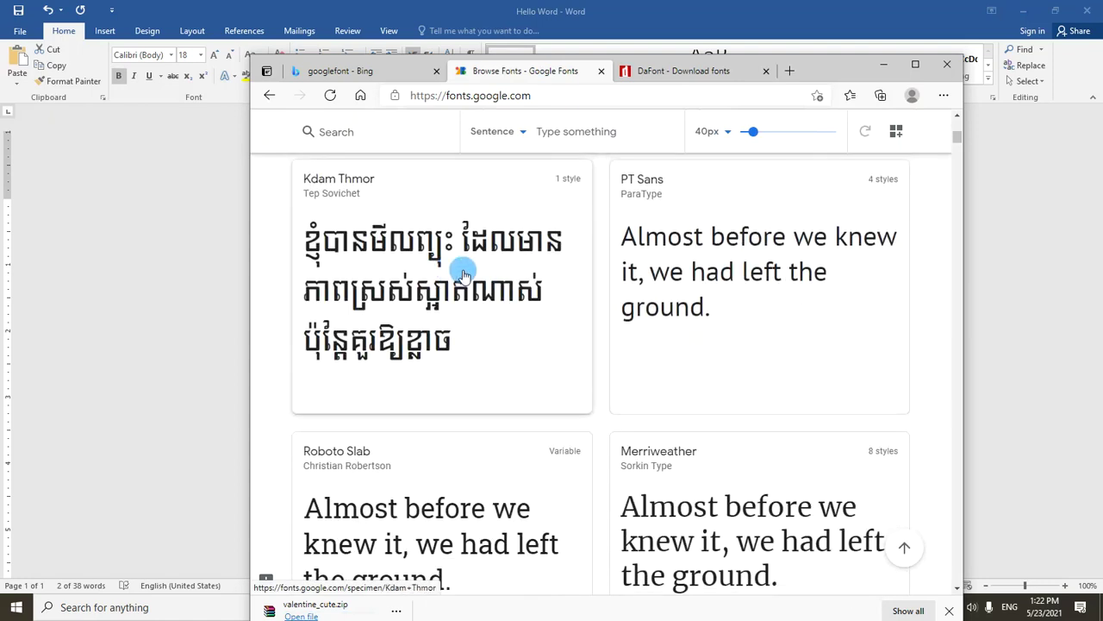
pyautogui.scroll(-1, 405, 284)
pyautogui.scroll(-2, 468, 327)
pyautogui.scroll(-2, 592, 346)
pyautogui.scroll(-3, 592, 345)
pyautogui.scroll(-1, 707, 327)
pyautogui.scroll(-2, 490, 254)
pyautogui.scroll(-2, 471, 267)
pyautogui.scroll(-2, 521, 301)
pyautogui.scroll(-3, 517, 305)
pyautogui.scroll(-3, 517, 308)
pyautogui.scroll(-2, 517, 308)
pyautogui.scroll(-3, 517, 308)
pyautogui.scroll(-3, 517, 308)
pyautogui.scroll(-2, 517, 307)
pyautogui.scroll(-3, 677, 327)
pyautogui.scroll(2, 483, 353)
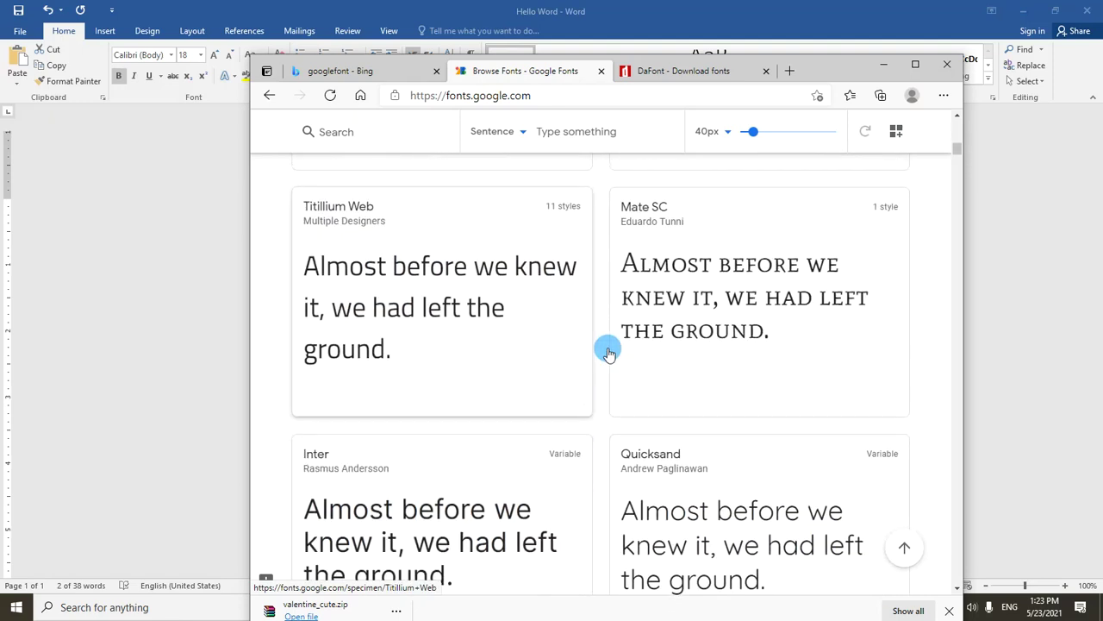
pyautogui.scroll(5, 715, 276)
pyautogui.click(718, 303)
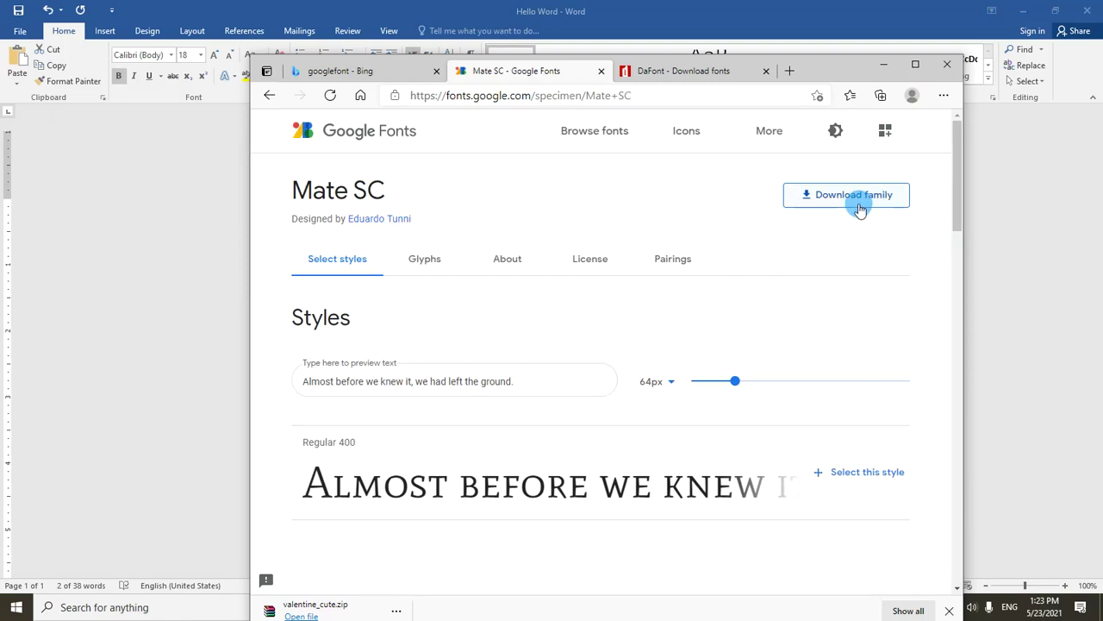
# Step: Download the Mate SC family as Mate_SC.zip and open File Explorer
pyautogui.scroll(-2, 874, 290)
pyautogui.scroll(-3, 874, 291)
pyautogui.scroll(-3, 874, 290)
pyautogui.scroll(-2, 892, 323)
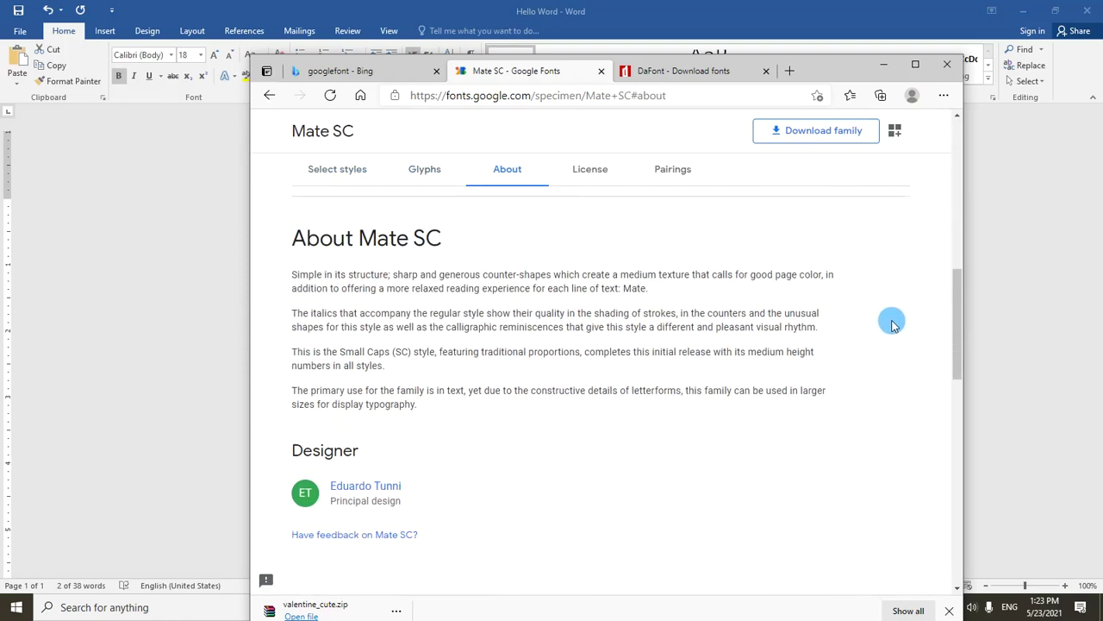
pyautogui.scroll(5, 892, 324)
pyautogui.scroll(5, 896, 302)
pyautogui.click(840, 131)
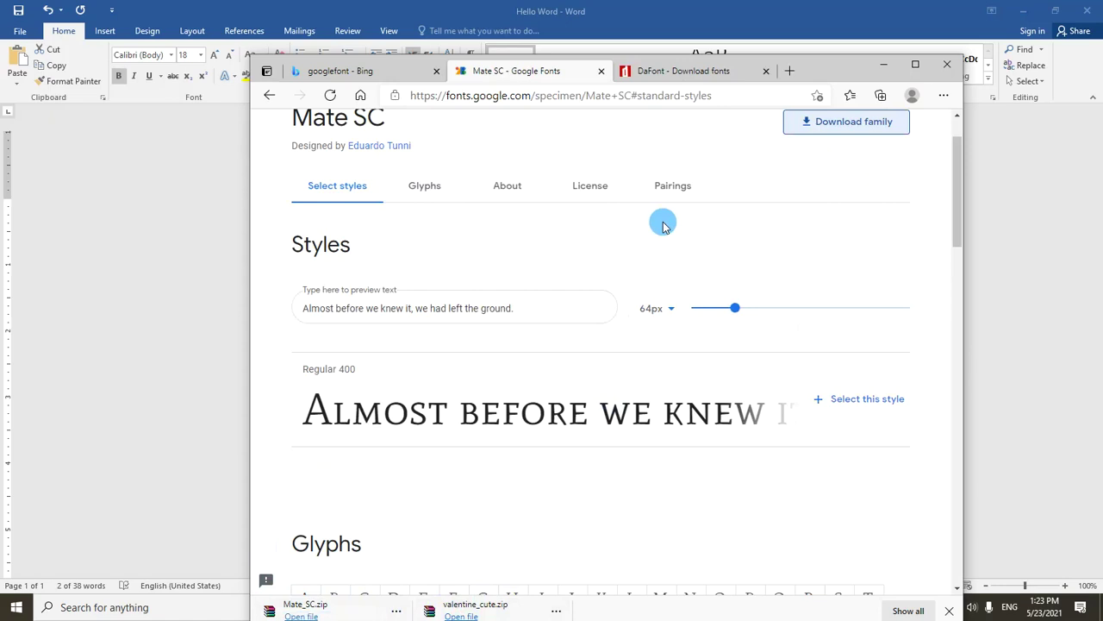
pyautogui.press('super+e')
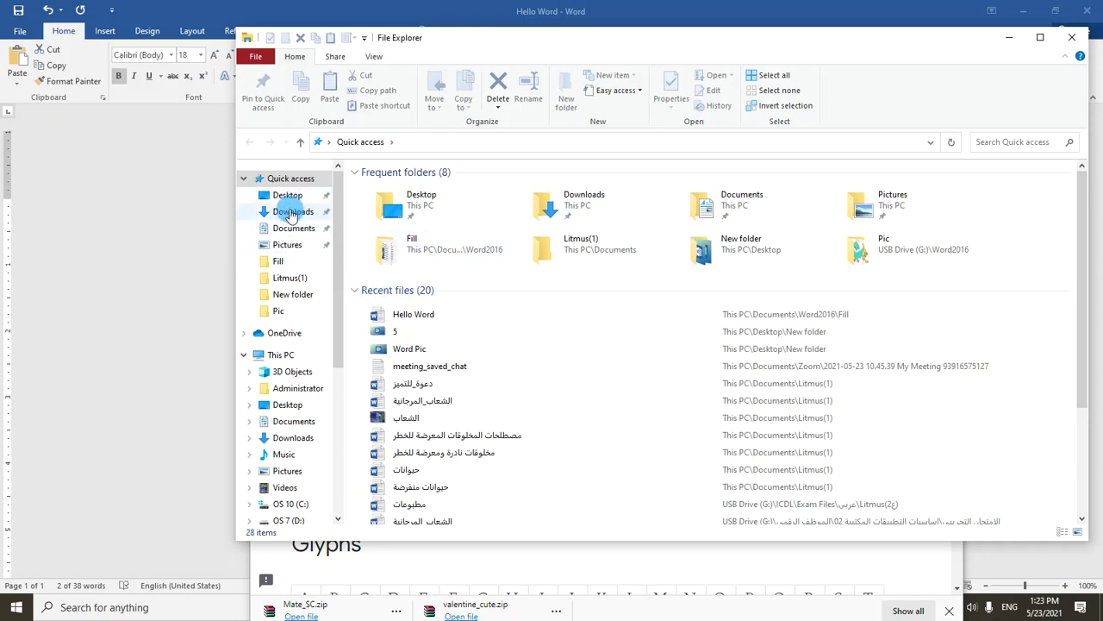
# Step: Open valentine_cute.zip from Downloads and install Valentine Cute.ttf via Font Viewer
pyautogui.click(291, 212)
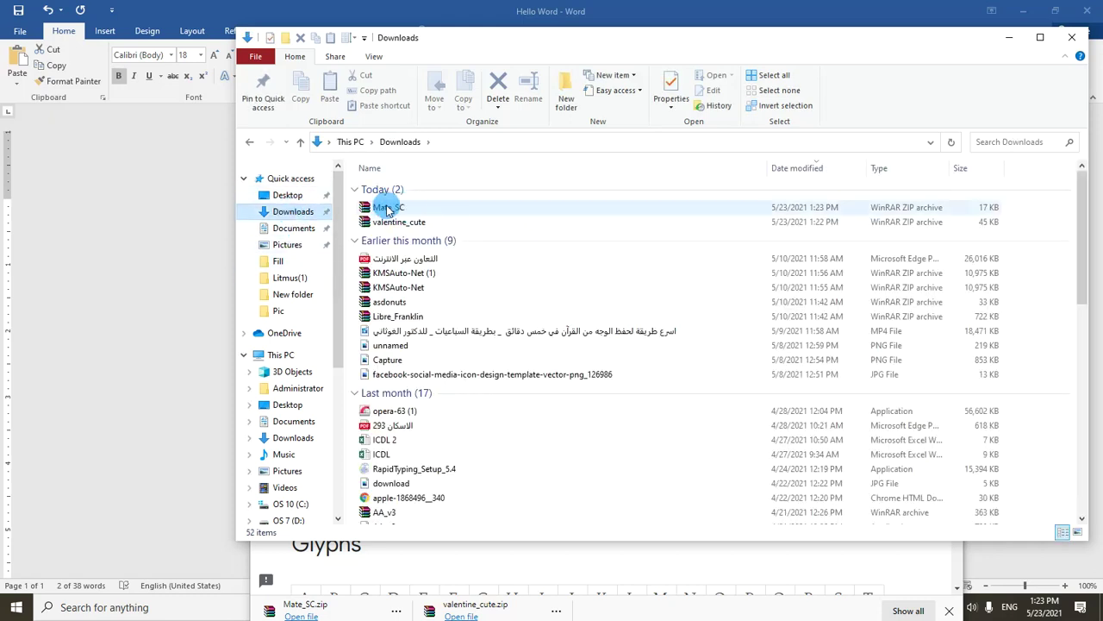
pyautogui.click(412, 222)
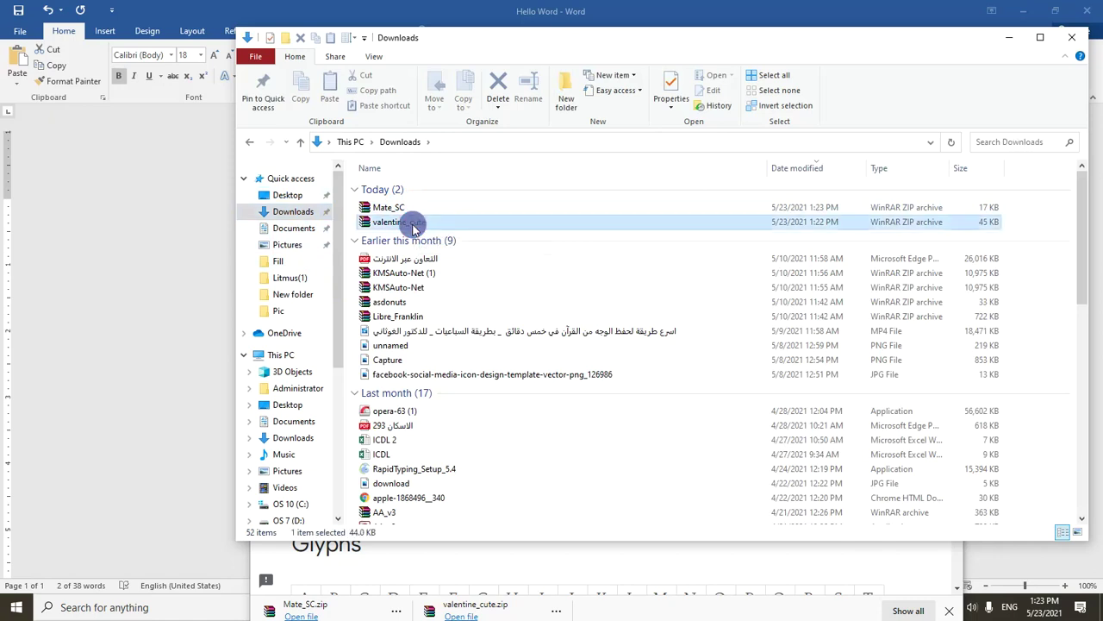
pyautogui.doubleClick(412, 223)
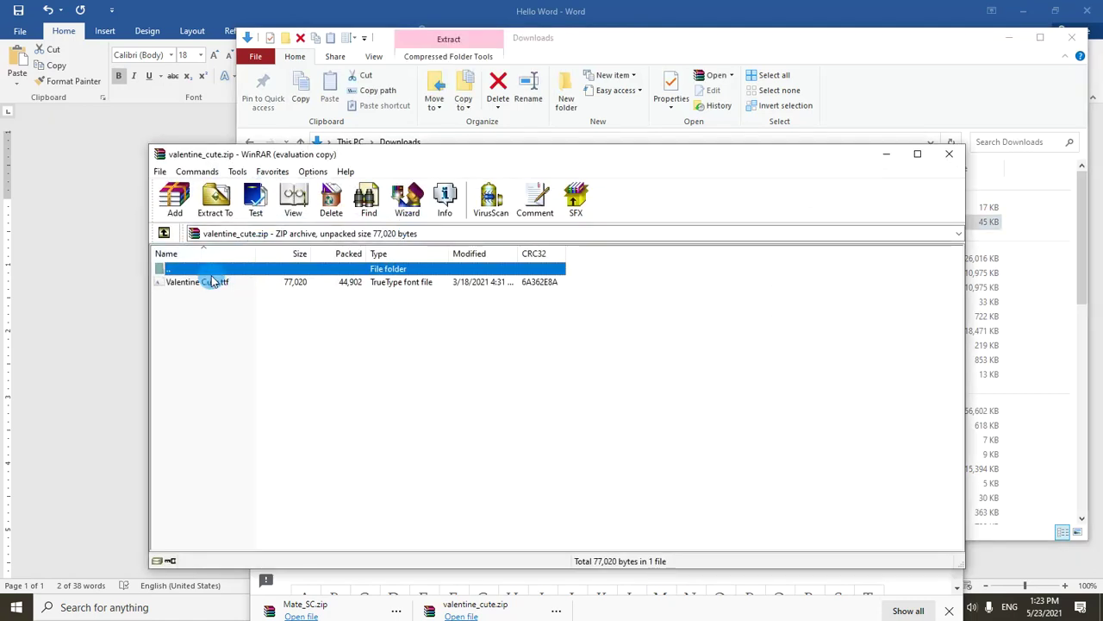
pyautogui.click(663, 309)
pyautogui.doubleClick(393, 285)
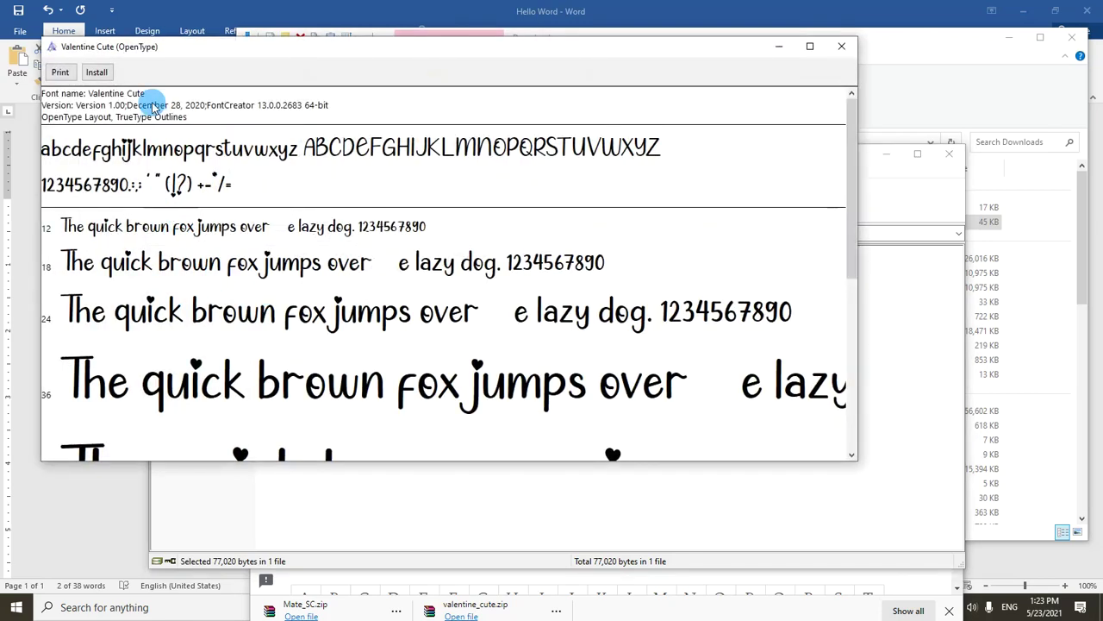
pyautogui.click(97, 72)
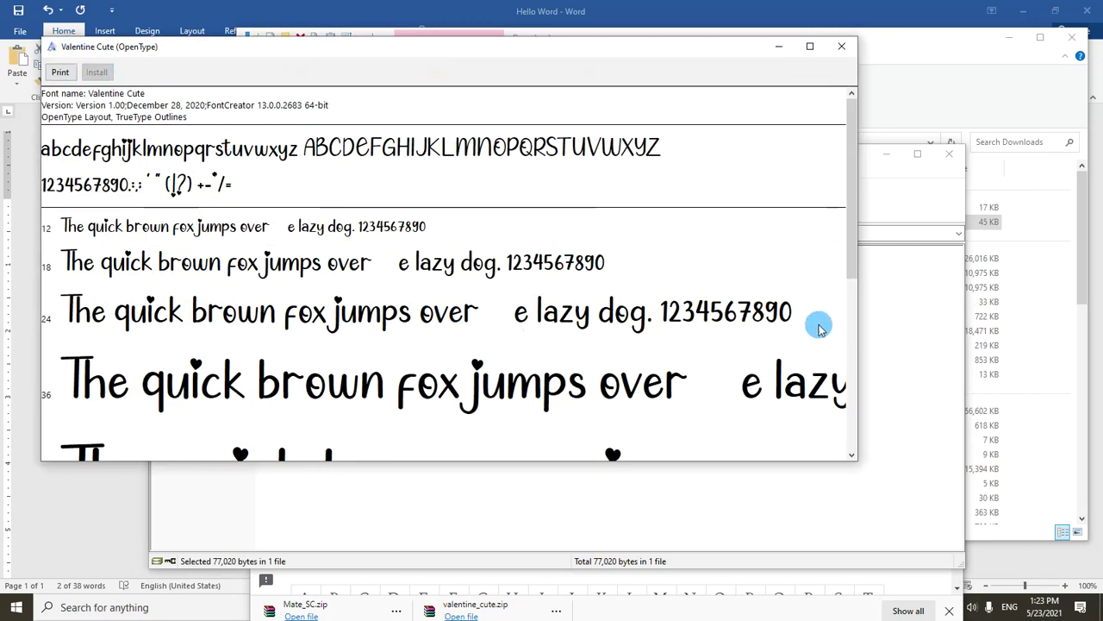
pyautogui.click(778, 48)
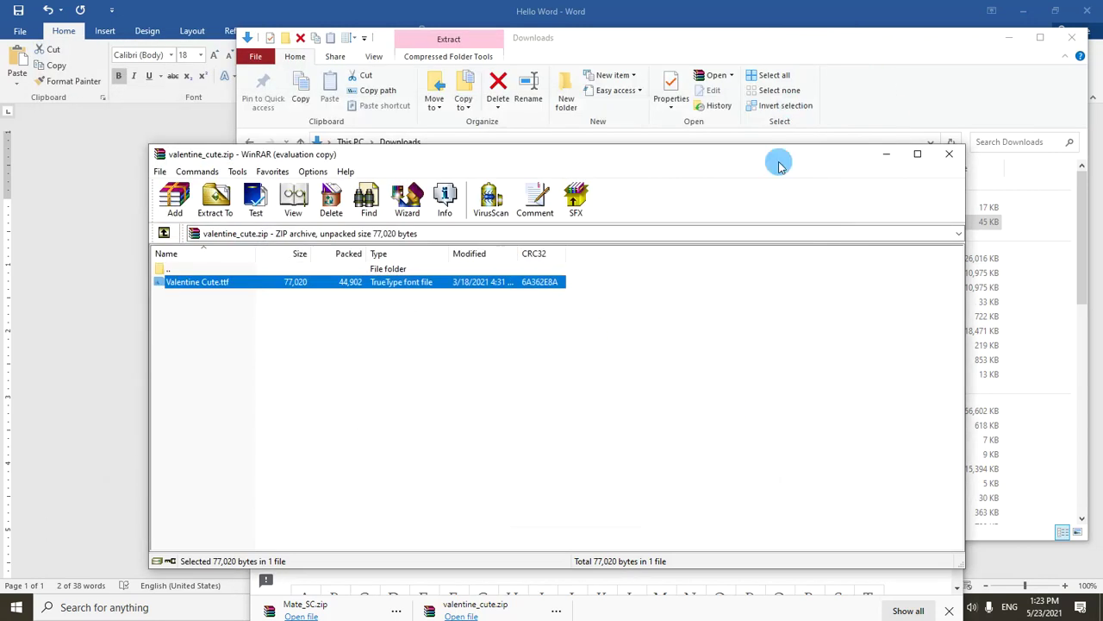
pyautogui.click(948, 155)
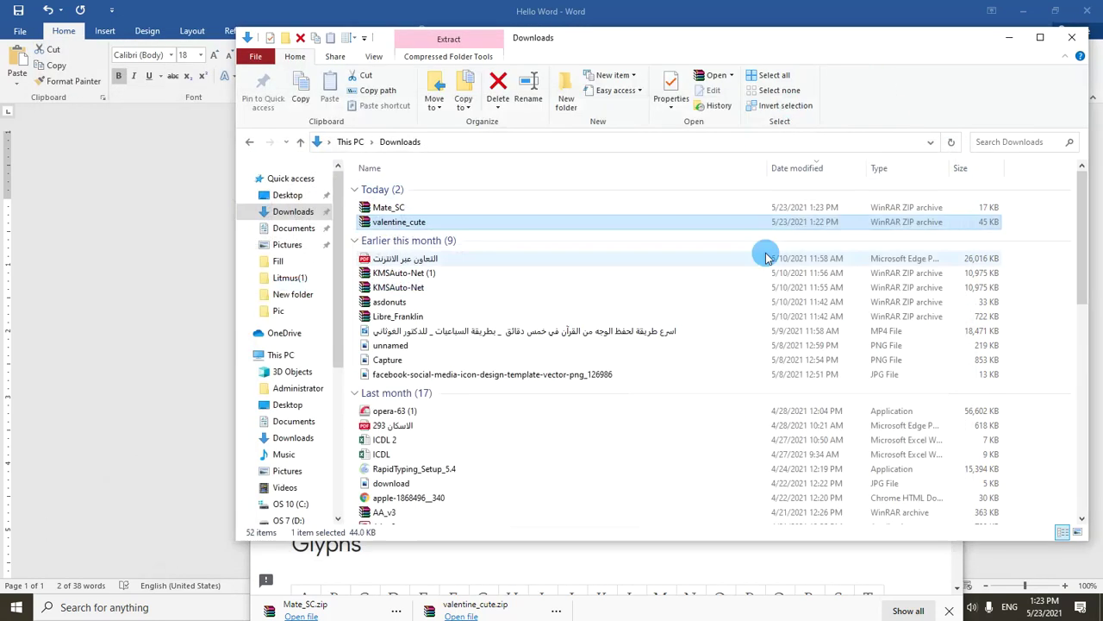
# Step: Open Mate_SC.zip, install MateSC-Regular.ttf, and switch back to the Word document
pyautogui.click(408, 210)
pyautogui.doubleClick(408, 211)
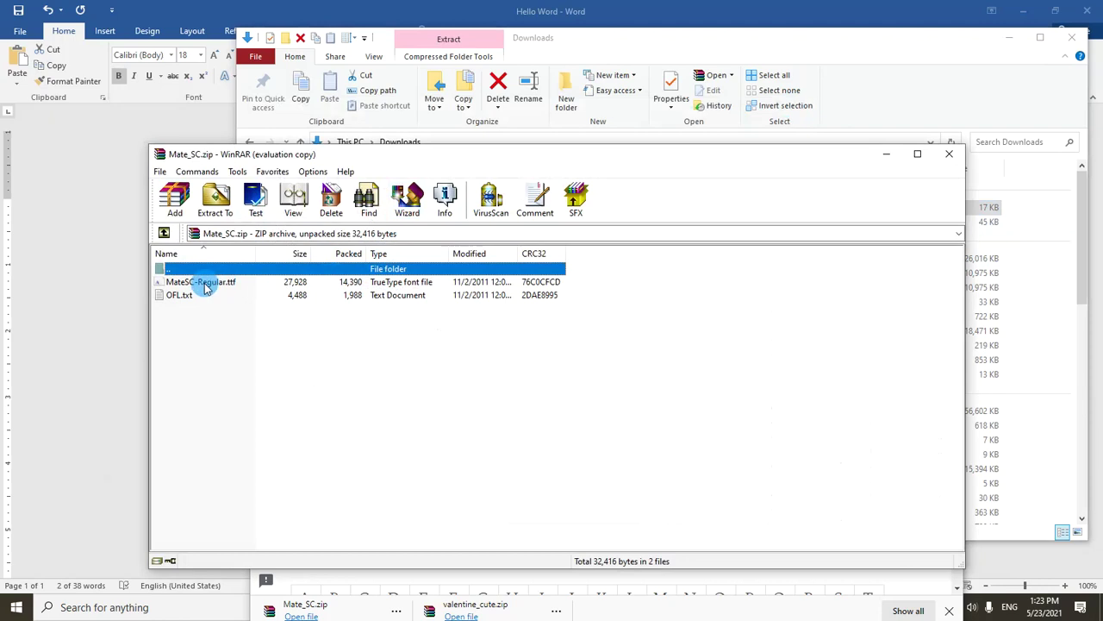
pyautogui.click(204, 284)
pyautogui.doubleClick(205, 284)
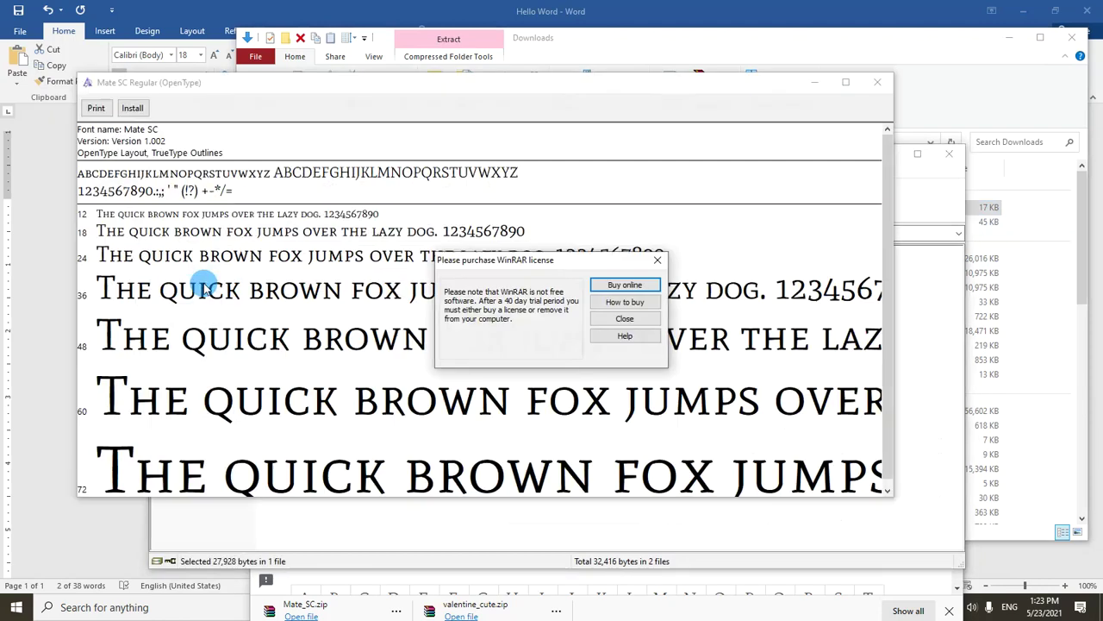
pyautogui.click(646, 255)
pyautogui.click(134, 108)
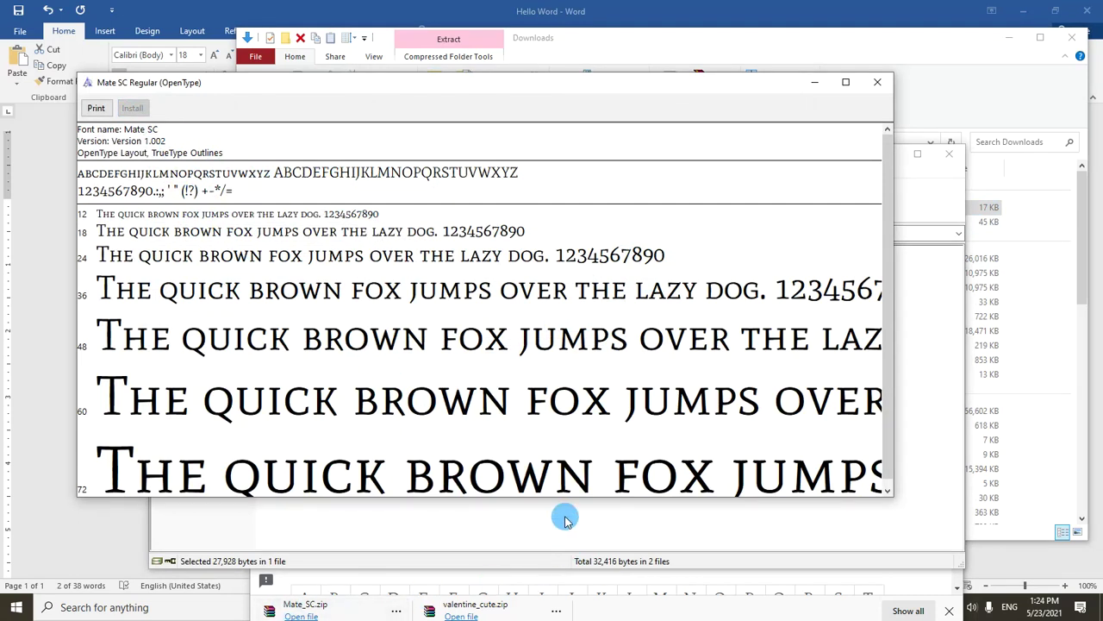
pyautogui.click(685, 12)
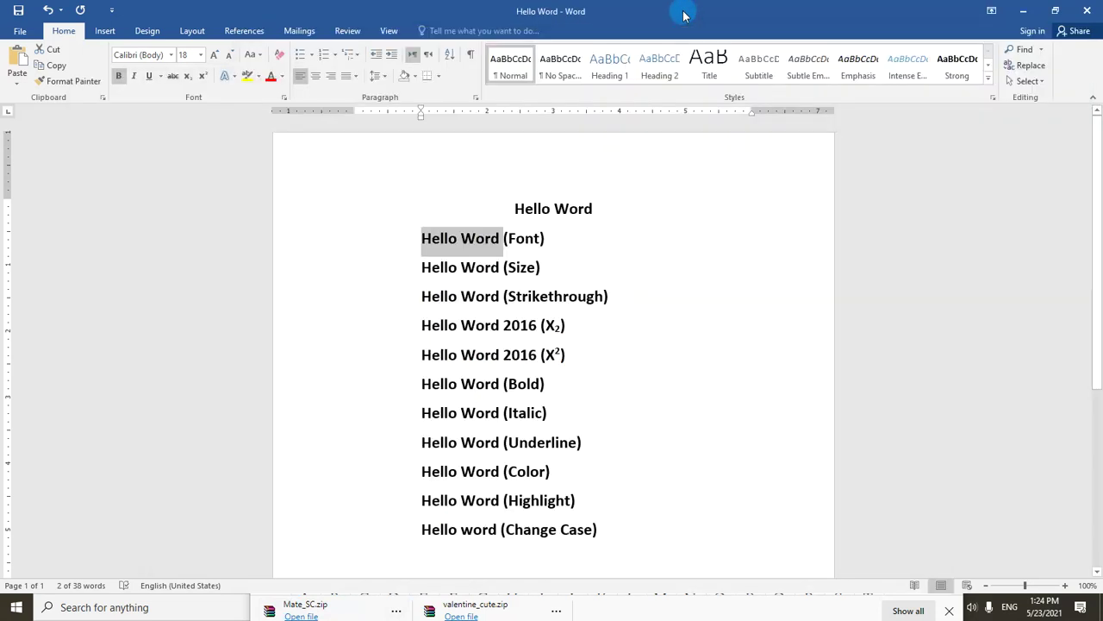
# Step: Apply Valentine Cute, then Mate SC, to 'Hello Word' on the (Font) line
pyautogui.click(173, 54)
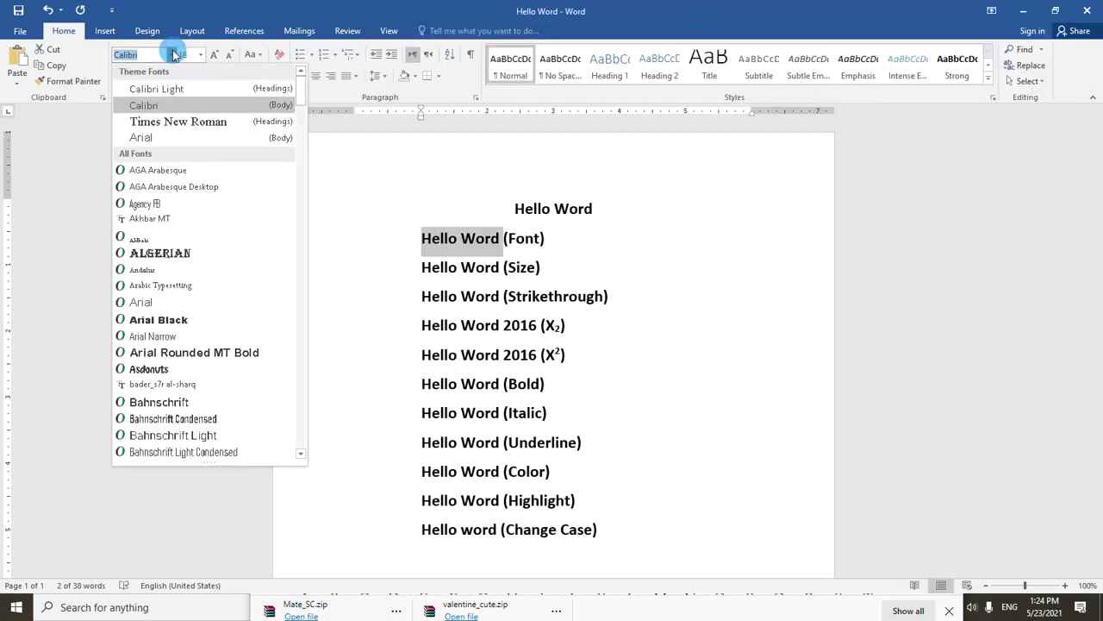
pyautogui.write('v')
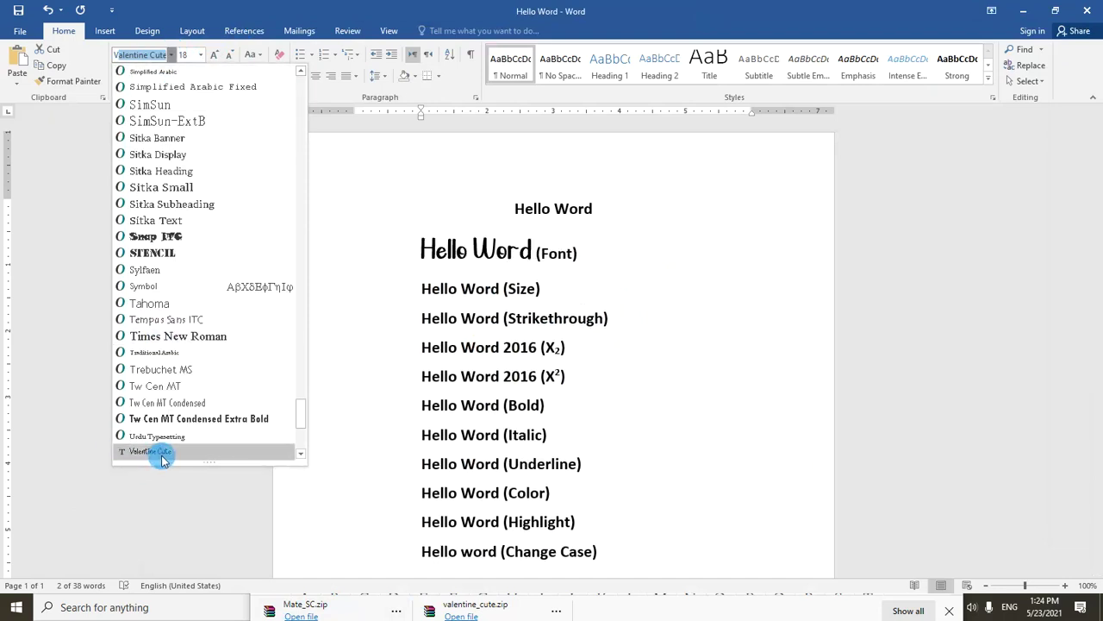
pyautogui.click(154, 451)
pyautogui.click(152, 54)
pyautogui.write('Mate SC')
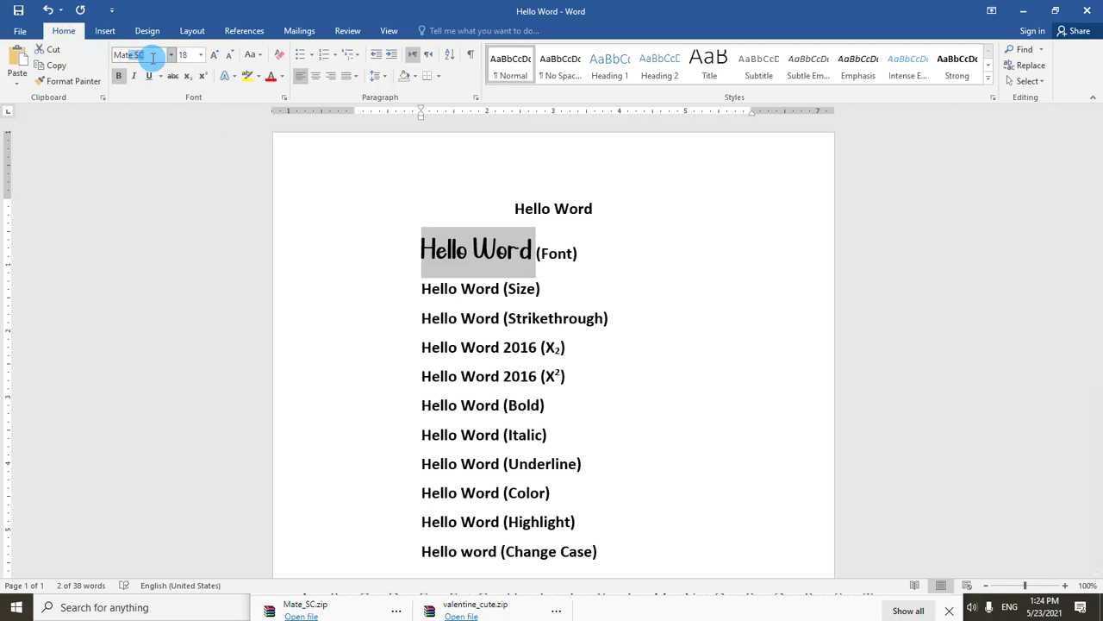
pyautogui.press('Return')
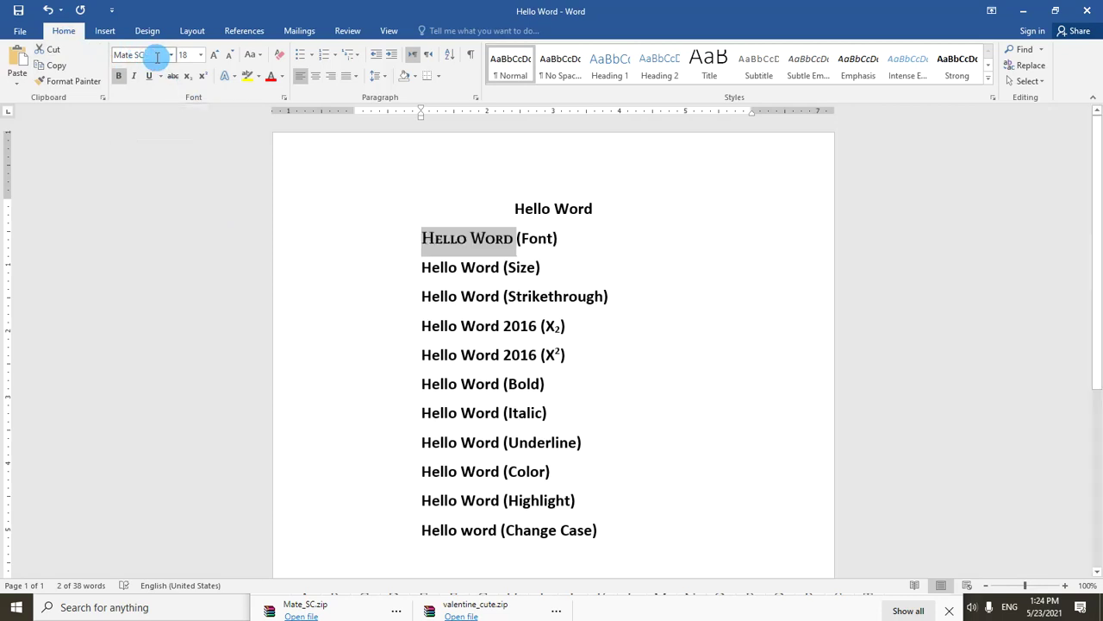
# Step: Switch 'Hello Word' back to Valentine Cute, then select 'Hello Word' on the Size line
pyautogui.click(171, 55)
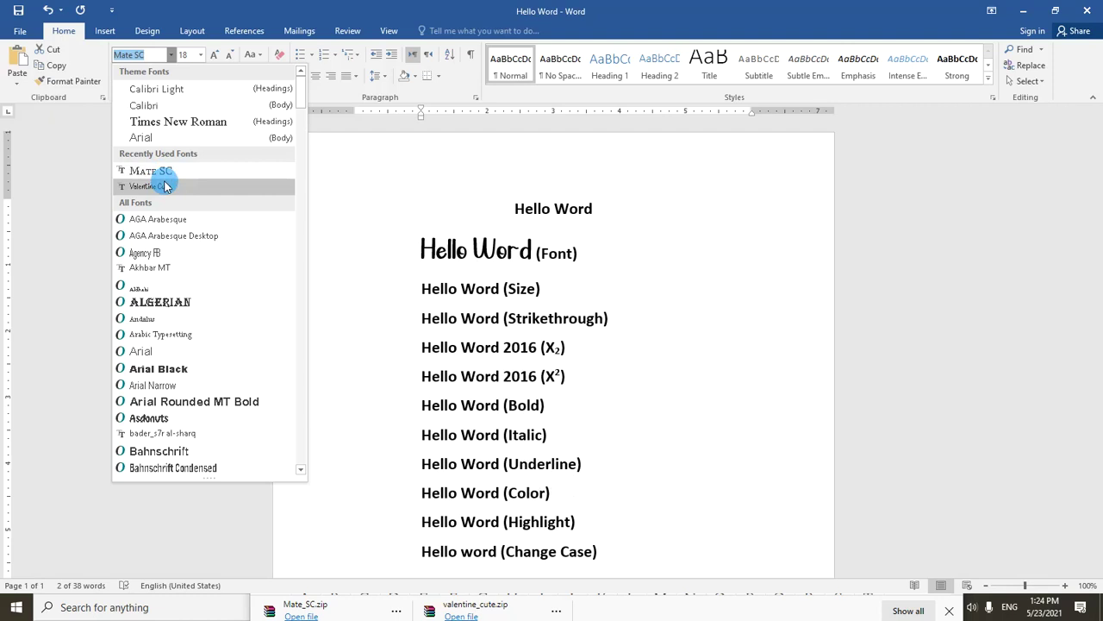
pyautogui.click(165, 193)
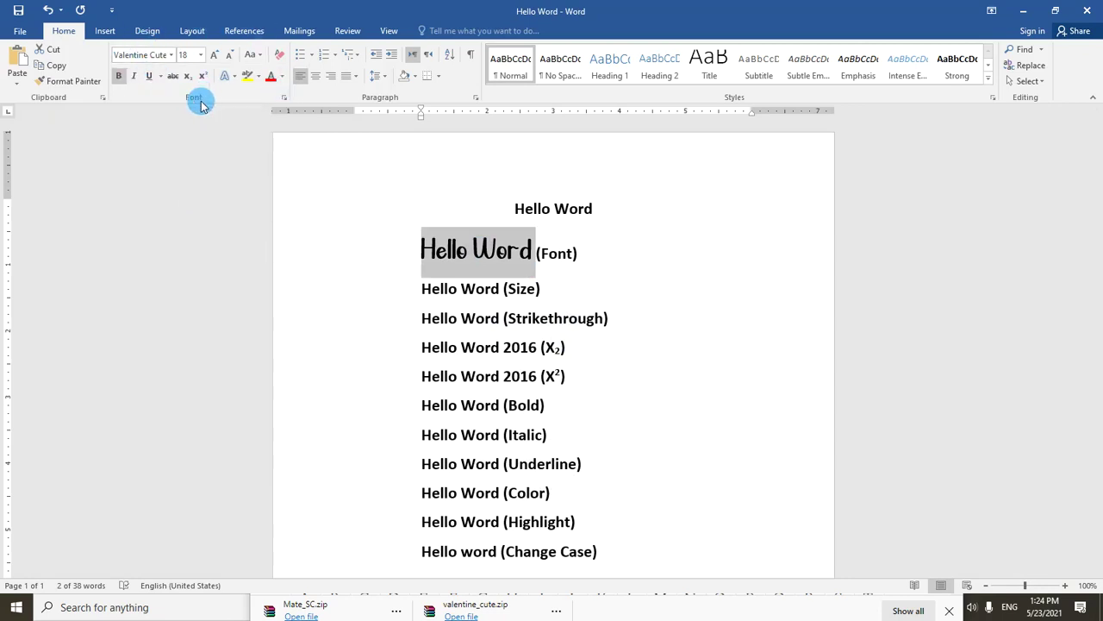
pyautogui.click(170, 57)
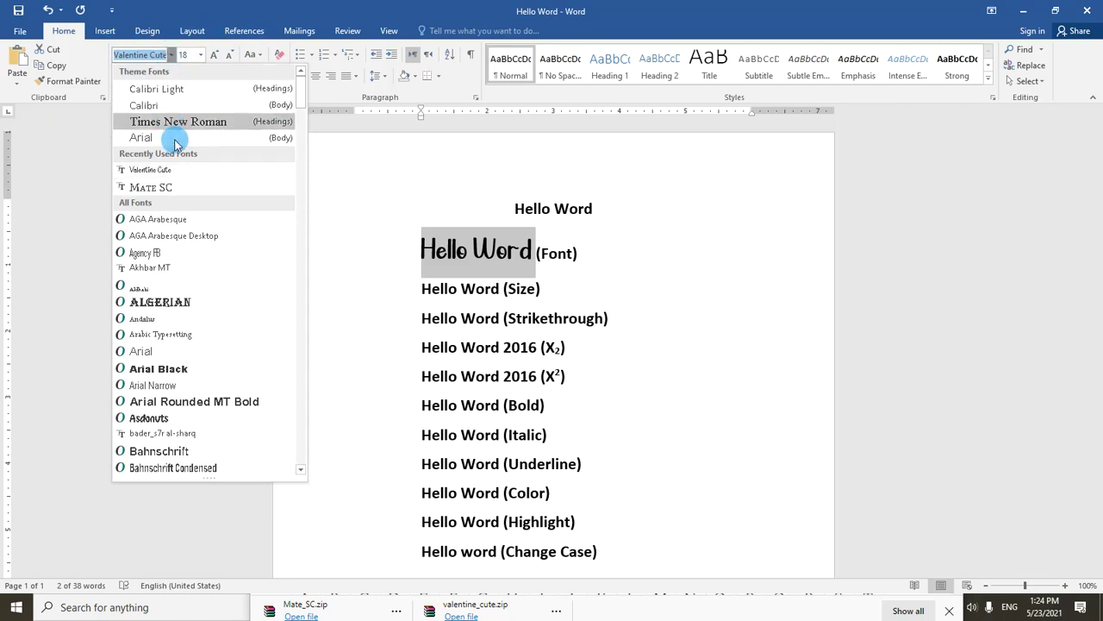
pyautogui.click(174, 57)
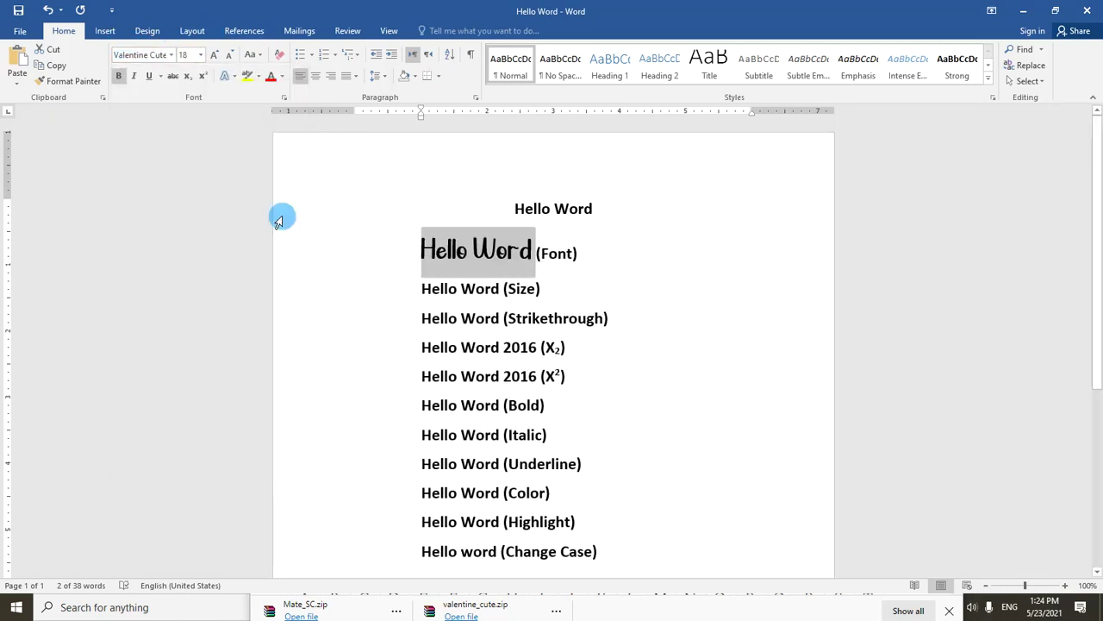
pyautogui.moveTo(538, 309)
pyautogui.moveTo(500, 289); pyautogui.dragTo(422, 288)
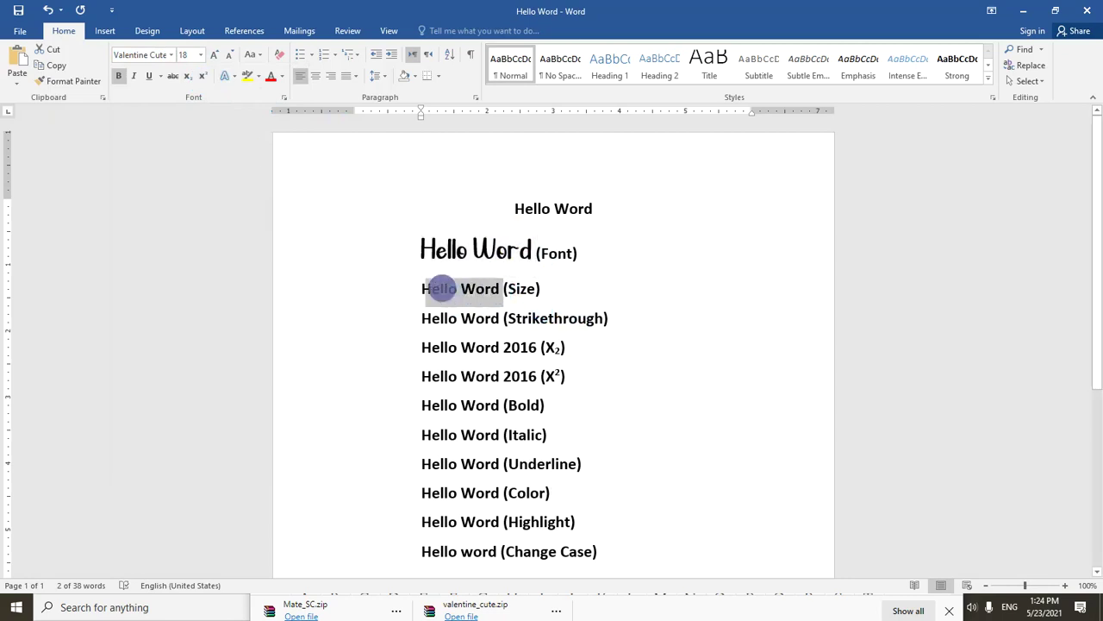
# Step: Set the selected Hello Word on the Size line to 72 point
pyautogui.click(203, 56)
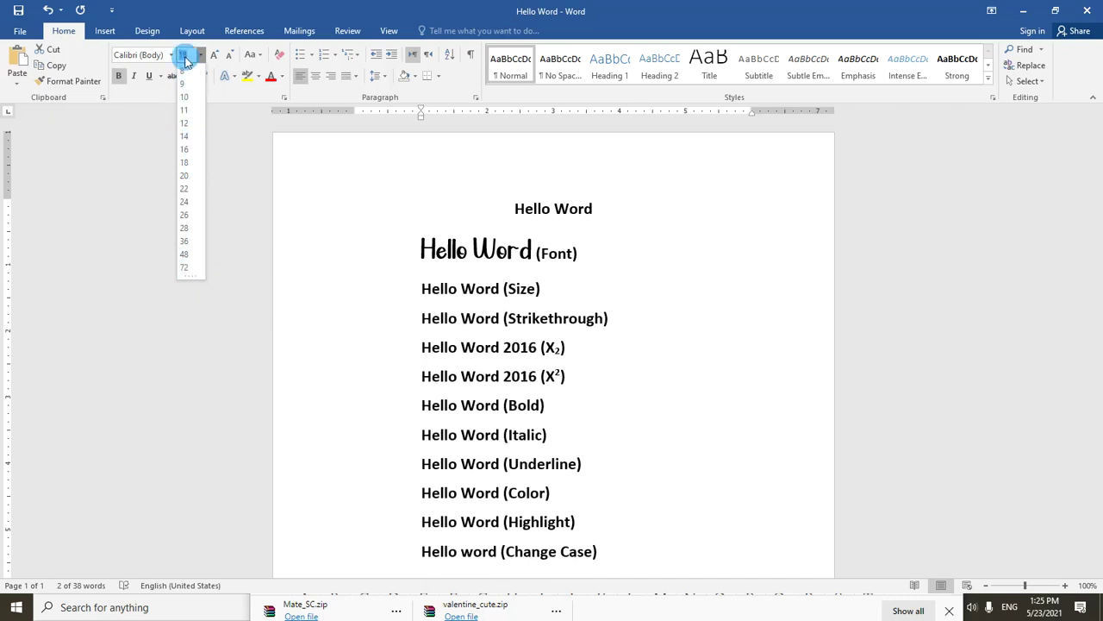
pyautogui.write('15')
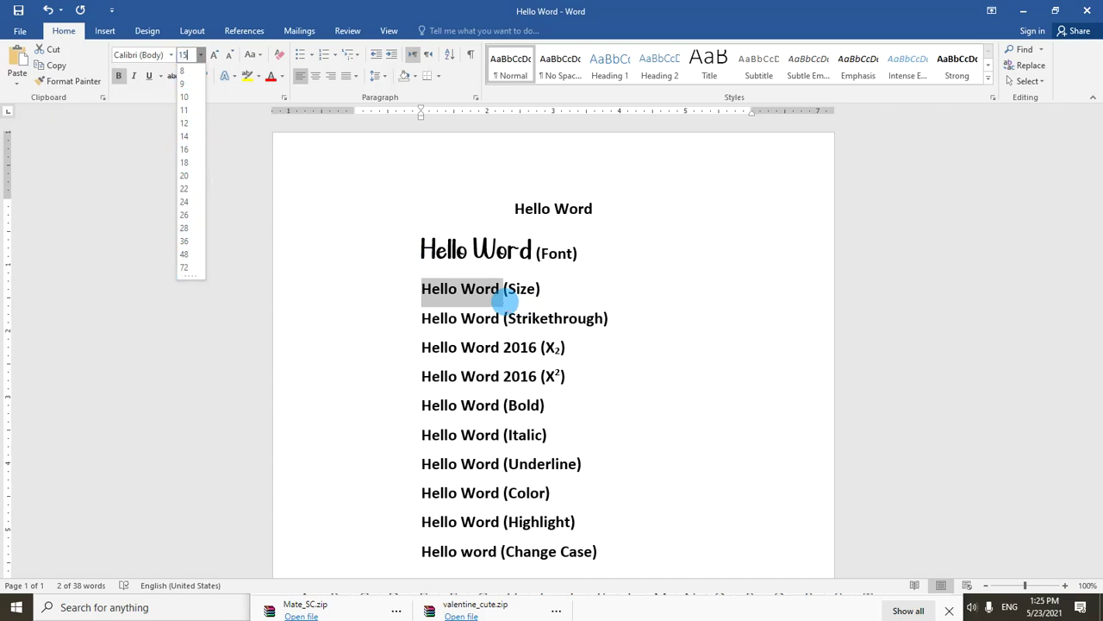
pyautogui.press('Return')
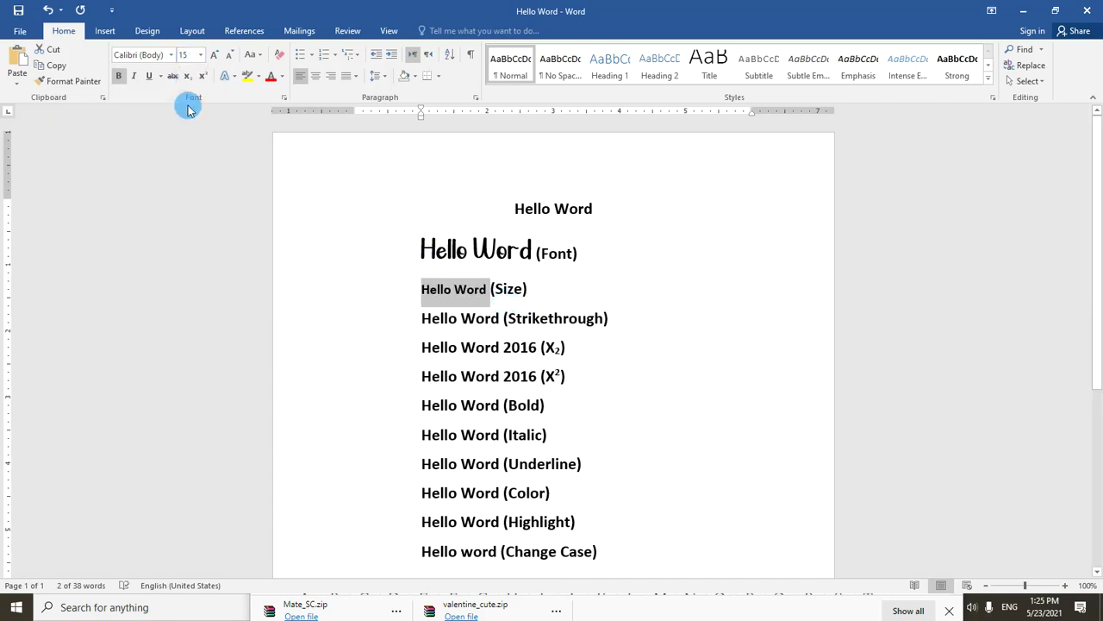
pyautogui.click(201, 55)
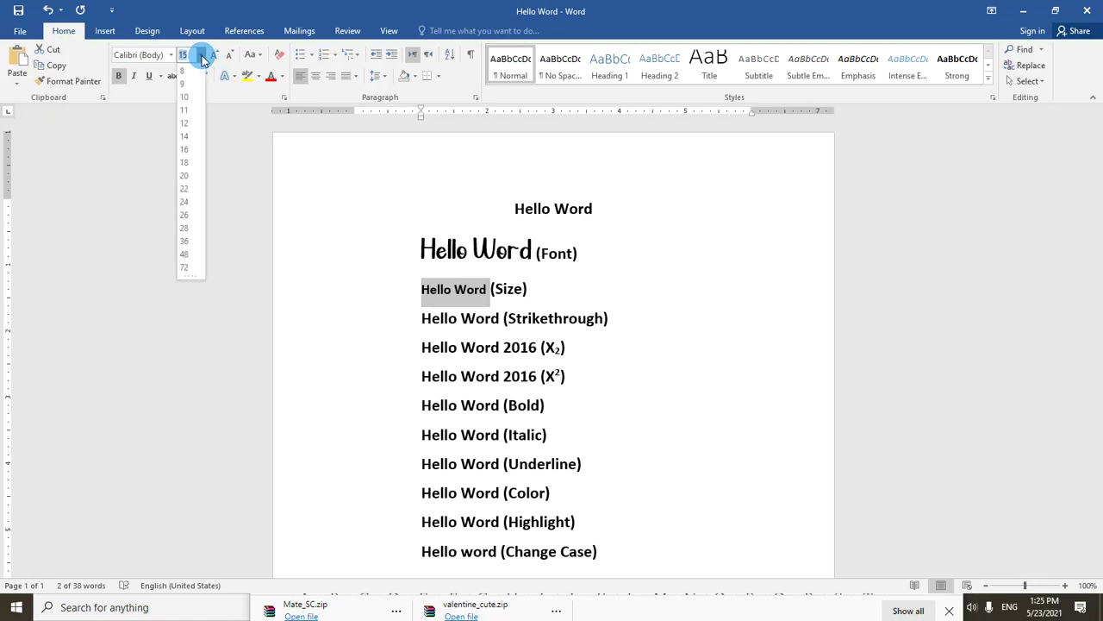
pyautogui.click(184, 268)
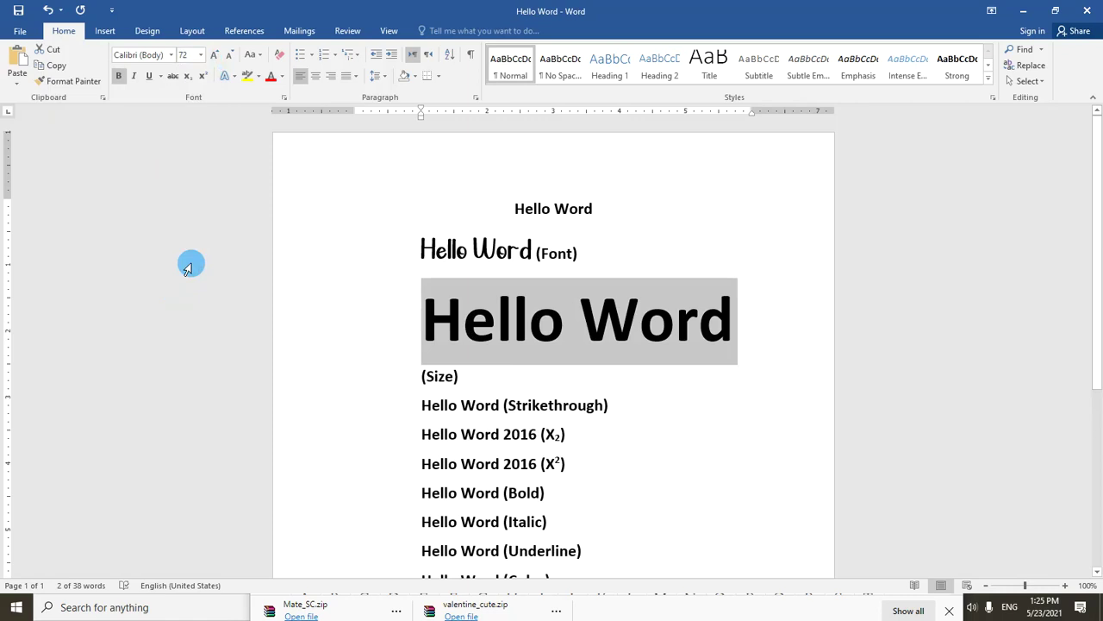
# Step: Try oversized font sizes 1637 and 1640, undo them, and dismiss the size limit warning
pyautogui.write('16')
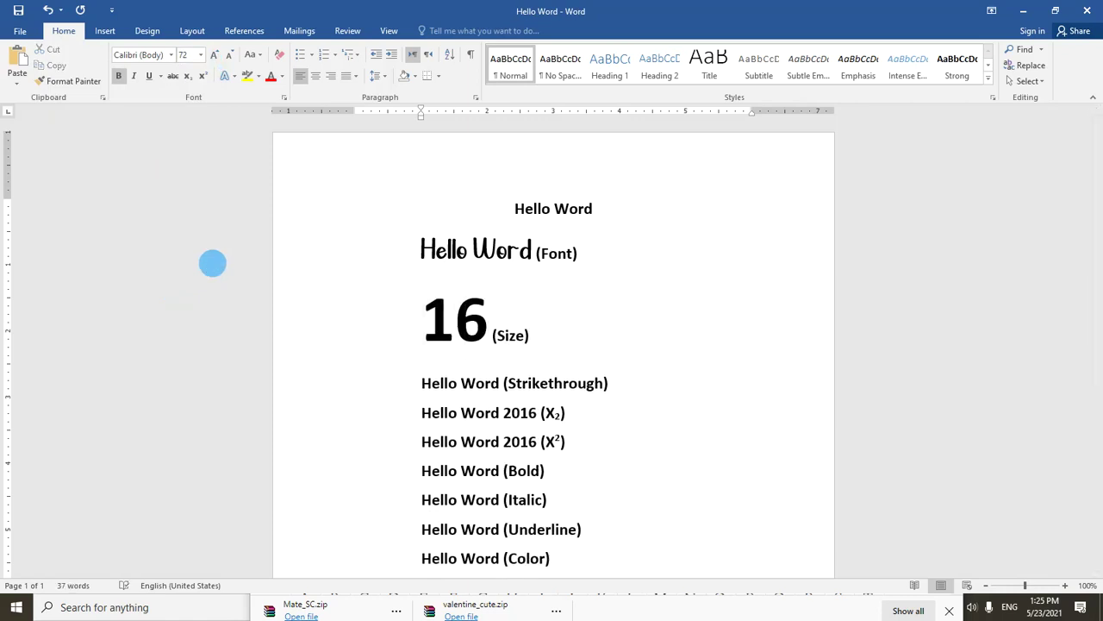
pyautogui.hotkey('ctrl', 'z')
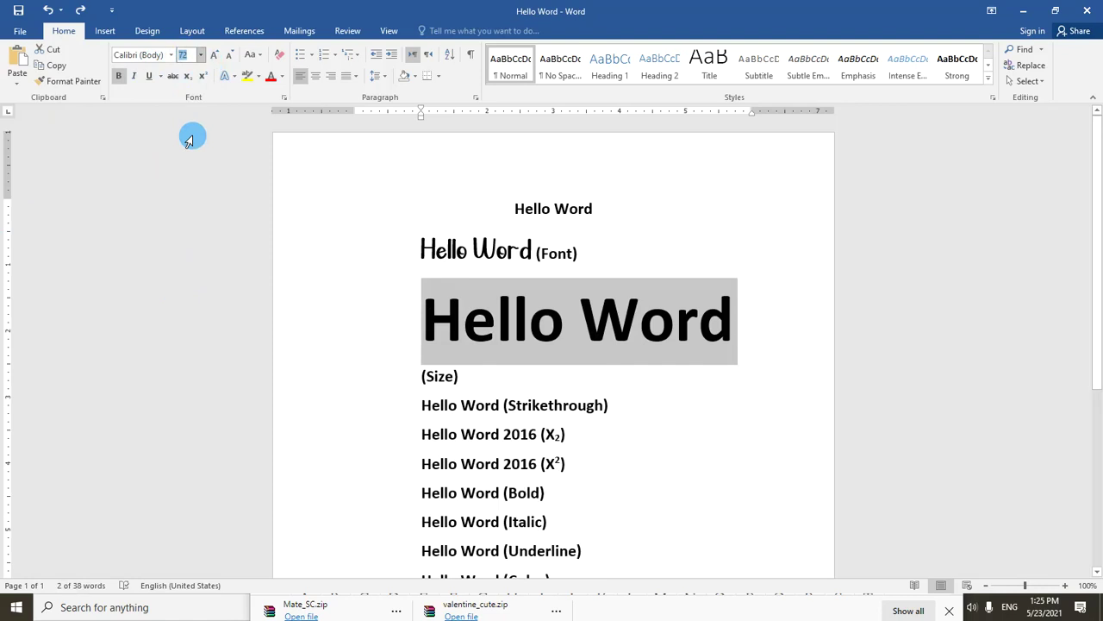
pyautogui.write('163')
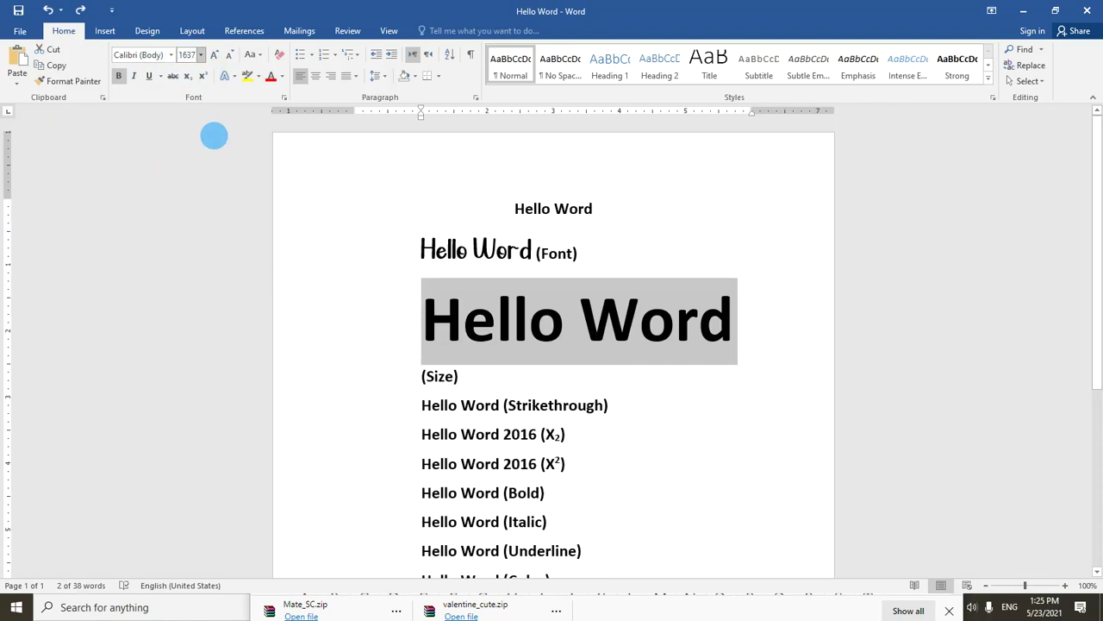
pyautogui.press('Return')
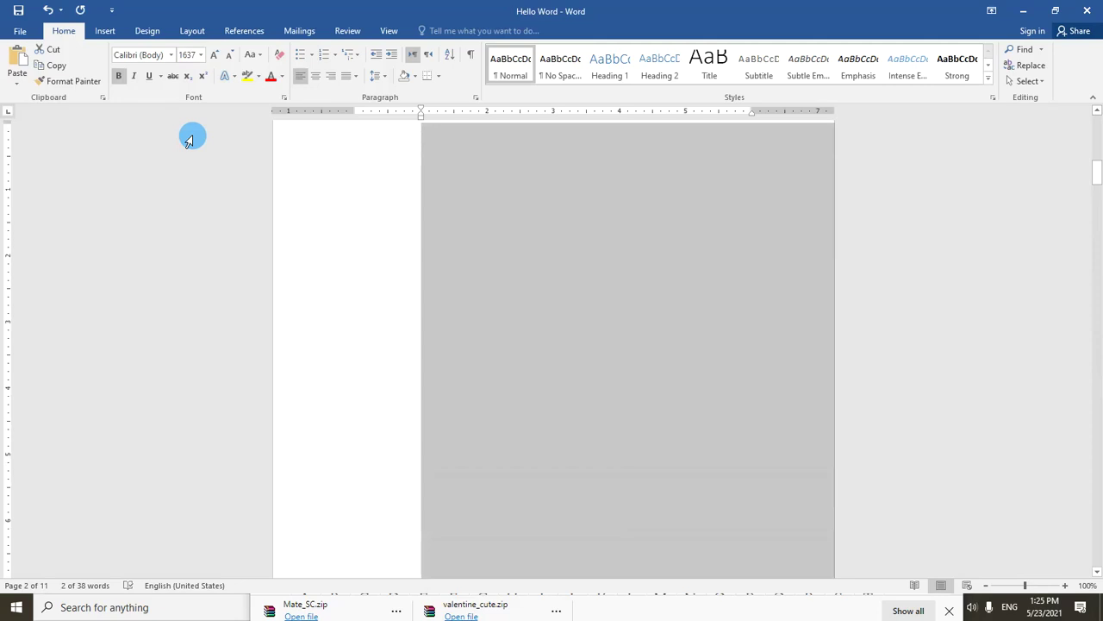
pyautogui.hotkey('ctrl', 'z')
pyautogui.click(188, 59)
pyautogui.write('1')
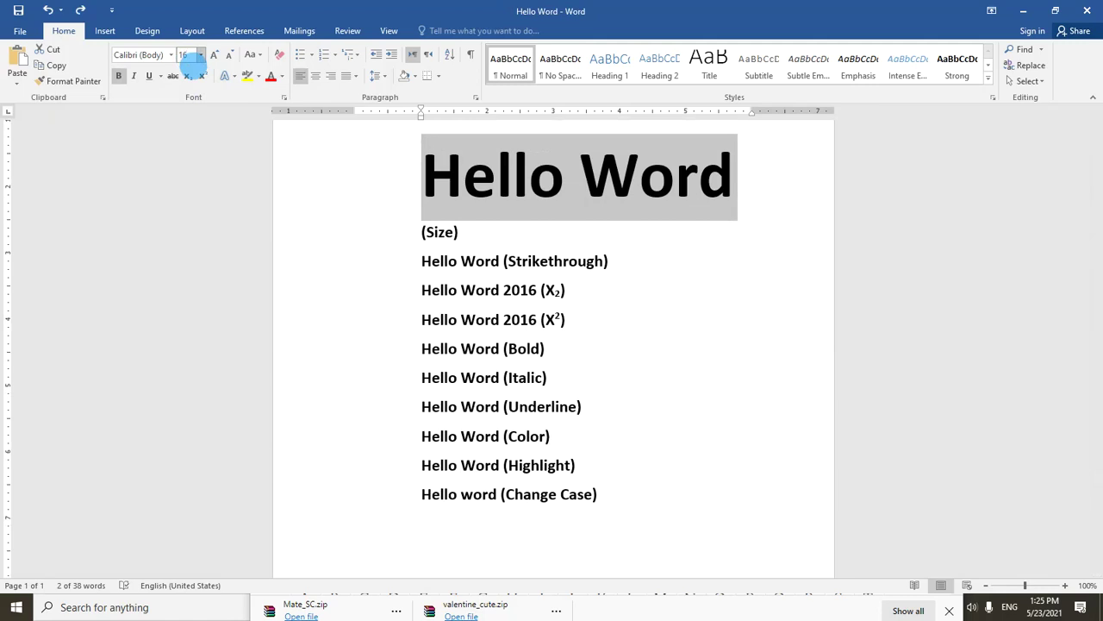
pyautogui.write('40')
pyautogui.press('Return')
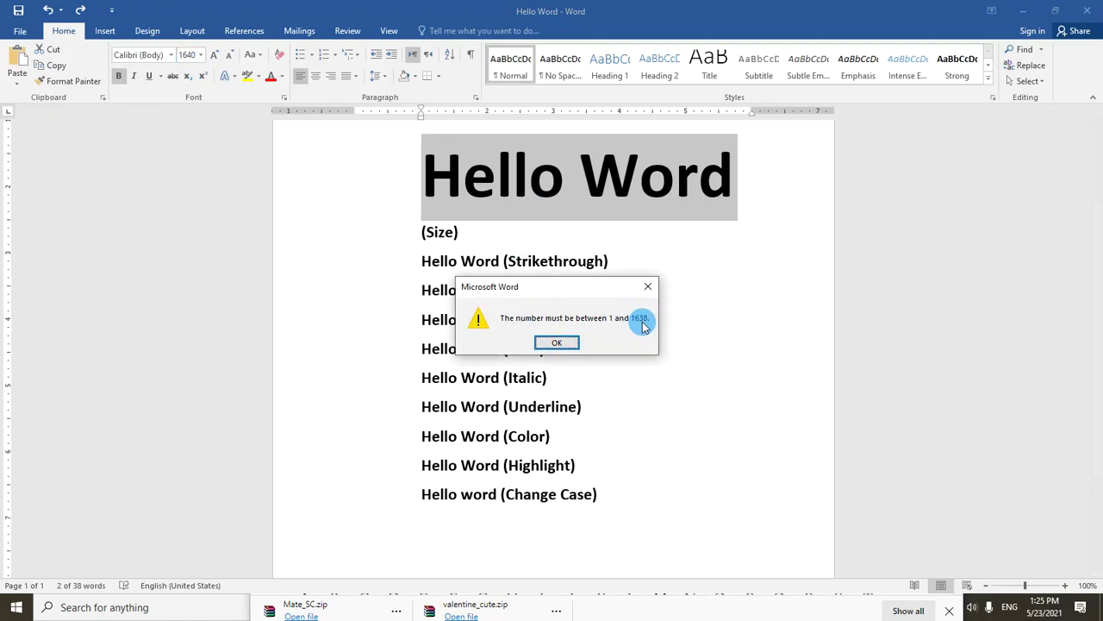
pyautogui.click(557, 342)
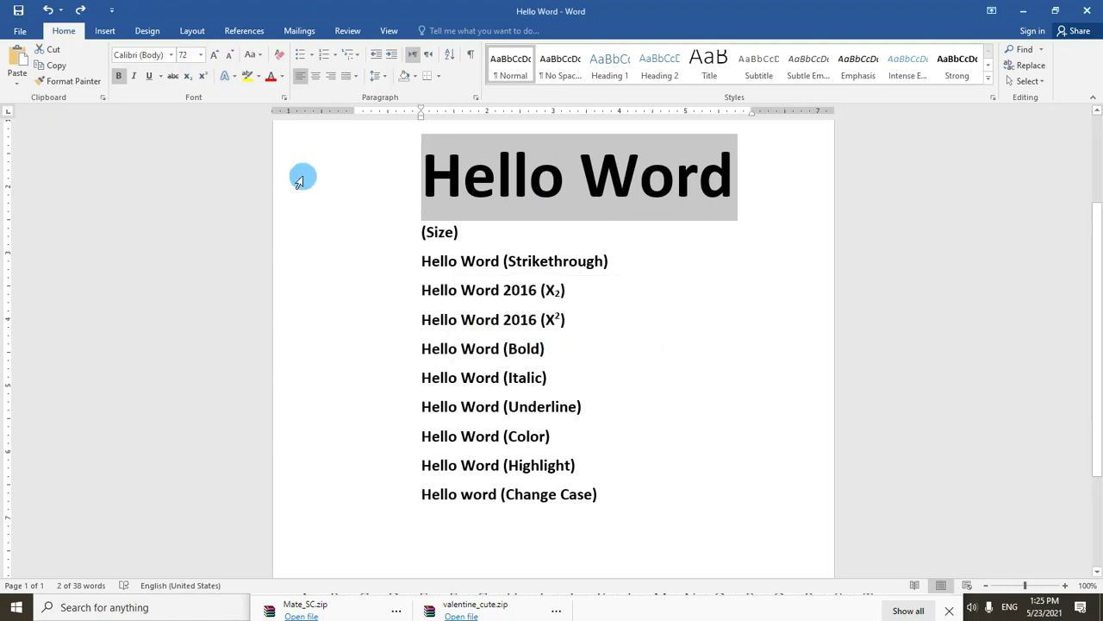
pyautogui.scroll(3, 694, 435)
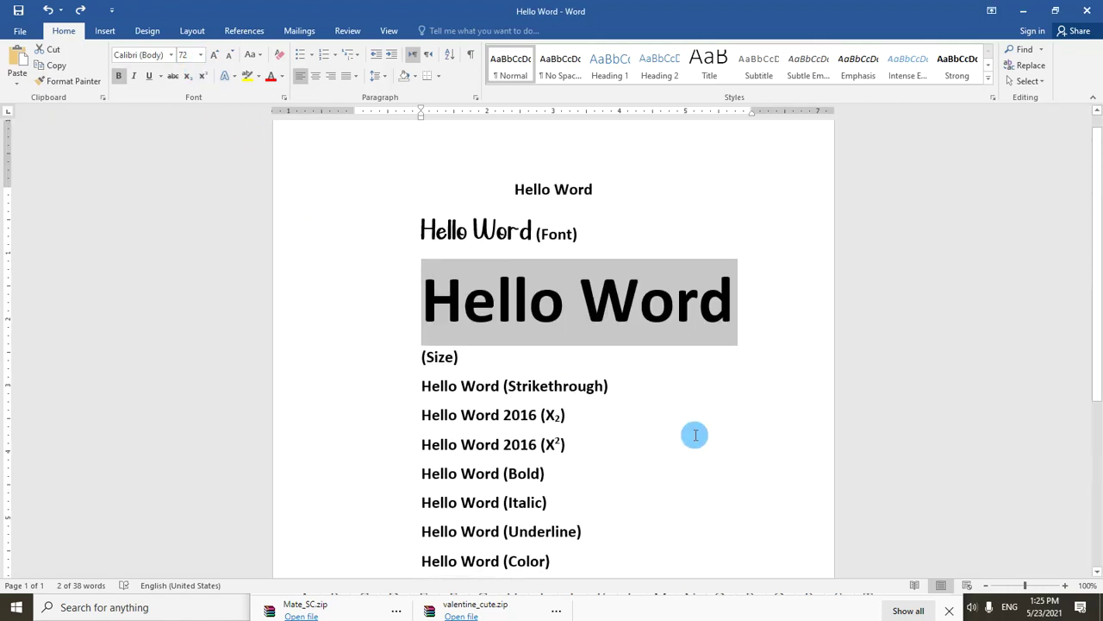
# Step: Grow Hello Word to 80 pt, then shrink it stepwise down to 26 pt
pyautogui.scroll(1, 694, 435)
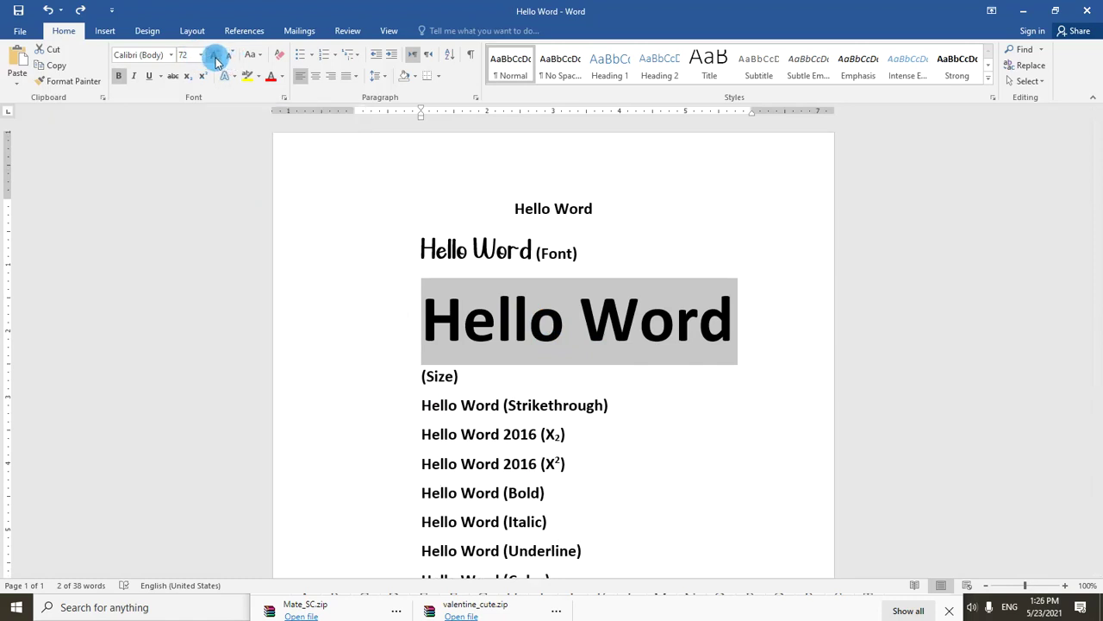
pyautogui.click(215, 58)
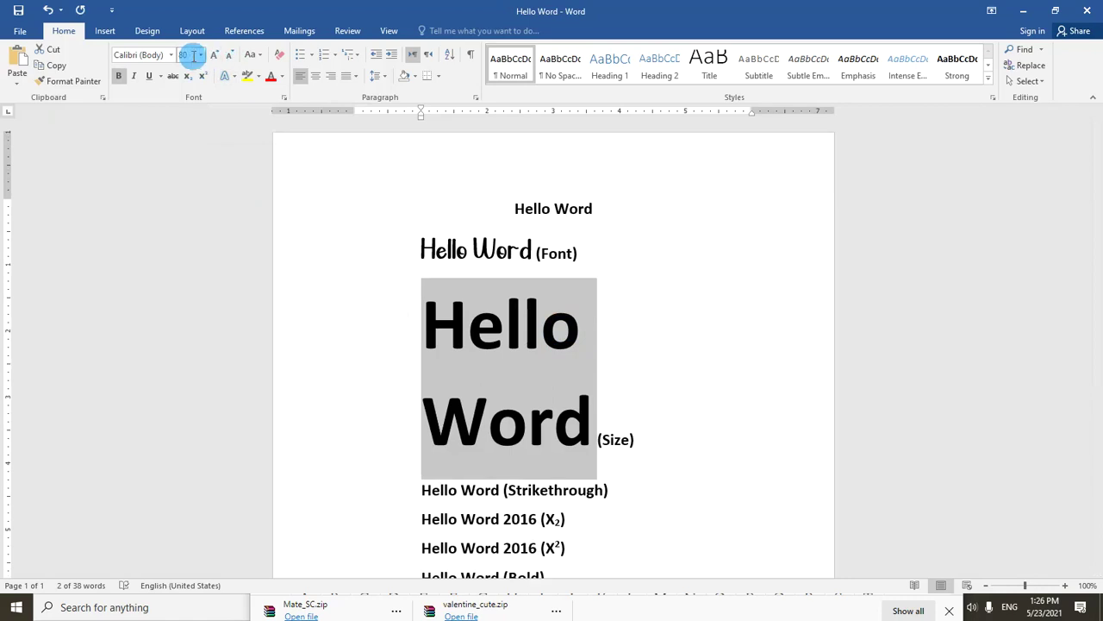
pyautogui.click(225, 62)
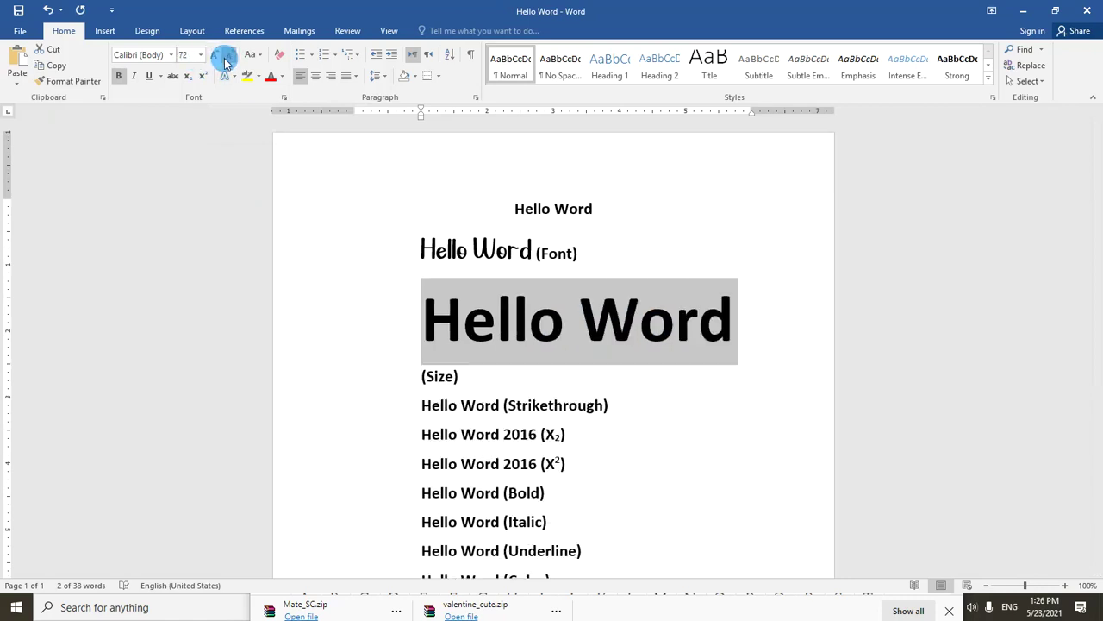
pyautogui.click(225, 62)
pyautogui.click(225, 62)
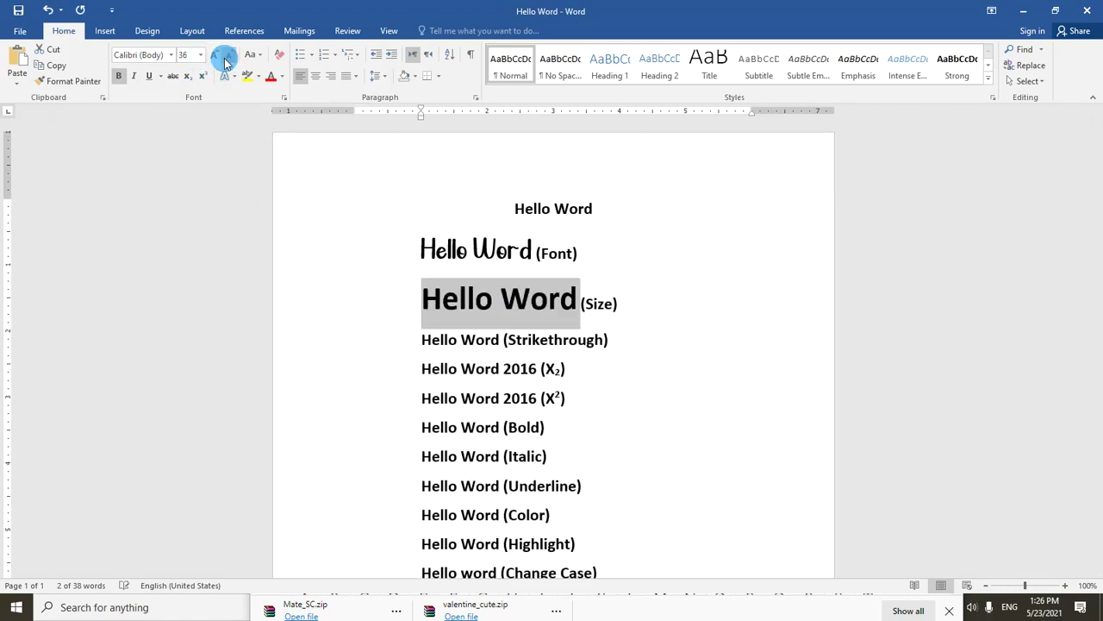
pyautogui.click(225, 62)
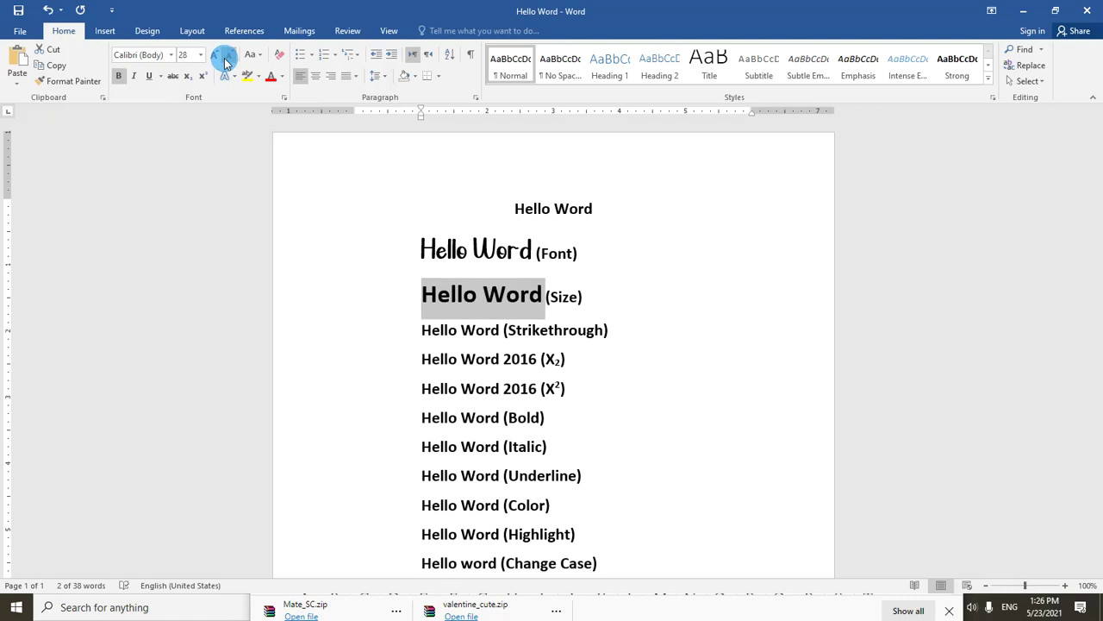
pyautogui.click(225, 62)
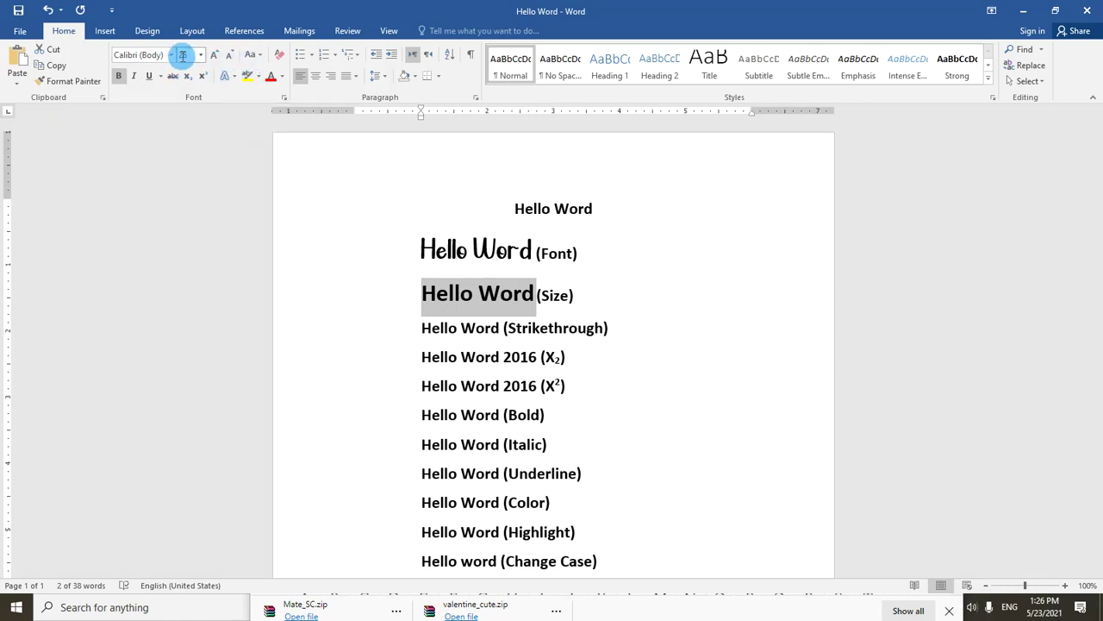
# Step: Select Hello Word on the Strikethrough line
pyautogui.scroll(-1, 522, 384)
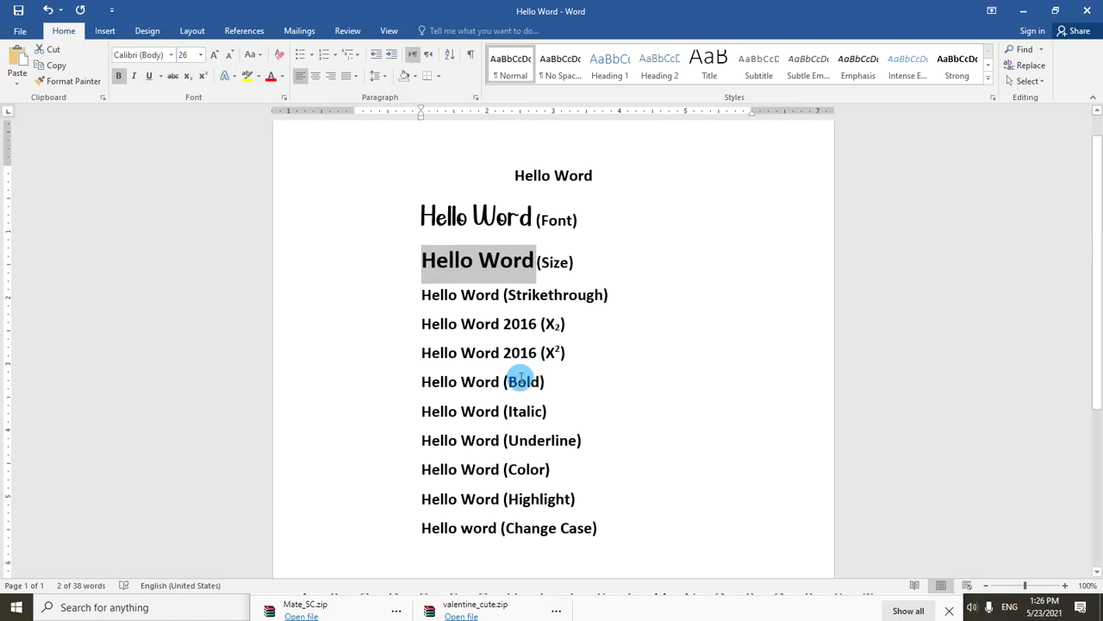
pyautogui.scroll(-1, 521, 379)
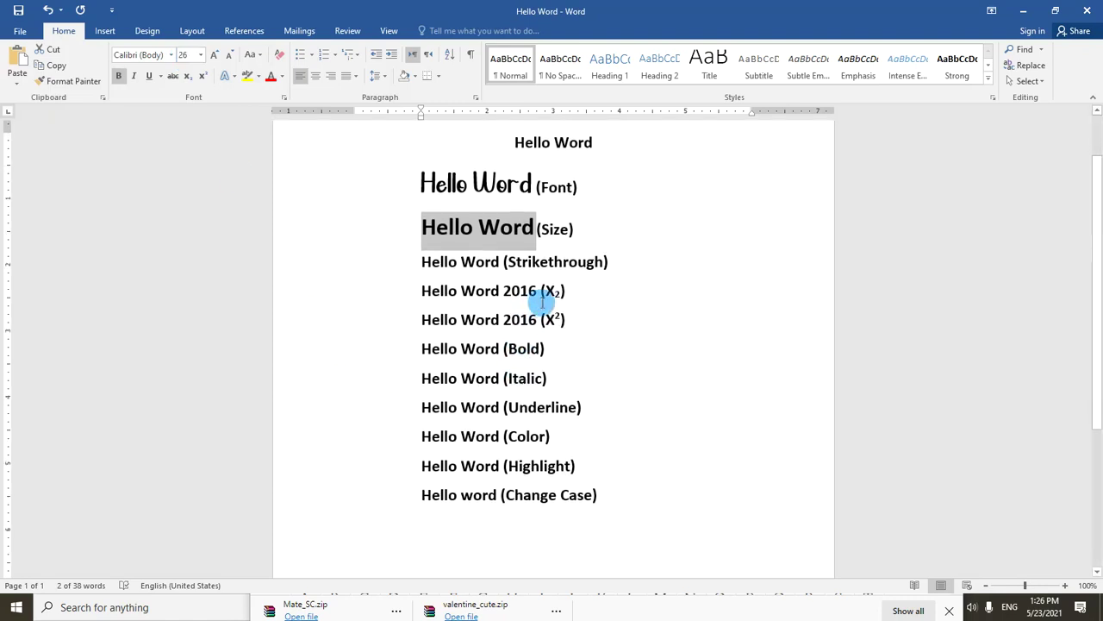
pyautogui.click(499, 262)
pyautogui.moveTo(500, 262); pyautogui.dragTo(422, 262)
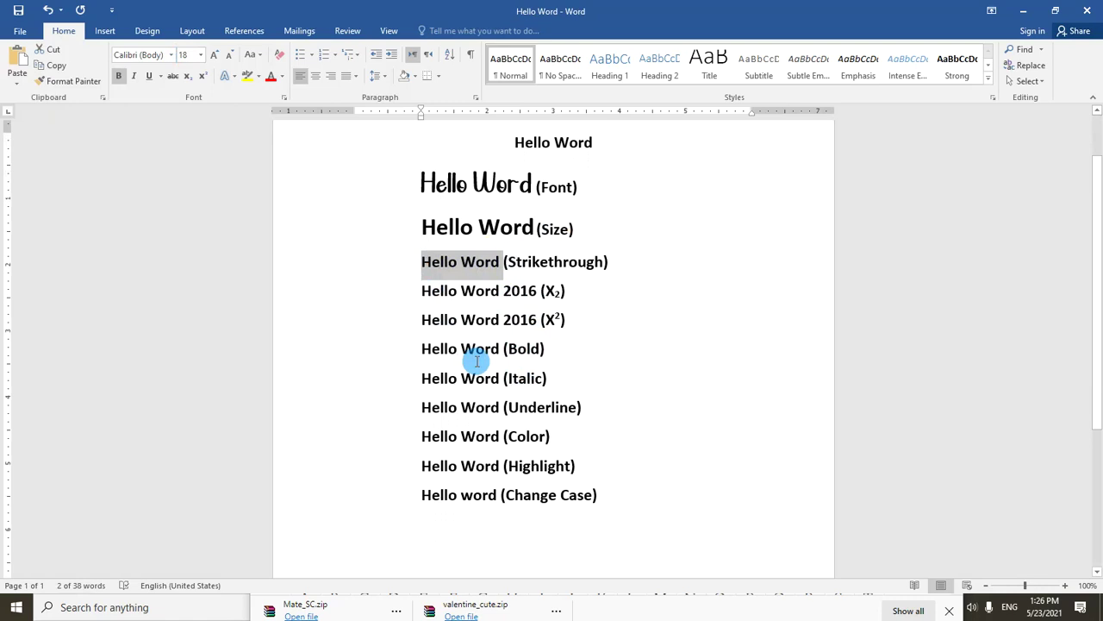
# Step: Strike through the selected Hello Word and bring up the full Font dialog
pyautogui.click(172, 82)
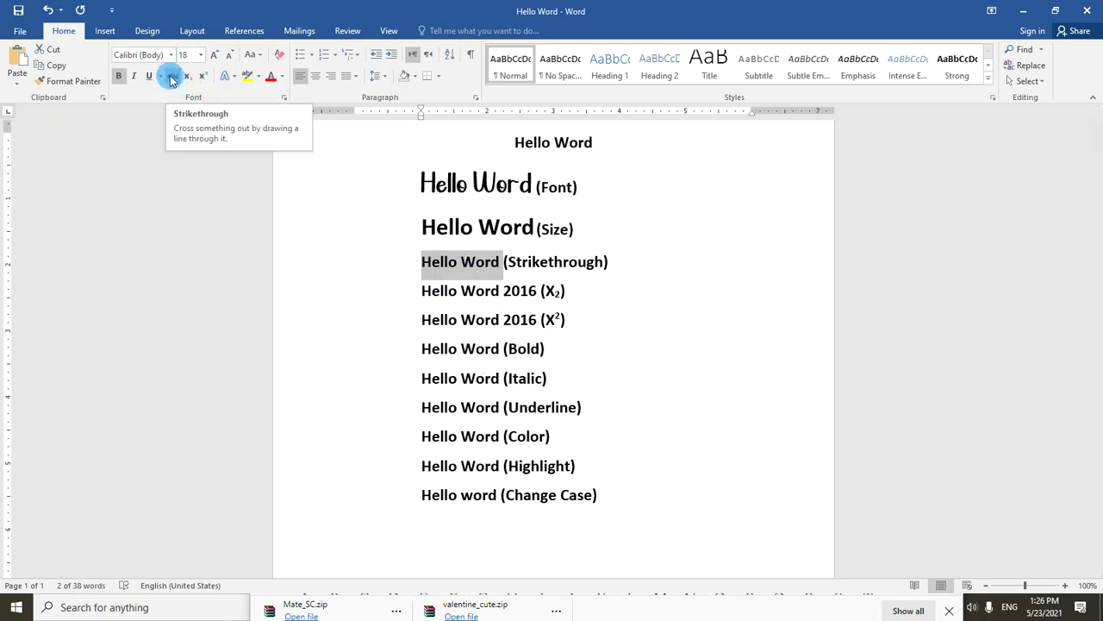
pyautogui.click(173, 79)
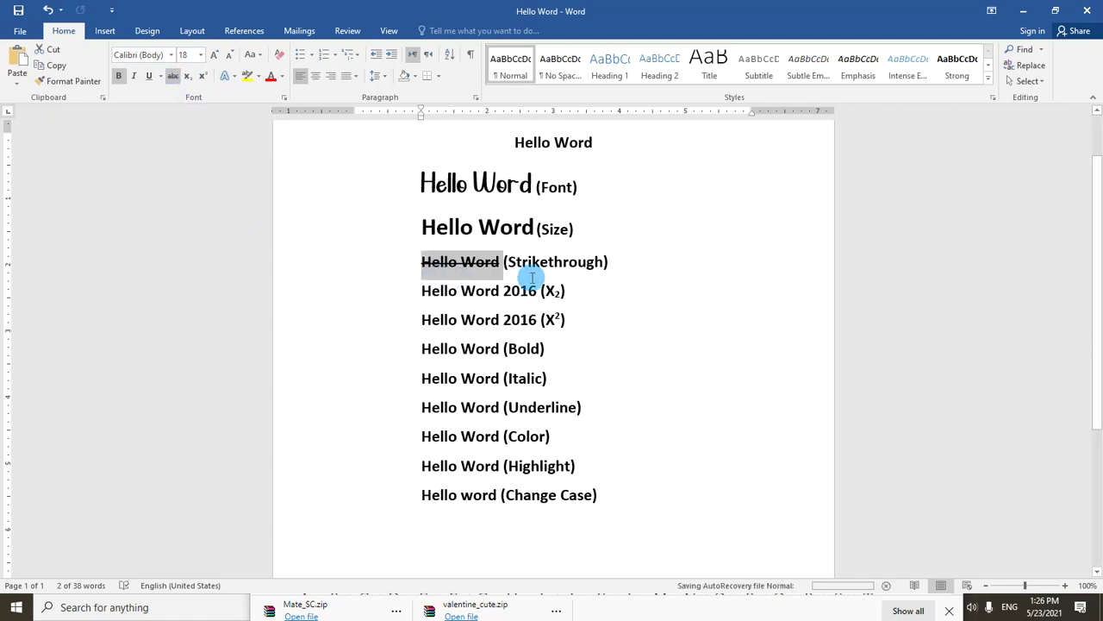
pyautogui.click(285, 97)
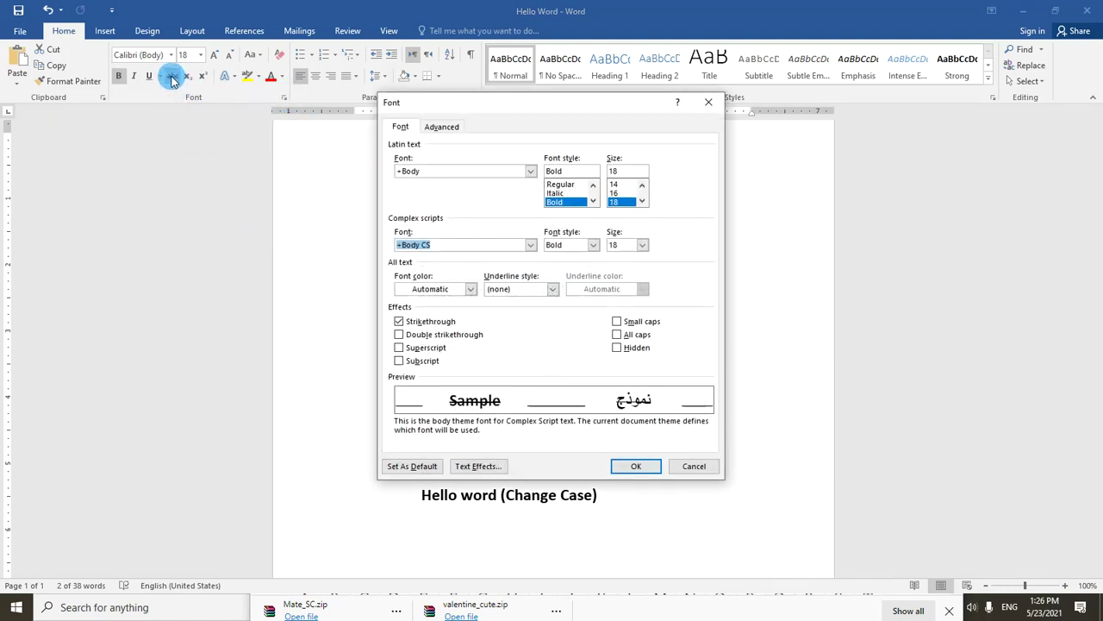
# Step: Change Hello Word to a double strikethrough, then place the caret at the end of the X₂ line
pyautogui.click(399, 335)
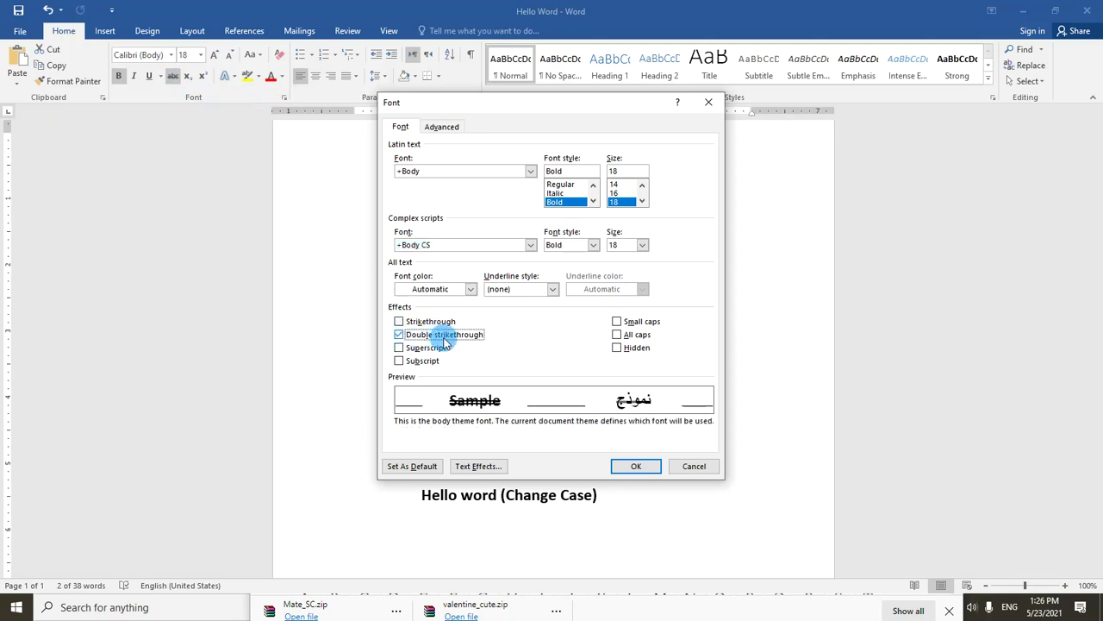
pyautogui.click(635, 465)
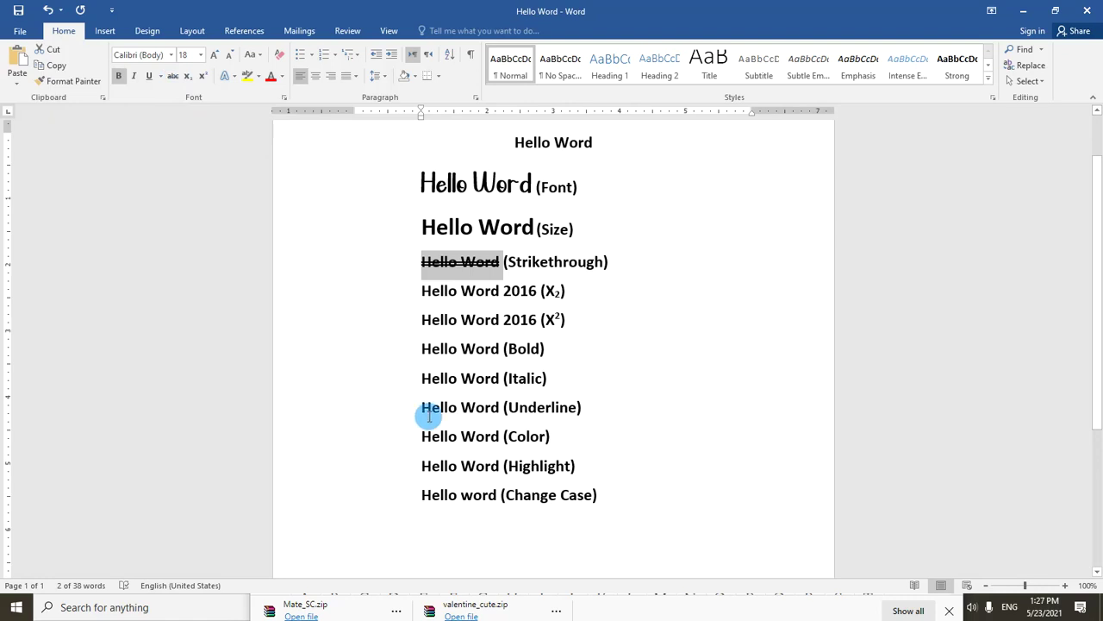
pyautogui.click(594, 291)
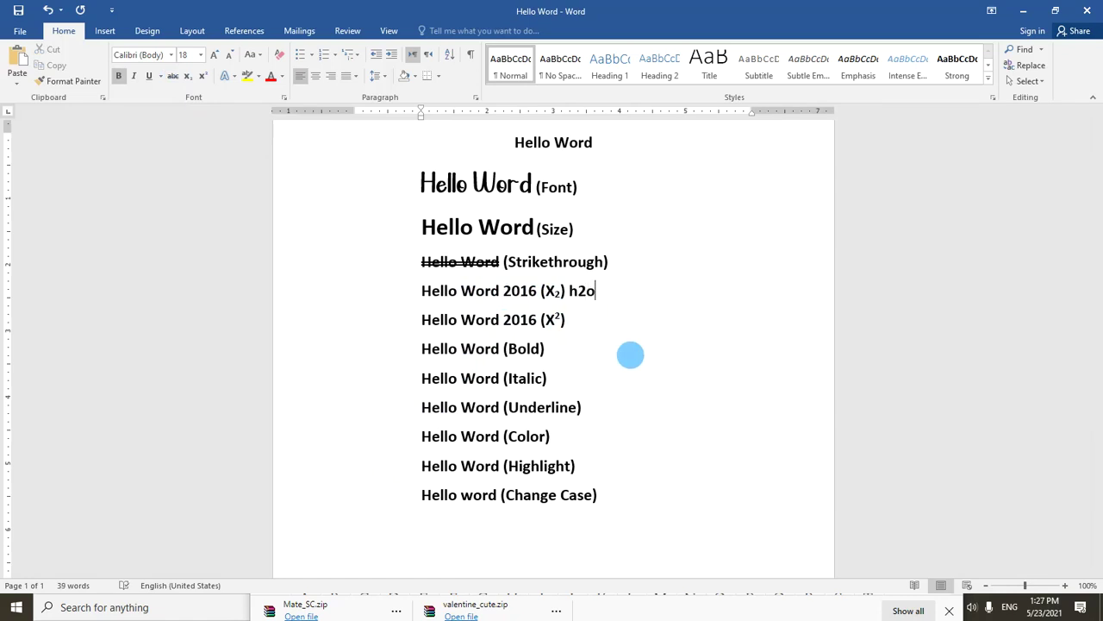
pyautogui.write('h2o')
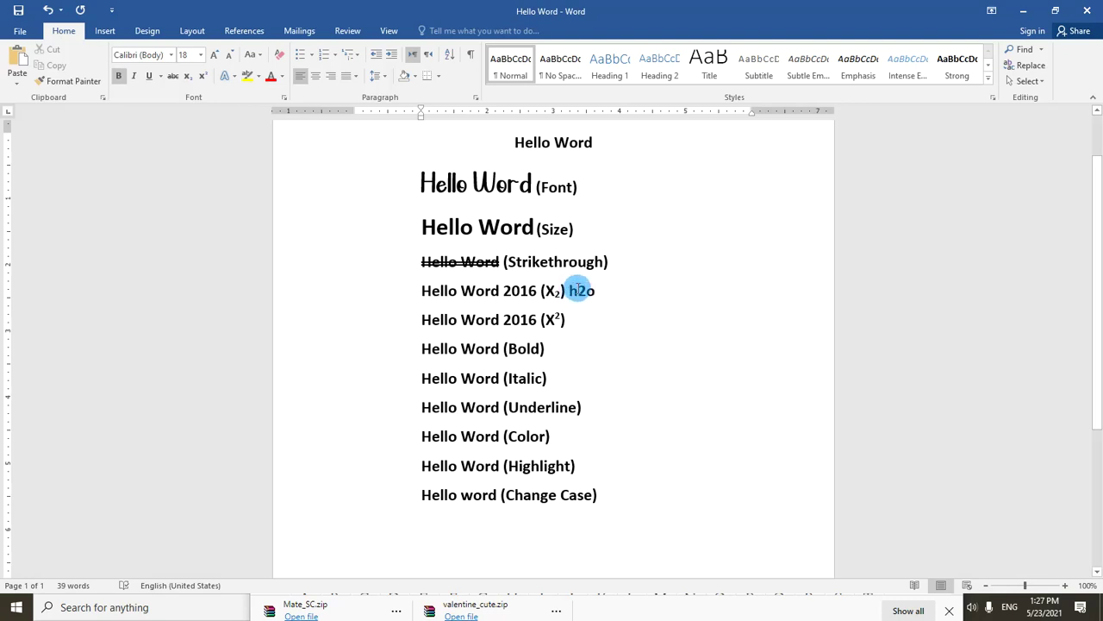
# Step: Capitalize the h and subscript the 2 so the X₂ line ends with H₂o
pyautogui.moveTo(577, 292); pyautogui.dragTo(568, 291)
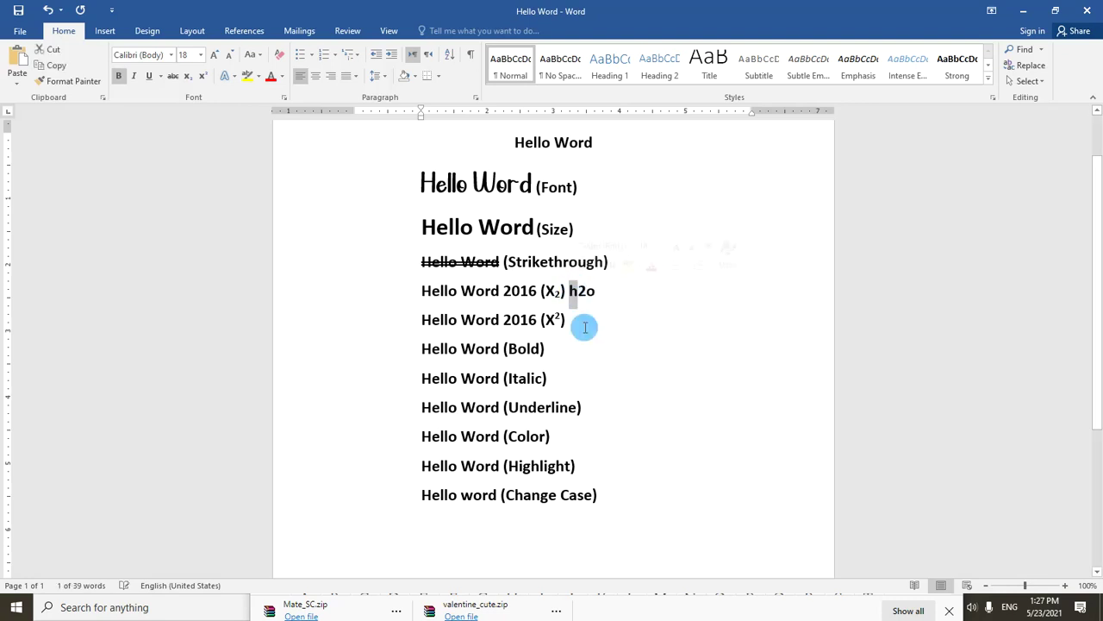
pyautogui.write('H')
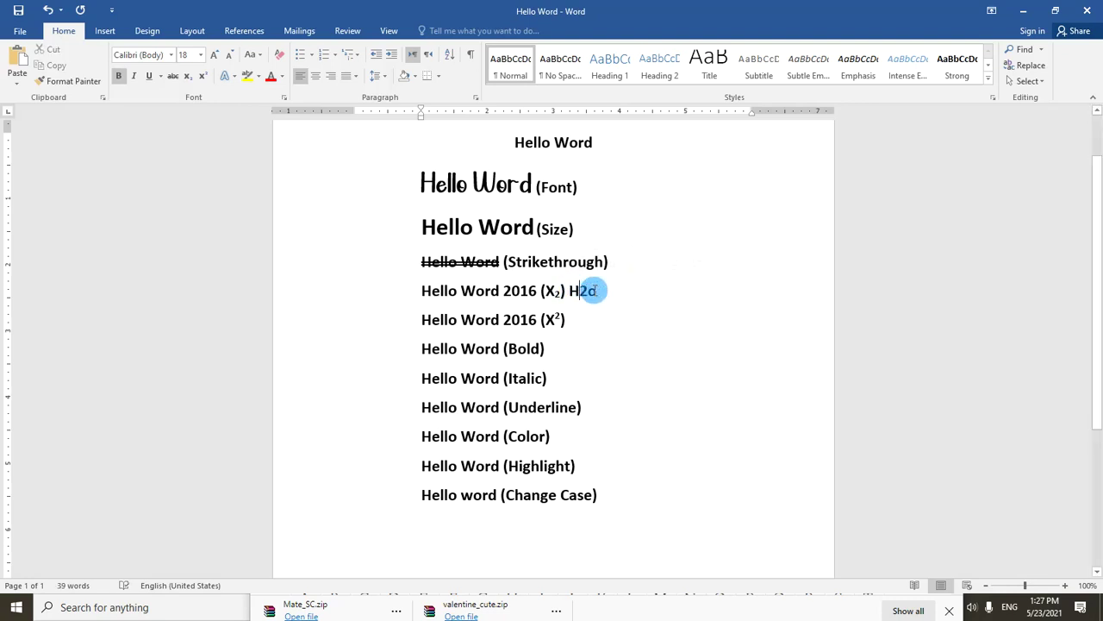
pyautogui.moveTo(593, 290); pyautogui.dragTo(578, 291)
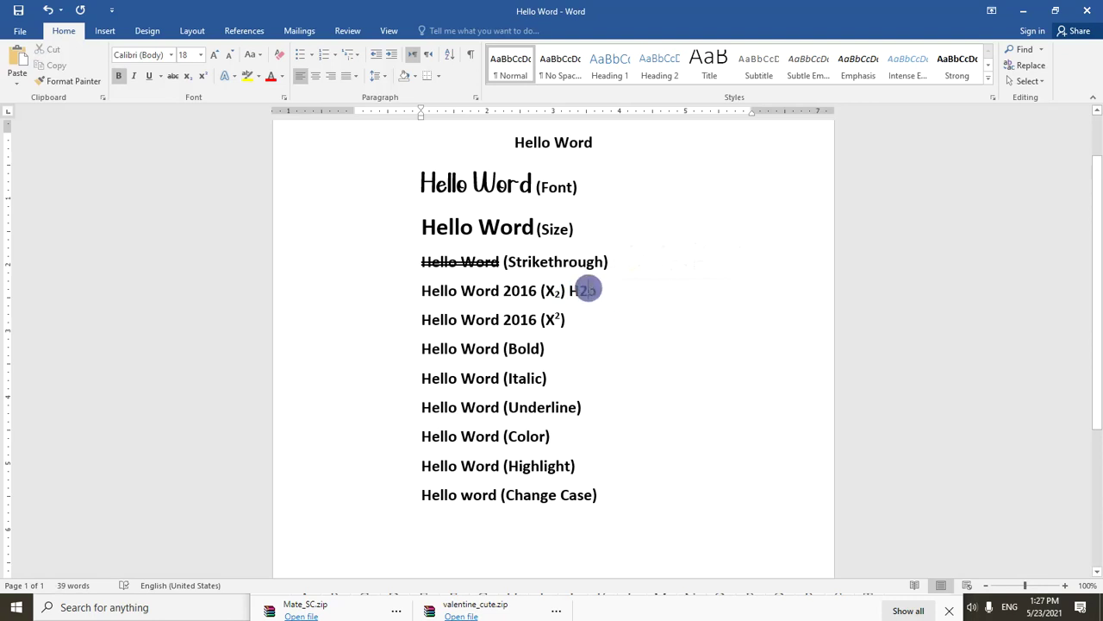
pyautogui.doubleClick(583, 292)
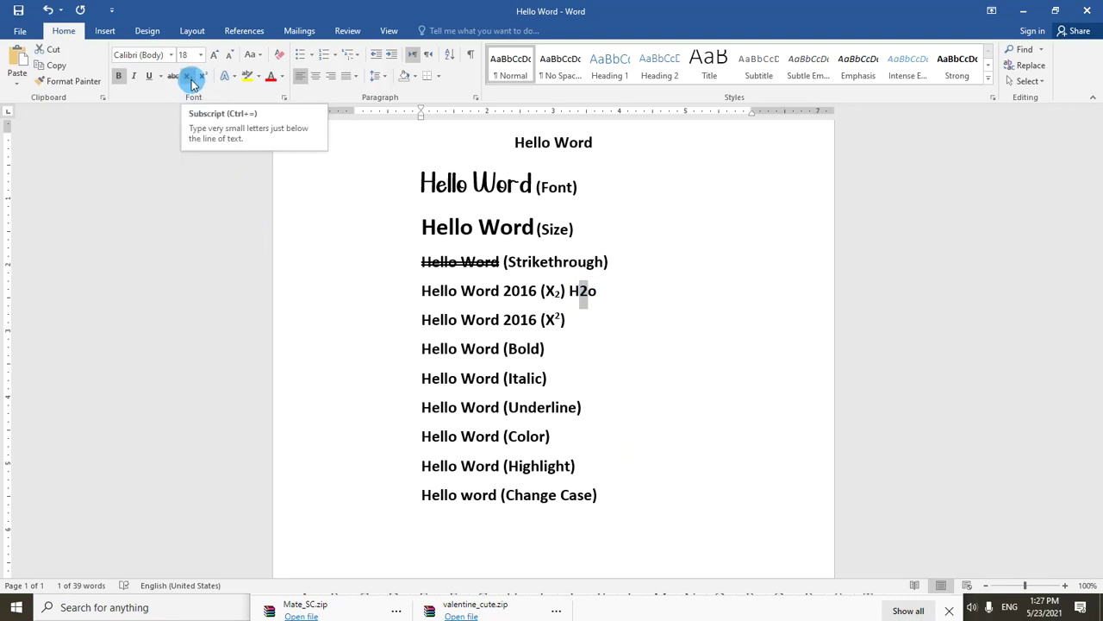
pyautogui.click(190, 77)
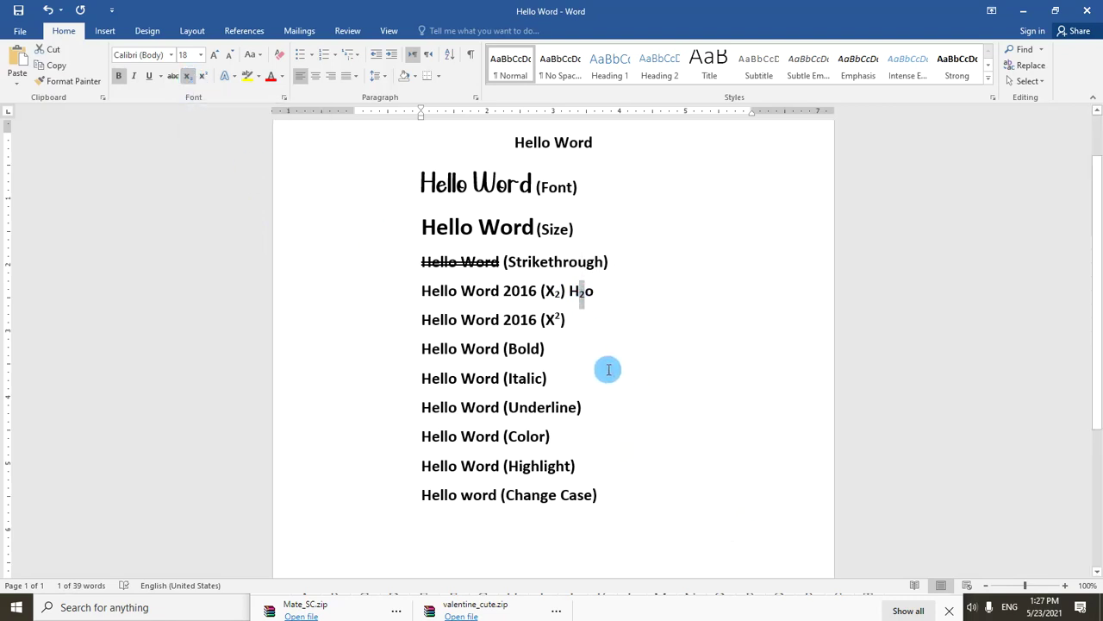
pyautogui.click(572, 322)
pyautogui.write('2+2')
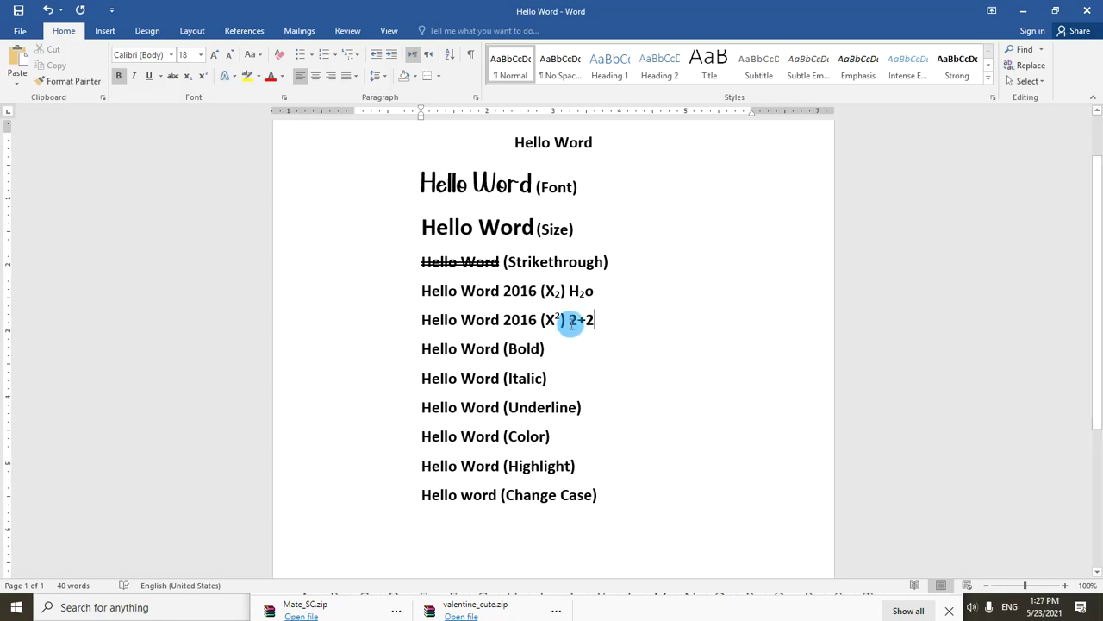
# Step: Turn 2+2 into (2+2)² with a superscript trailing 2 on the X² line
pyautogui.click(575, 319)
pyautogui.moveTo(569, 320); pyautogui.dragTo(576, 320)
pyautogui.click(569, 319)
pyautogui.write('(')
pyautogui.click(597, 319)
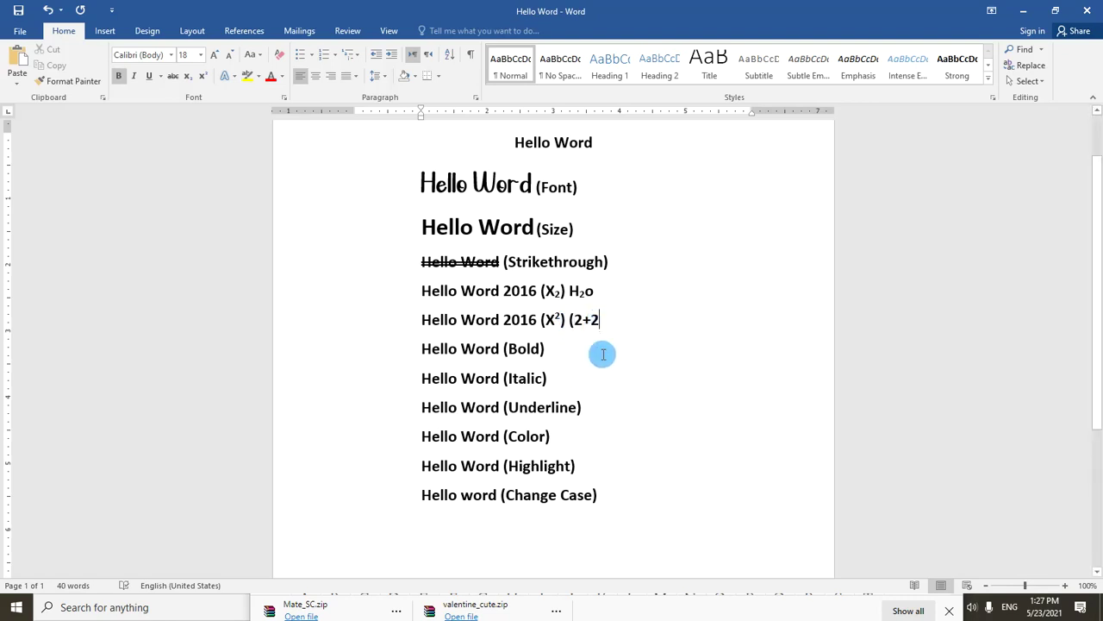
pyautogui.write(')')
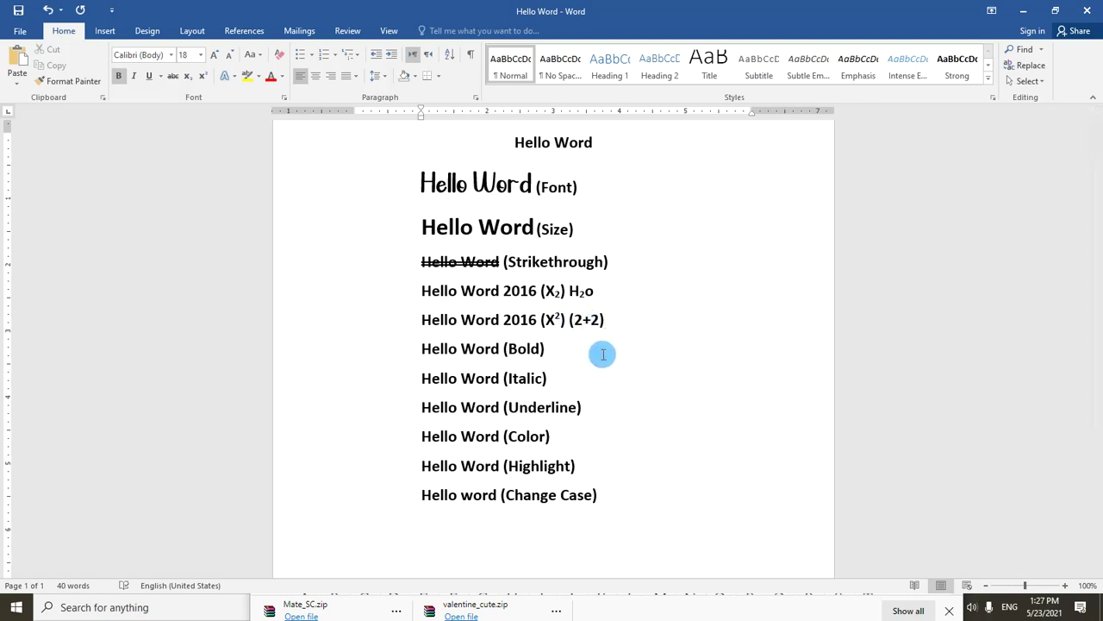
pyautogui.write('2')
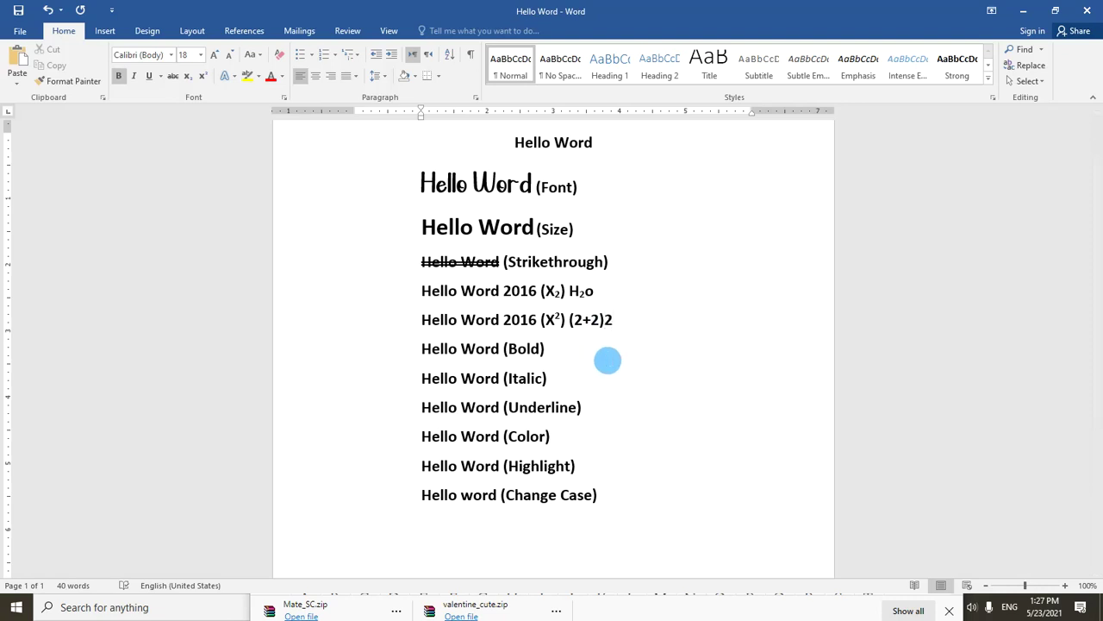
pyautogui.hotkey('shift', 'Left')
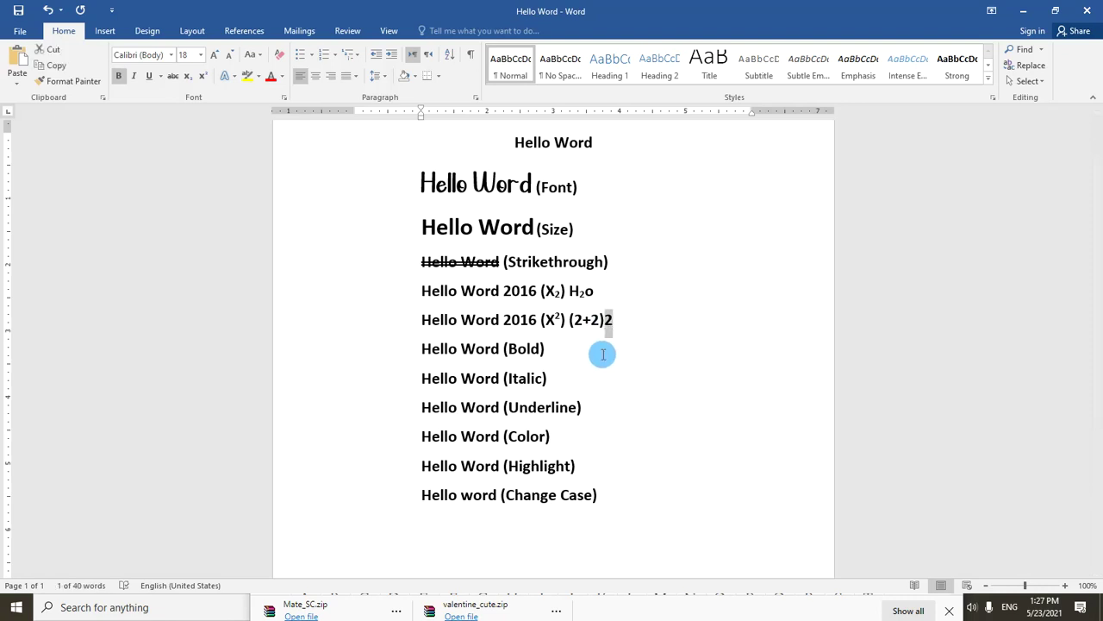
pyautogui.click(203, 79)
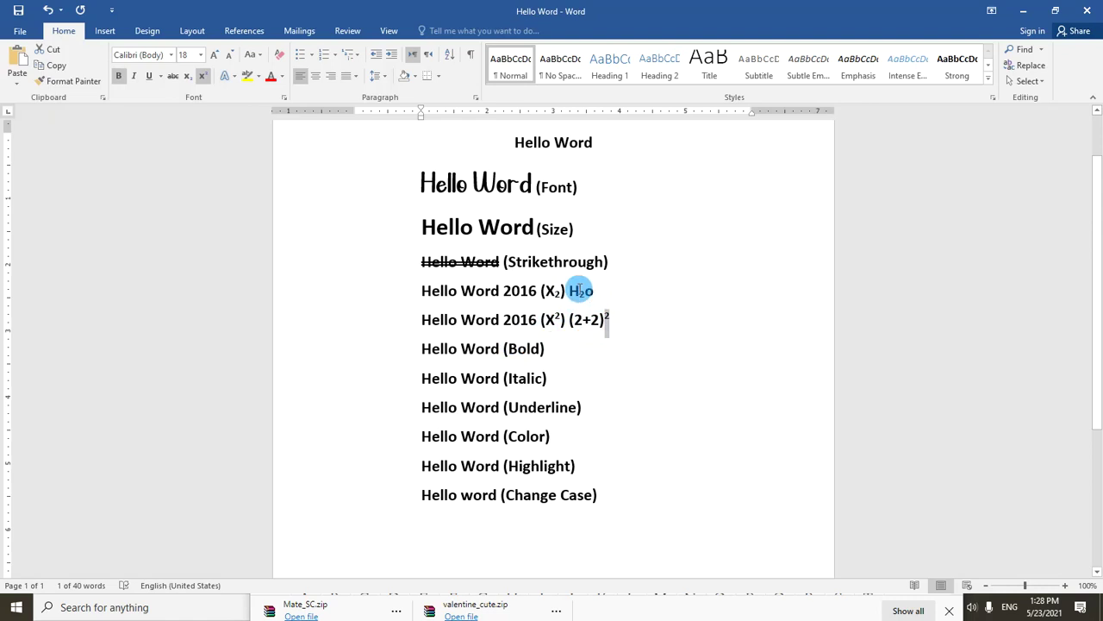
pyautogui.click(629, 369)
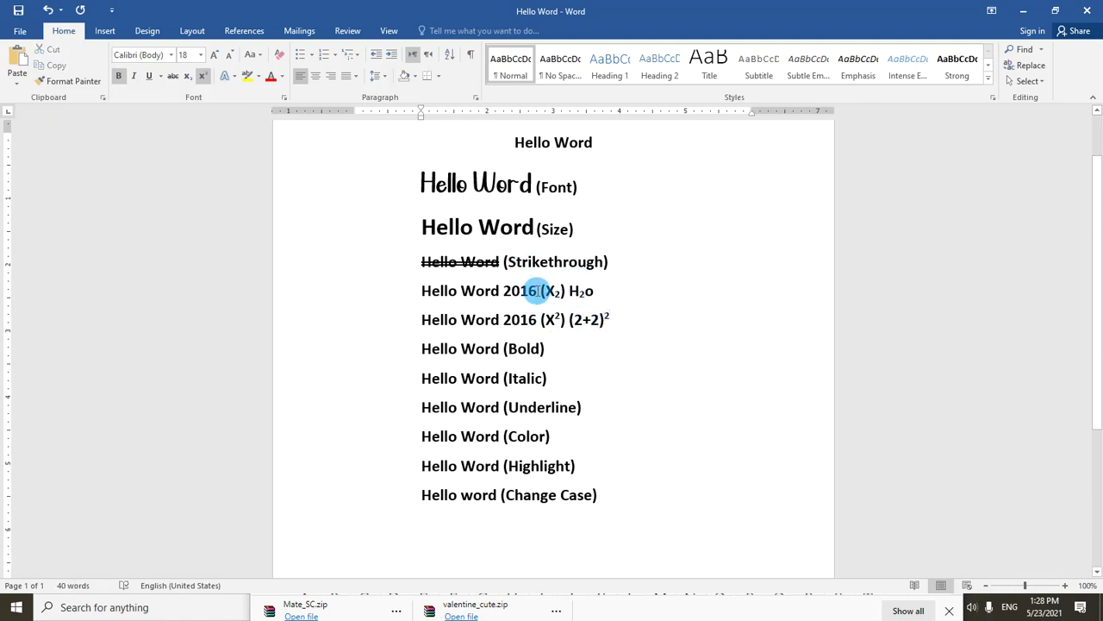
# Step: Make 2016 subscript on the X₂ line and superscript on the X² line
pyautogui.moveTo(507, 291); pyautogui.dragTo(538, 290)
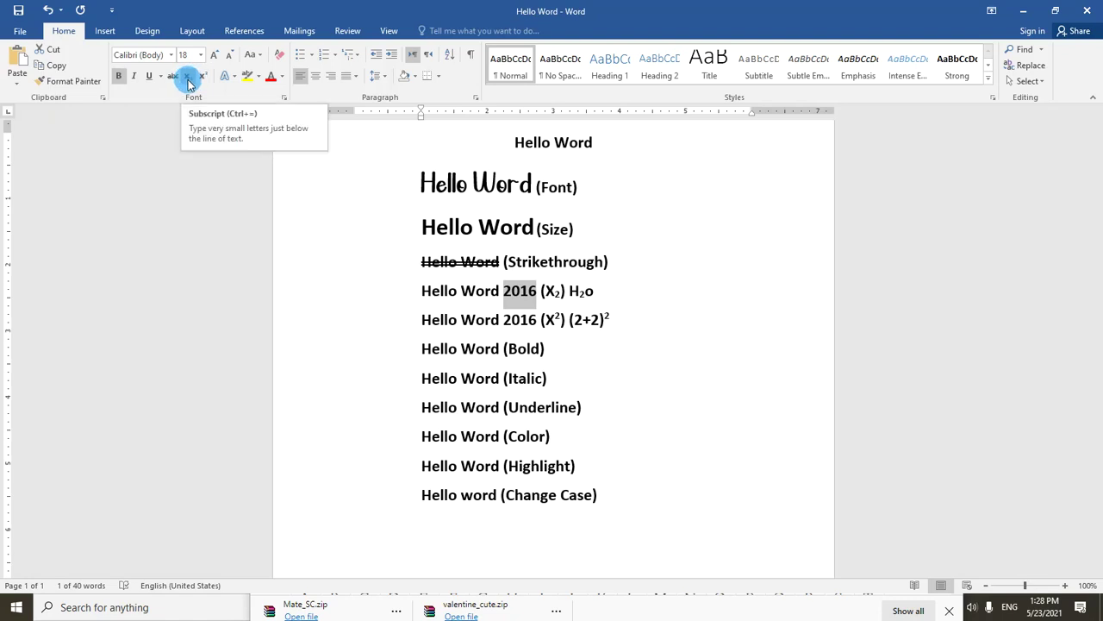
pyautogui.click(188, 78)
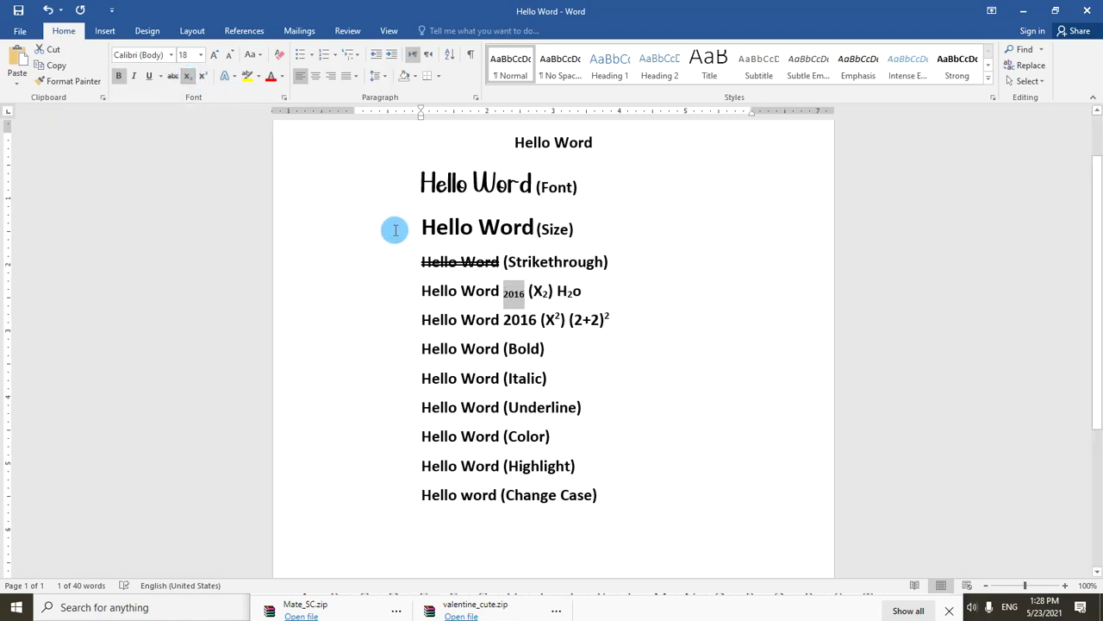
pyautogui.moveTo(530, 319); pyautogui.dragTo(503, 319)
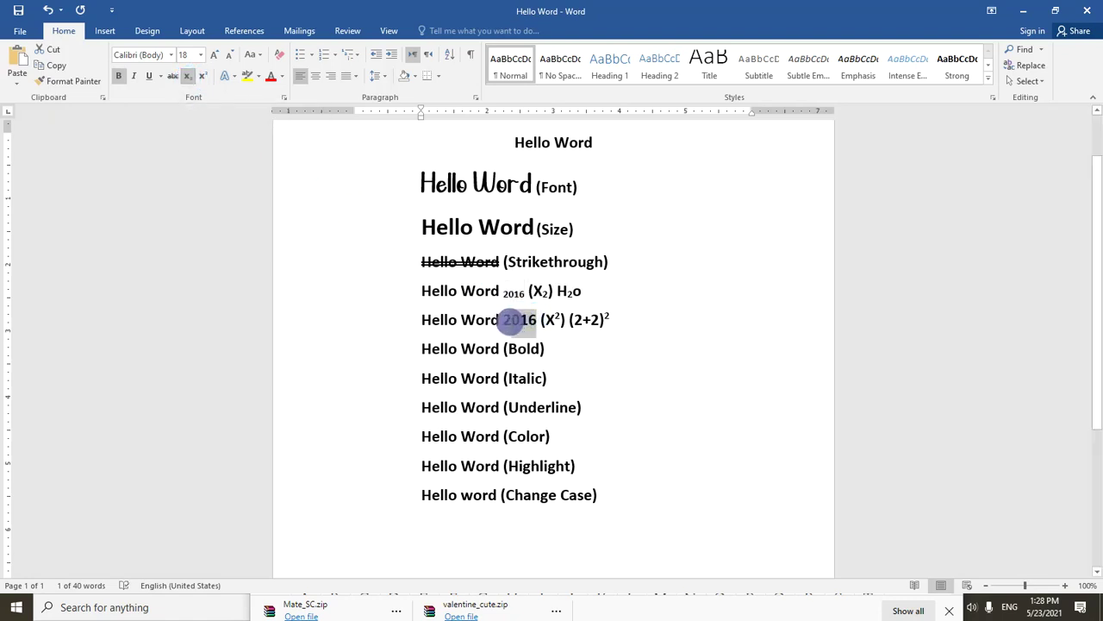
pyautogui.click(203, 78)
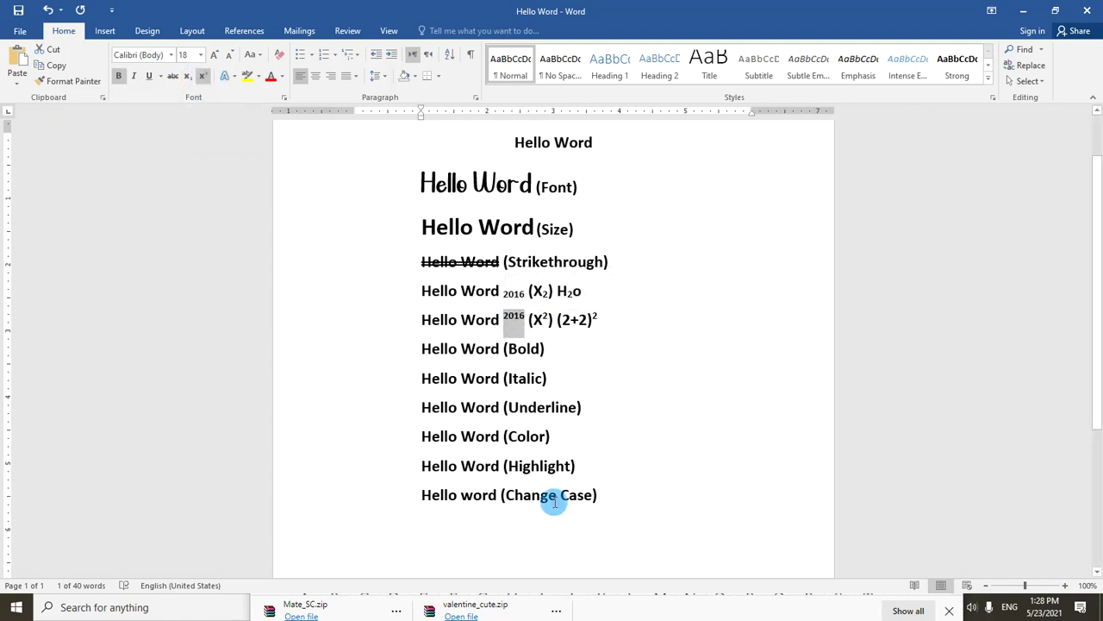
pyautogui.click(419, 346)
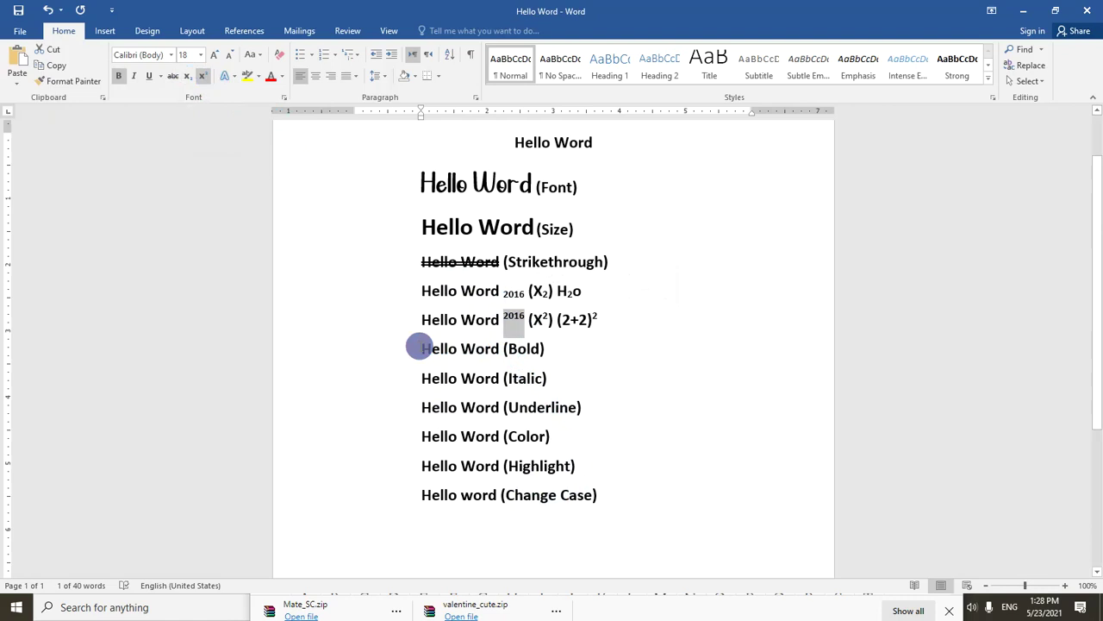
pyautogui.moveTo(420, 347); pyautogui.dragTo(500, 350)
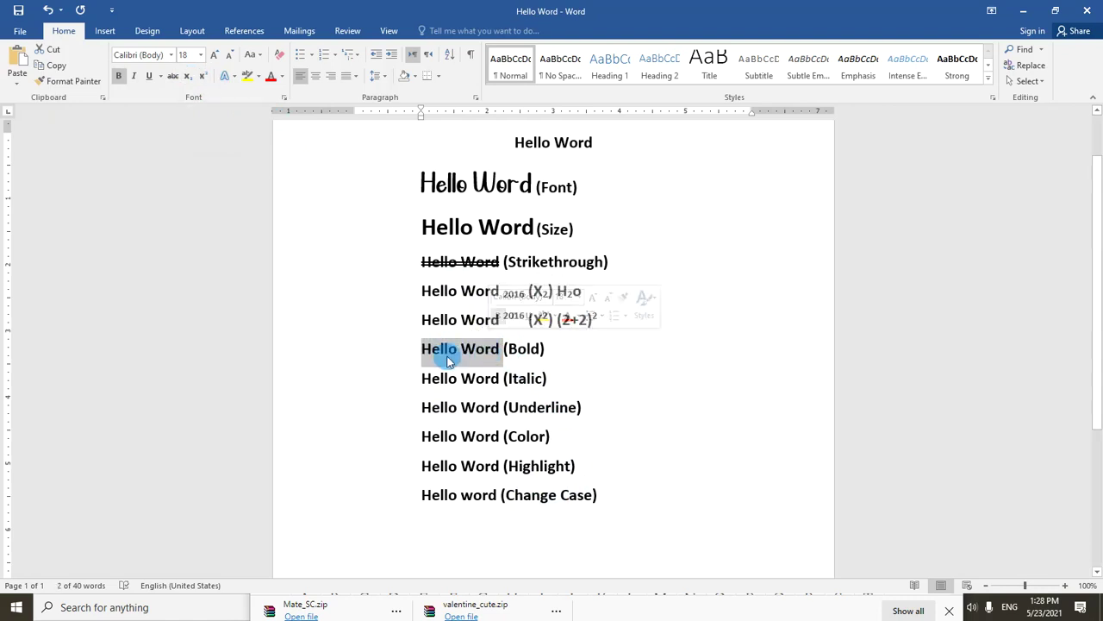
pyautogui.click(118, 79)
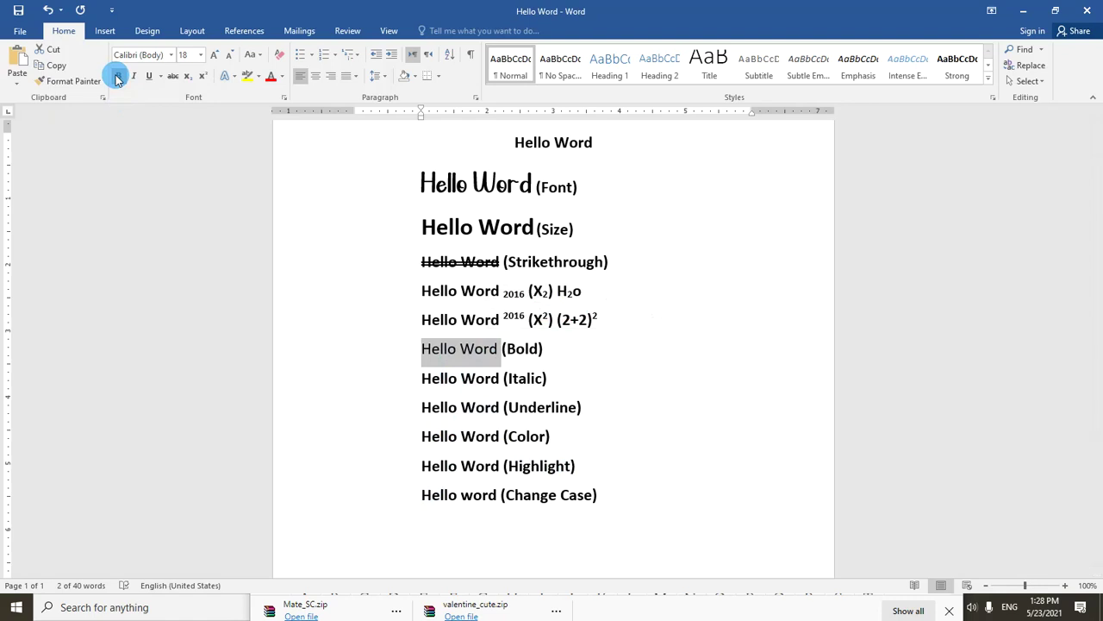
pyautogui.click(118, 79)
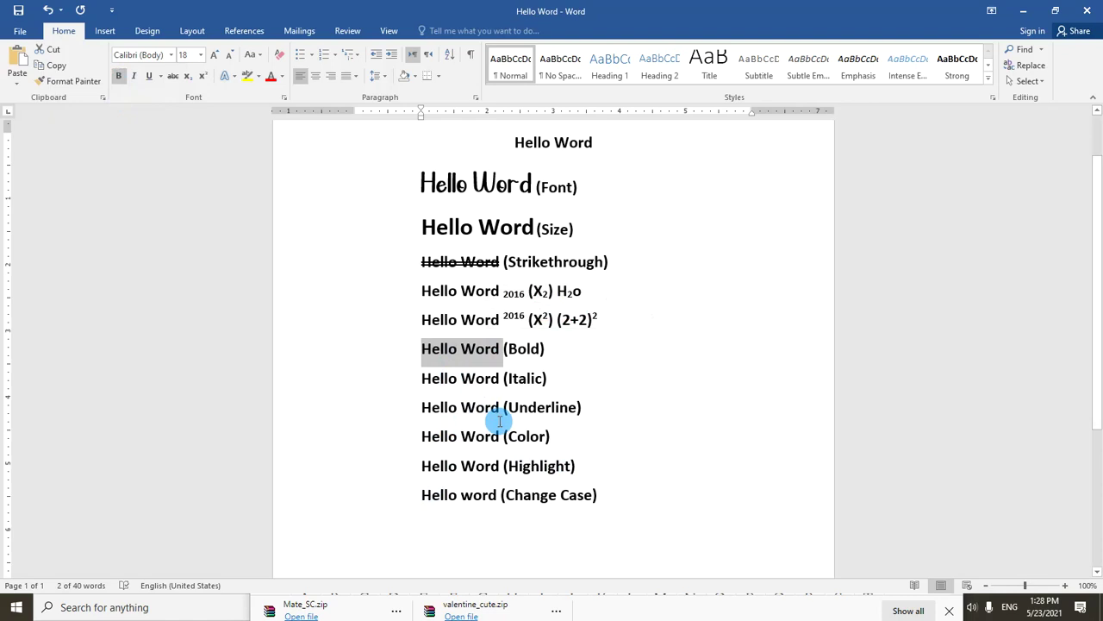
pyautogui.press('alt')
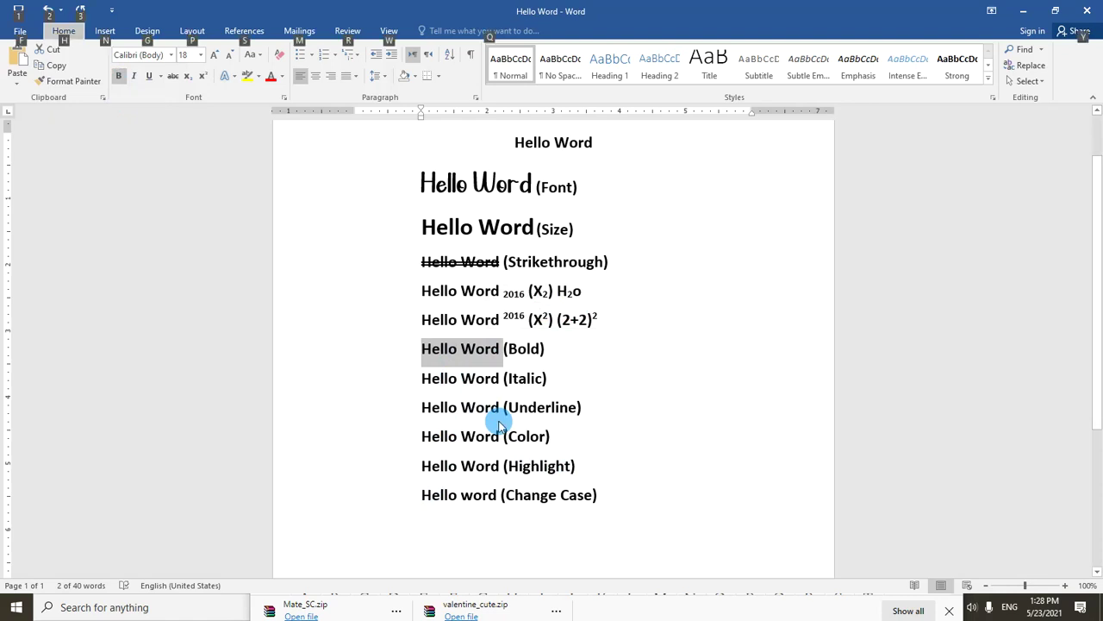
pyautogui.press('h')
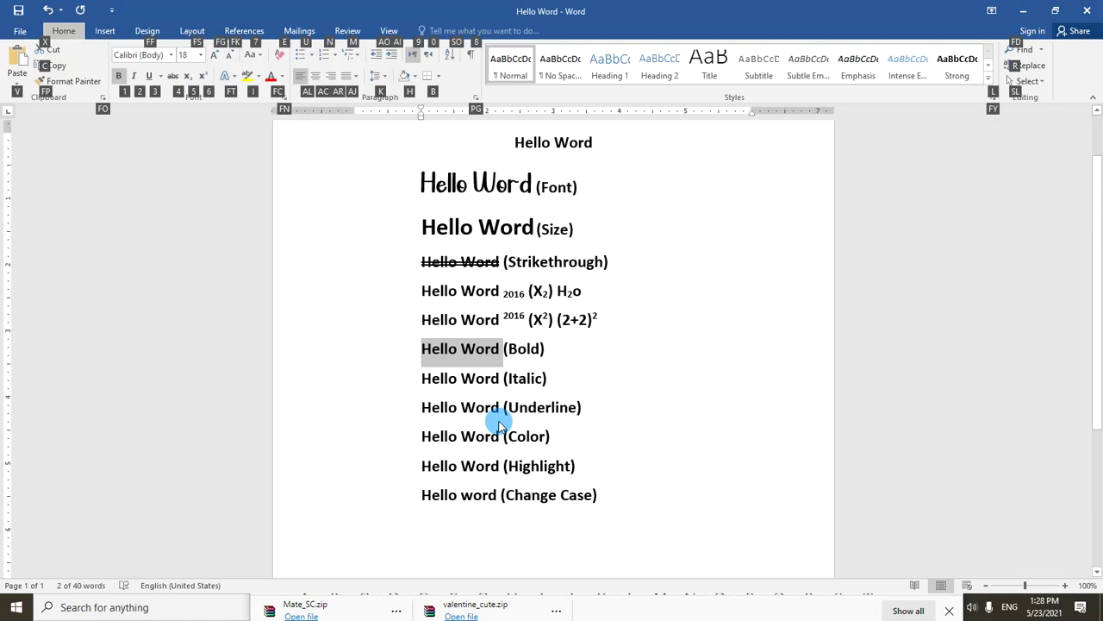
pyautogui.press('1')
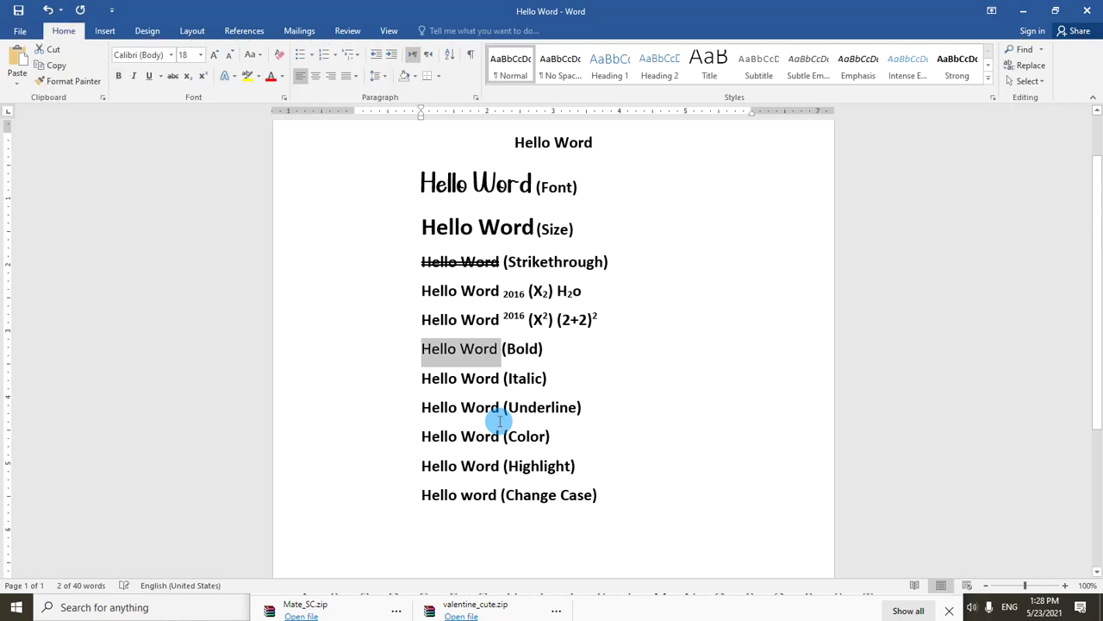
pyautogui.press('alt')
pyautogui.press('h')
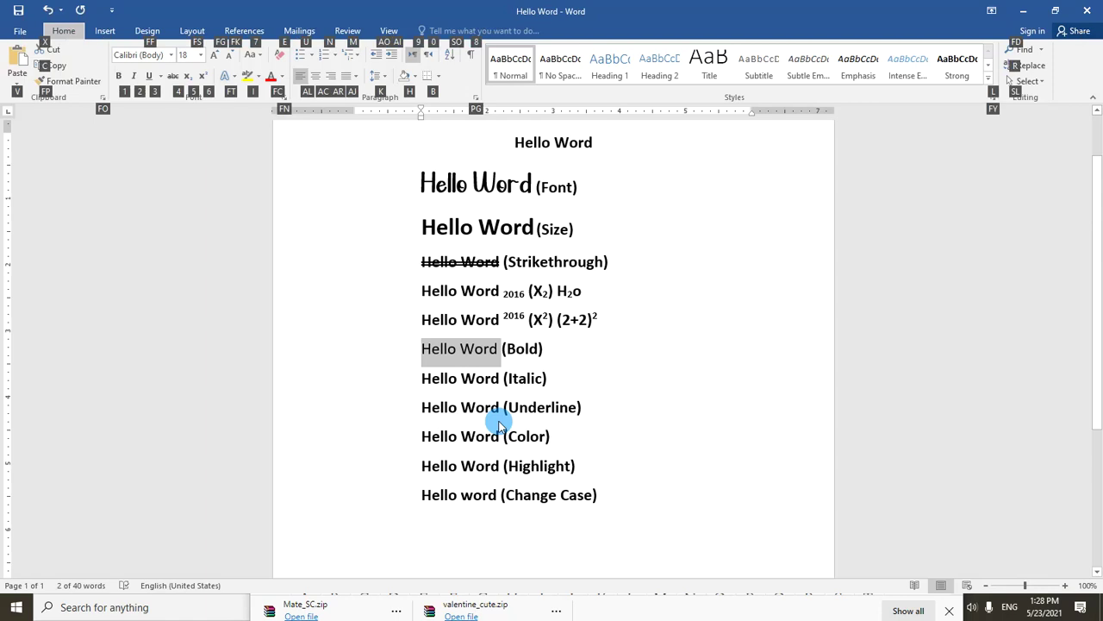
pyautogui.press('1')
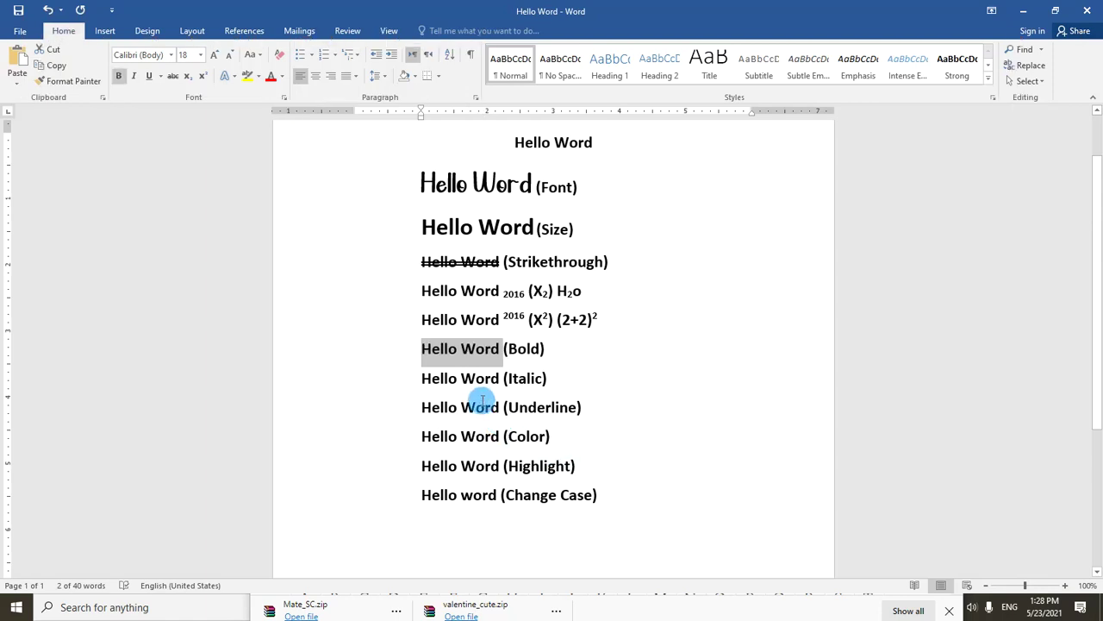
pyautogui.click(492, 377)
# Step: Italicize Hello Word on the Italic line with the Alt, H, 2 shortcut
pyautogui.moveTo(492, 377); pyautogui.dragTo(421, 377)
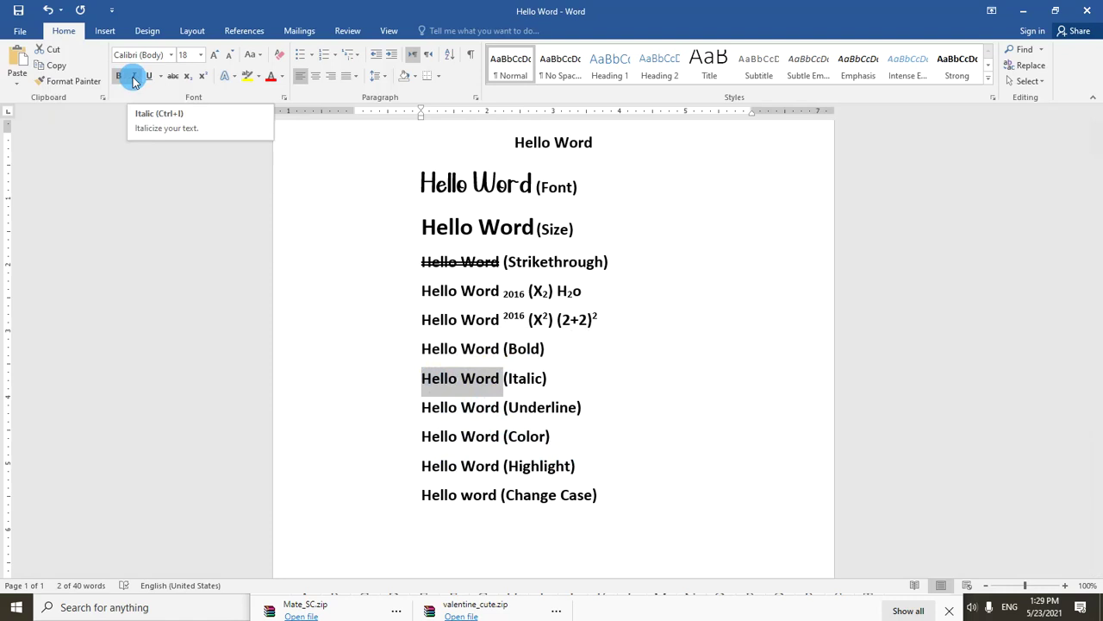
pyautogui.press('alt')
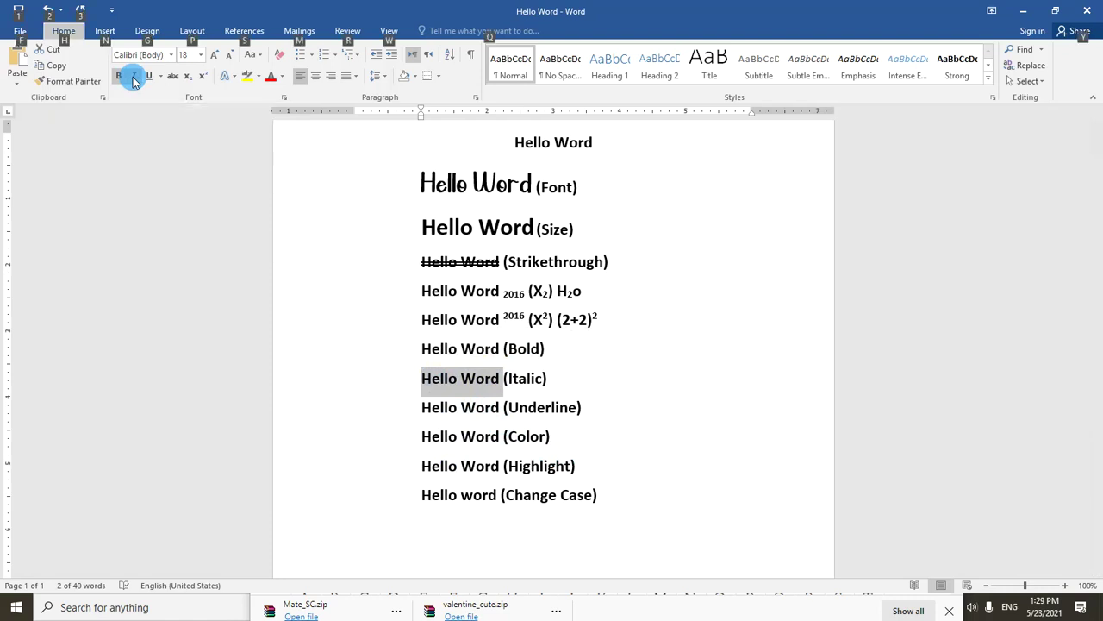
pyautogui.press('h')
pyautogui.press('2')
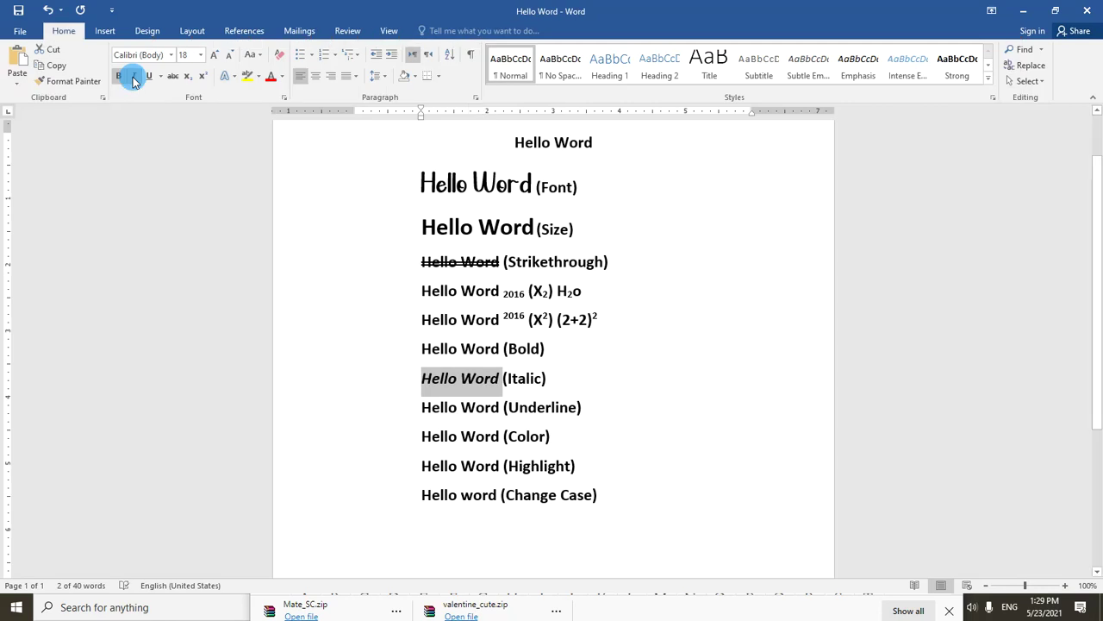
pyautogui.moveTo(421, 407); pyautogui.dragTo(500, 408)
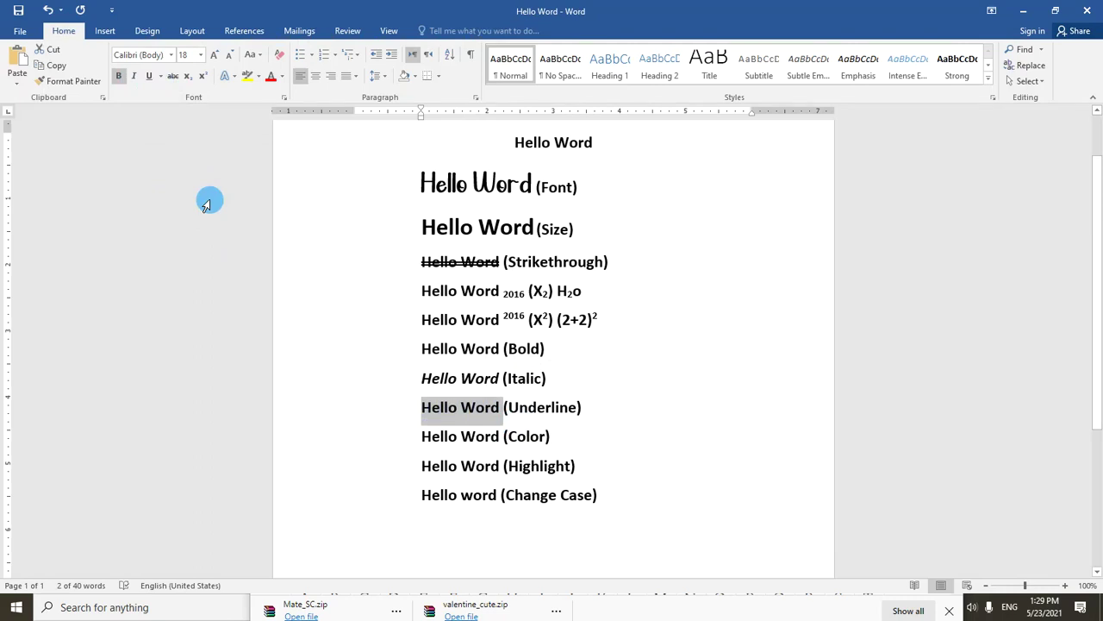
# Step: Apply a thick underline to Hello Word on the Underline line via KeyTips
pyautogui.press('alt')
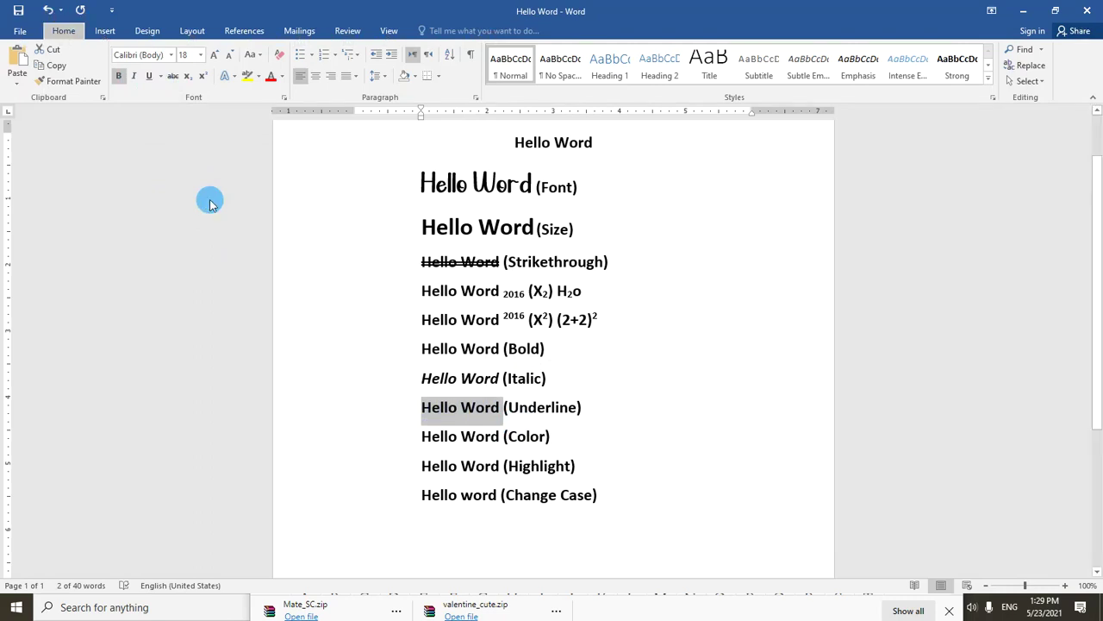
pyautogui.press('h')
pyautogui.press('3')
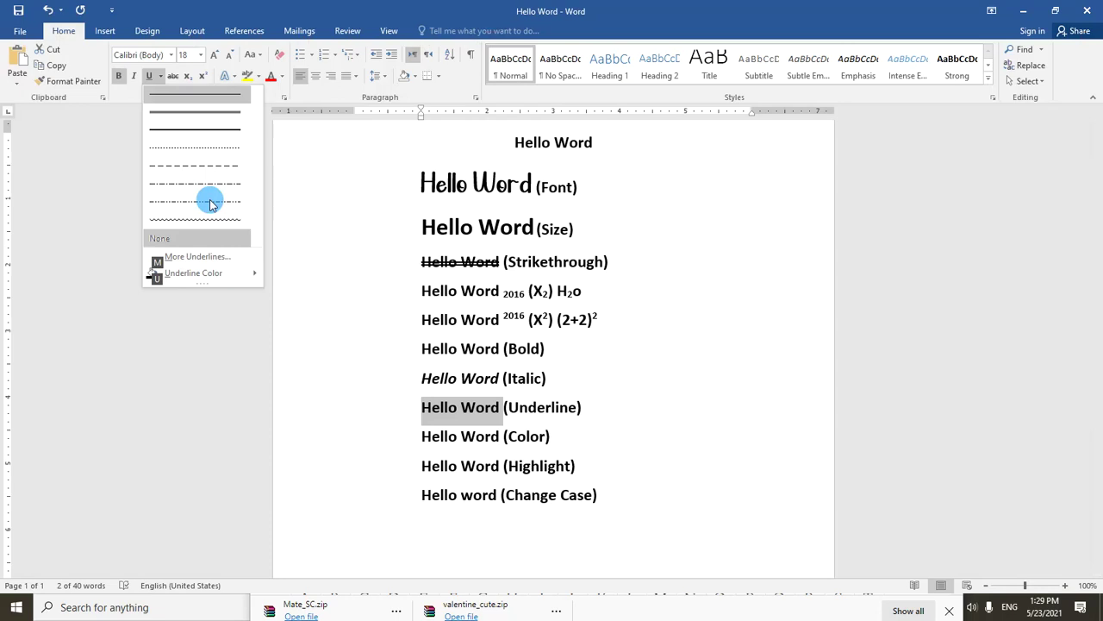
pyautogui.press('Up')
pyautogui.press('Up')
pyautogui.press('Up')
pyautogui.press('Up')
pyautogui.press('Up')
pyautogui.press('Up')
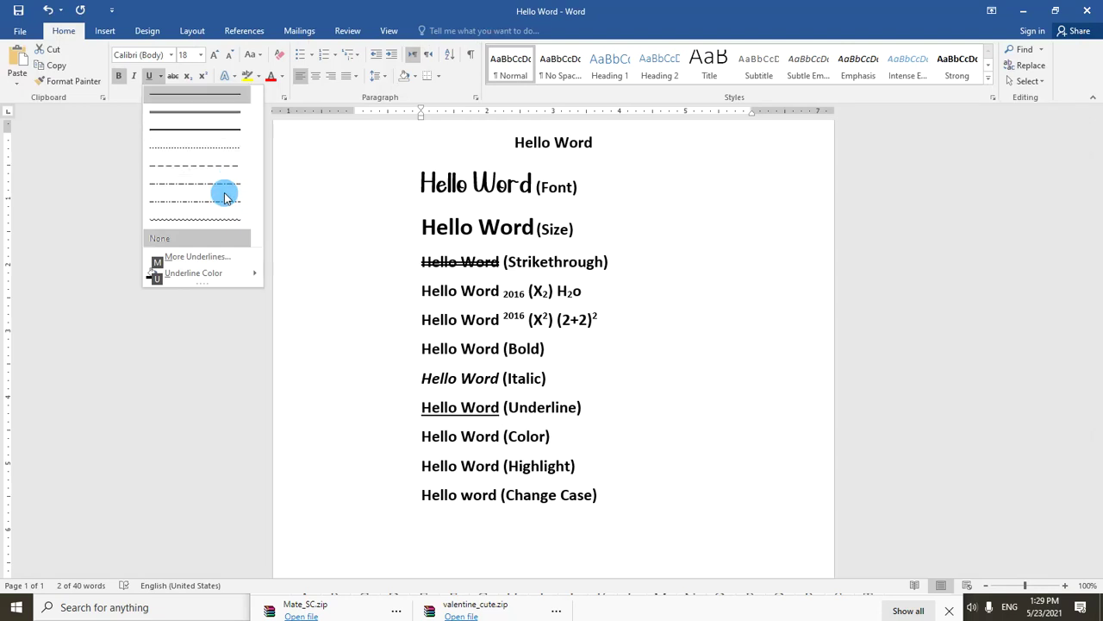
pyautogui.press('Down')
pyautogui.press('Down')
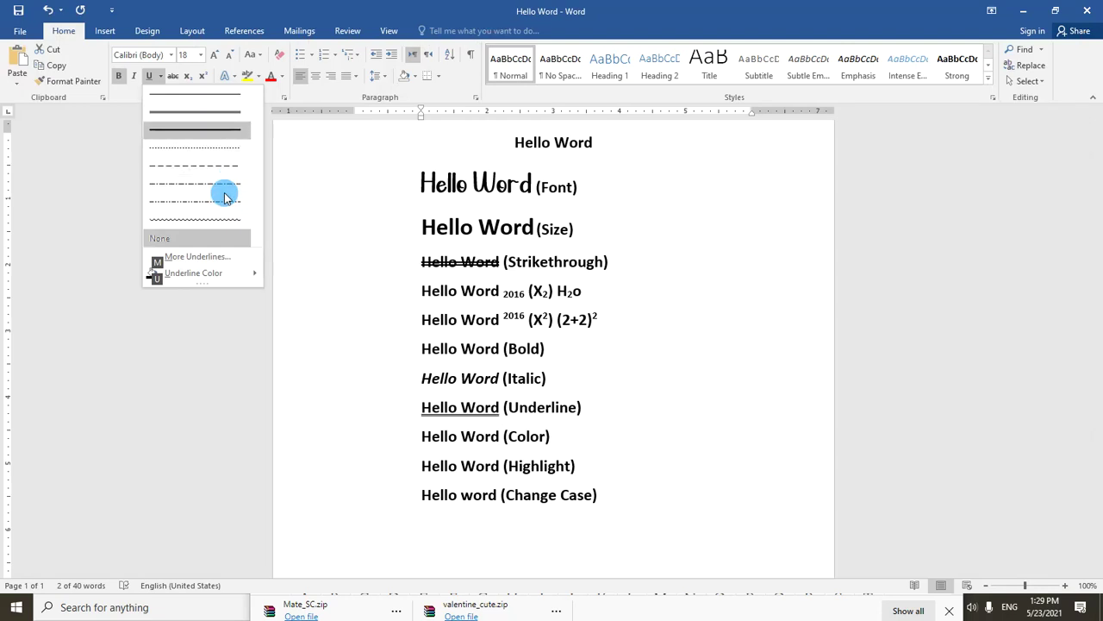
pyautogui.press('Down')
pyautogui.press('Down')
pyautogui.press('Down')
pyautogui.press('Down')
pyautogui.press('Down')
pyautogui.press('Down')
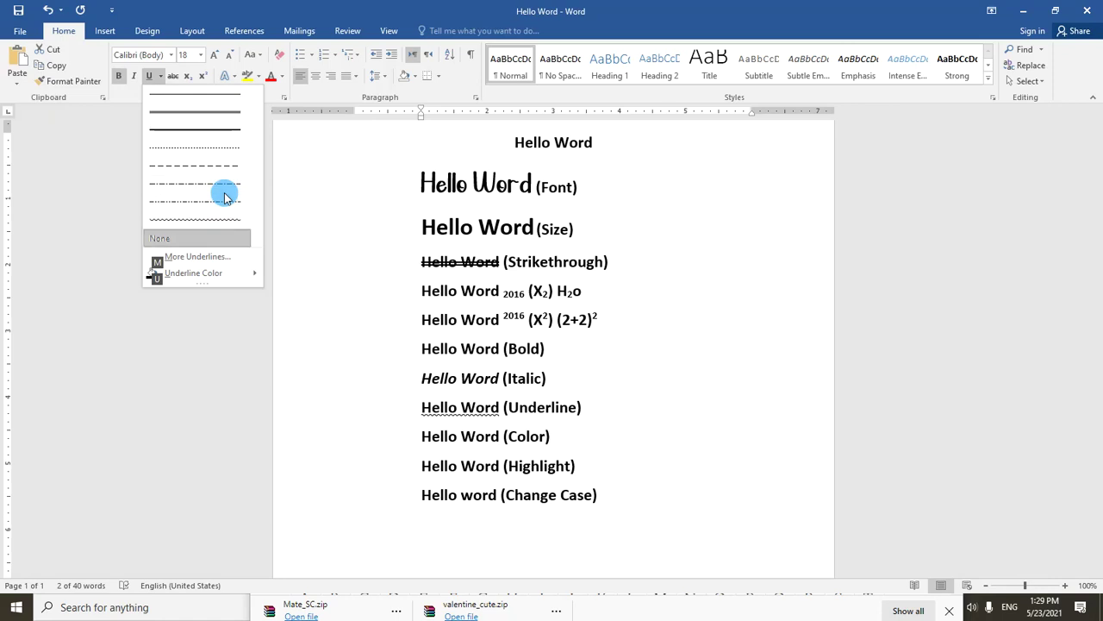
pyautogui.press('Up')
pyautogui.press('Up')
pyautogui.press('Up')
pyautogui.press('Up')
pyautogui.press('Up')
pyautogui.press('Up')
pyautogui.press('Up')
pyautogui.press('Return')
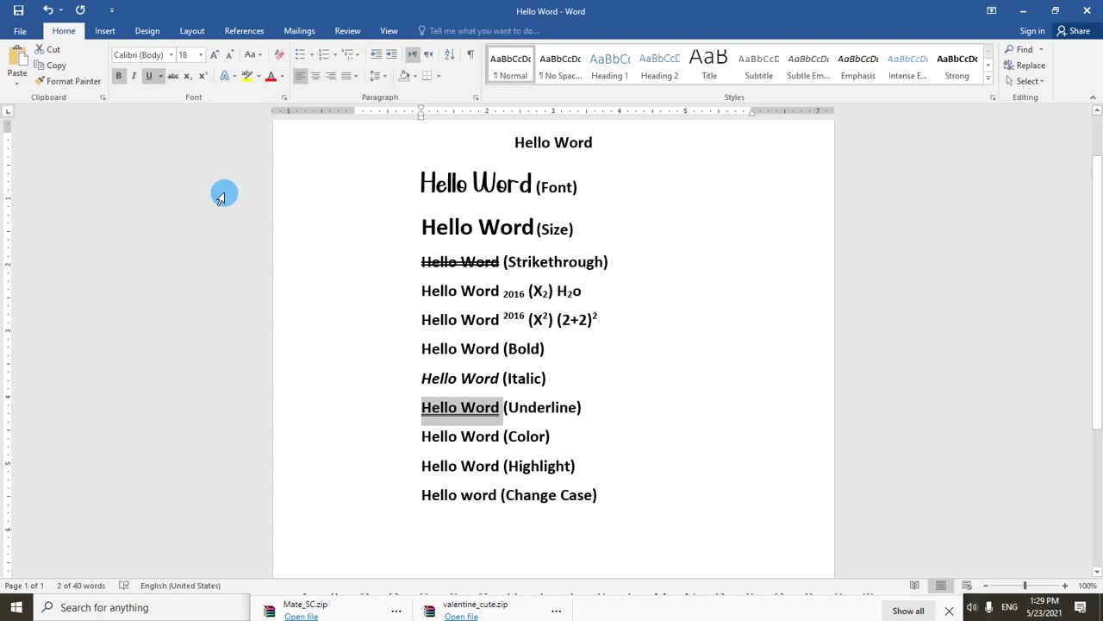
# Step: Change the underline colour to blue, then select Hello Word on the Color line
pyautogui.press('alt')
pyautogui.press('h')
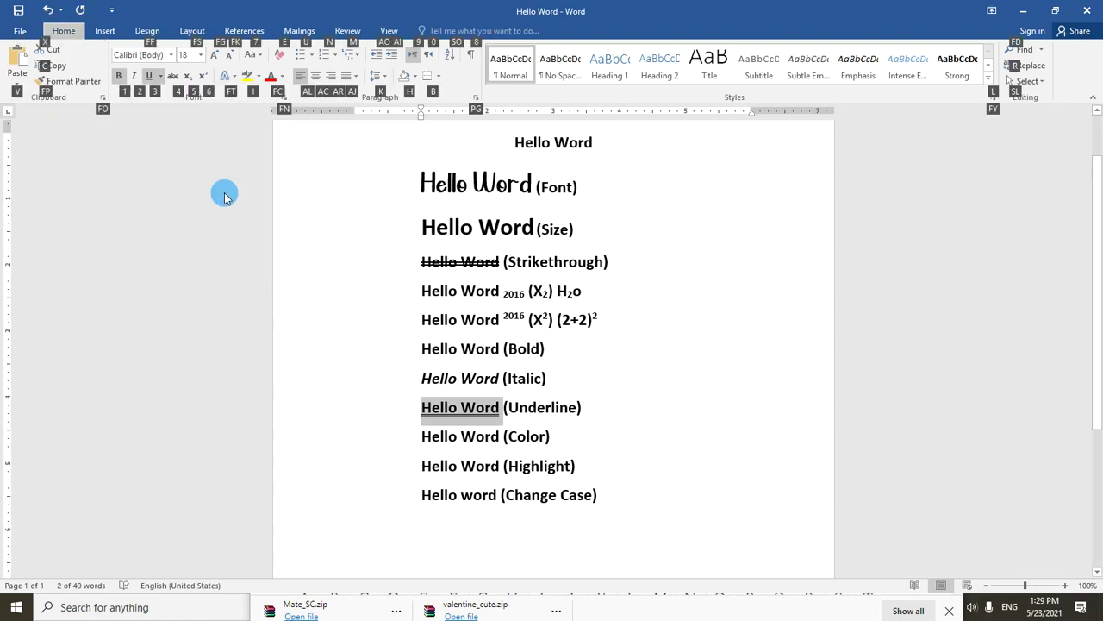
pyautogui.press('3')
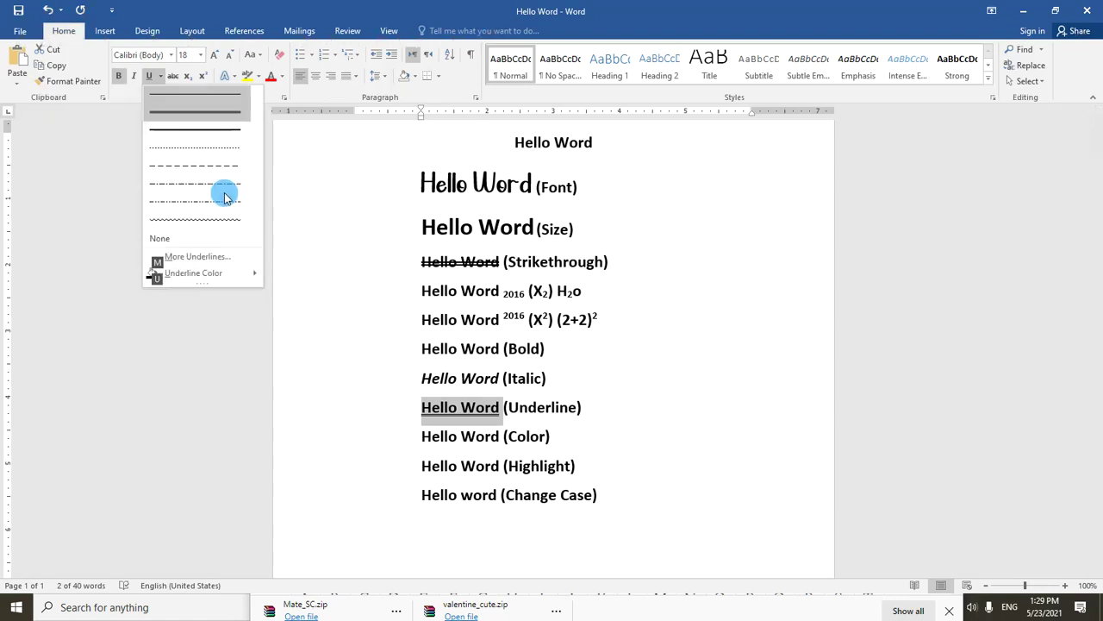
pyautogui.press('u')
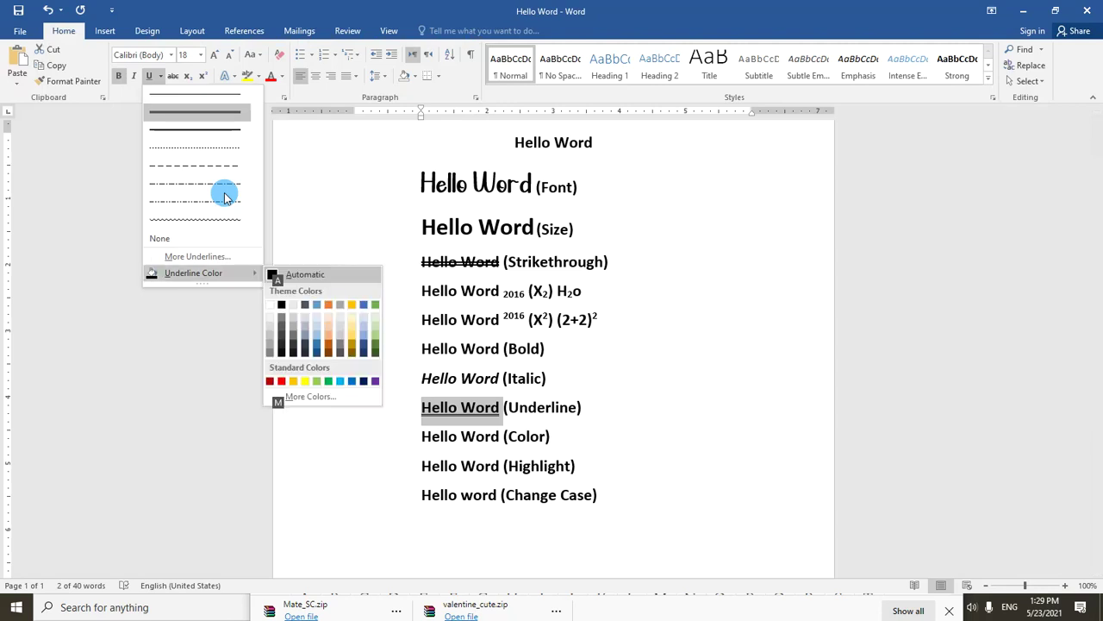
pyautogui.press('Down')
pyautogui.press('Down')
pyautogui.press('Down')
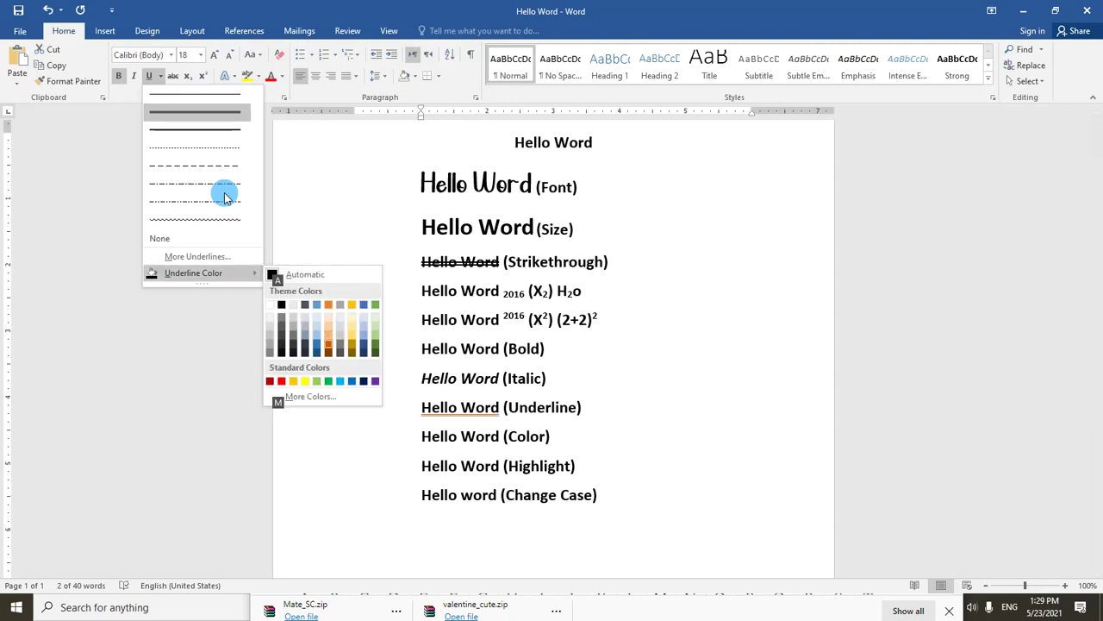
pyautogui.press('Right')
pyautogui.press('Escape')
pyautogui.press('Escape')
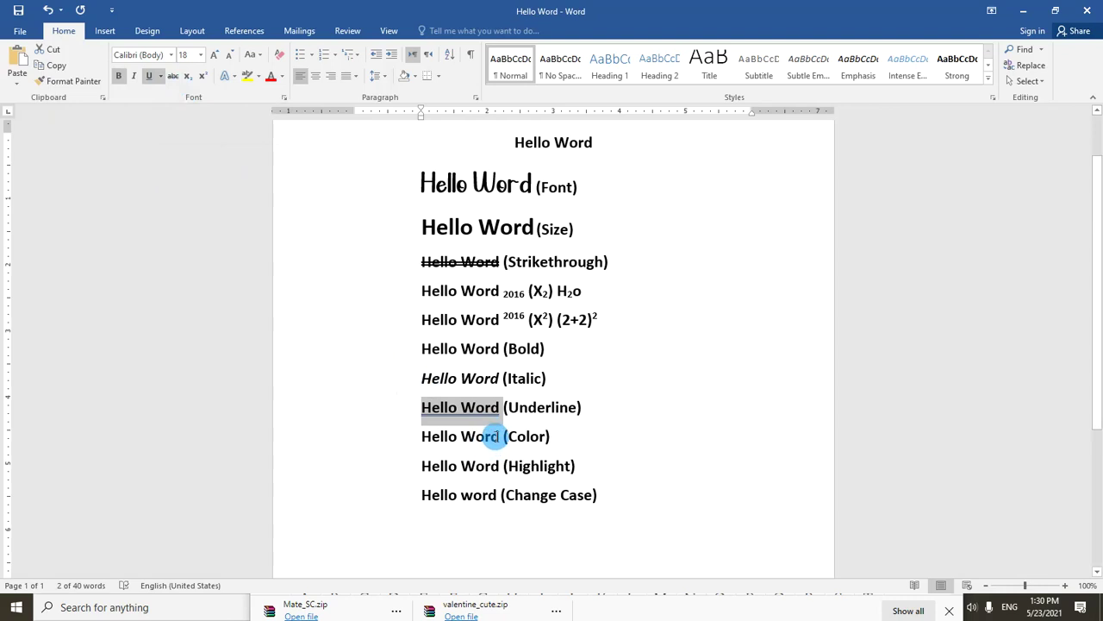
pyautogui.moveTo(499, 436); pyautogui.dragTo(420, 436)
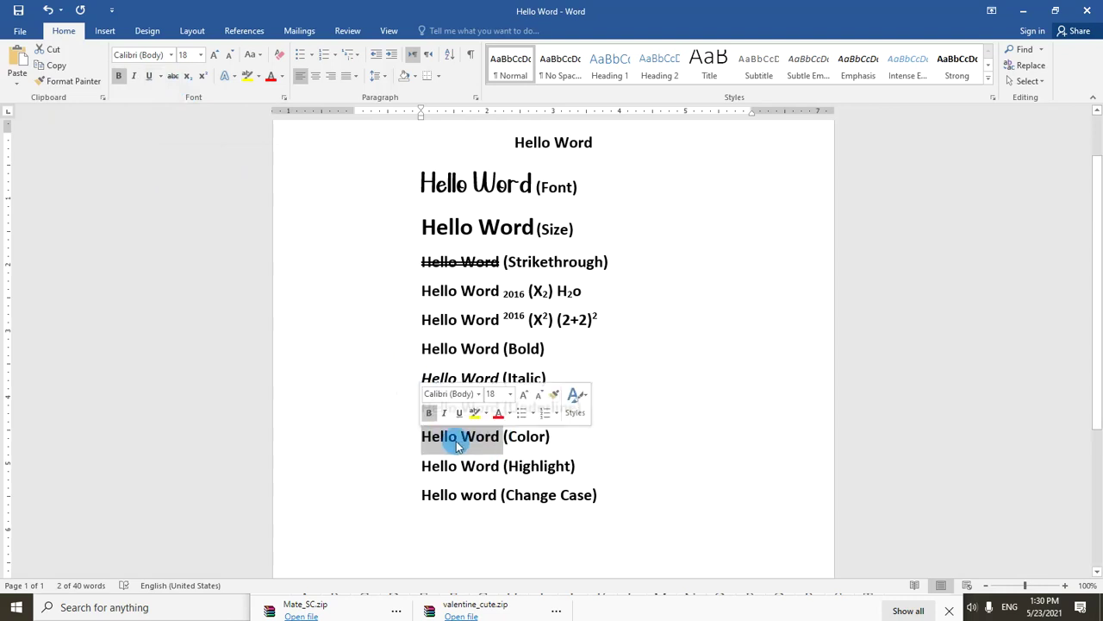
# Step: Make Hello Word purple with a green highlight, then set the highlighter to dark blue
pyautogui.click(281, 77)
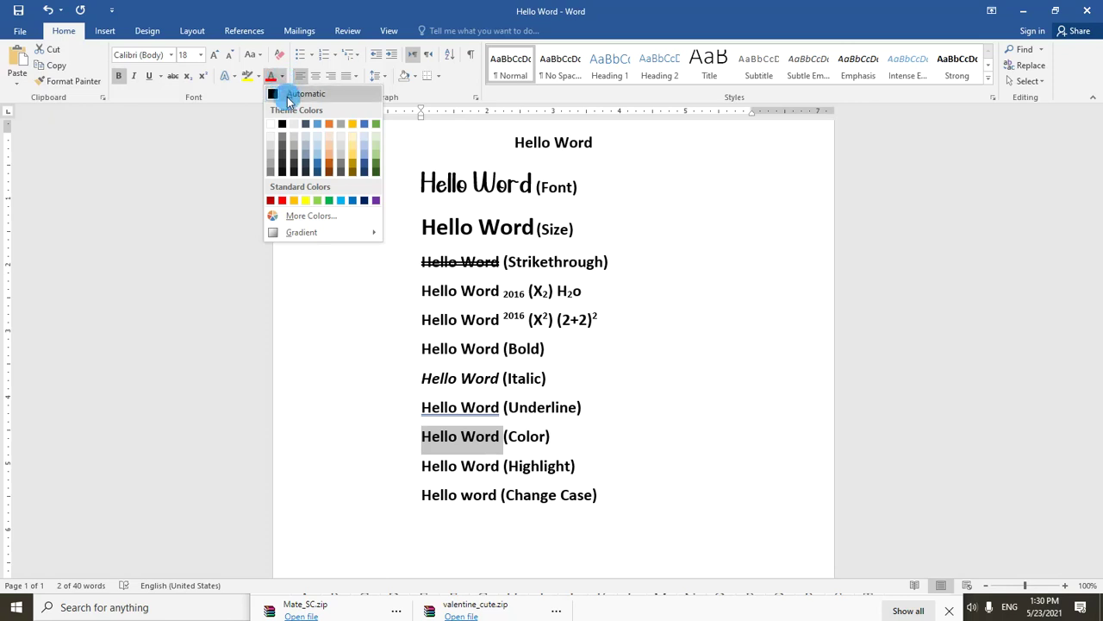
pyautogui.click(376, 201)
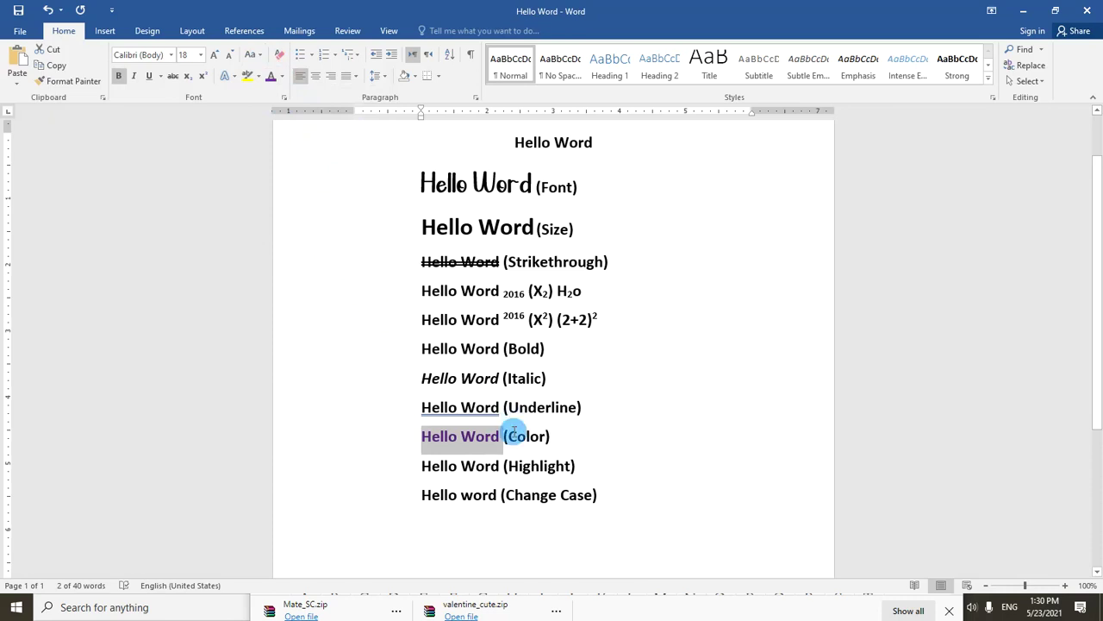
pyautogui.click(258, 77)
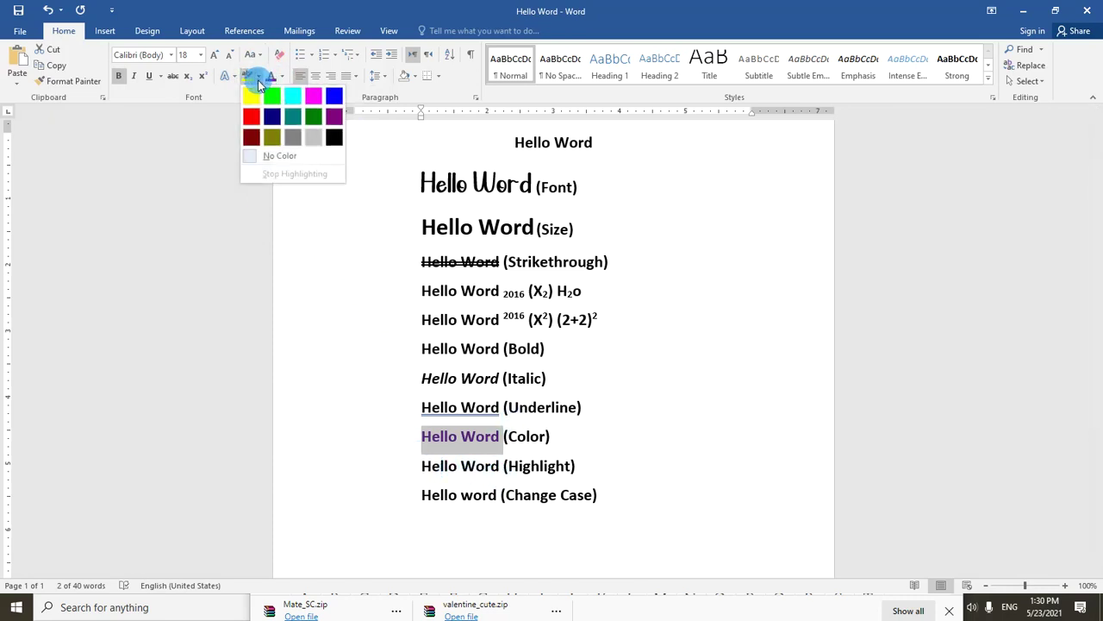
pyautogui.click(314, 118)
pyautogui.click(492, 434)
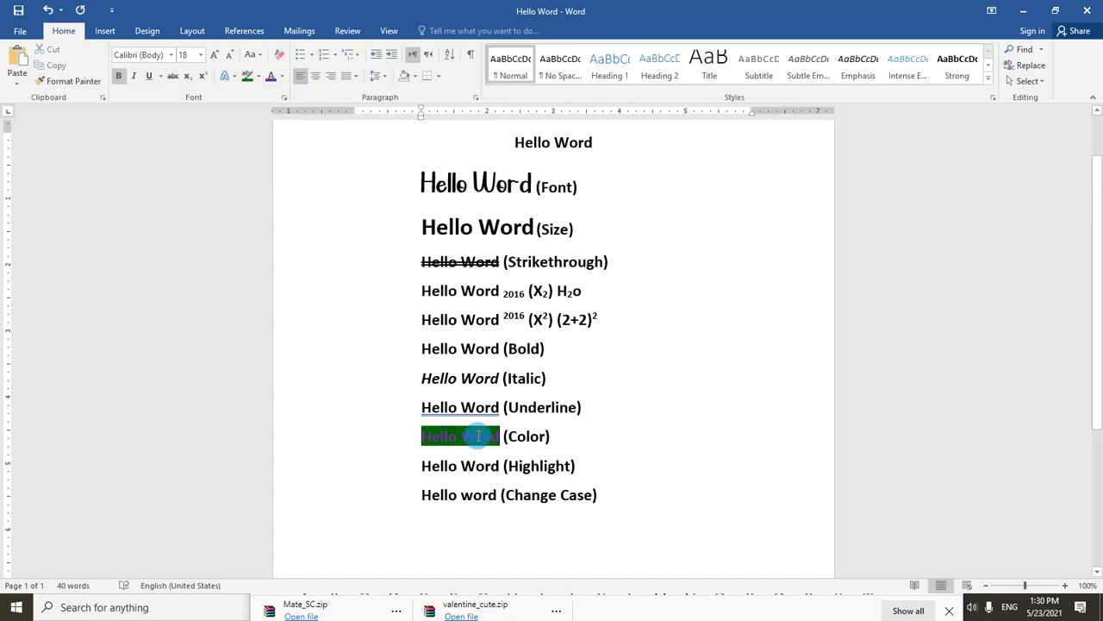
pyautogui.click(258, 77)
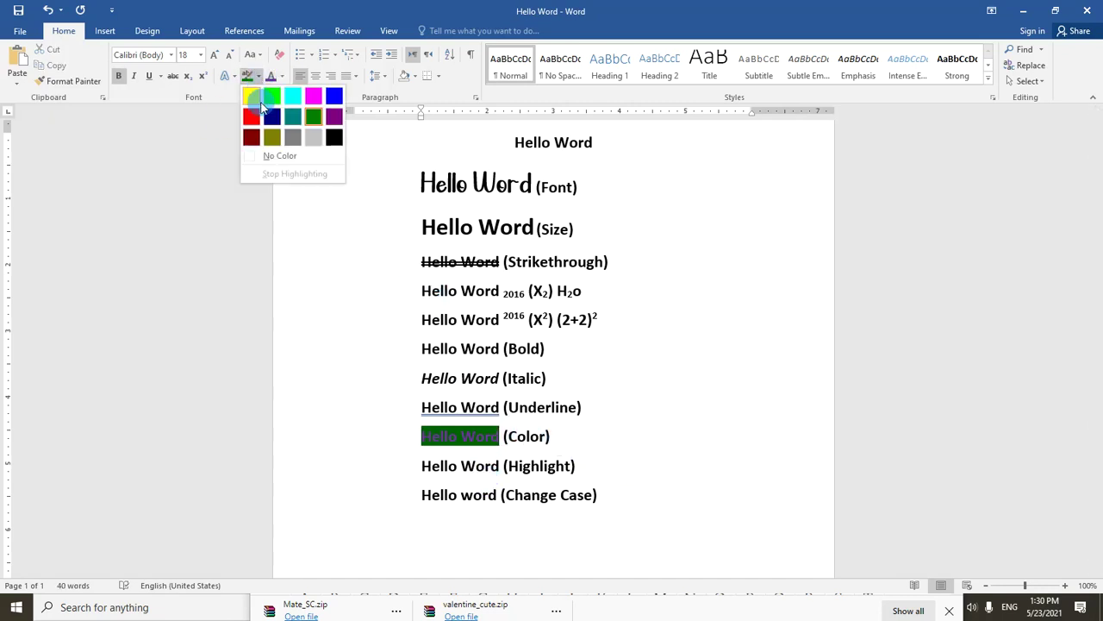
pyautogui.click(271, 117)
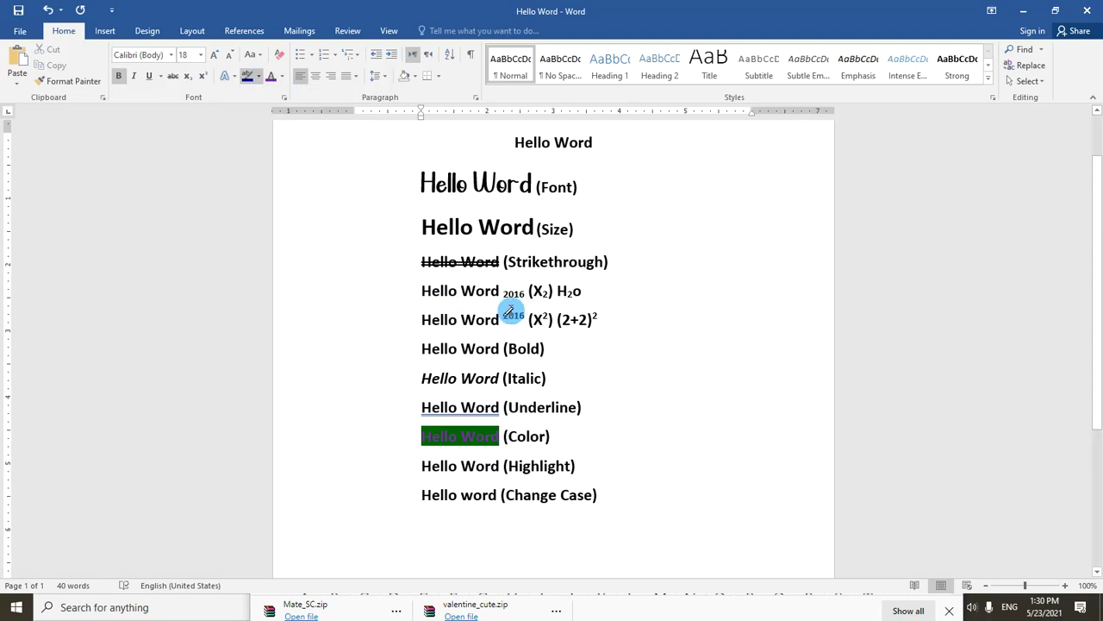
# Step: Highlight 2016 on the X² line dark blue, stop the highlighter, and undo a Clear All Formatting
pyautogui.moveTo(503, 318); pyautogui.dragTo(524, 317)
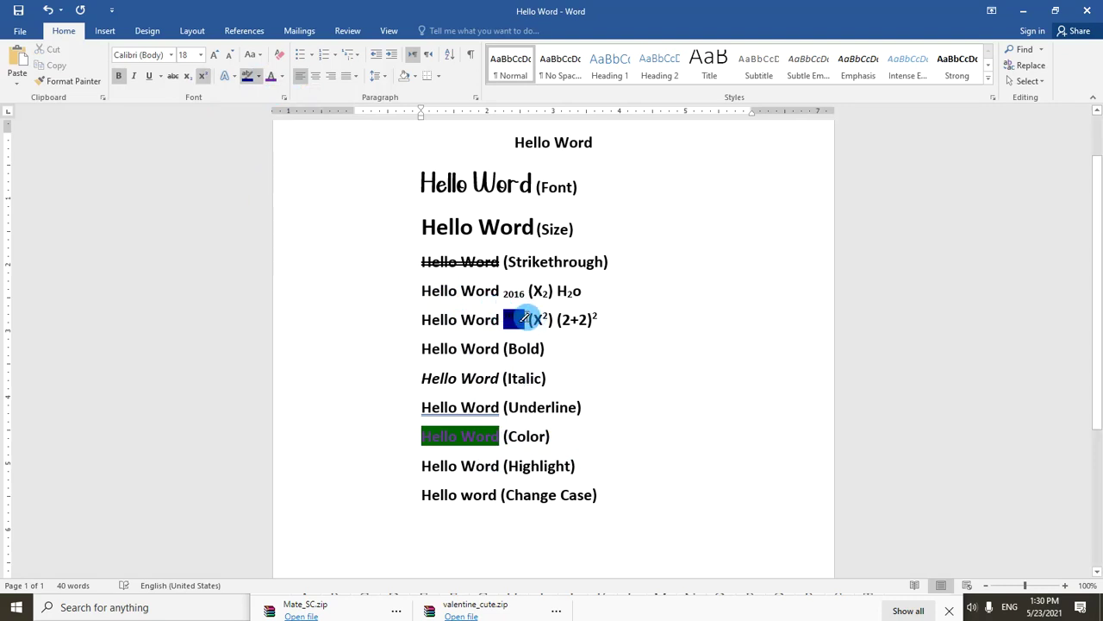
pyautogui.click(248, 76)
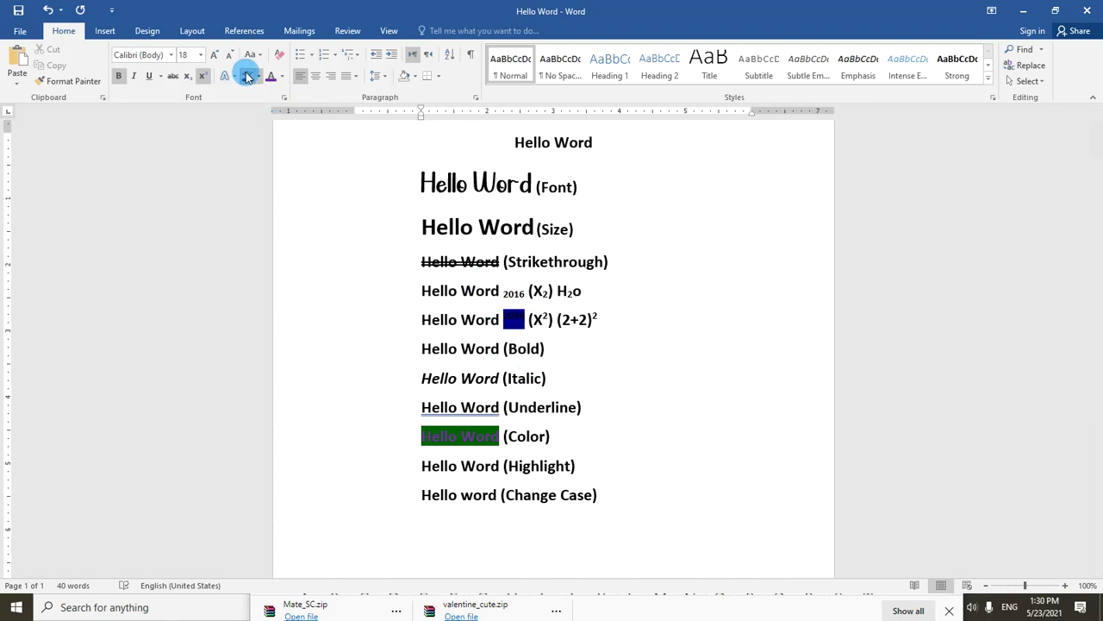
pyautogui.click(257, 79)
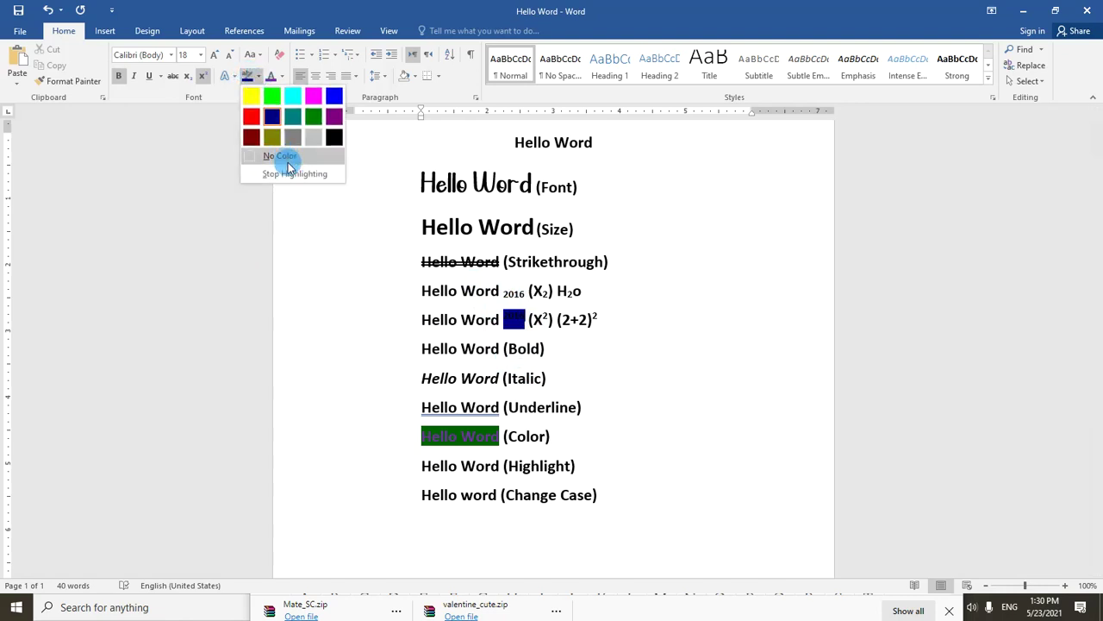
pyautogui.click(302, 186)
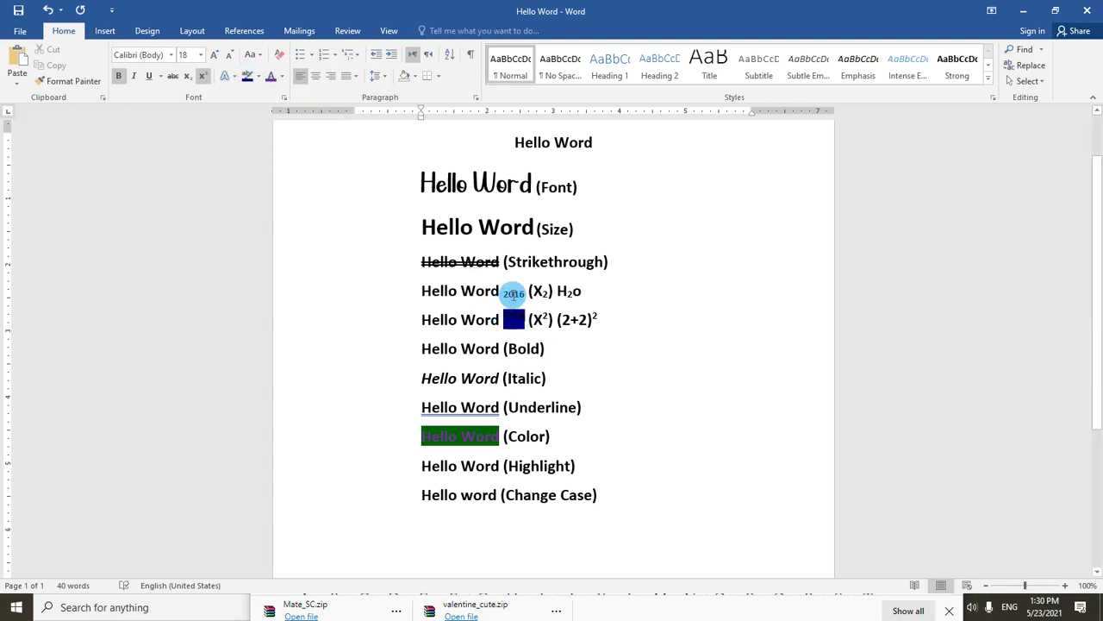
pyautogui.click(513, 293)
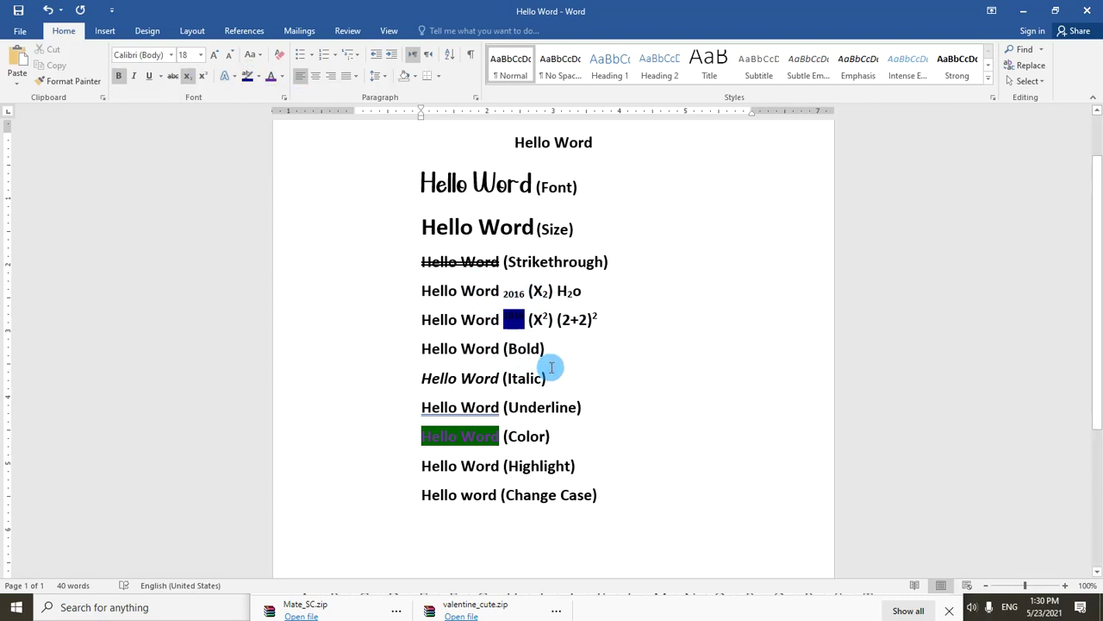
pyautogui.click(514, 320)
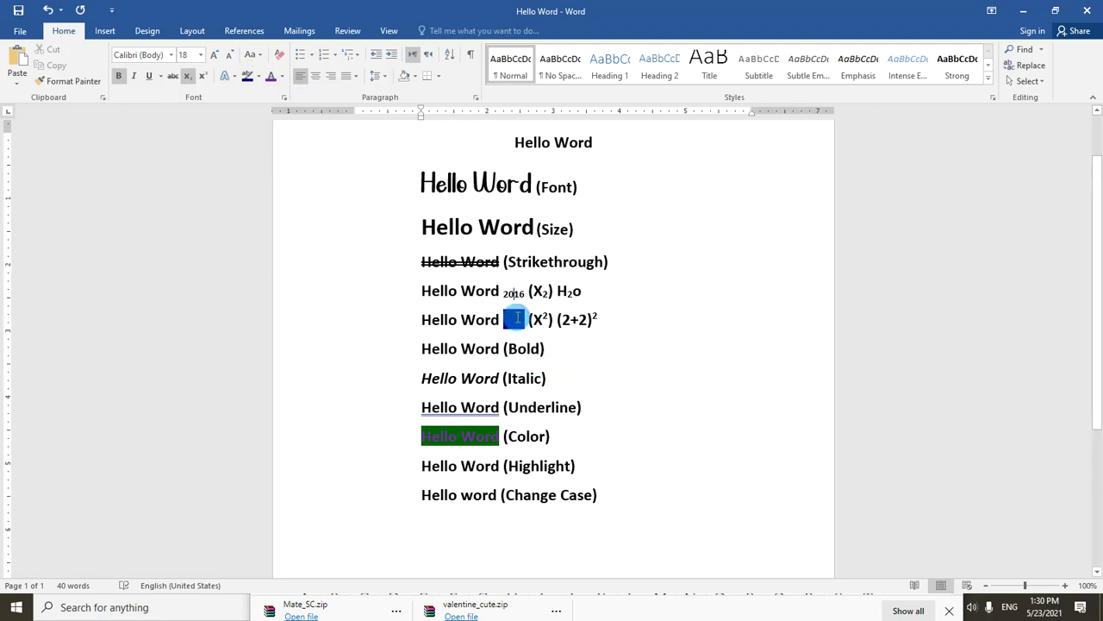
pyautogui.click(276, 57)
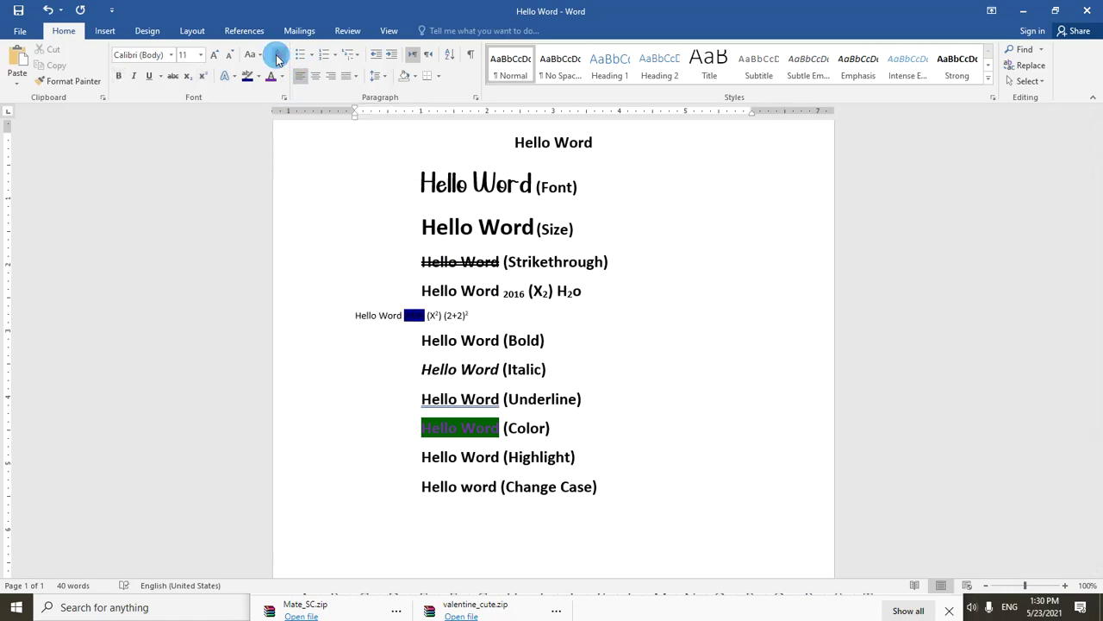
pyautogui.hotkey('ctrl', 'z')
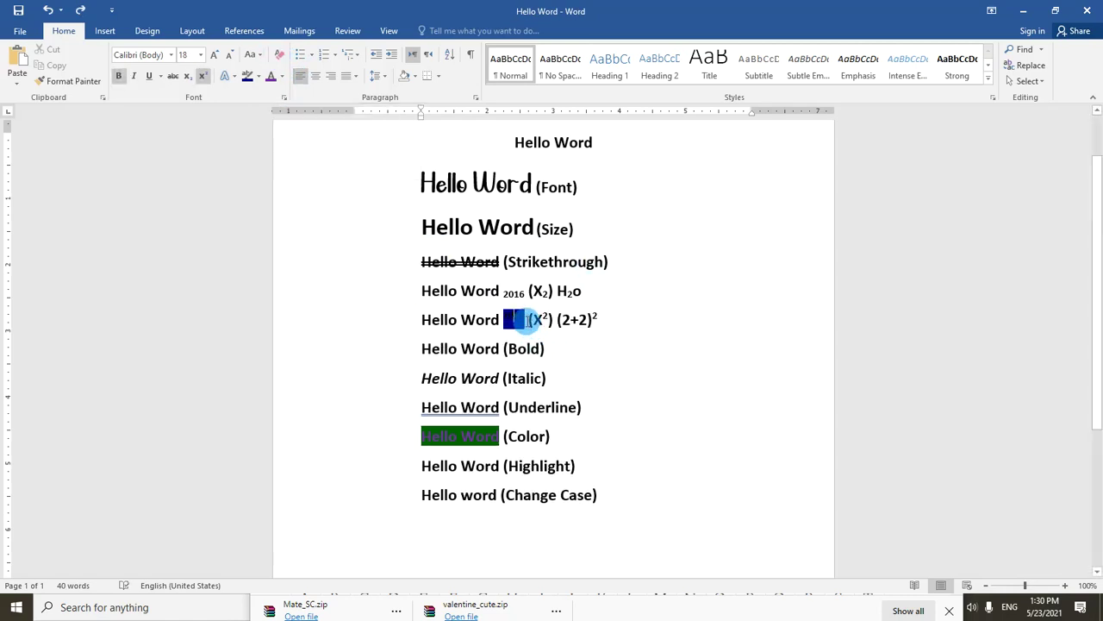
# Step: Set 2016 to 11 pt with no highlight colour, then start a new blank document
pyautogui.moveTo(505, 318); pyautogui.dragTo(525, 319)
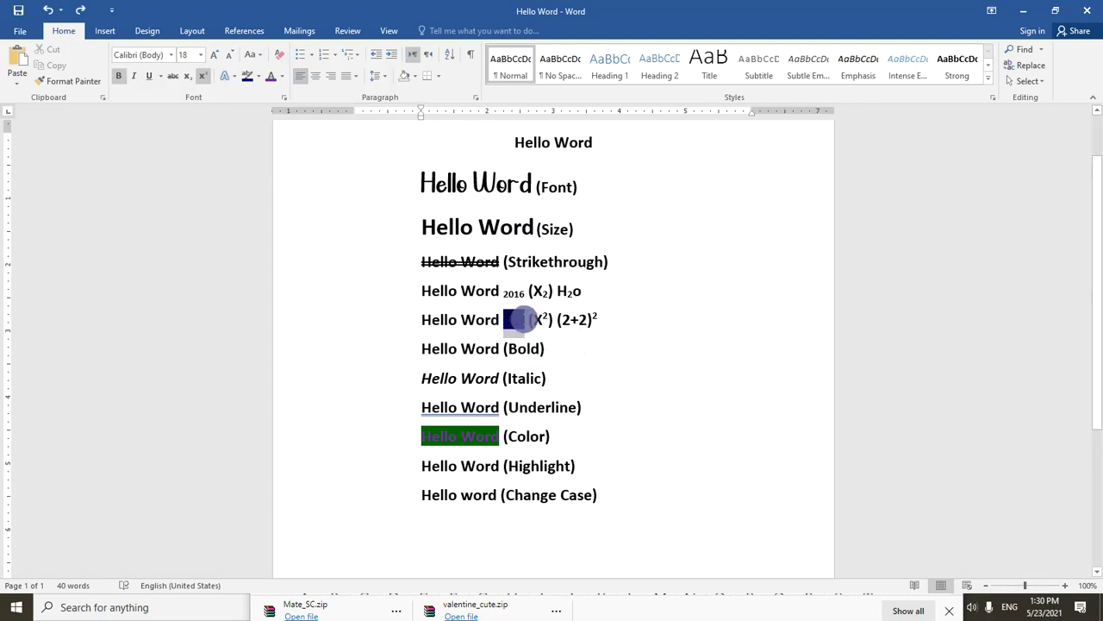
pyautogui.click(278, 56)
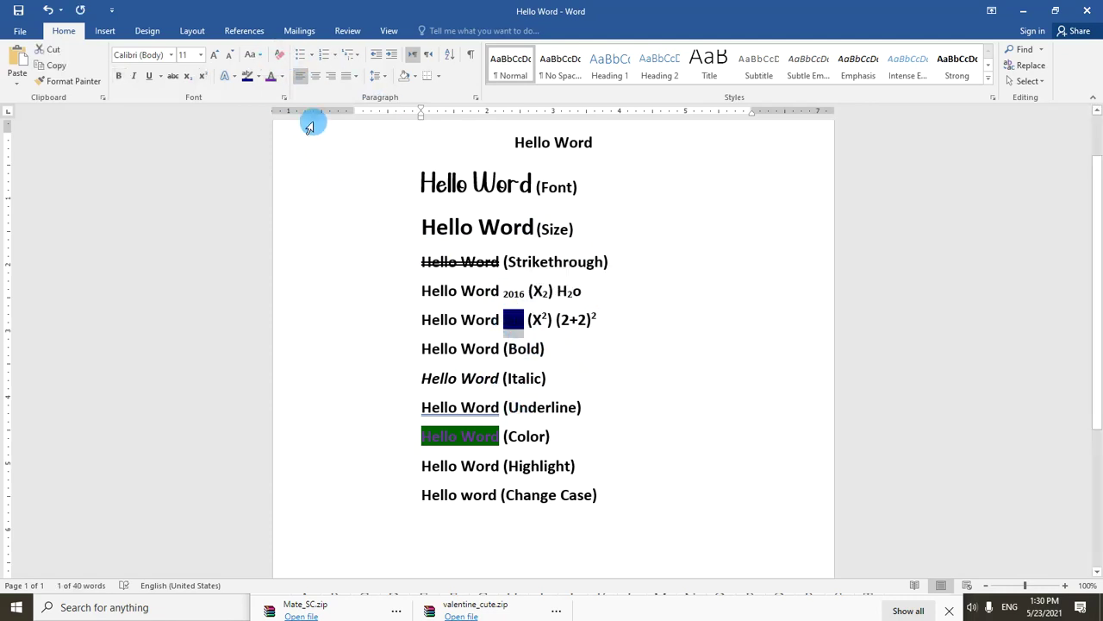
pyautogui.click(258, 76)
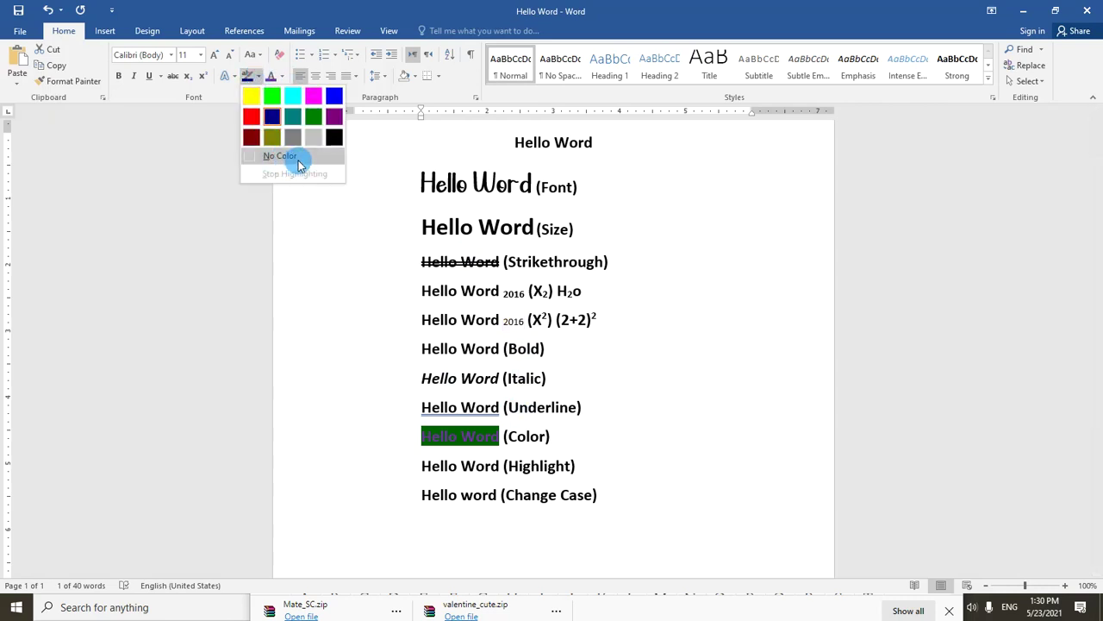
pyautogui.click(296, 163)
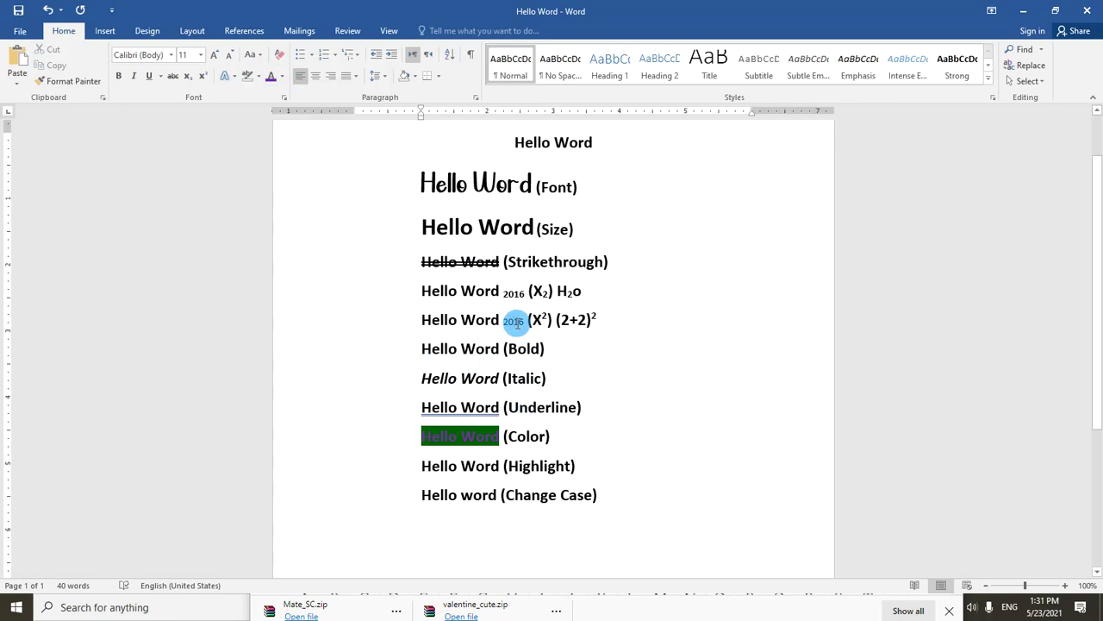
pyautogui.click(514, 321)
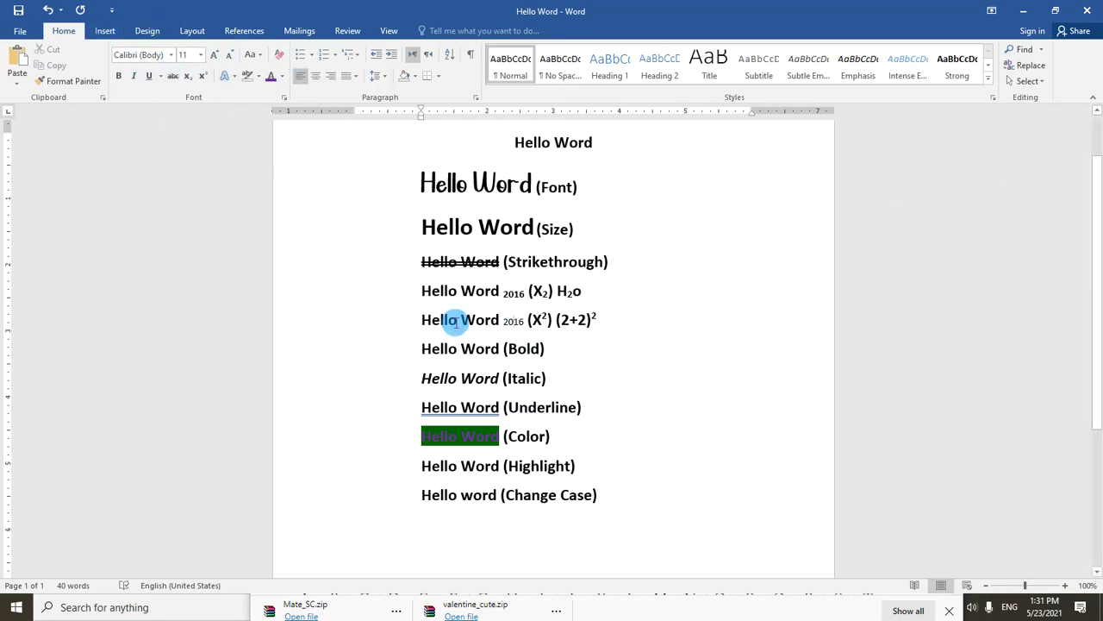
pyautogui.hotkey('ctrl', 'n')
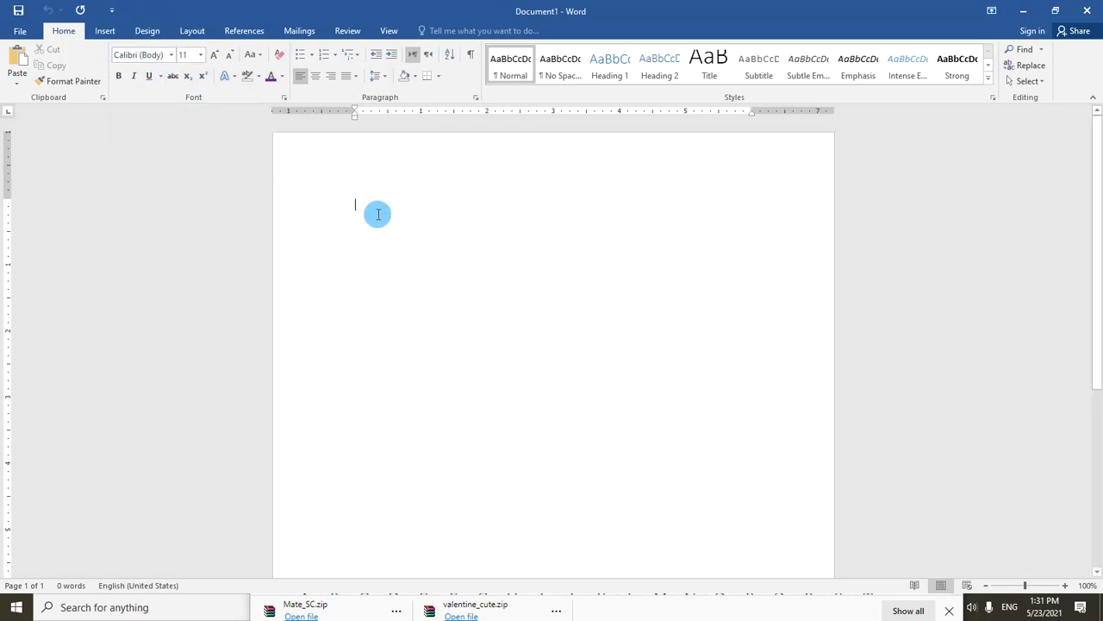
# Step: Enlarge the 'By the of allah' line to 20 pt and centre it
pyautogui.write('bythe of allah')
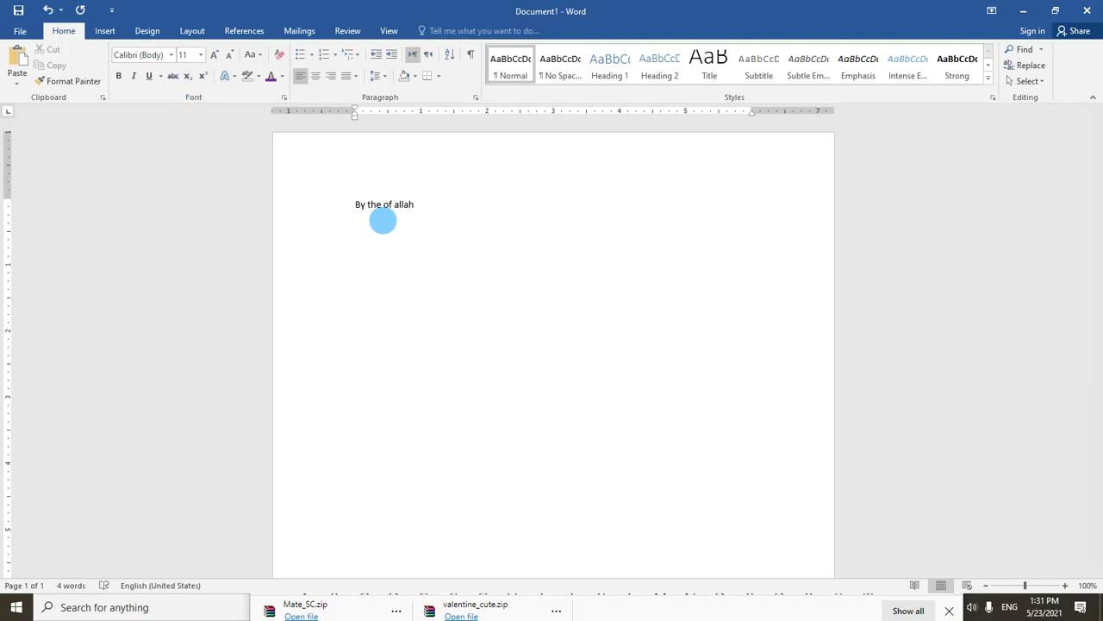
pyautogui.click(339, 205)
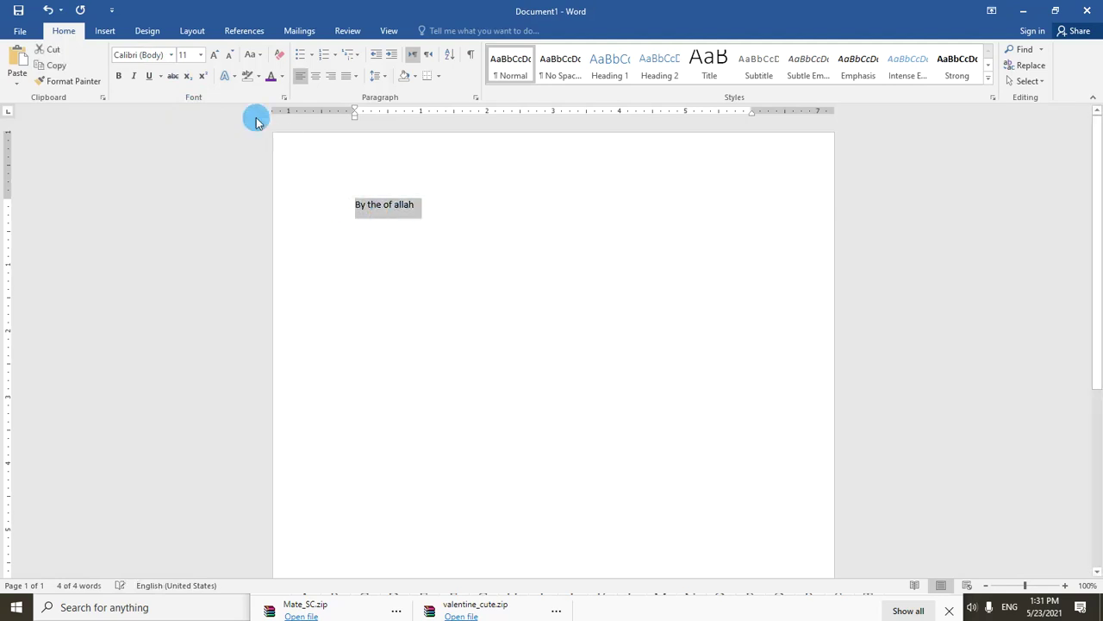
pyautogui.click(214, 56)
pyautogui.click(214, 55)
pyautogui.click(214, 55)
pyautogui.click(214, 56)
pyautogui.click(213, 56)
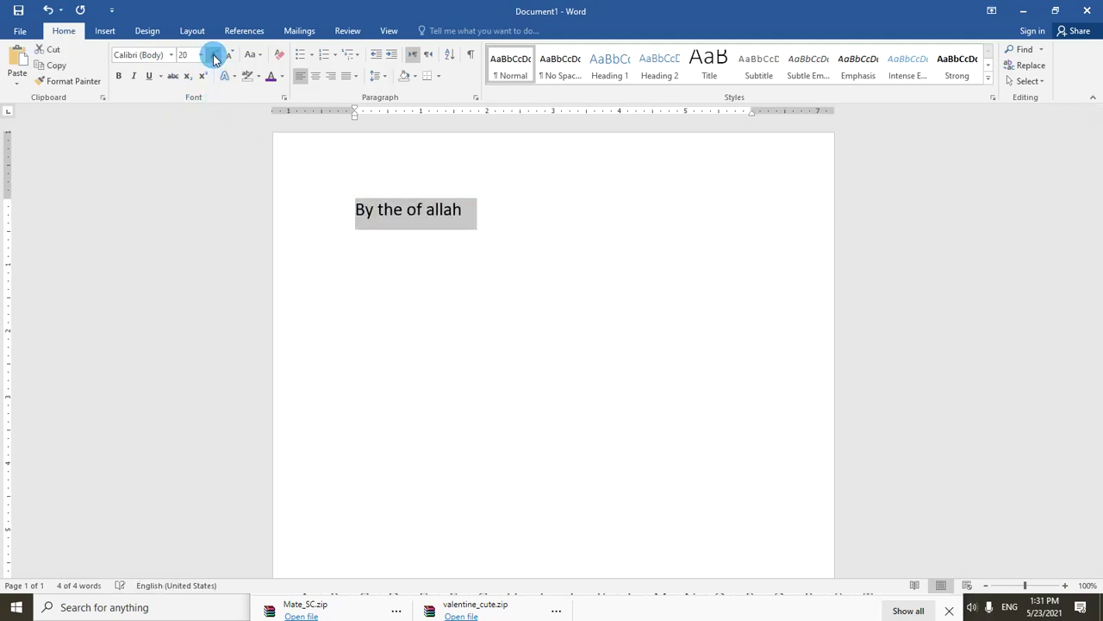
pyautogui.click(316, 76)
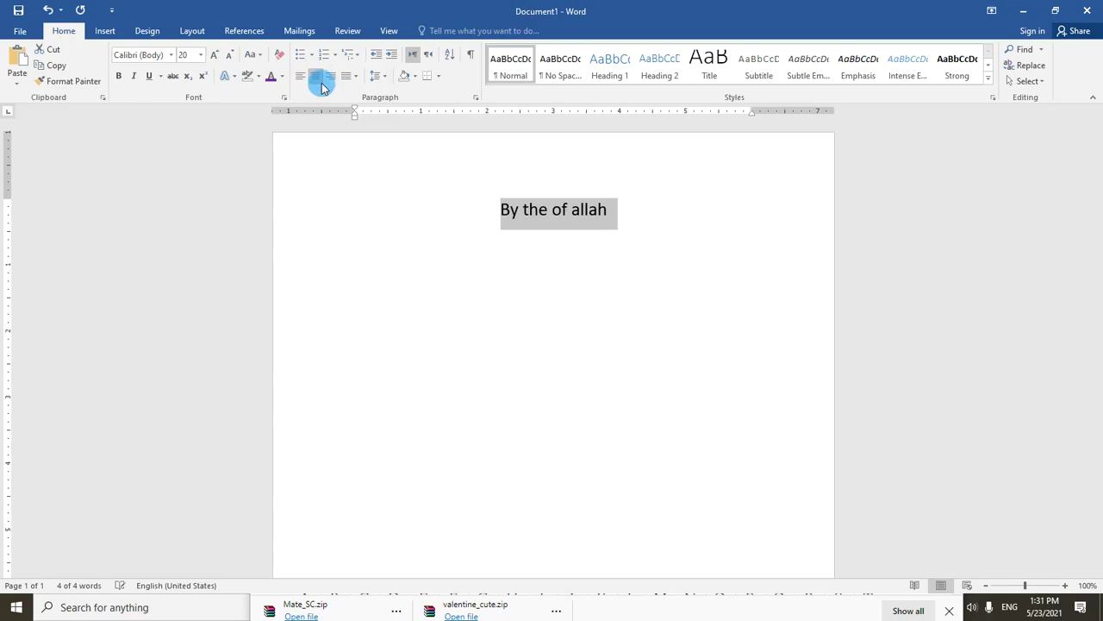
# Step: Give the line an orange outlined text effect, grow it to 28 pt and apply Valentine Cute
pyautogui.click(280, 77)
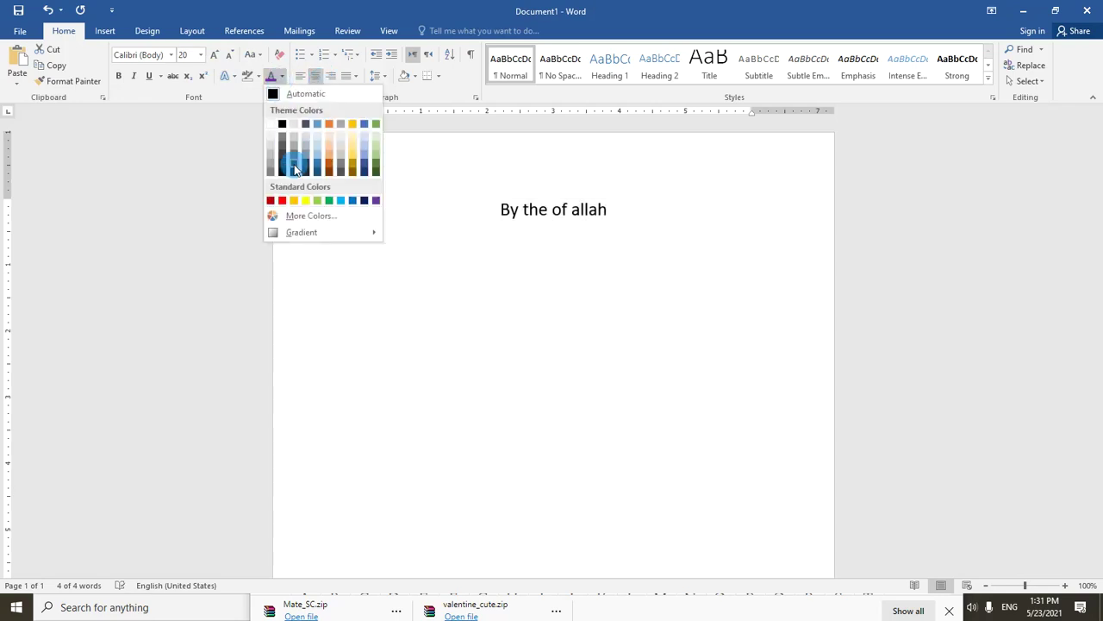
pyautogui.click(234, 78)
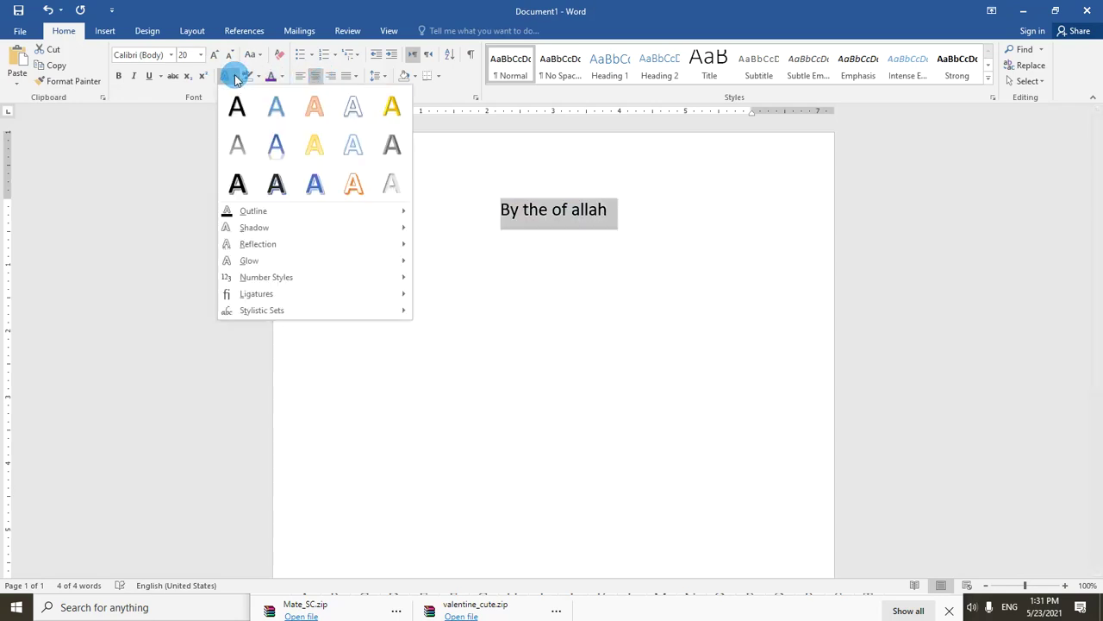
pyautogui.click(362, 210)
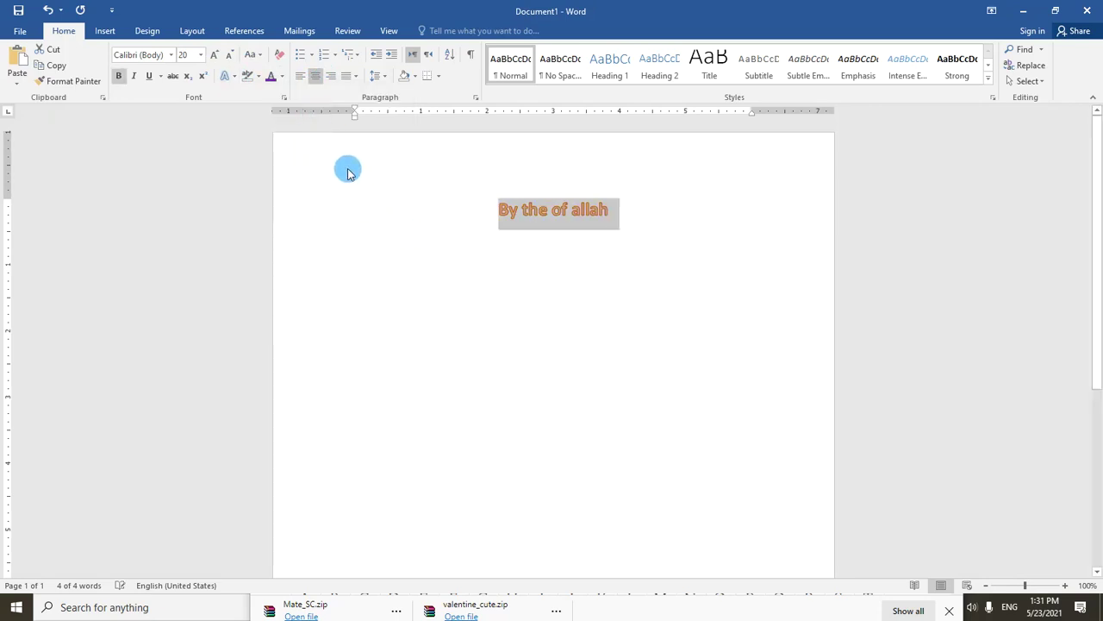
pyautogui.click(211, 57)
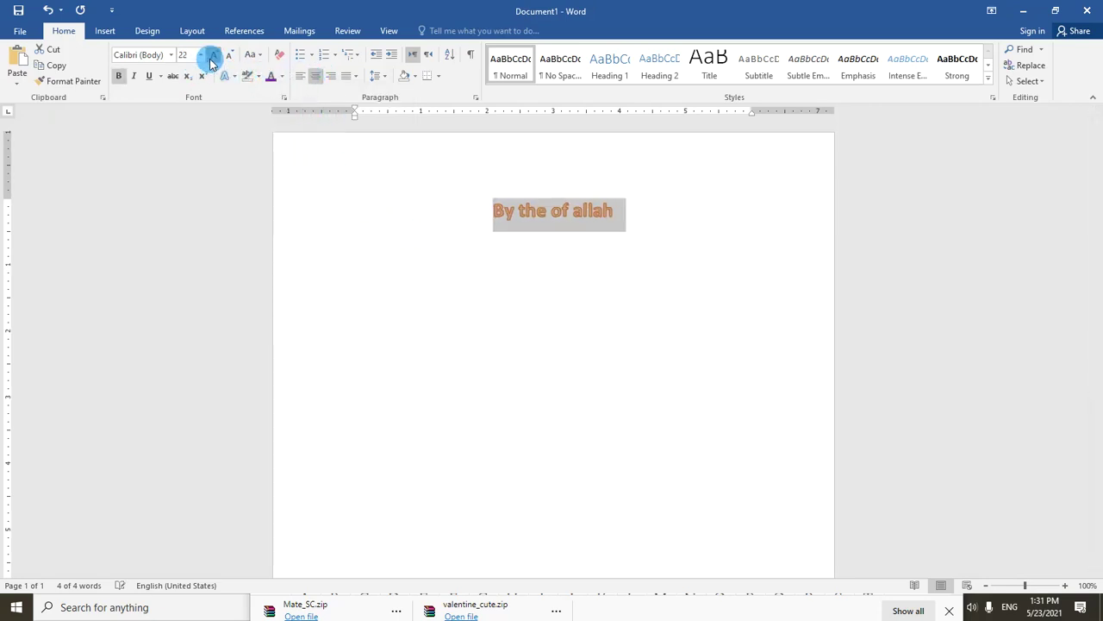
pyautogui.click(211, 57)
pyautogui.click(211, 57)
pyautogui.click(211, 57)
pyautogui.click(177, 56)
pyautogui.click(176, 57)
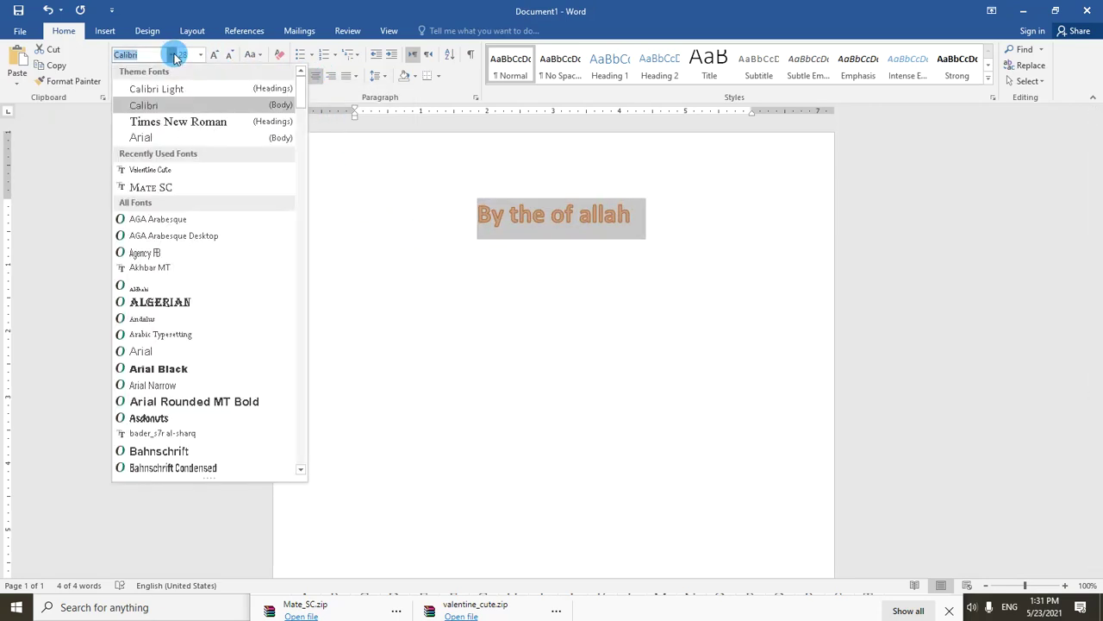
pyautogui.click(164, 177)
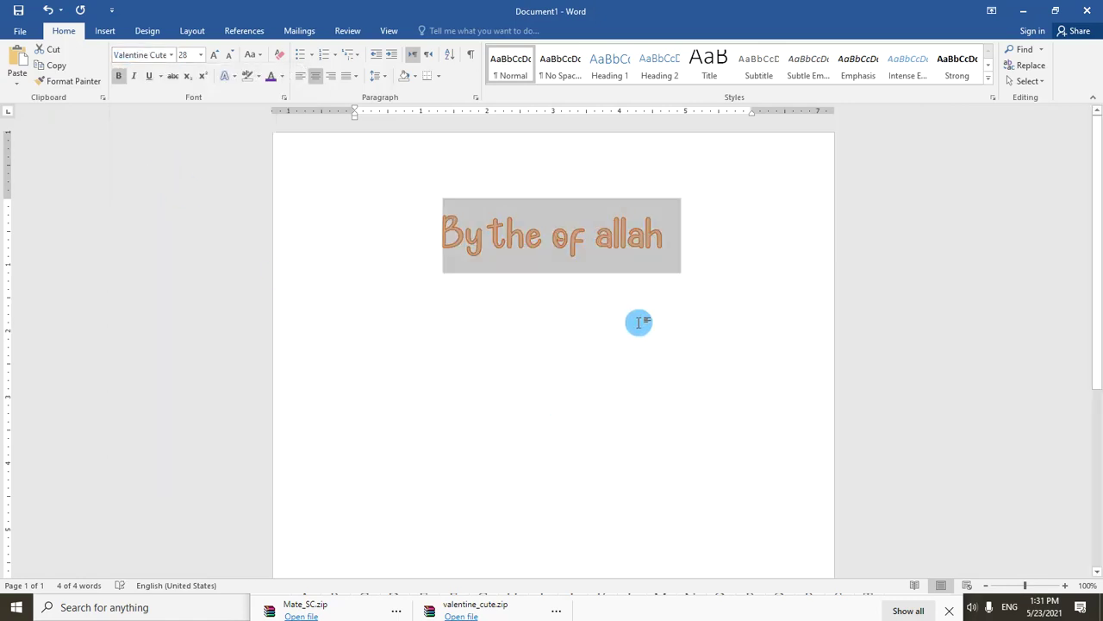
# Step: Reselect the line and clear all formatting back to plain Calibri 11
pyautogui.click(662, 269)
pyautogui.click(400, 239)
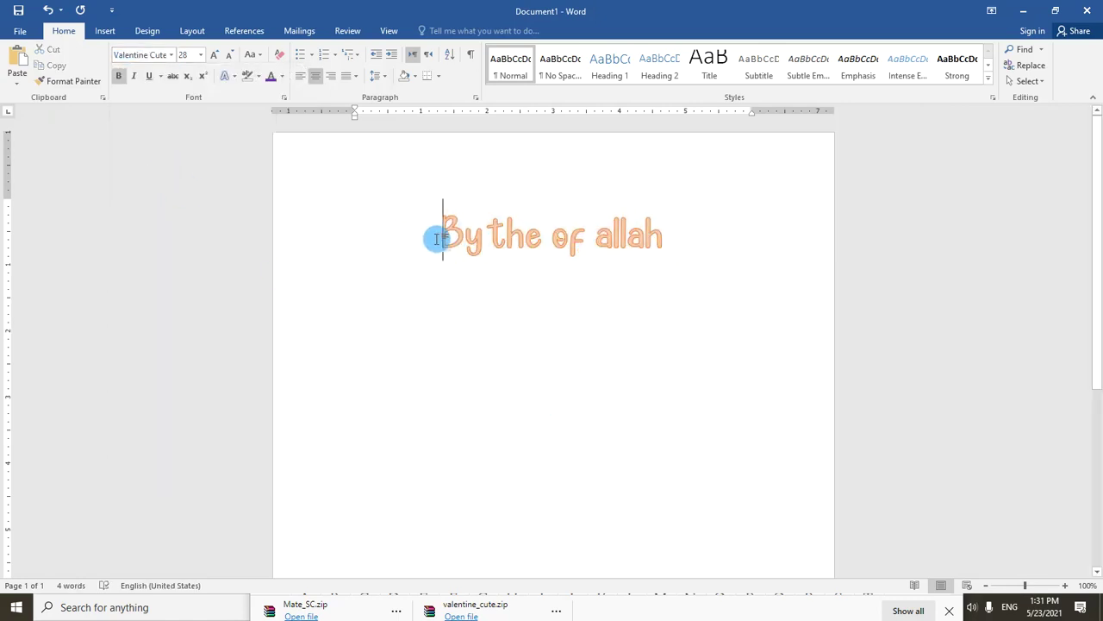
pyautogui.moveTo(438, 229); pyautogui.dragTo(628, 229)
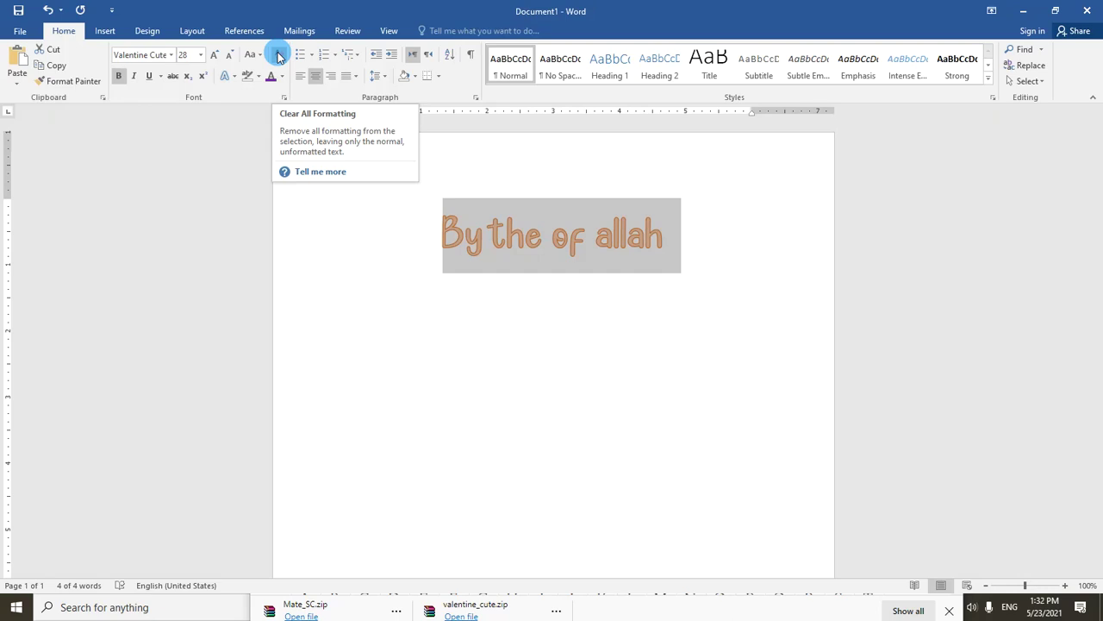
pyautogui.click(279, 57)
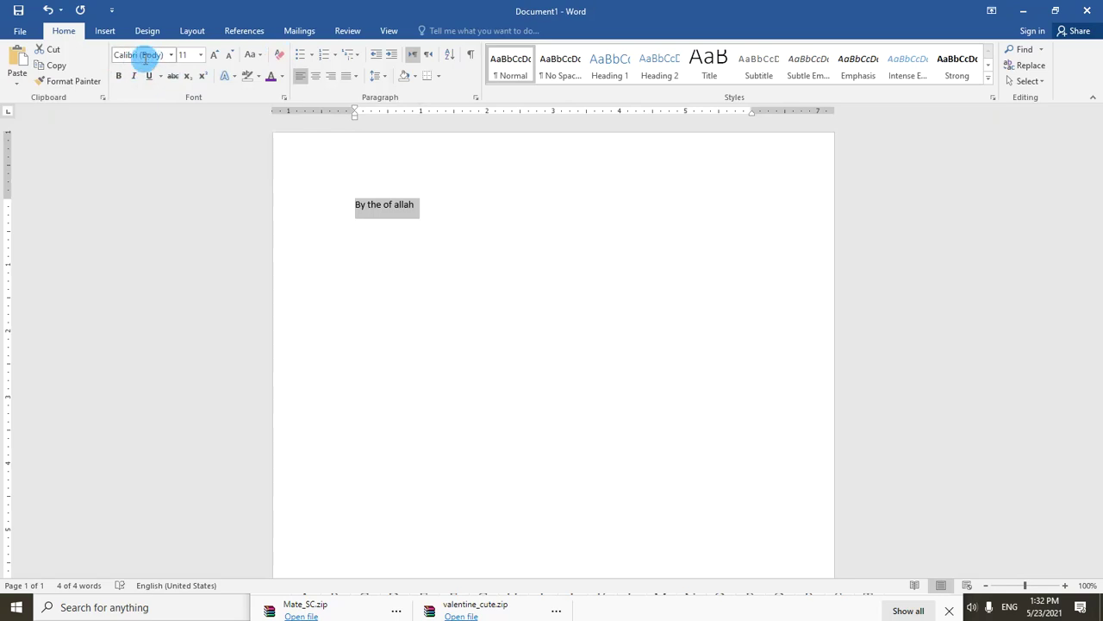
pyautogui.click(187, 59)
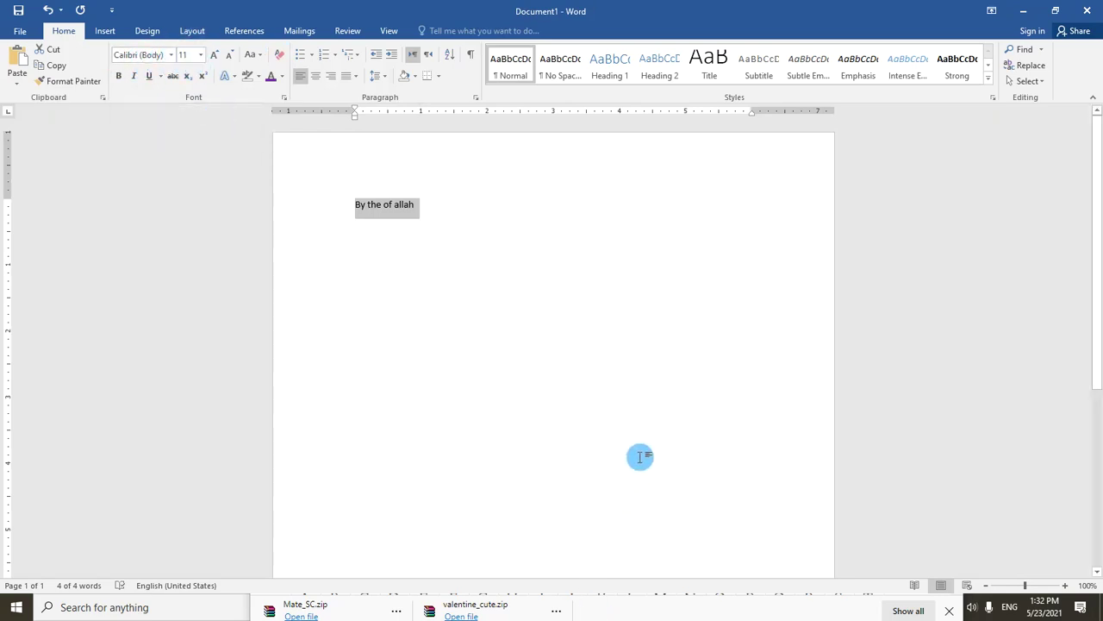
pyautogui.hotkey('alt', 'Tab')
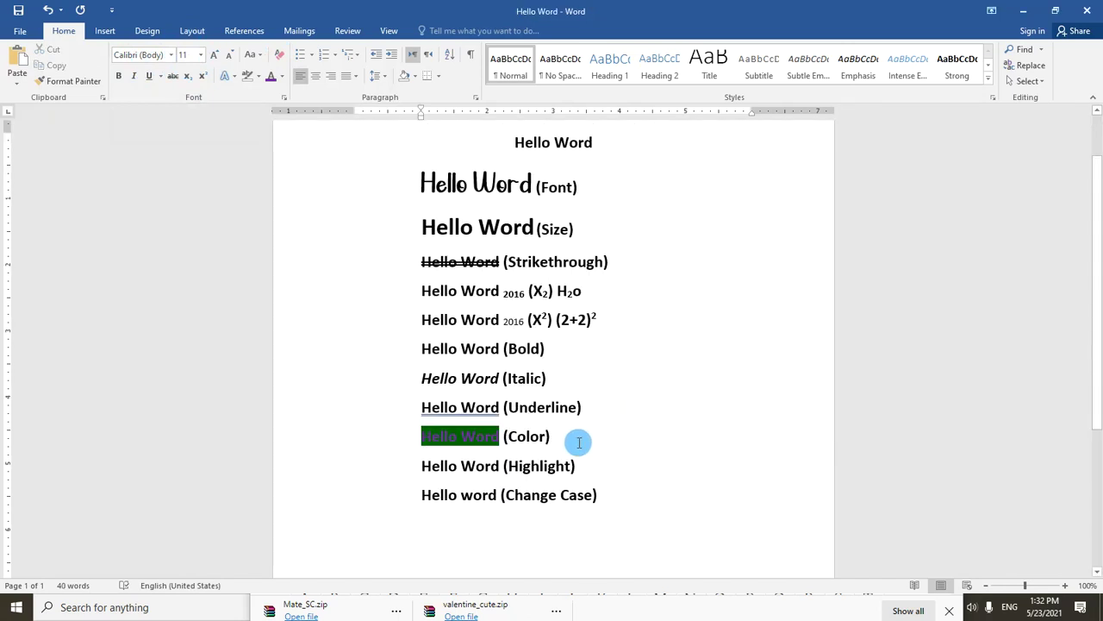
# Step: Select 'Hello word' in the Change Case line and try Sentence case, then lowercase
pyautogui.scroll(-1, 520, 466)
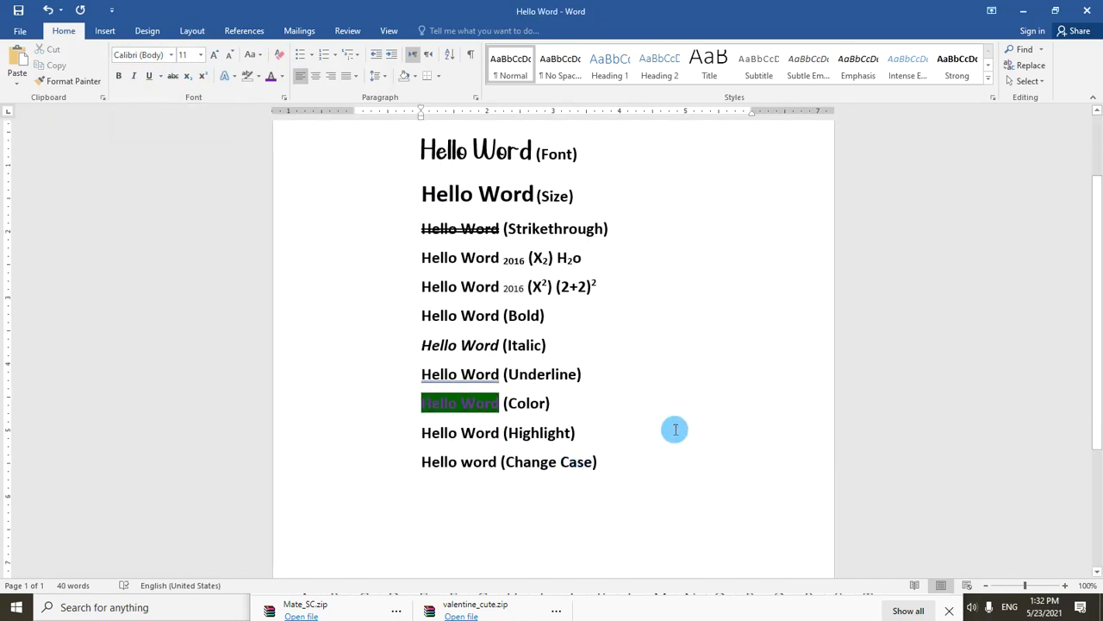
pyautogui.scroll(-1, 561, 432)
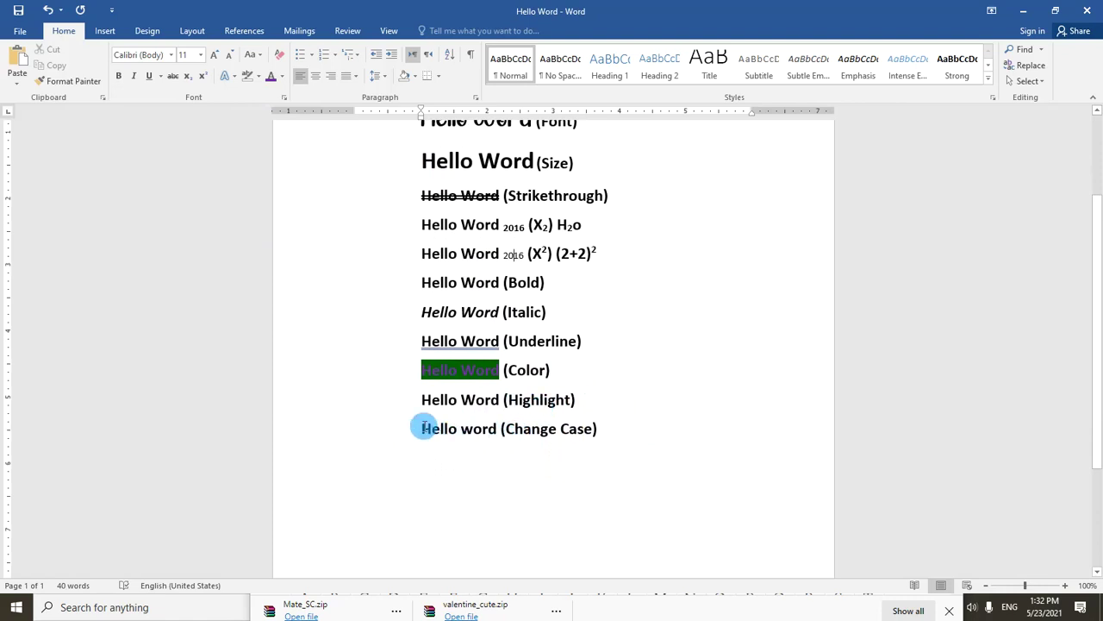
pyautogui.moveTo(422, 428); pyautogui.dragTo(498, 429)
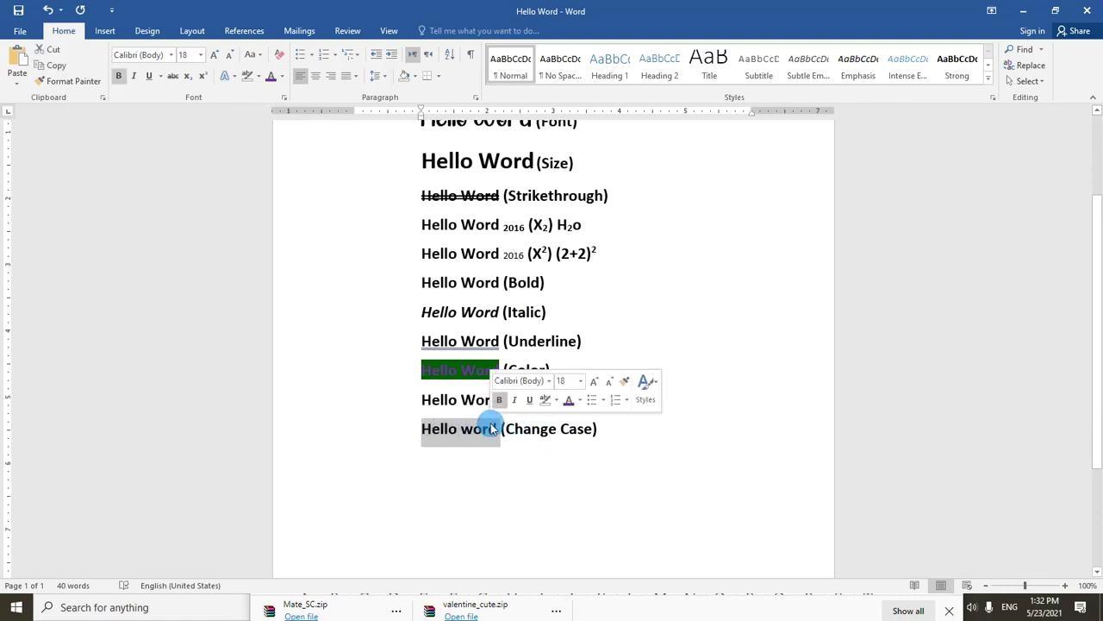
pyautogui.click(261, 57)
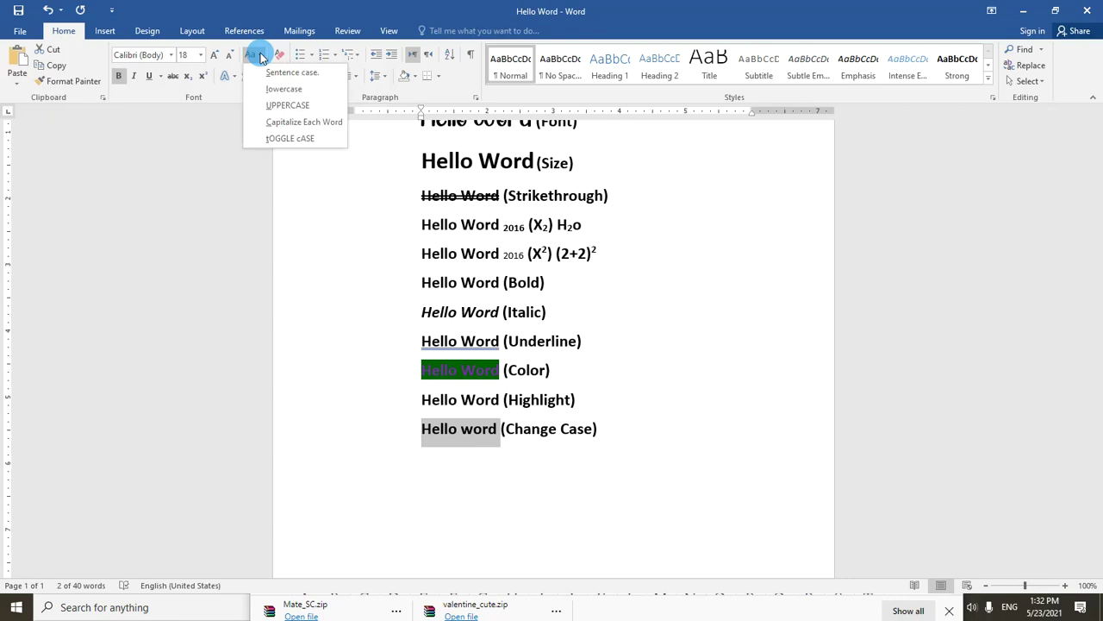
pyautogui.click(268, 74)
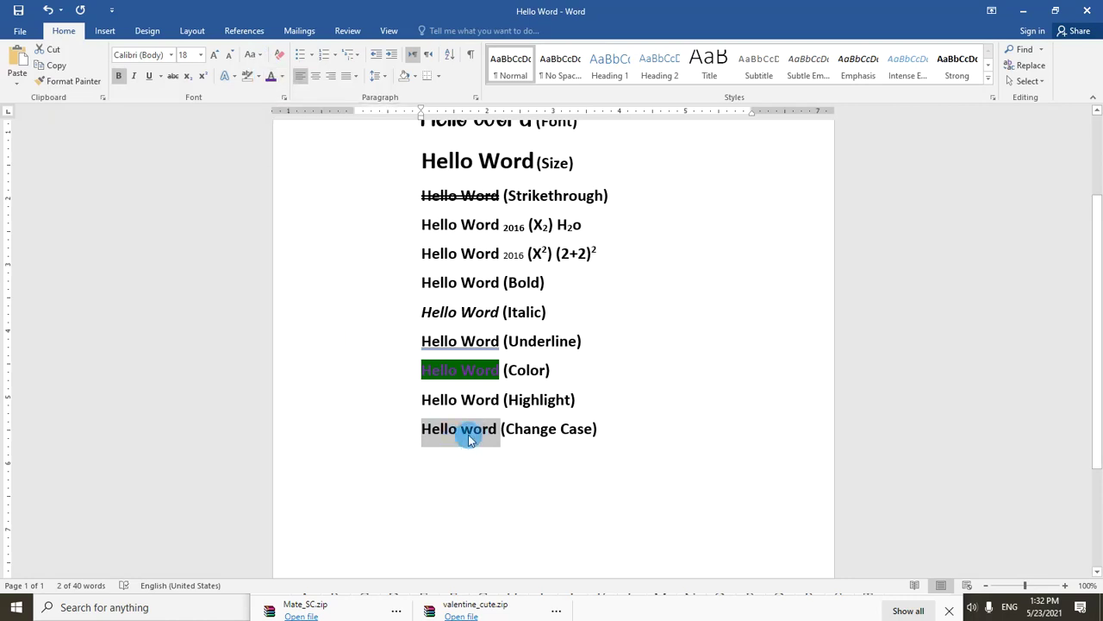
pyautogui.click(253, 54)
pyautogui.click(269, 90)
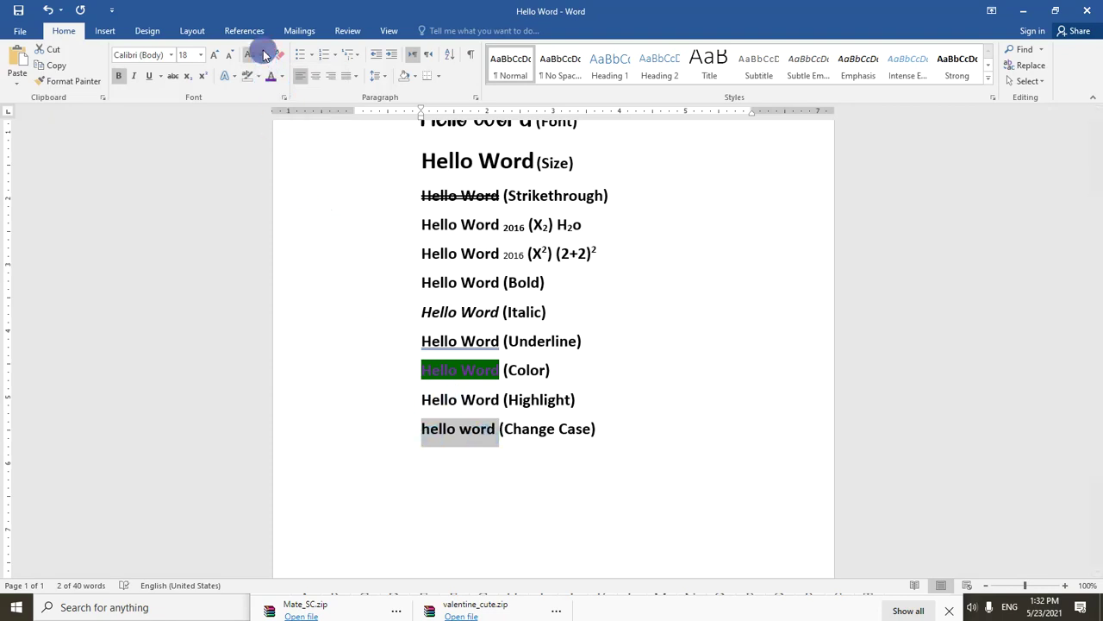
# Step: Switch the words to UPPERCASE, then Capitalize Each Word, ending on tOGGLE cASE
pyautogui.click(252, 55)
pyautogui.click(270, 105)
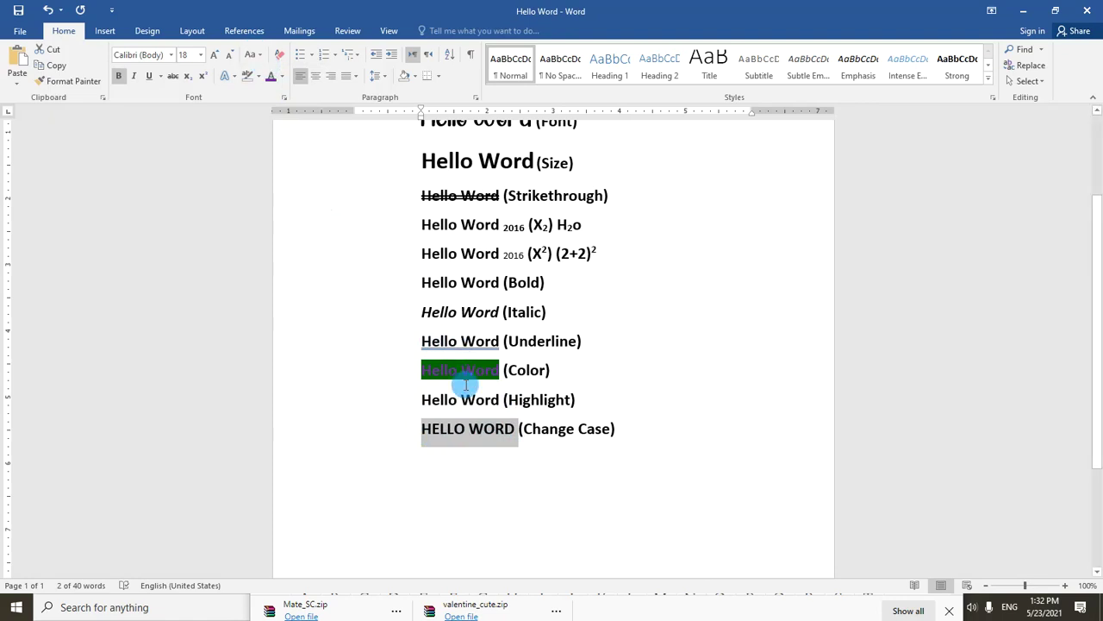
pyautogui.click(251, 55)
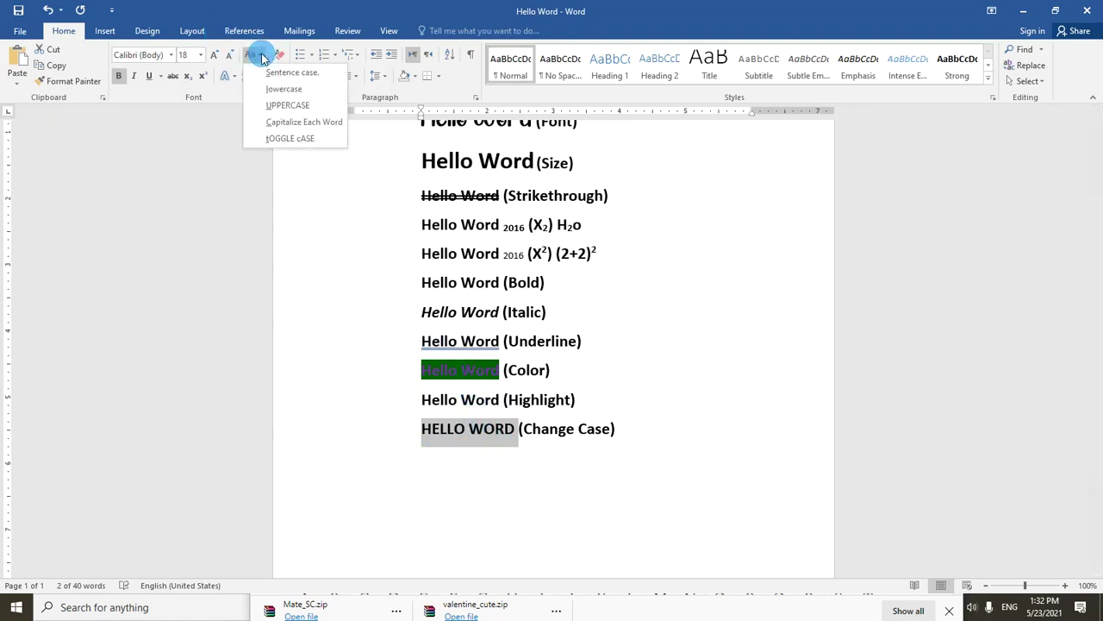
pyautogui.click(302, 122)
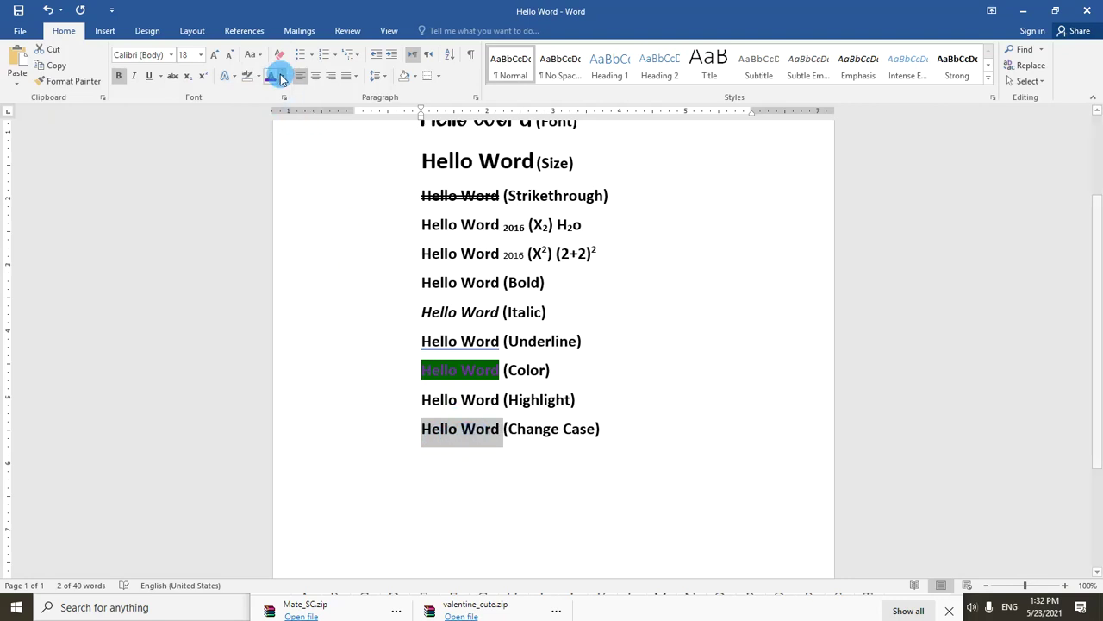
pyautogui.click(252, 54)
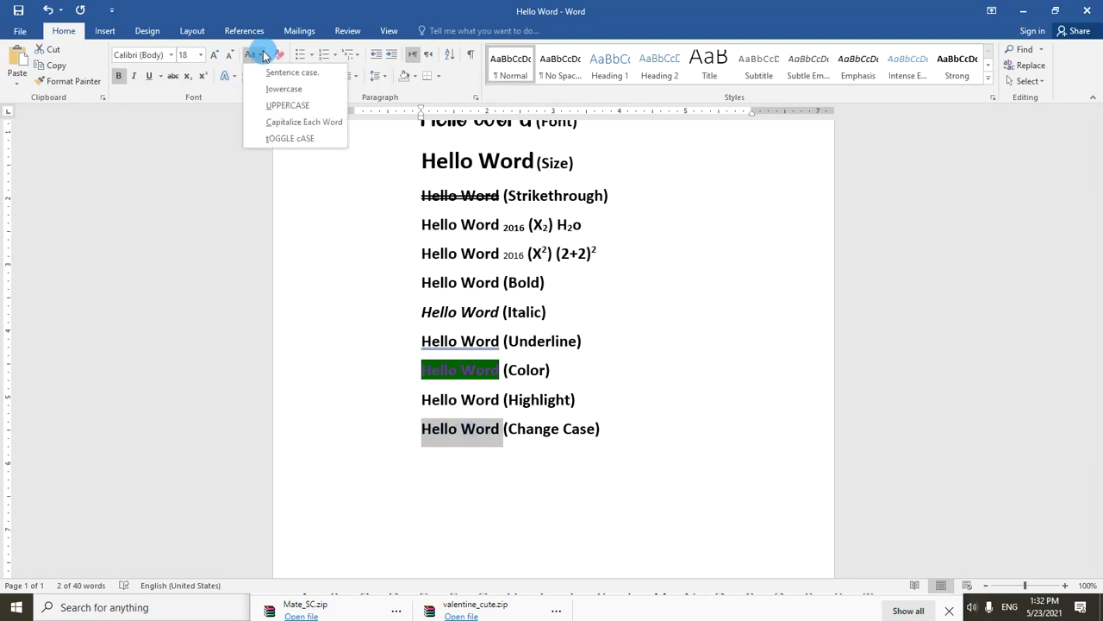
pyautogui.click(274, 140)
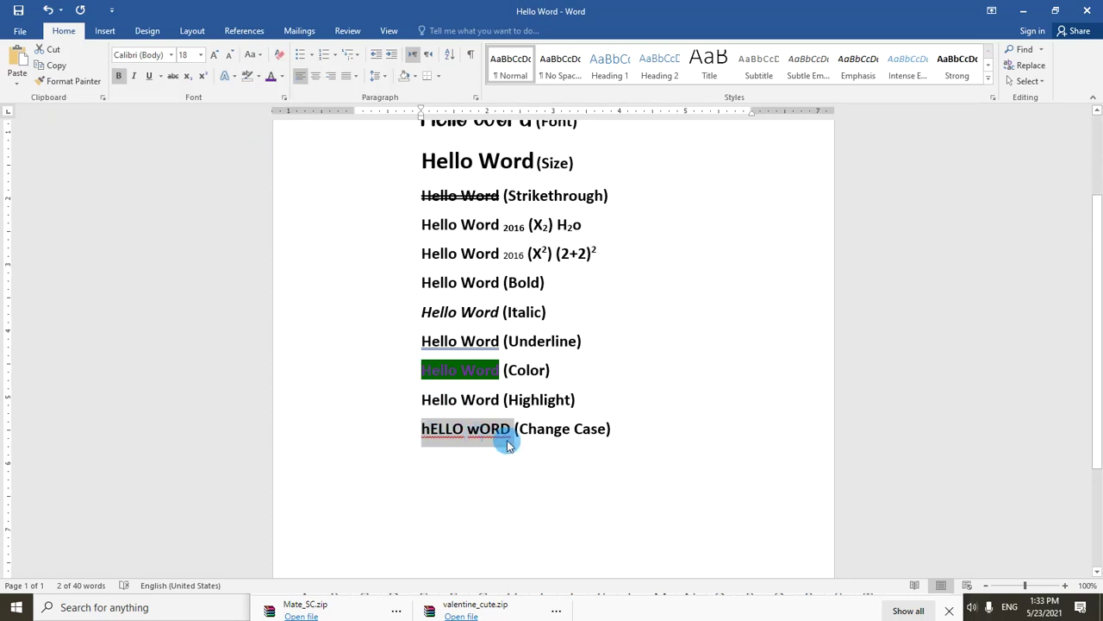
pyautogui.scroll(1, 507, 440)
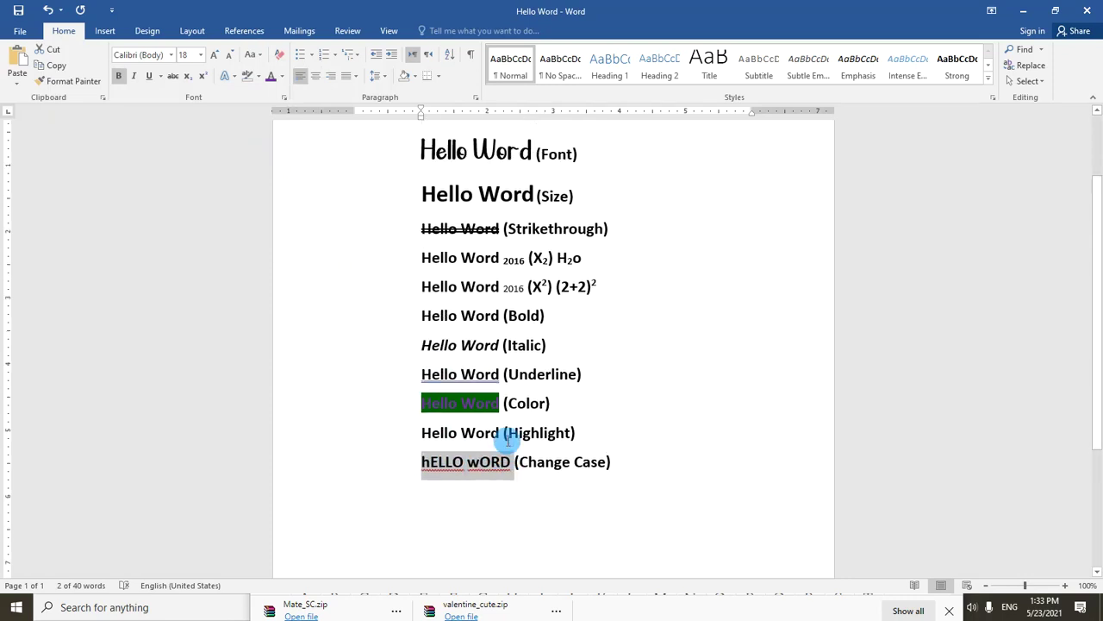
pyautogui.scroll(2, 507, 440)
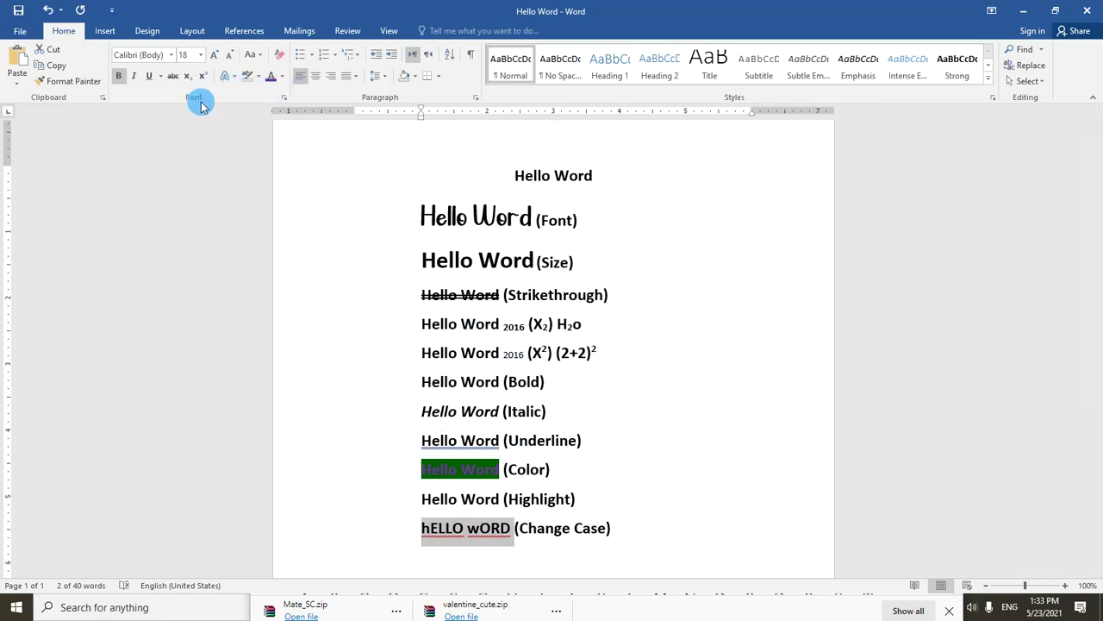
# Step: Back in Document1, centre the title and grow it to 24 pt
pyautogui.hotkey('alt', 'Tab')
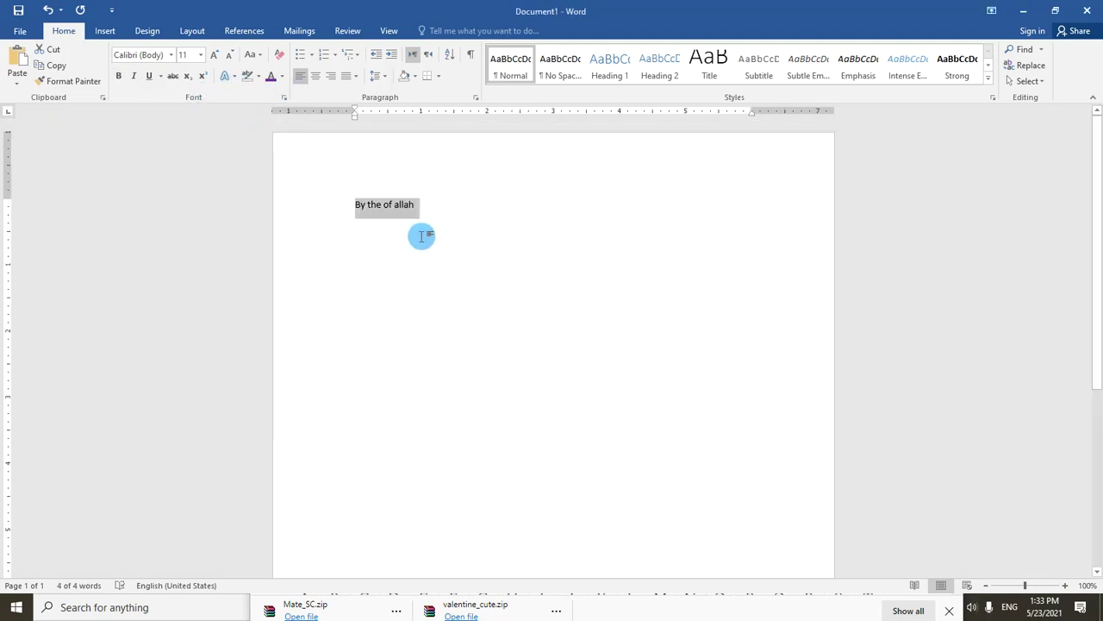
pyautogui.click(315, 76)
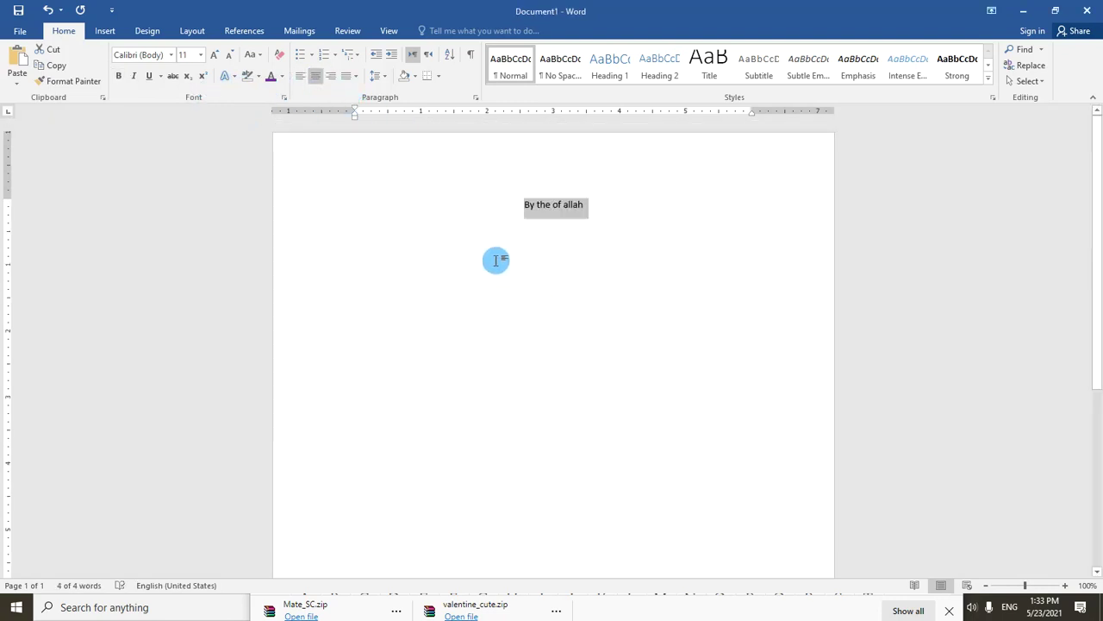
pyautogui.click(233, 78)
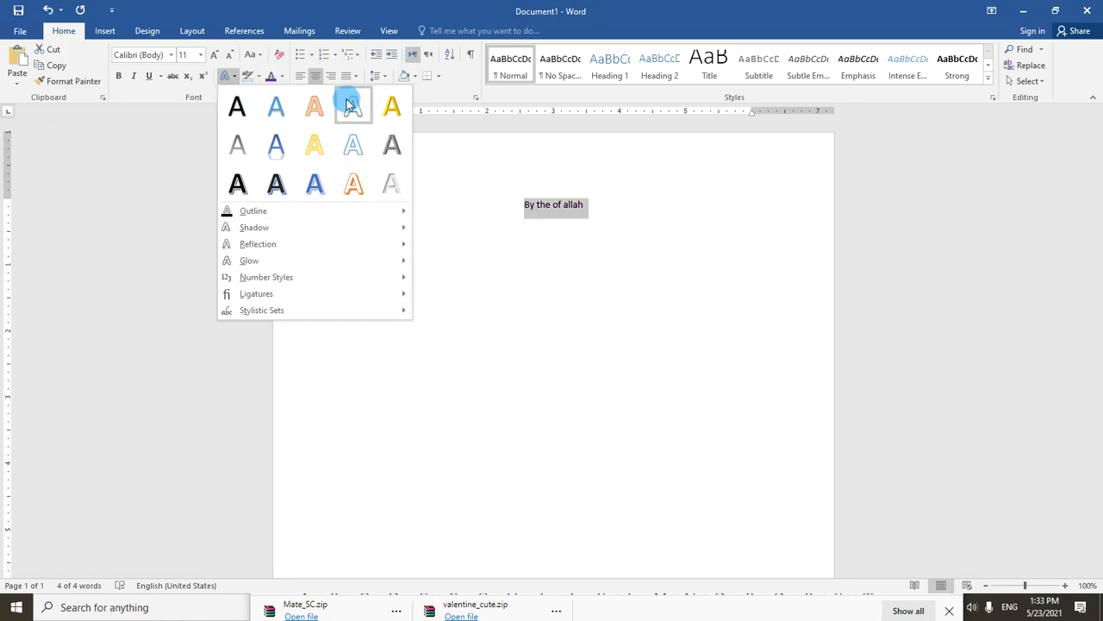
pyautogui.click(213, 57)
pyautogui.click(213, 56)
pyautogui.click(213, 56)
pyautogui.click(213, 57)
pyautogui.click(213, 58)
pyautogui.click(212, 59)
pyautogui.click(213, 59)
pyautogui.click(213, 59)
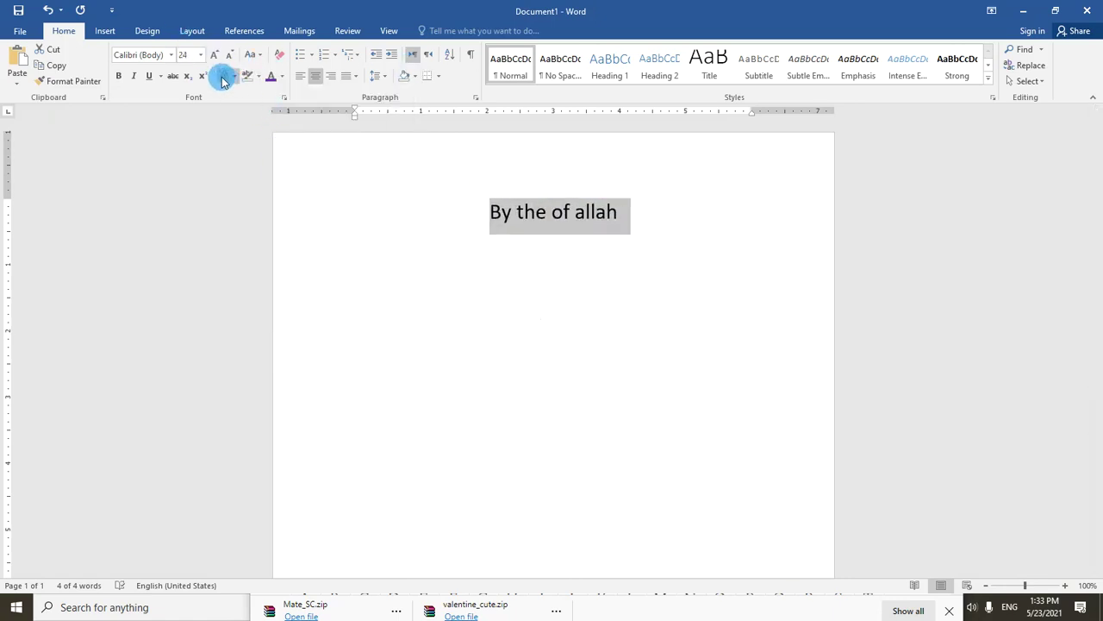
# Step: Add a perspective reflection shadow to the title and enlarge it to 72 pt
pyautogui.click(237, 79)
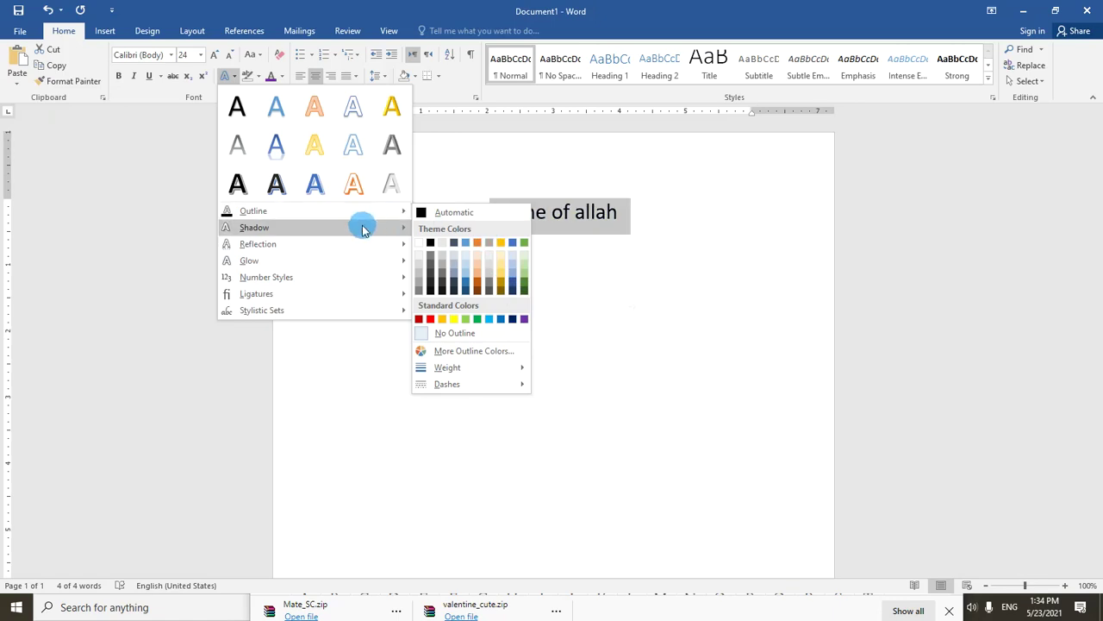
pyautogui.moveTo(254, 227)
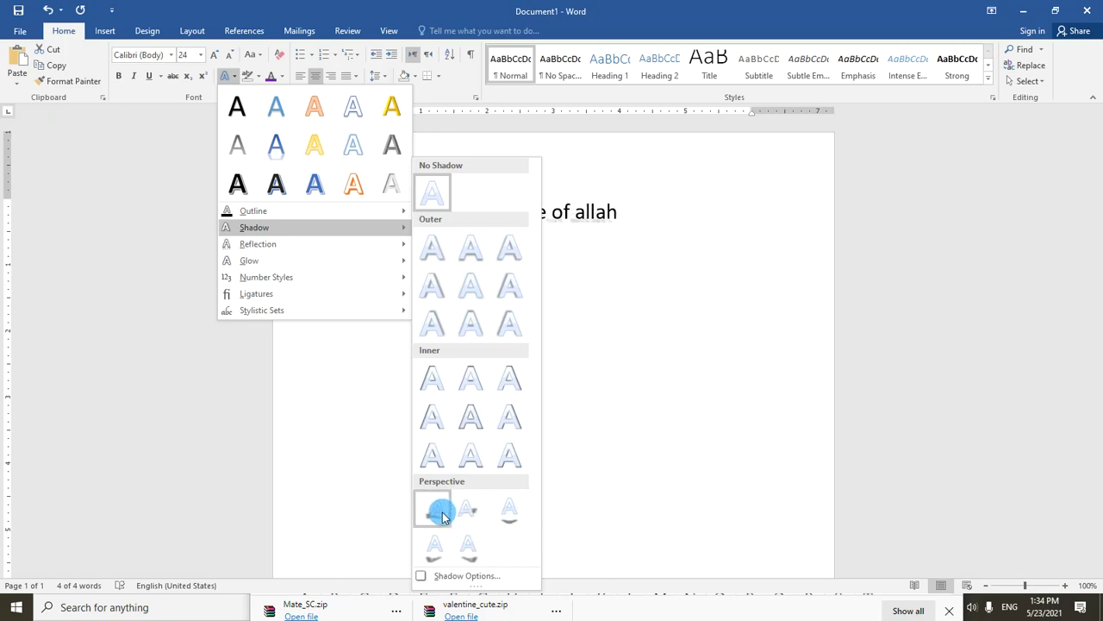
pyautogui.click(466, 552)
pyautogui.click(213, 54)
pyautogui.click(214, 55)
pyautogui.click(213, 54)
pyautogui.click(214, 54)
pyautogui.click(527, 444)
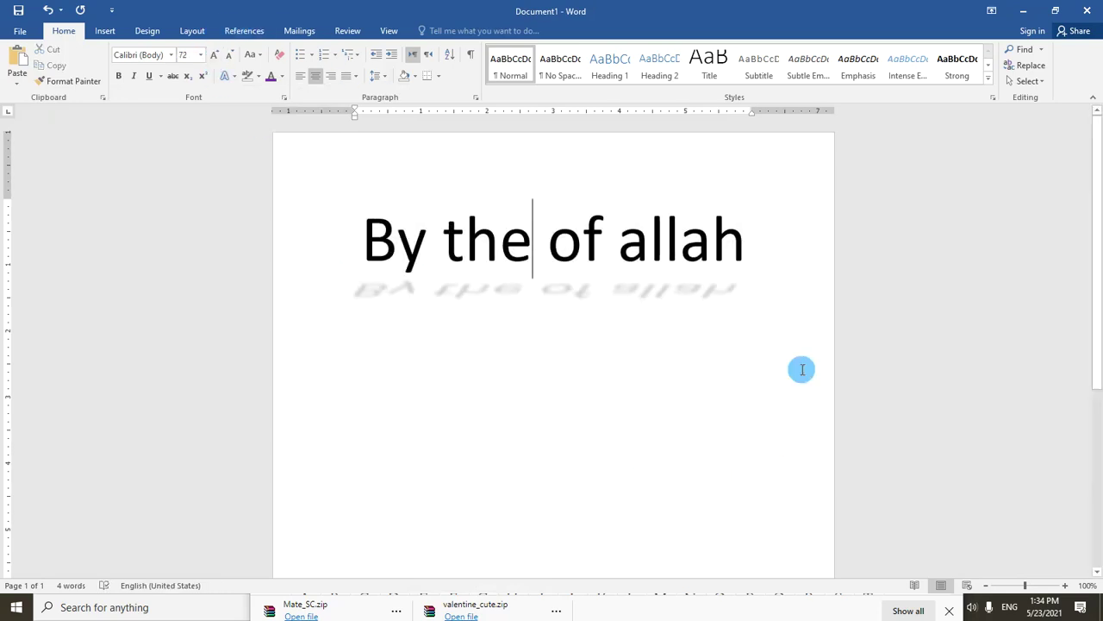
pyautogui.tripleClick(511, 254)
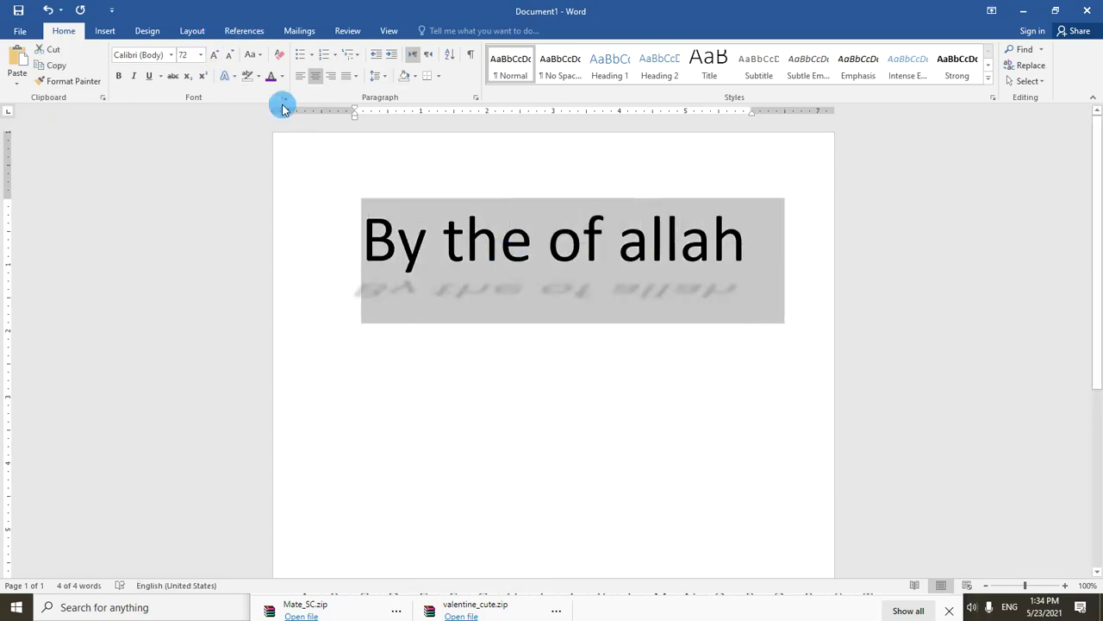
# Step: Remove the title's shadow, try a reflection variation, then set No Reflection
pyautogui.click(226, 76)
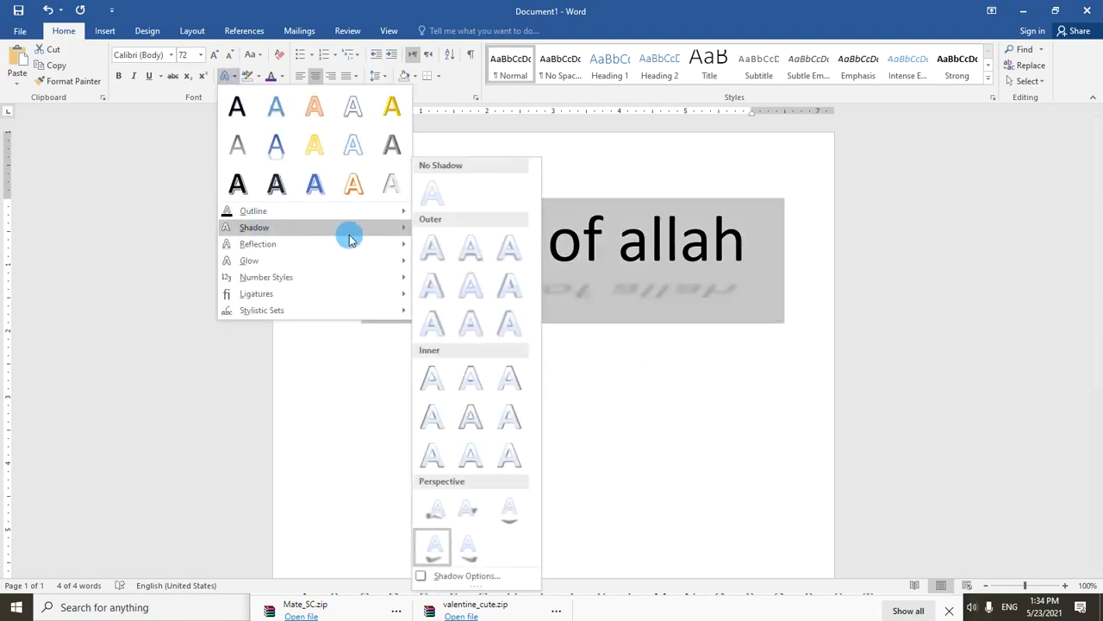
pyautogui.click(440, 190)
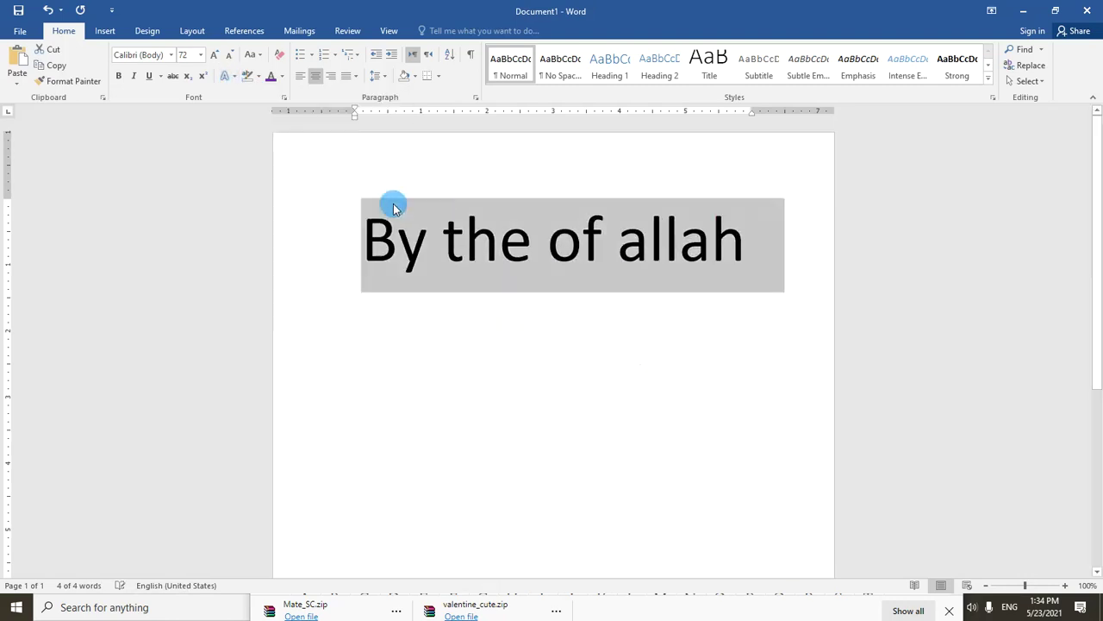
pyautogui.click(231, 76)
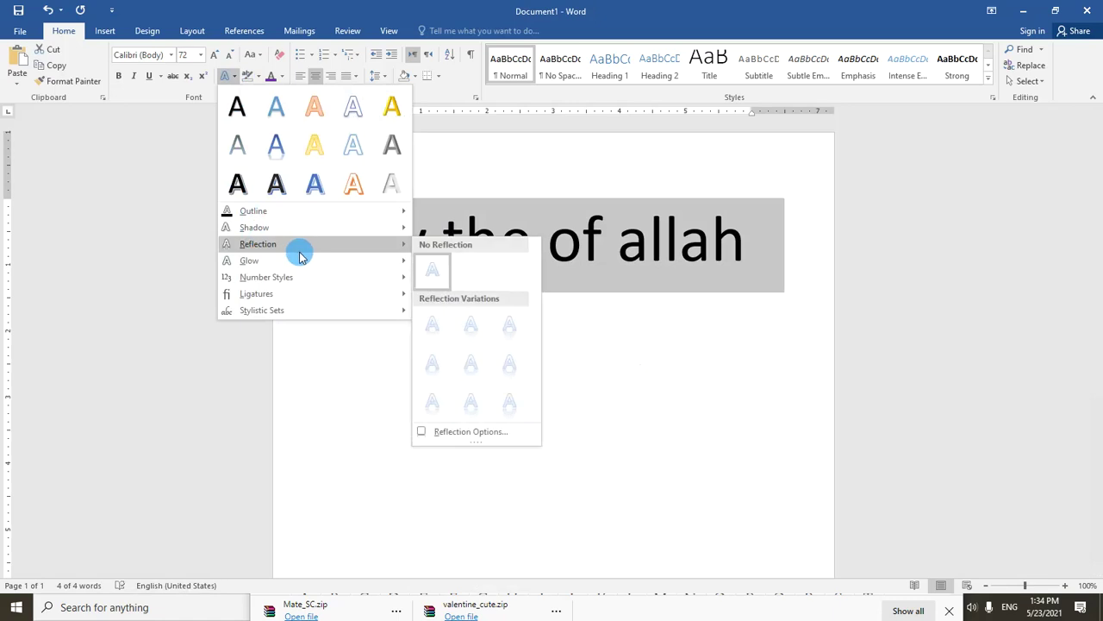
pyautogui.moveTo(257, 244)
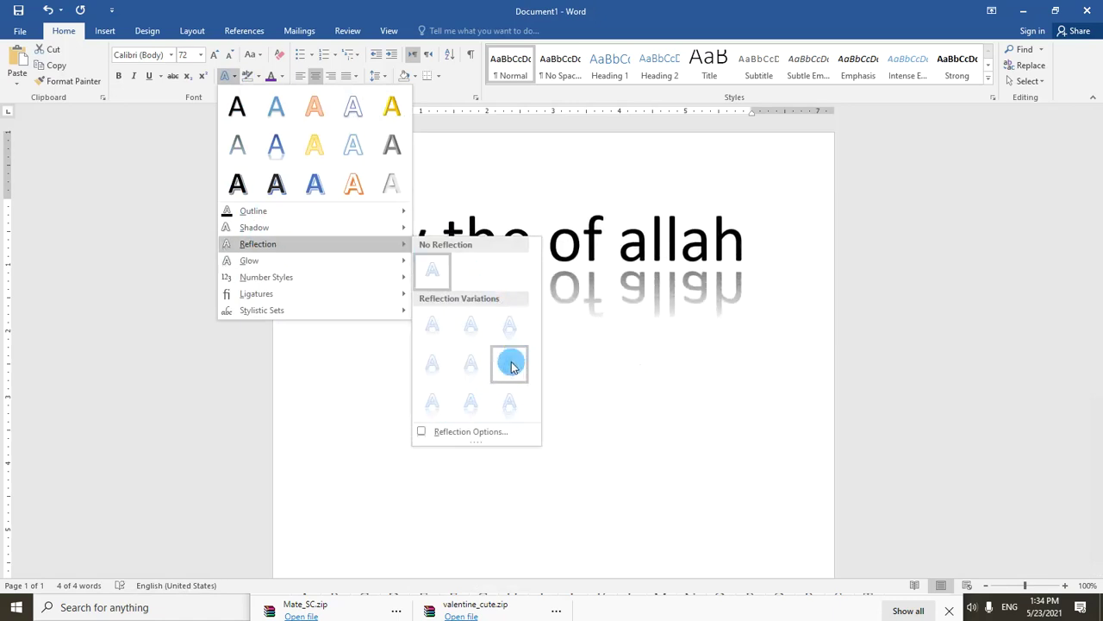
pyautogui.click(512, 412)
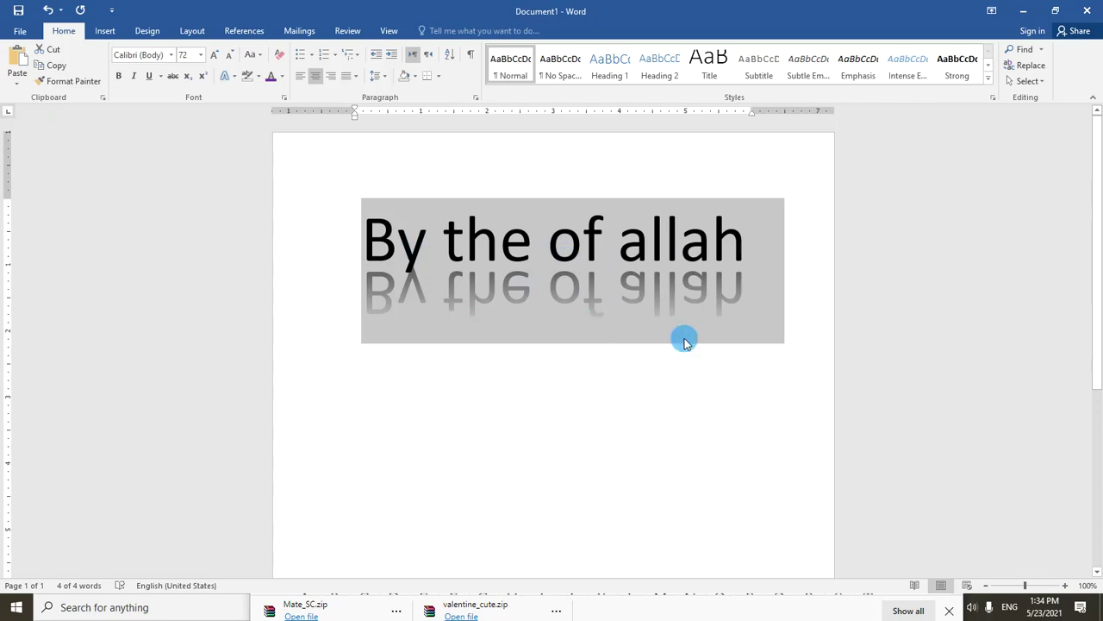
pyautogui.click(225, 76)
pyautogui.moveTo(258, 244)
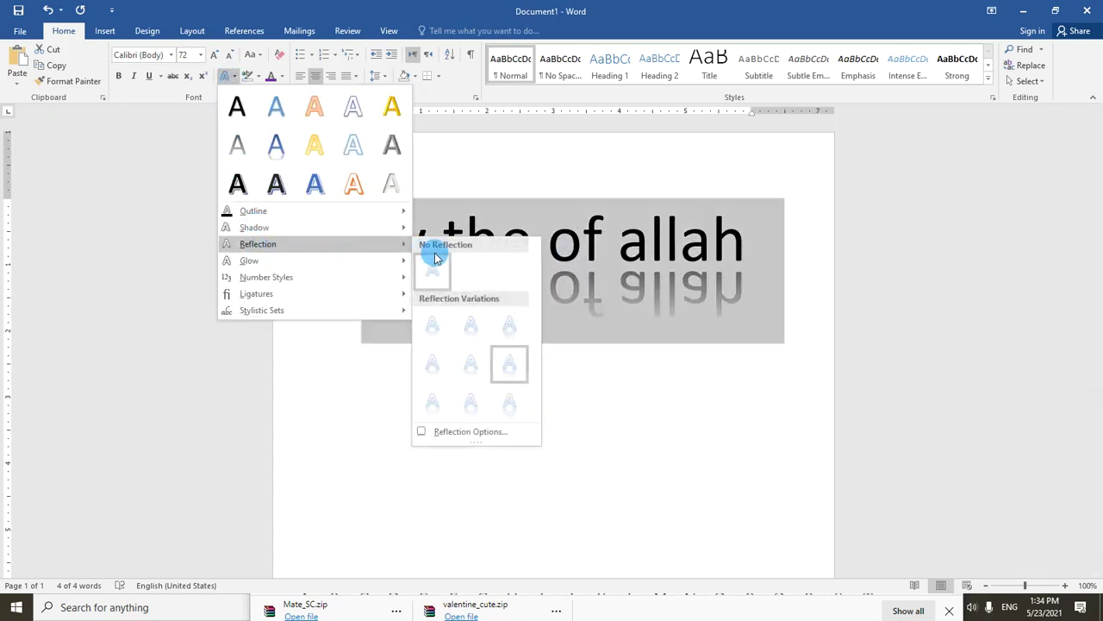
pyautogui.click(440, 274)
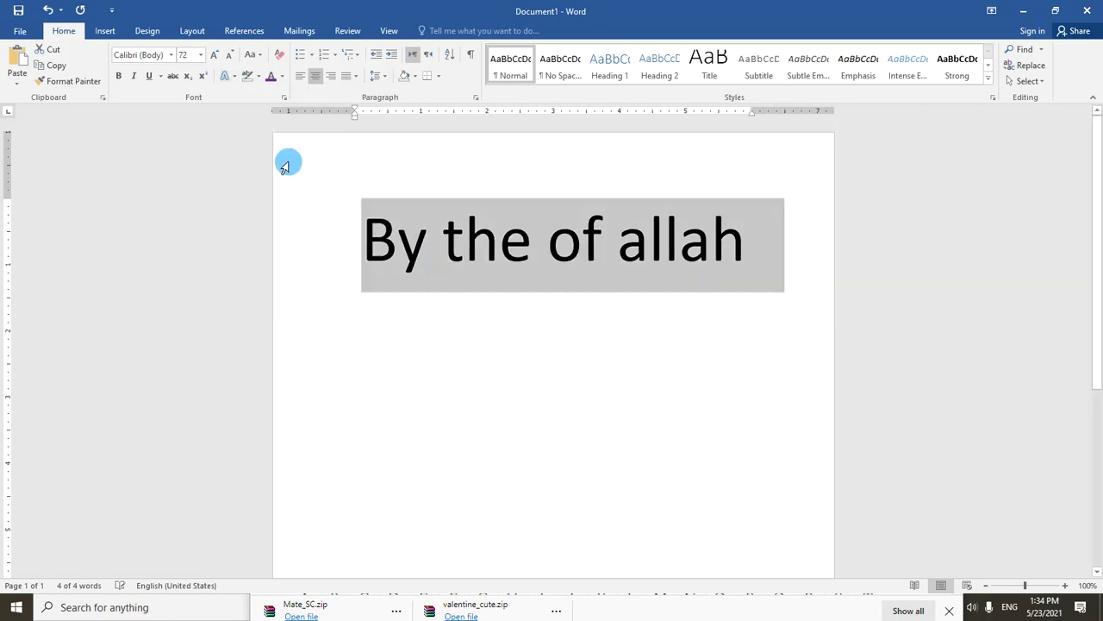
# Step: Try a blue glow on the title, then set No Glow
pyautogui.click(236, 78)
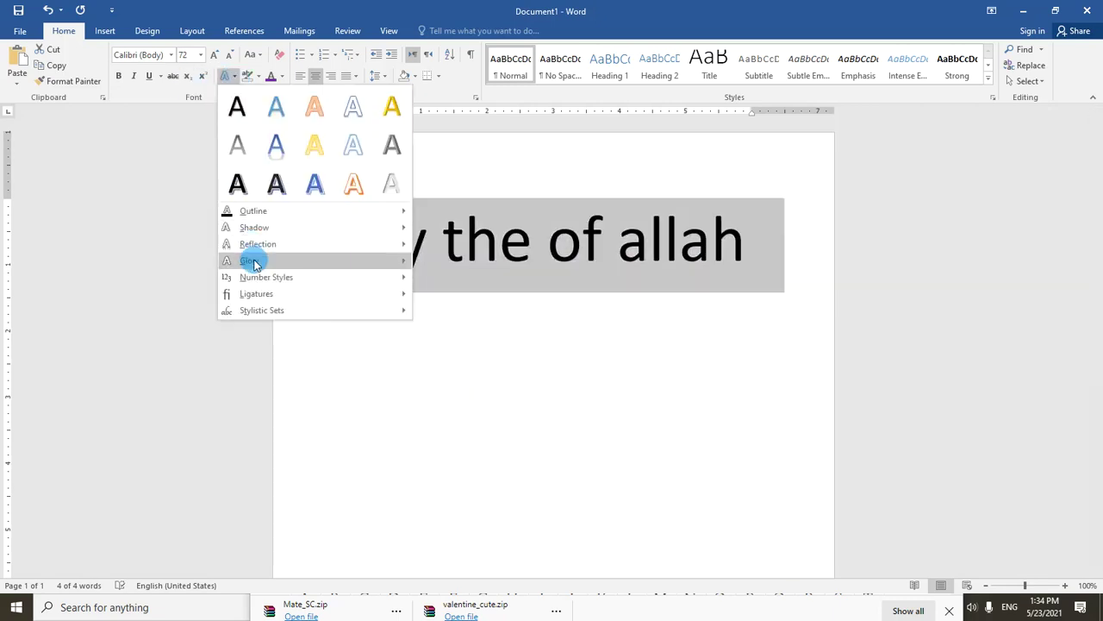
pyautogui.moveTo(249, 260)
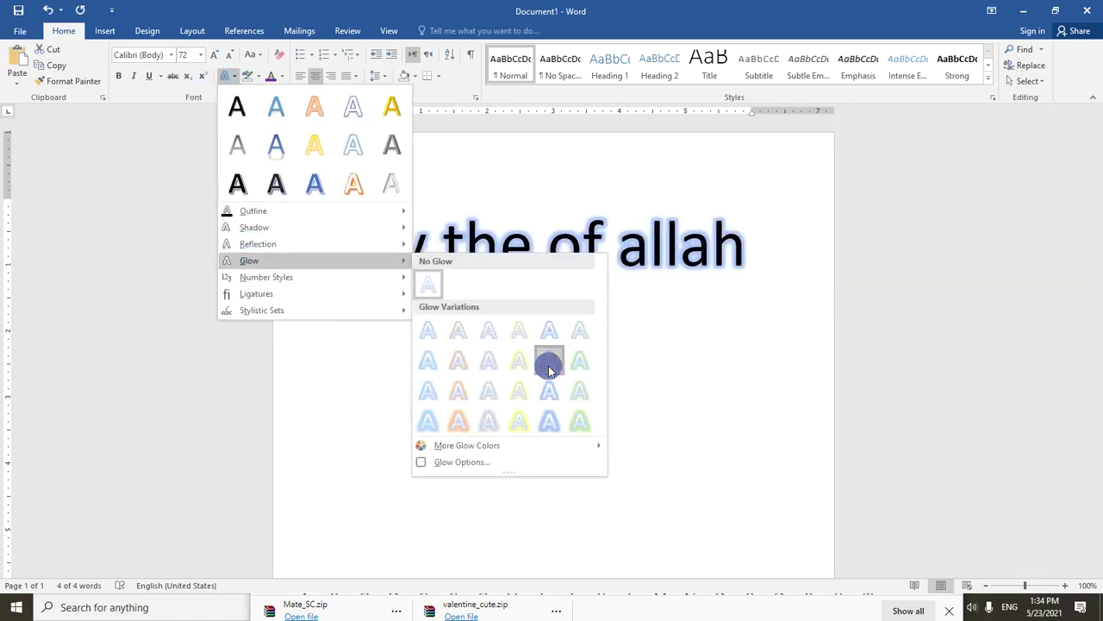
pyautogui.click(548, 365)
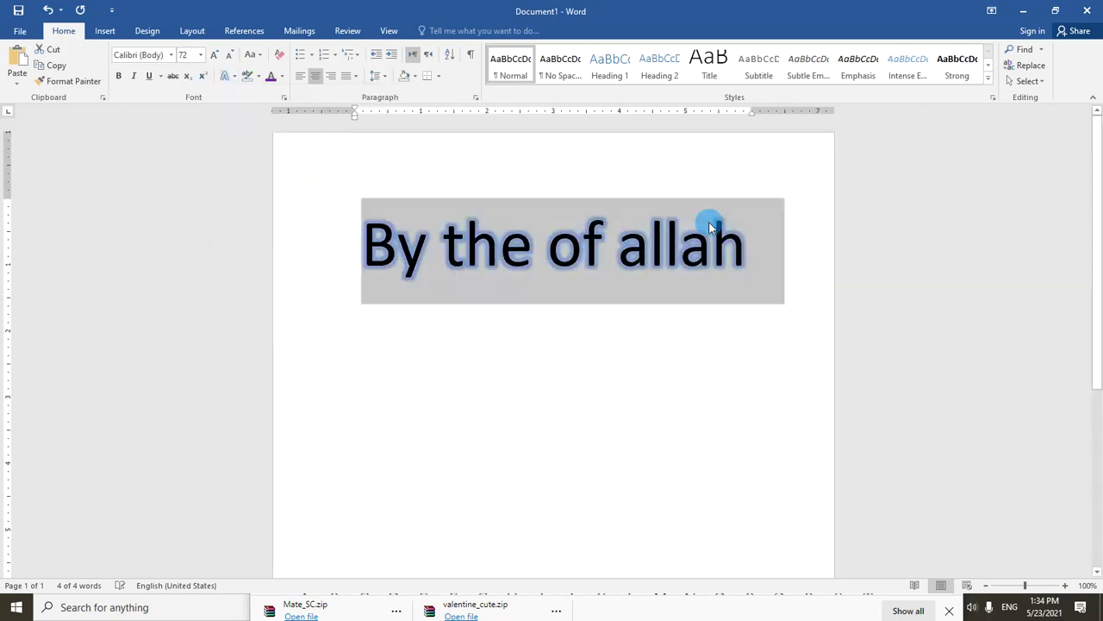
pyautogui.click(236, 78)
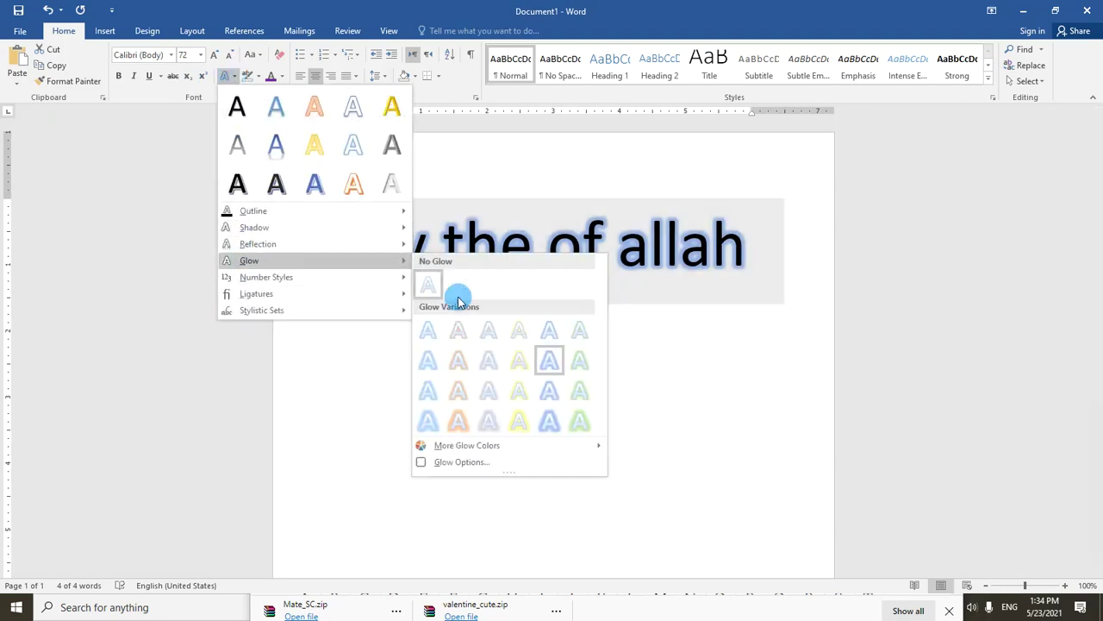
pyautogui.click(429, 285)
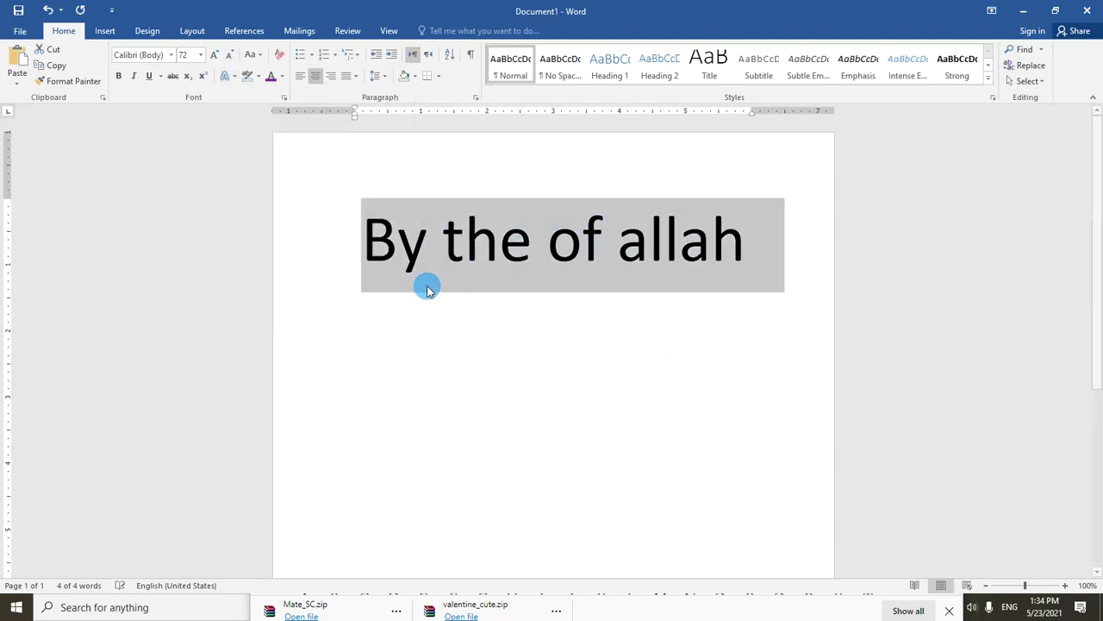
pyautogui.click(778, 259)
# Step: Add a trial '123' line below the title and apply Proportional Old-style numerals to it
pyautogui.press('Return')
pyautogui.write('123')
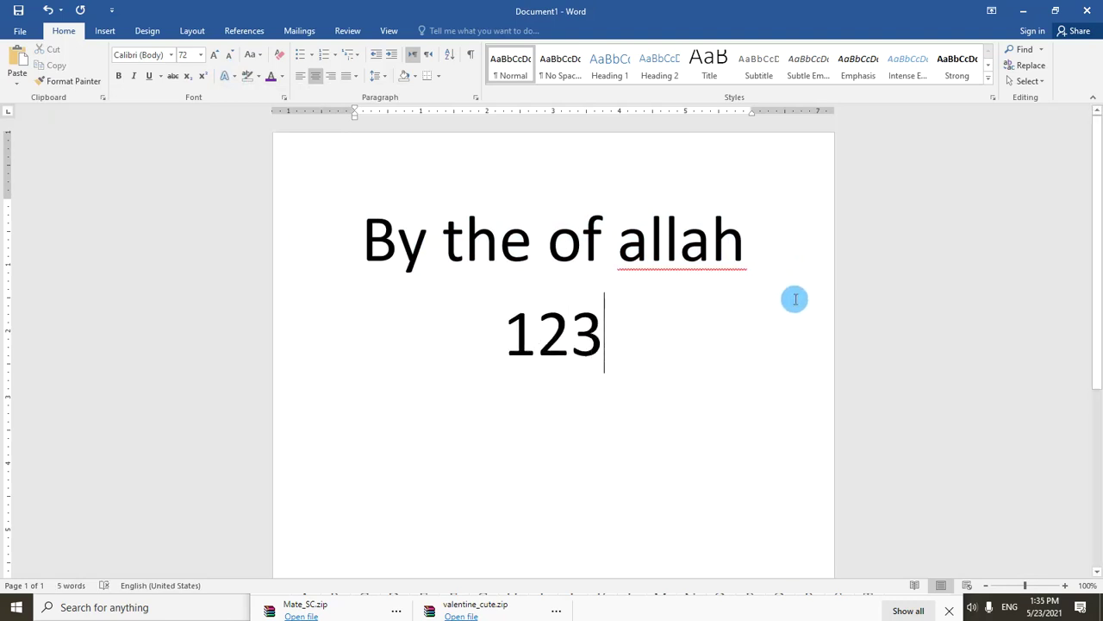
pyautogui.tripleClick(572, 336)
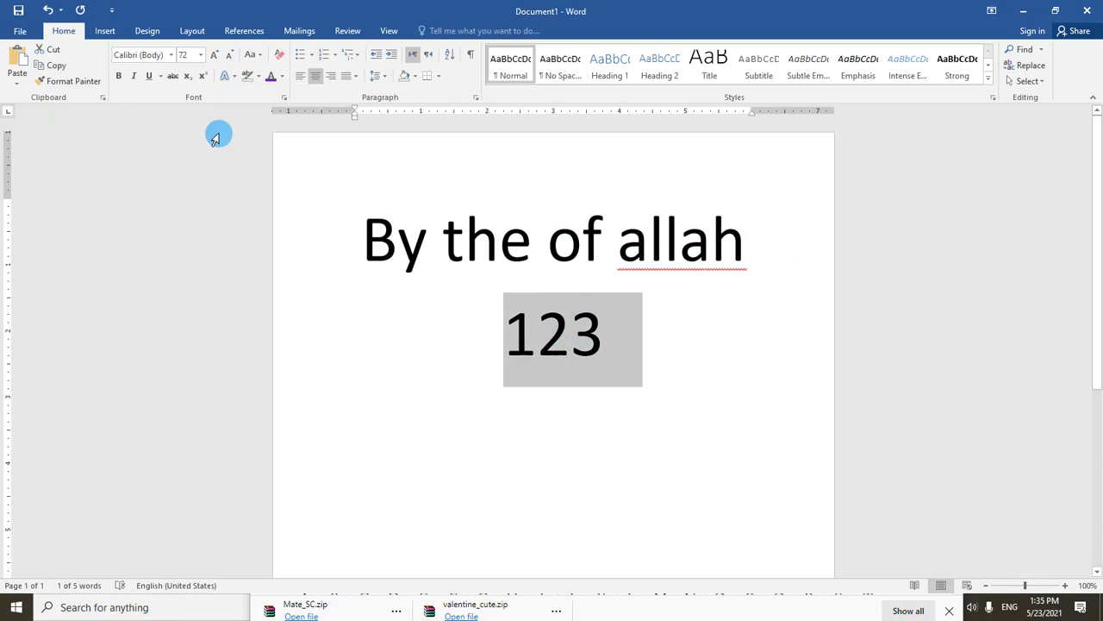
pyautogui.click(227, 76)
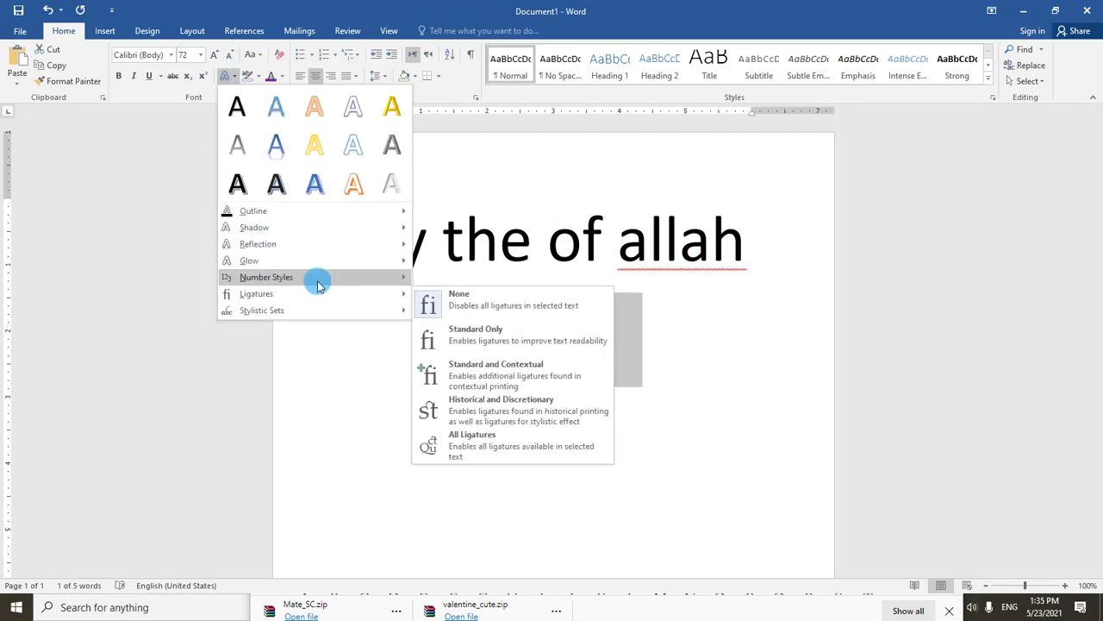
pyautogui.moveTo(266, 277)
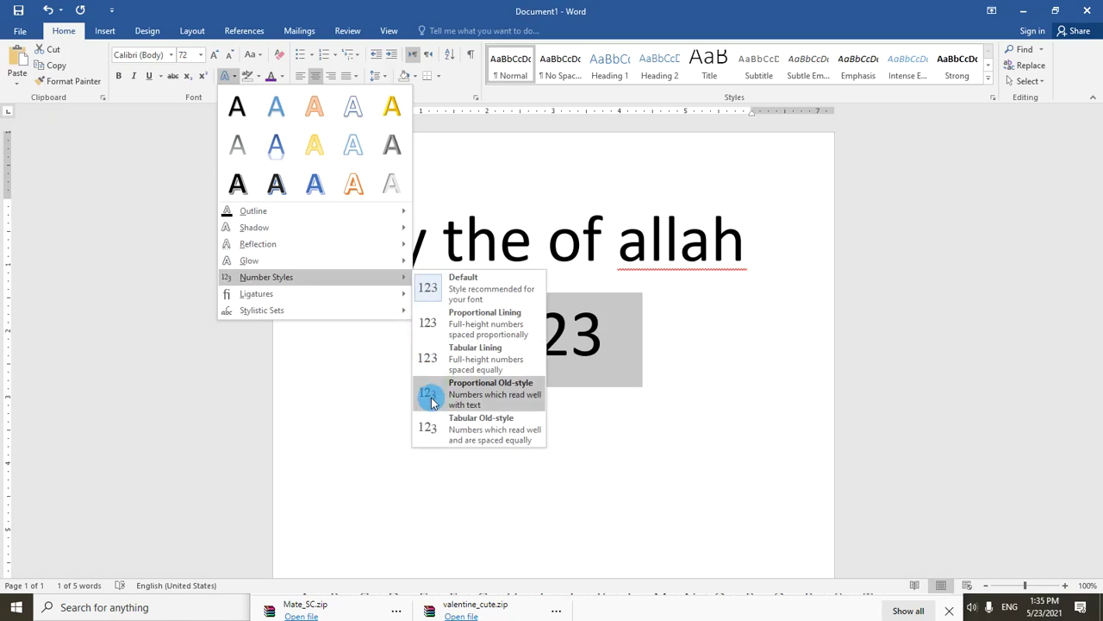
pyautogui.click(434, 392)
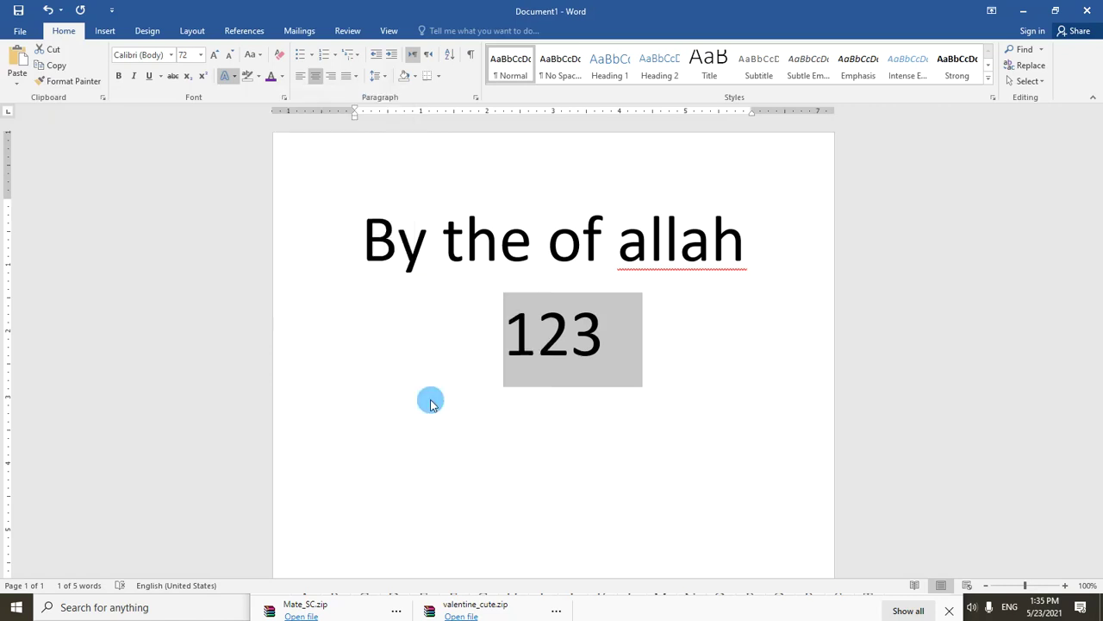
pyautogui.click(237, 75)
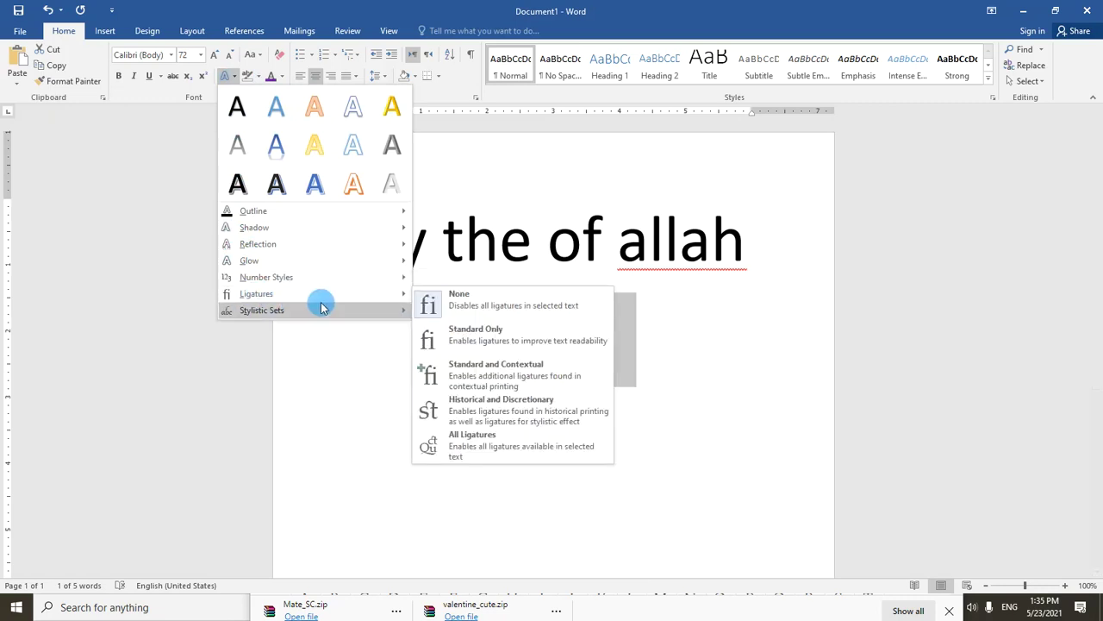
pyautogui.moveTo(257, 294)
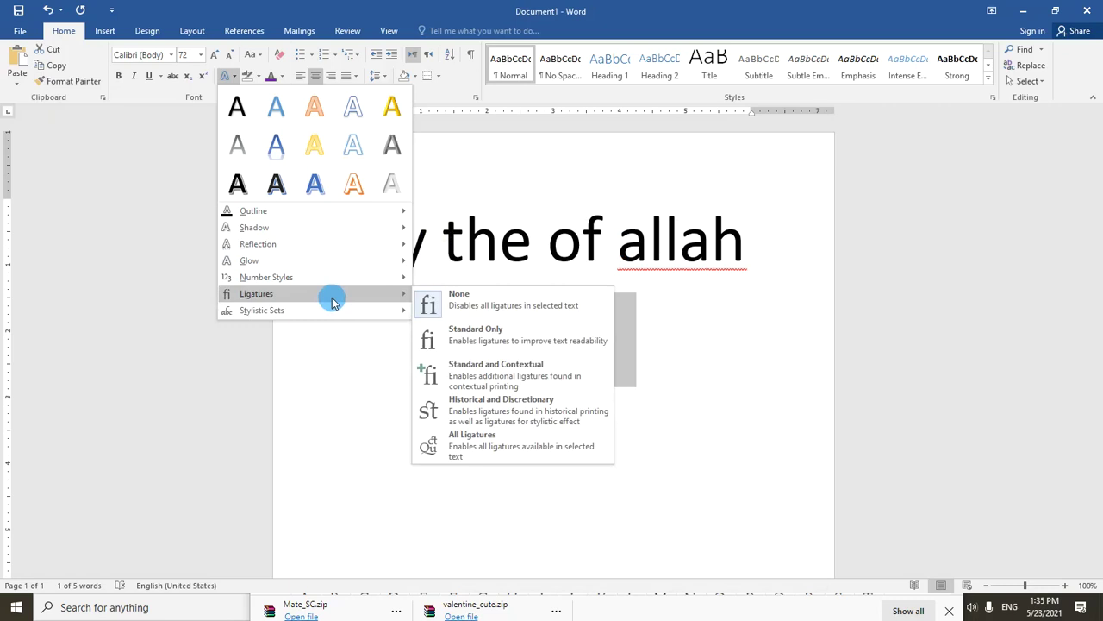
pyautogui.click(384, 463)
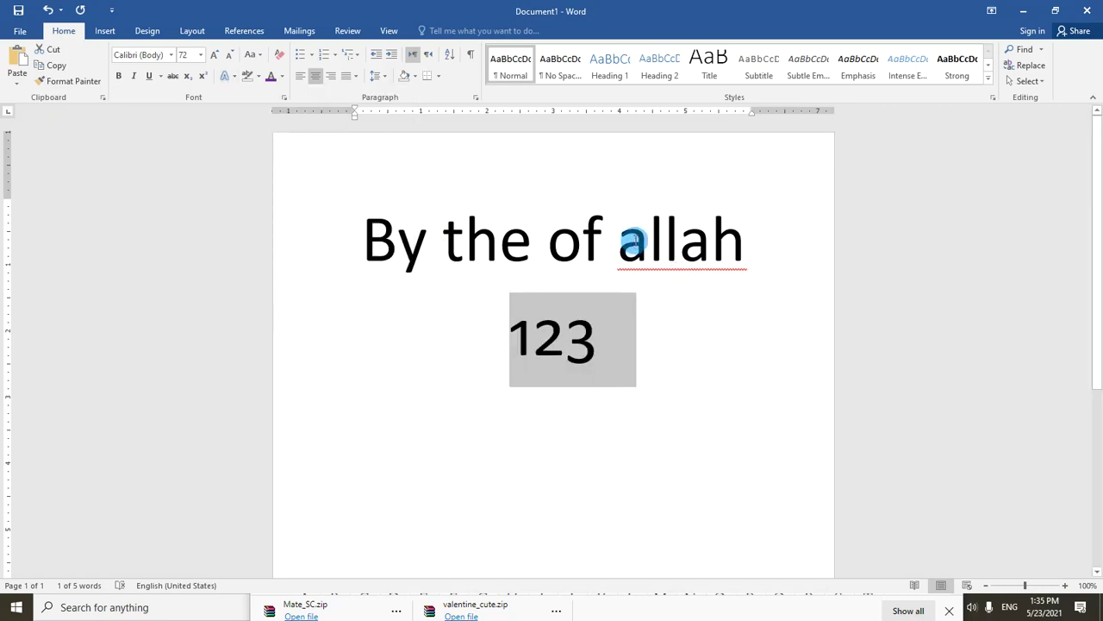
# Step: Correct 'allah' to 'Allah' via spelling suggestions and delete the 123 line
pyautogui.rightClick(678, 248)
pyautogui.click(779, 288)
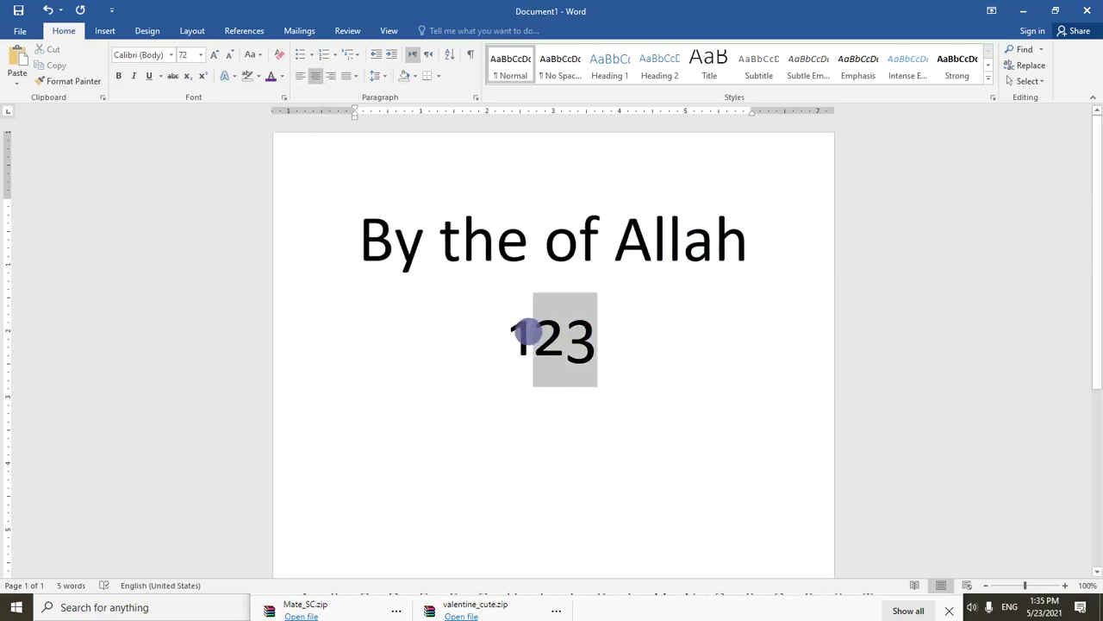
pyautogui.moveTo(609, 341); pyautogui.dragTo(515, 333)
pyautogui.press('BackSpace')
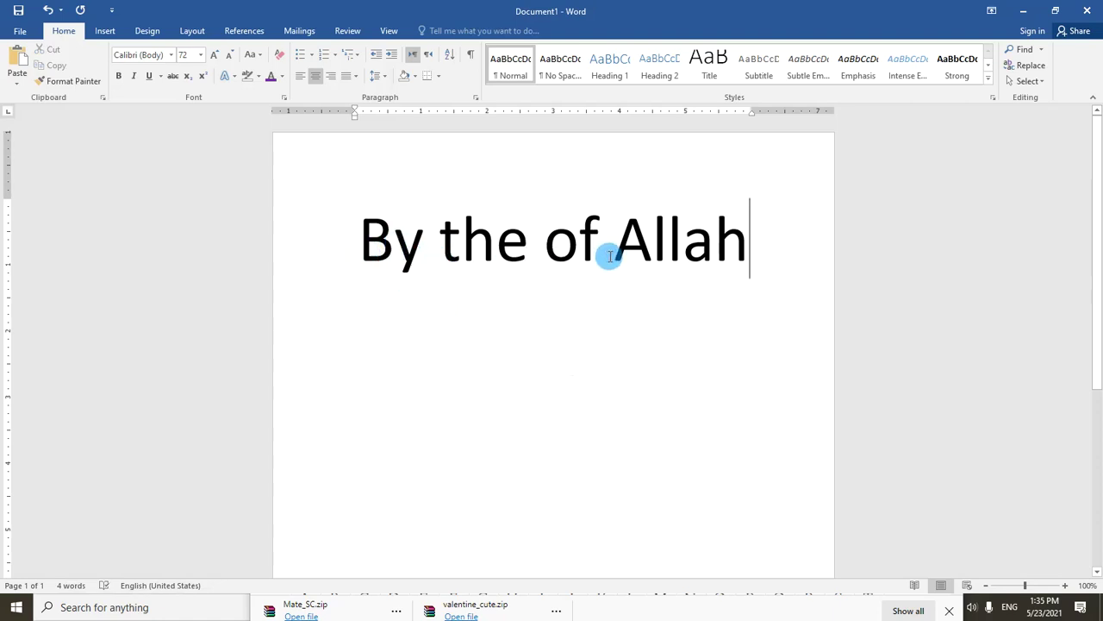
pyautogui.tripleClick(631, 239)
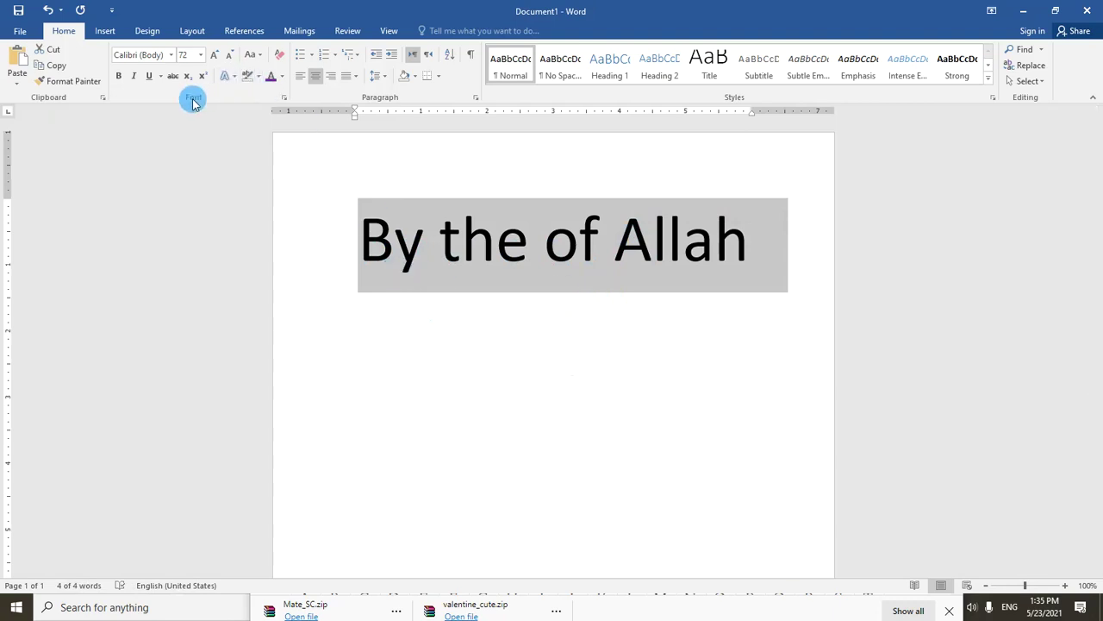
# Step: In the Font dialog's Text Effects, switch the title's text fill from solid to Gradient fill
pyautogui.click(283, 98)
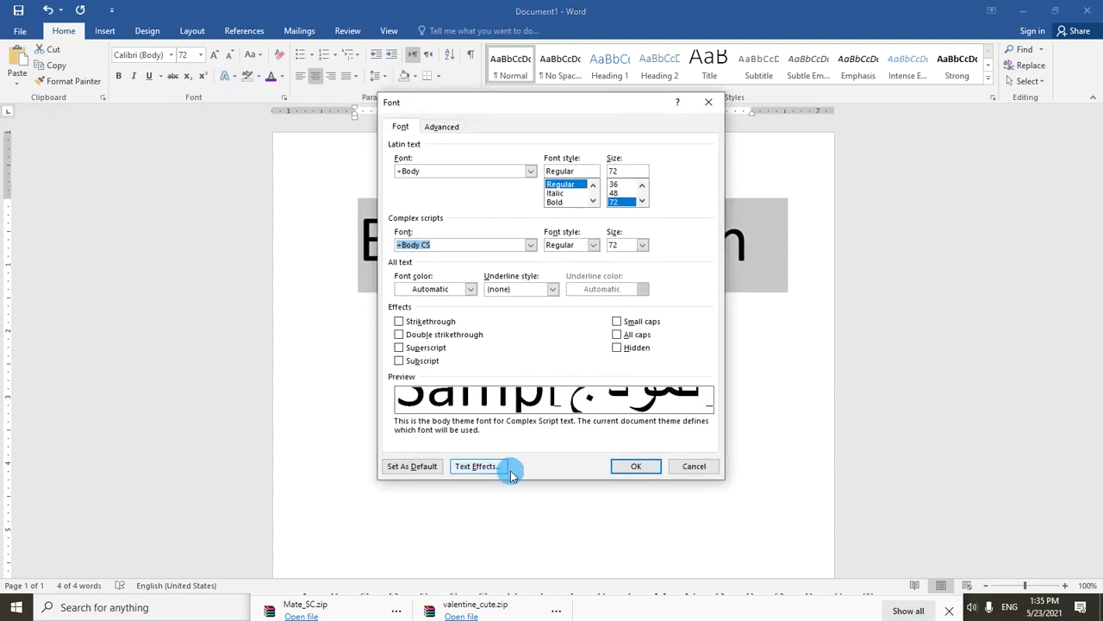
pyautogui.click(479, 466)
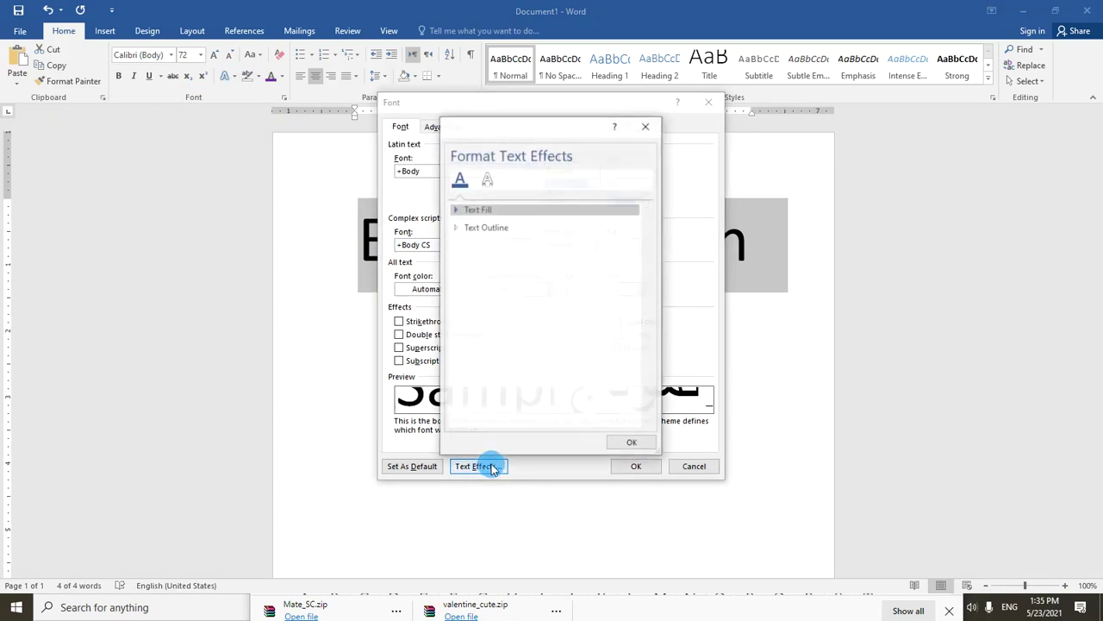
pyautogui.click(458, 211)
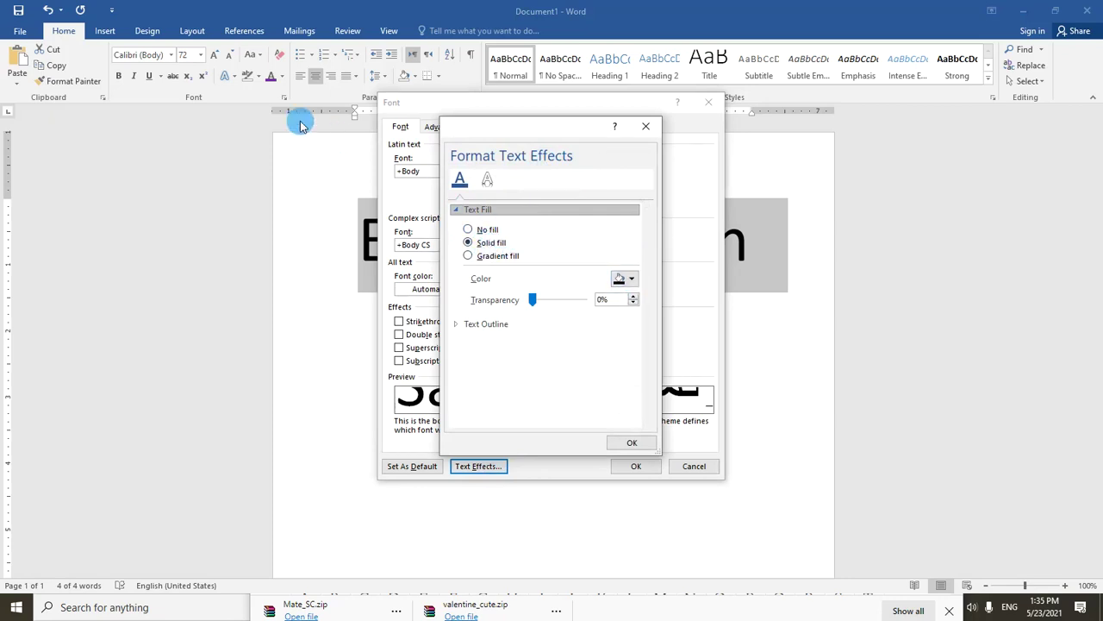
pyautogui.click(629, 277)
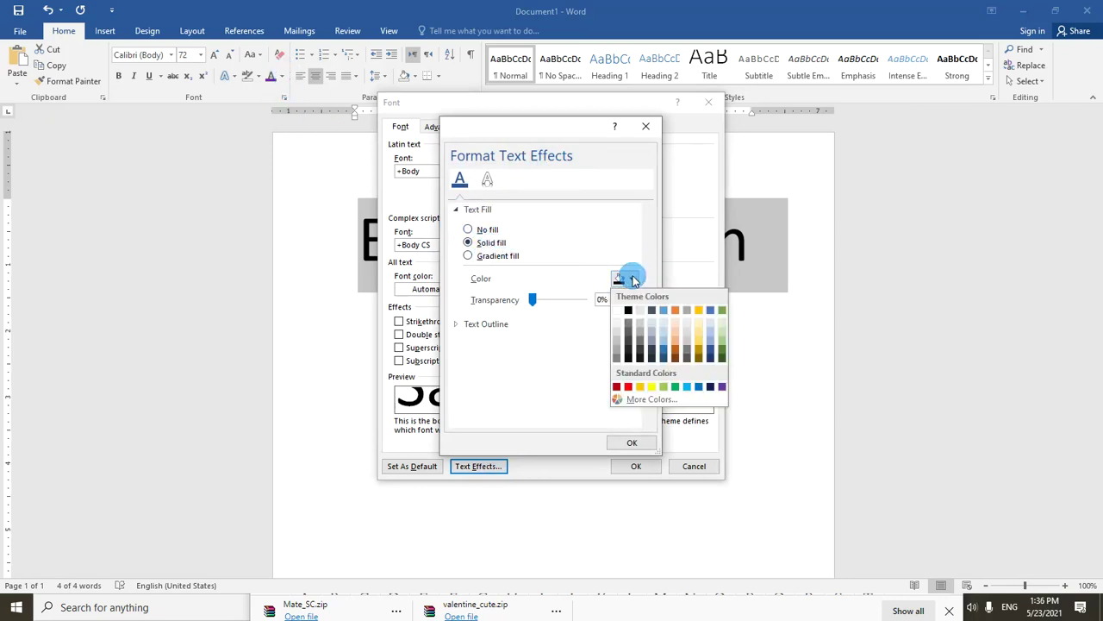
pyautogui.click(628, 277)
pyautogui.click(490, 259)
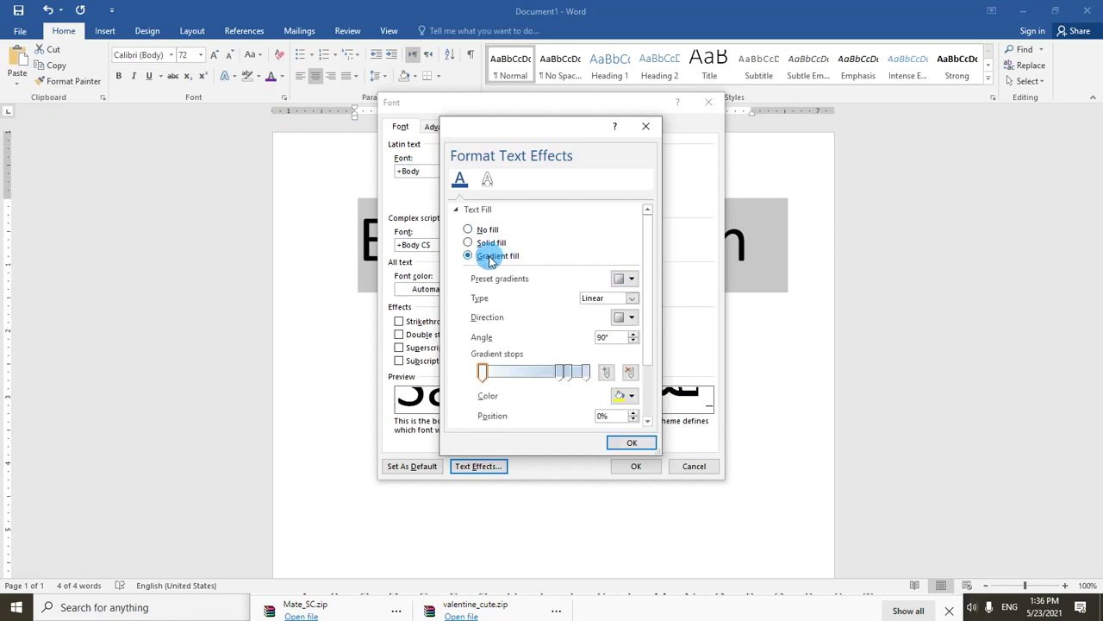
# Step: Drag and add stops to form four gradient stops, then select the 0% stop's Color list
pyautogui.moveTo(559, 373); pyautogui.dragTo(518, 372)
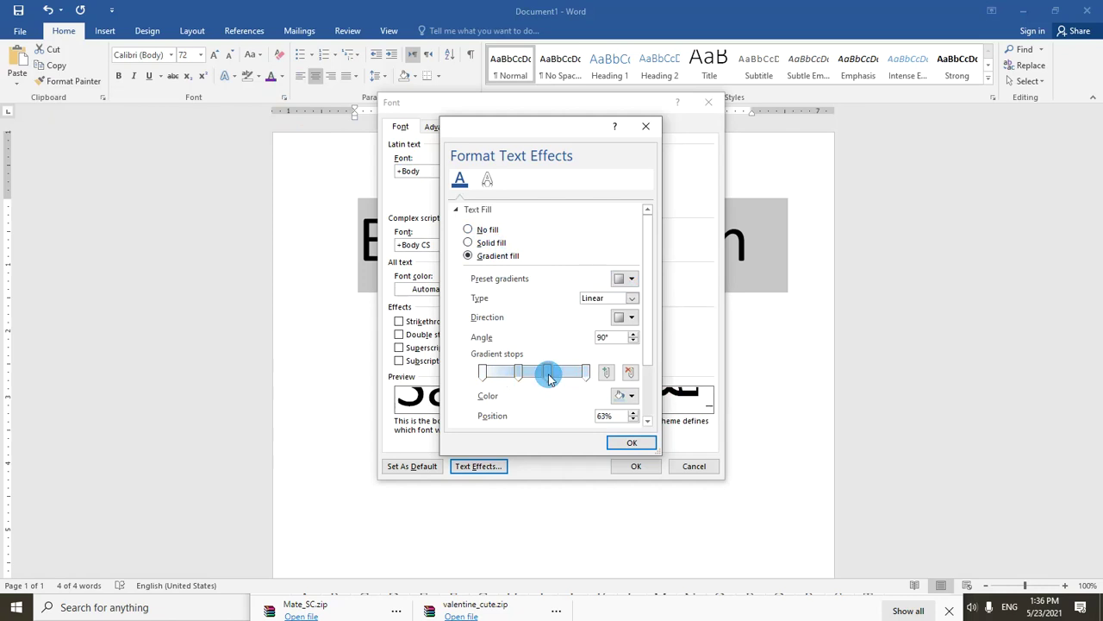
pyautogui.click(608, 373)
pyautogui.moveTo(518, 372); pyautogui.dragTo(504, 373)
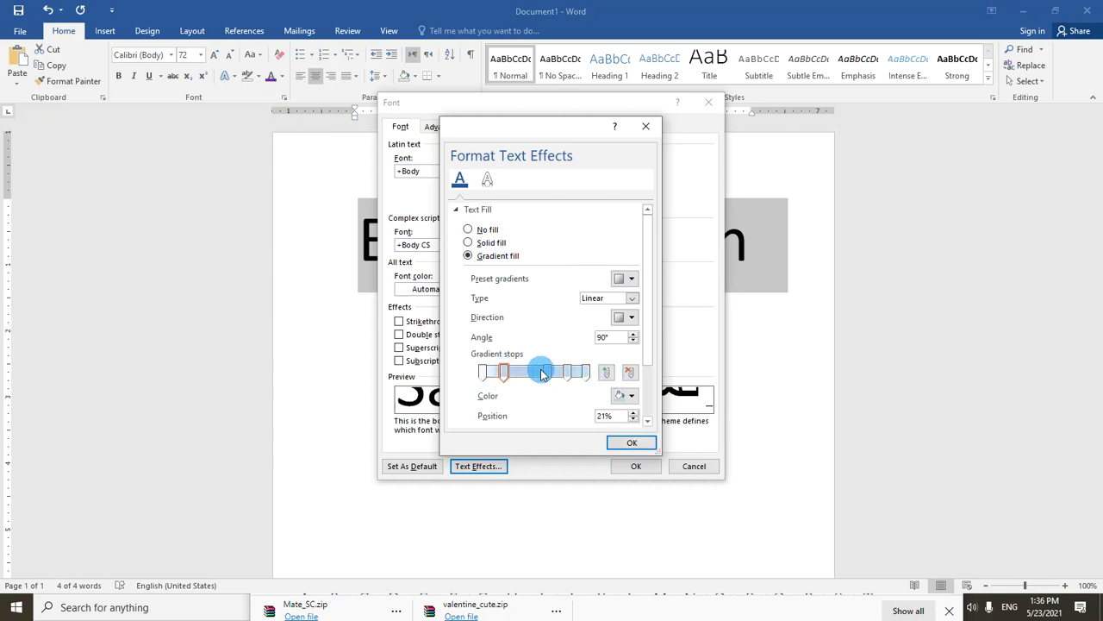
pyautogui.moveTo(525, 373); pyautogui.dragTo(554, 375)
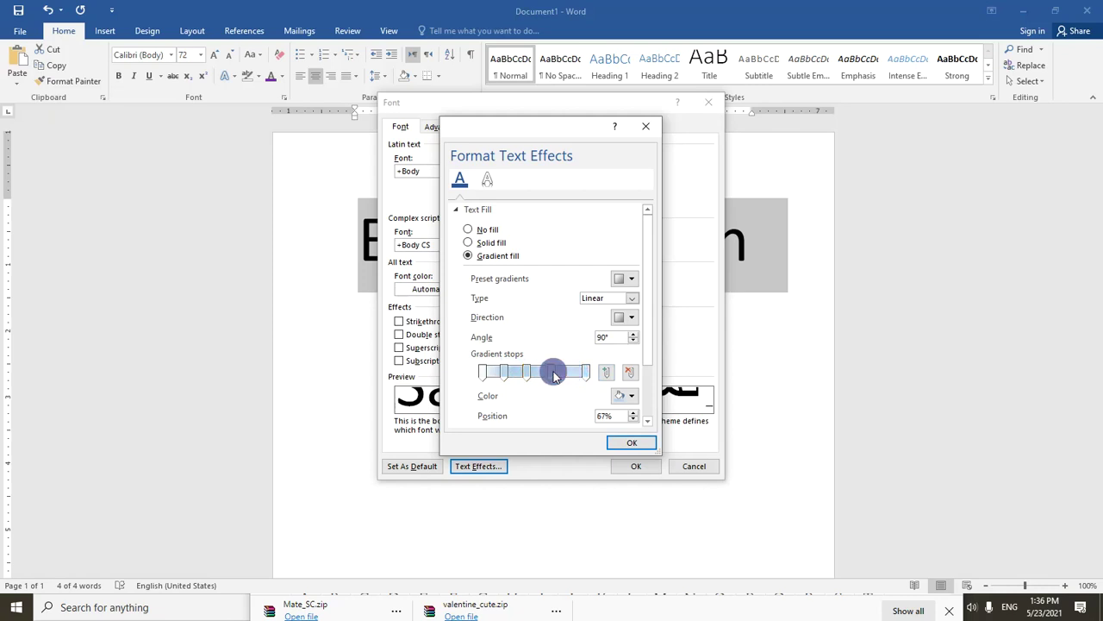
pyautogui.click(528, 376)
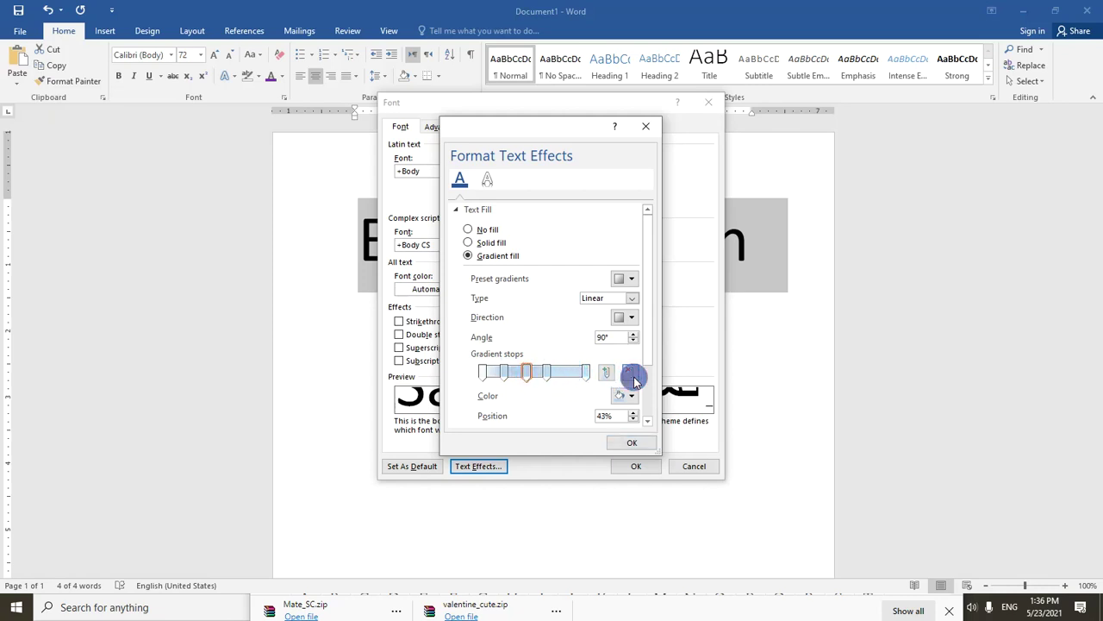
pyautogui.moveTo(505, 372); pyautogui.dragTo(515, 376)
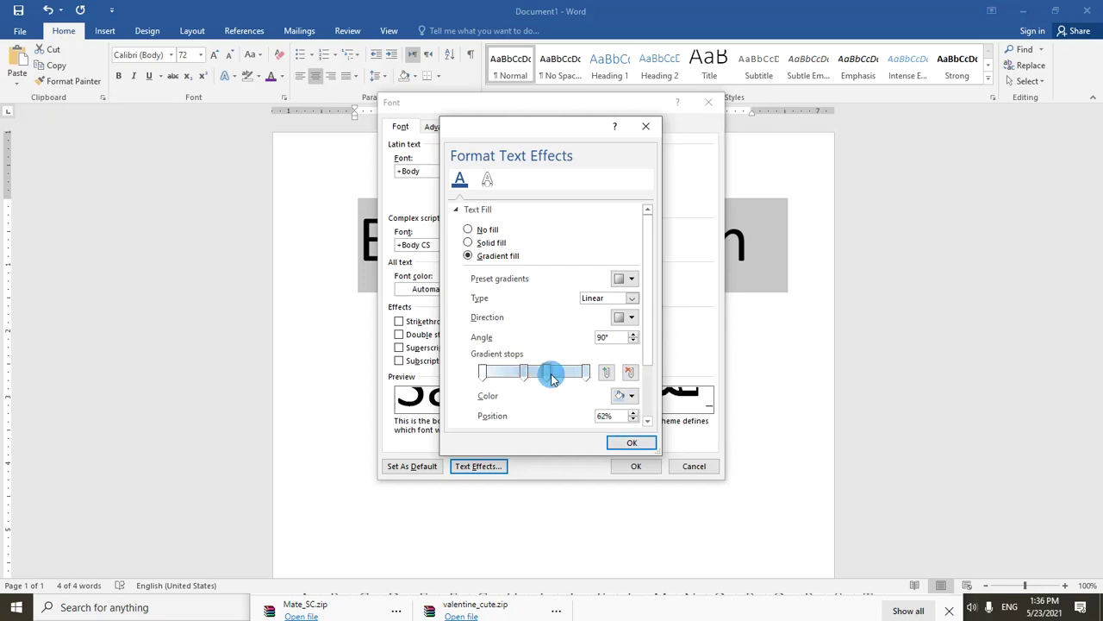
pyautogui.click(493, 380)
pyautogui.click(630, 396)
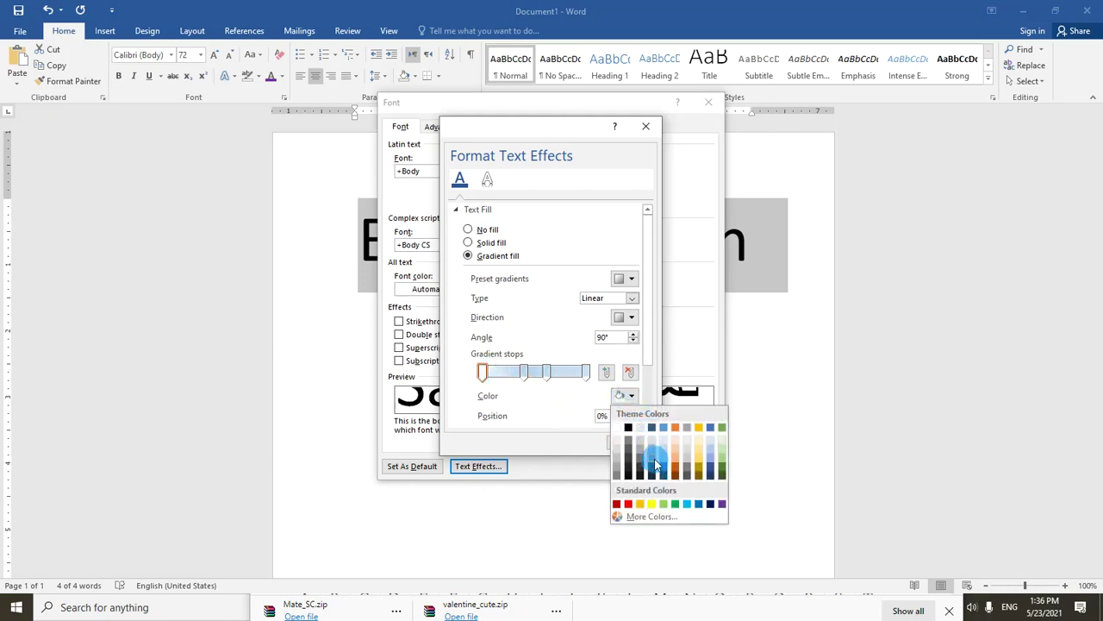
# Step: Colour the first gradient stop dark blue and the 40% stop pink
pyautogui.click(667, 471)
pyautogui.click(524, 372)
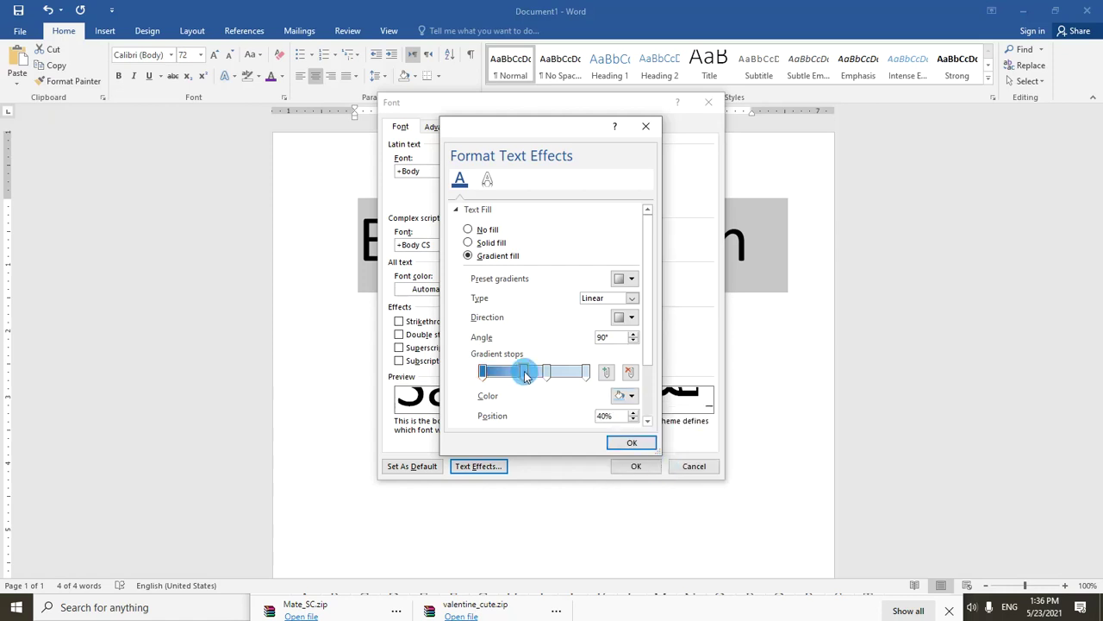
pyautogui.click(630, 396)
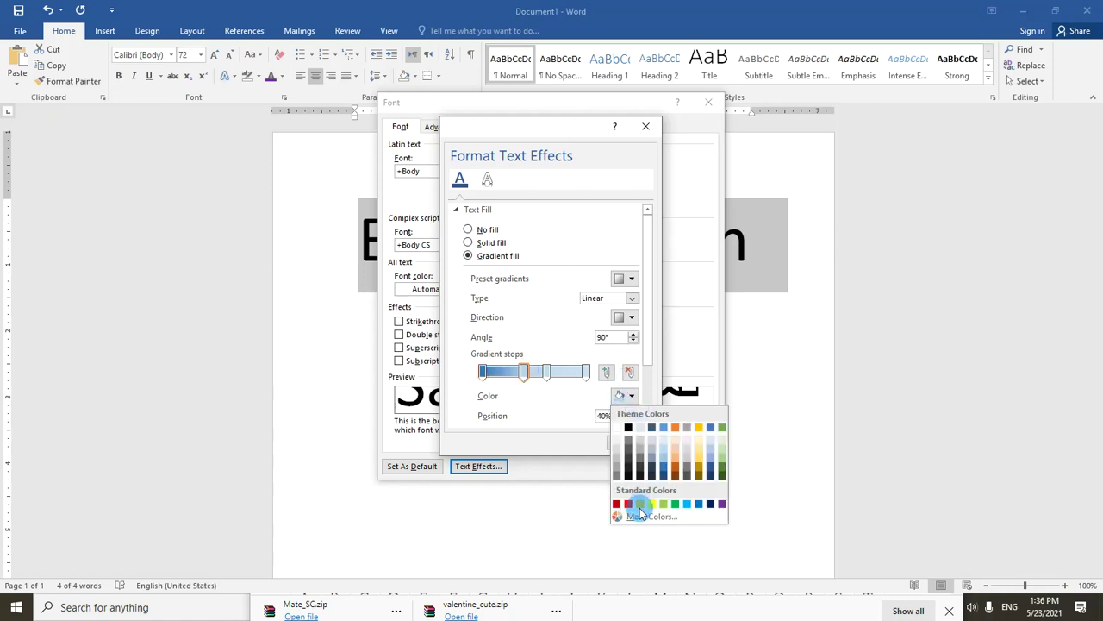
pyautogui.click(640, 517)
pyautogui.click(557, 231)
pyautogui.click(633, 181)
# Step: Set the 62% gradient stop to a lavender shade from More Colors
pyautogui.click(547, 372)
pyautogui.click(630, 396)
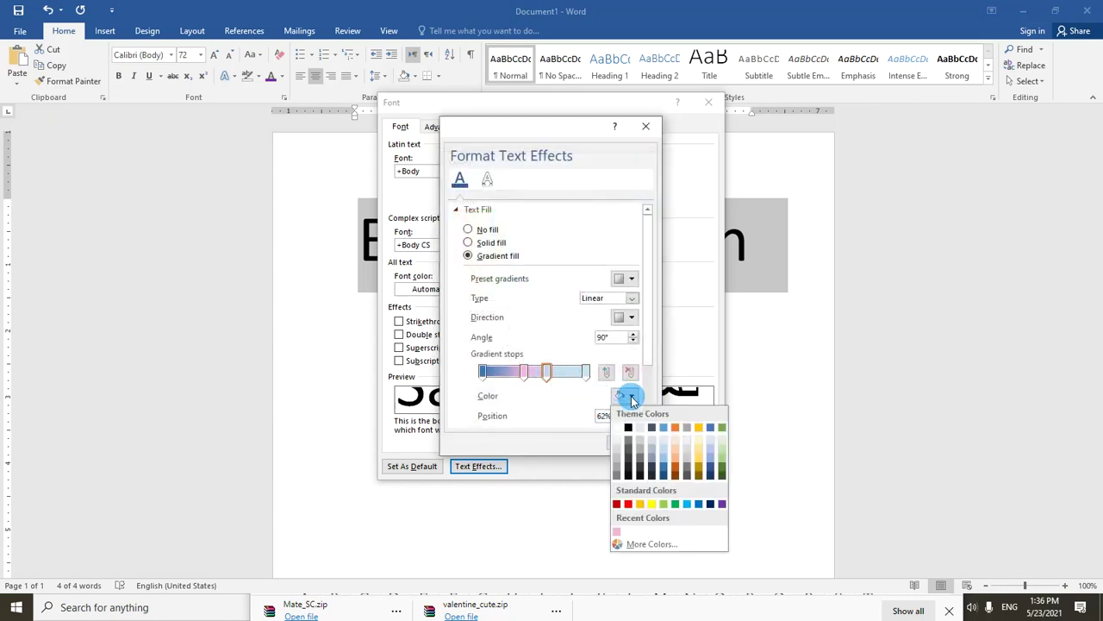
pyautogui.click(642, 544)
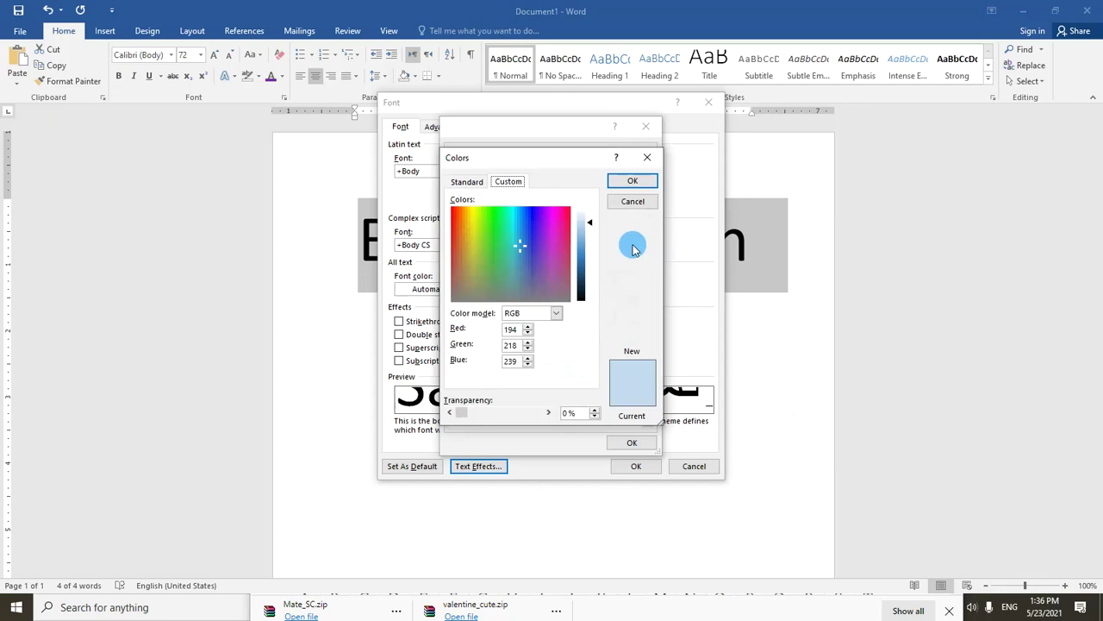
pyautogui.click(529, 215)
pyautogui.click(623, 184)
# Step: Make the last gradient stop light pink and confirm both dialogs with OK
pyautogui.click(586, 372)
pyautogui.click(631, 396)
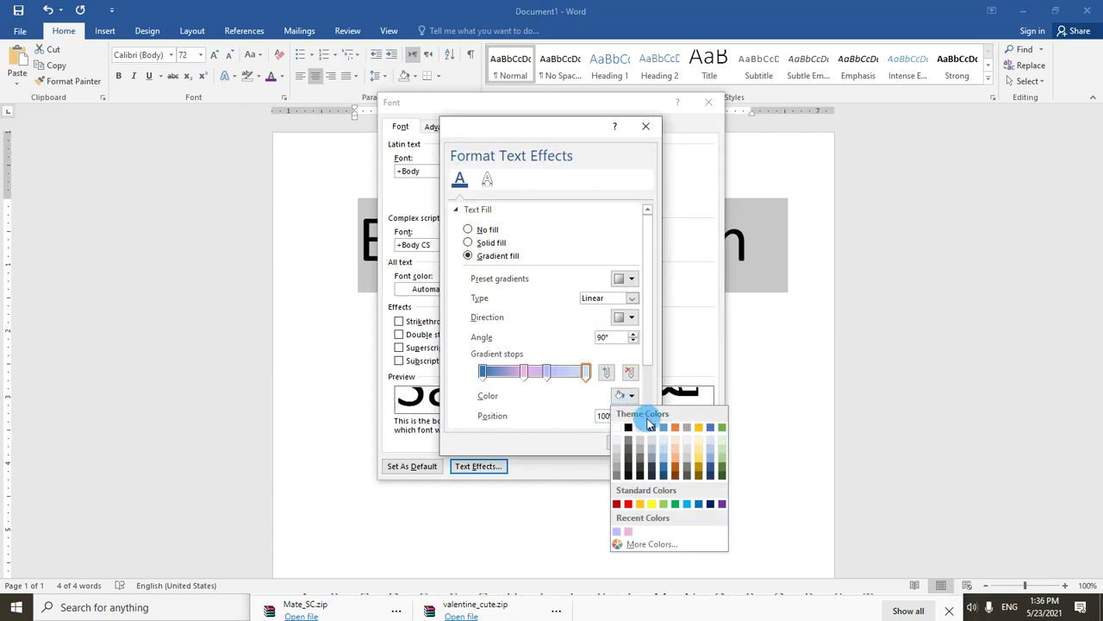
pyautogui.click(652, 544)
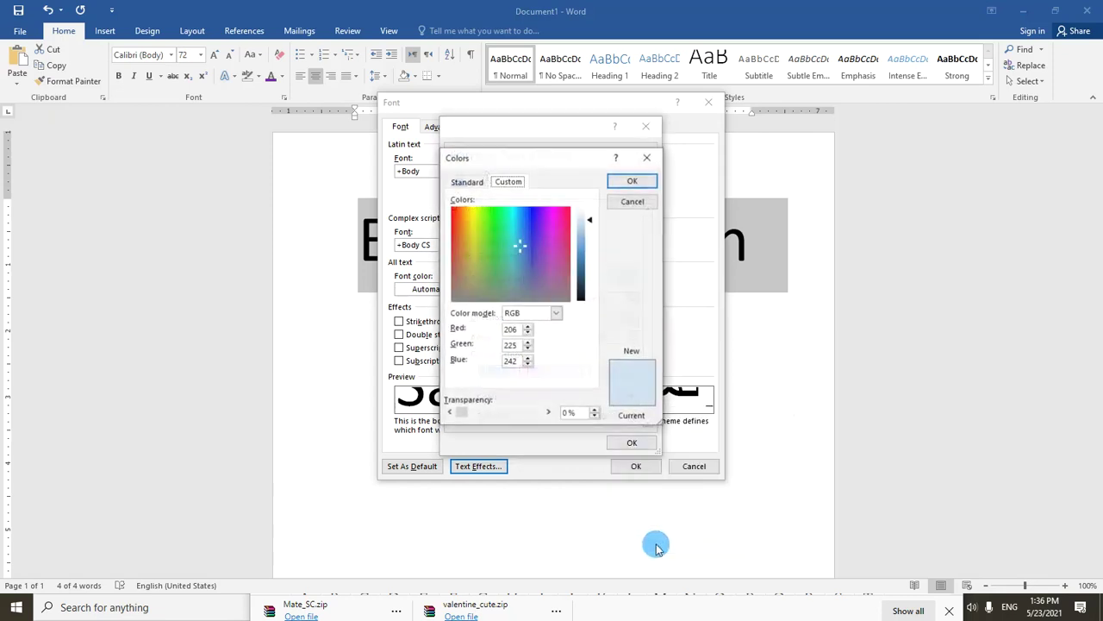
pyautogui.click(455, 215)
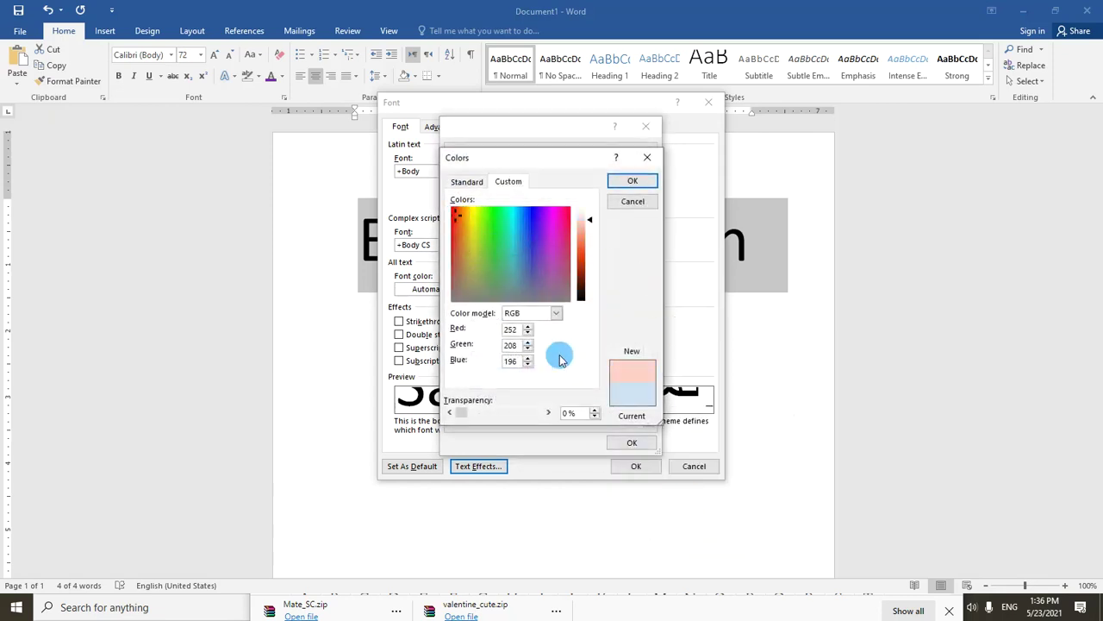
pyautogui.click(632, 181)
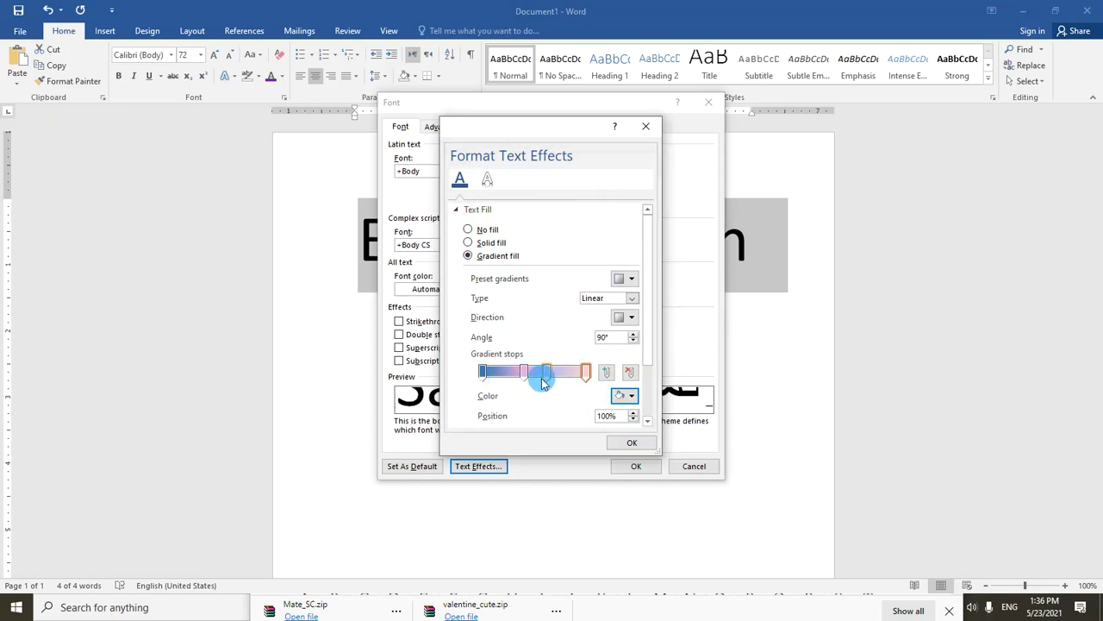
pyautogui.click(617, 443)
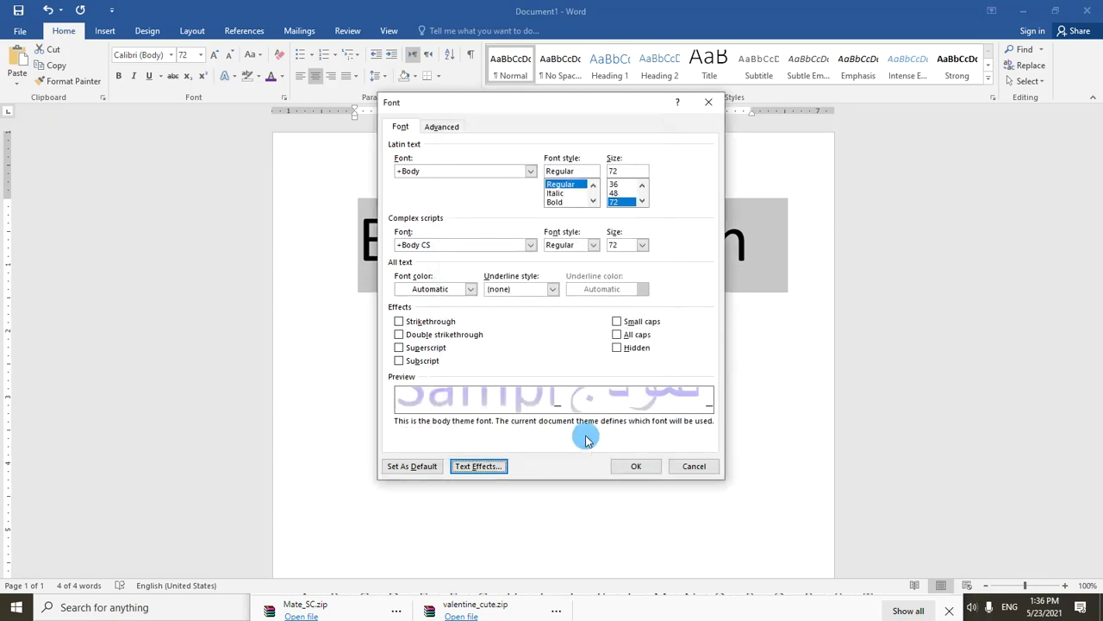
pyautogui.click(635, 466)
pyautogui.click(682, 422)
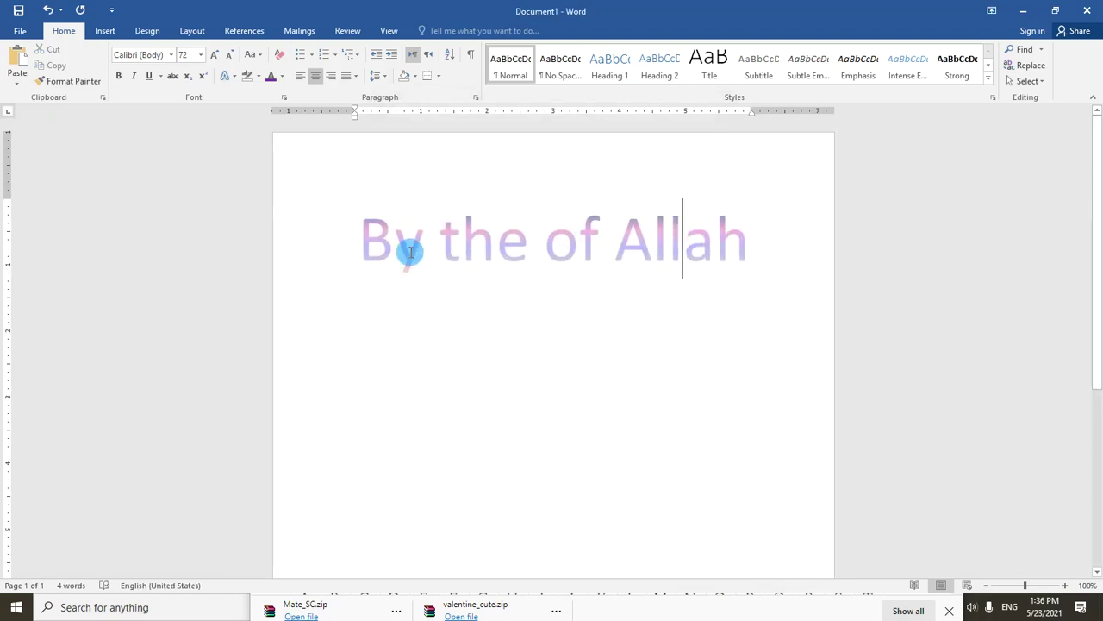
# Step: Set the title's gradient fill direction to Linear Left (180°) and apply it
pyautogui.tripleClick(352, 238)
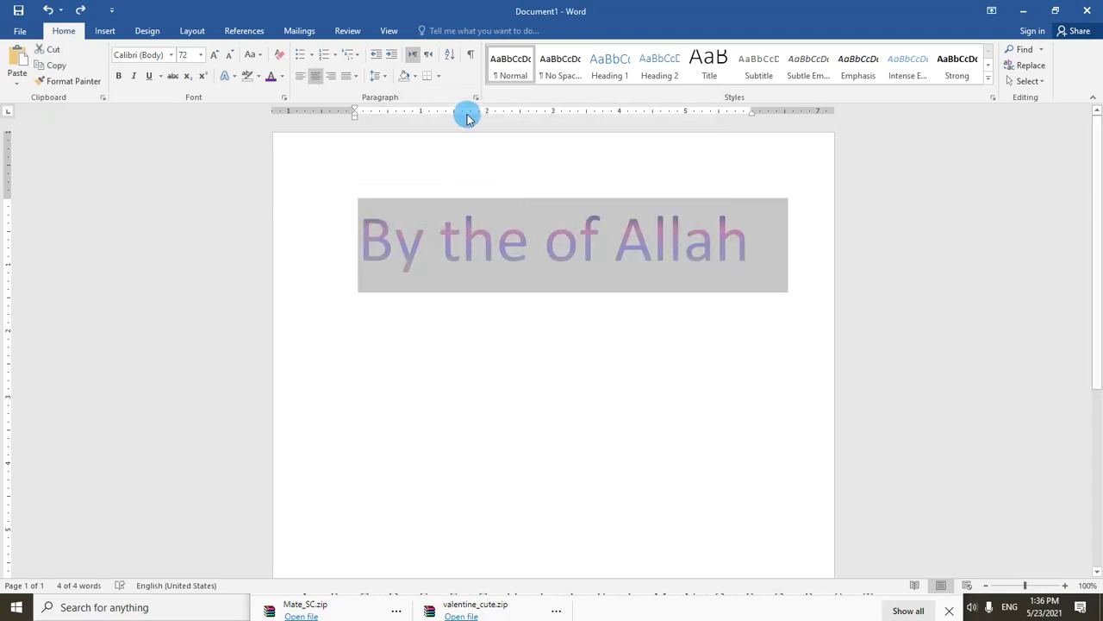
pyautogui.click(283, 96)
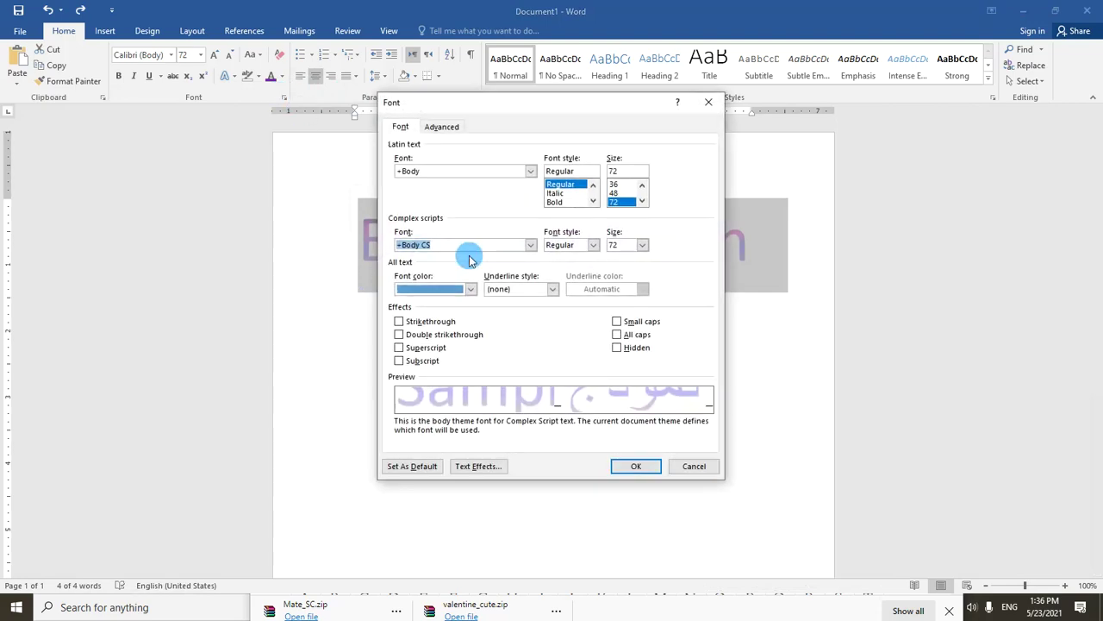
pyautogui.click(496, 466)
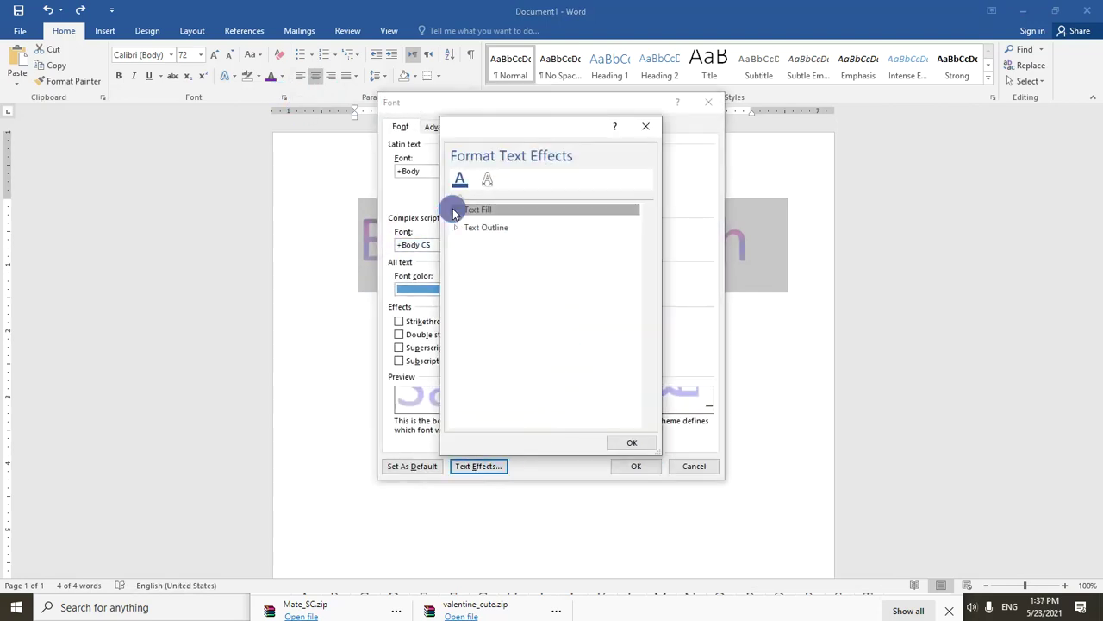
pyautogui.click(453, 211)
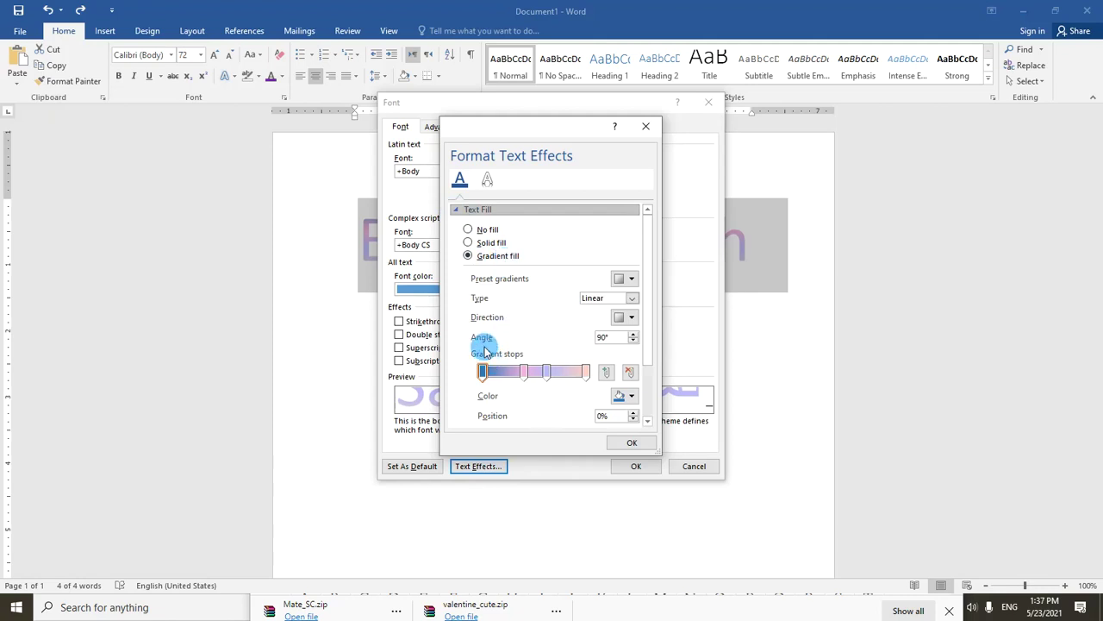
pyautogui.click(630, 316)
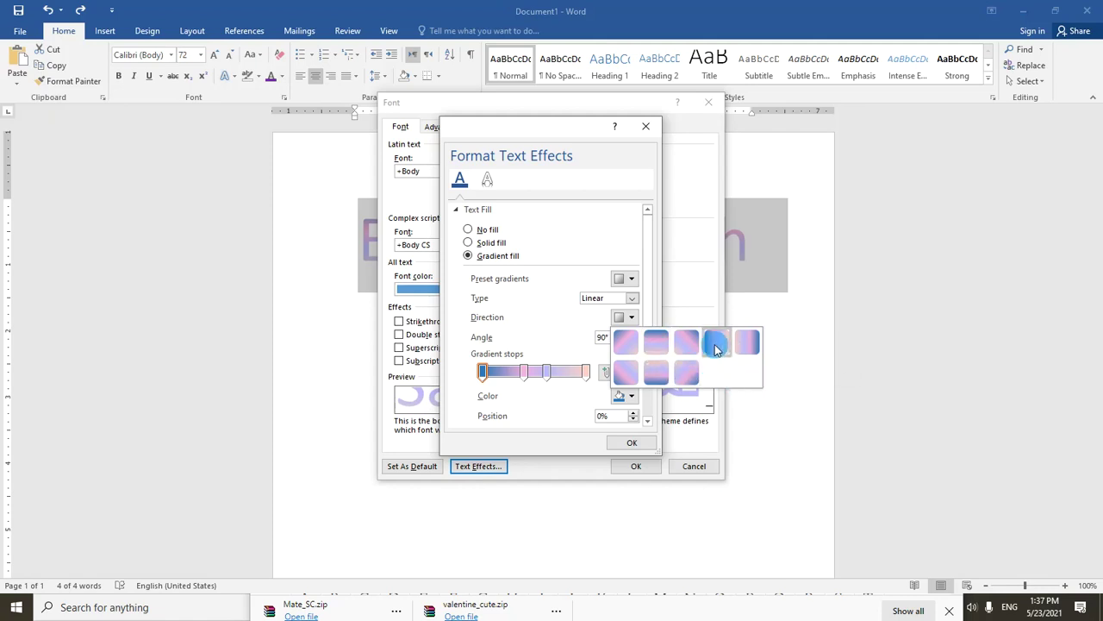
pyautogui.click(746, 343)
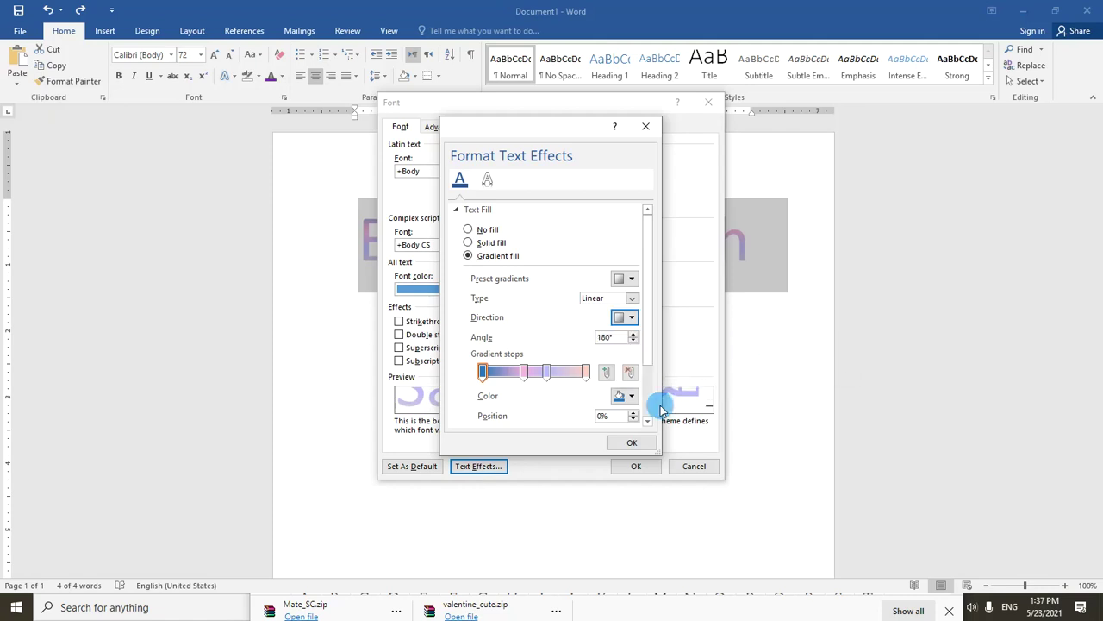
pyautogui.click(614, 443)
pyautogui.click(636, 465)
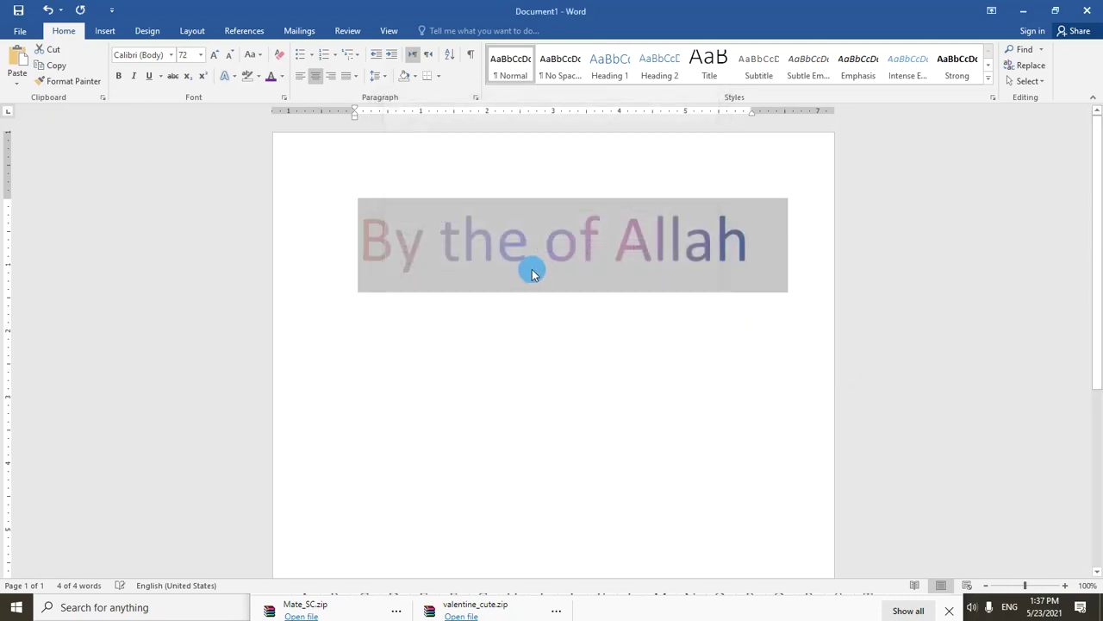
# Step: Set the title's text fill to No fill and its text outline to Gradient line
pyautogui.click(510, 331)
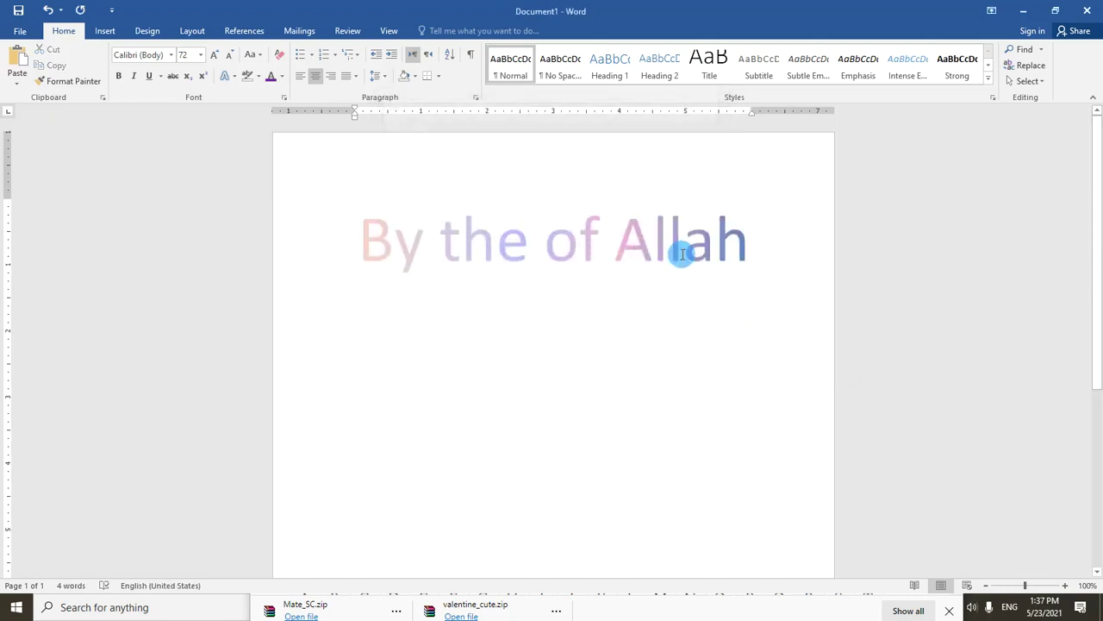
pyautogui.click(319, 244)
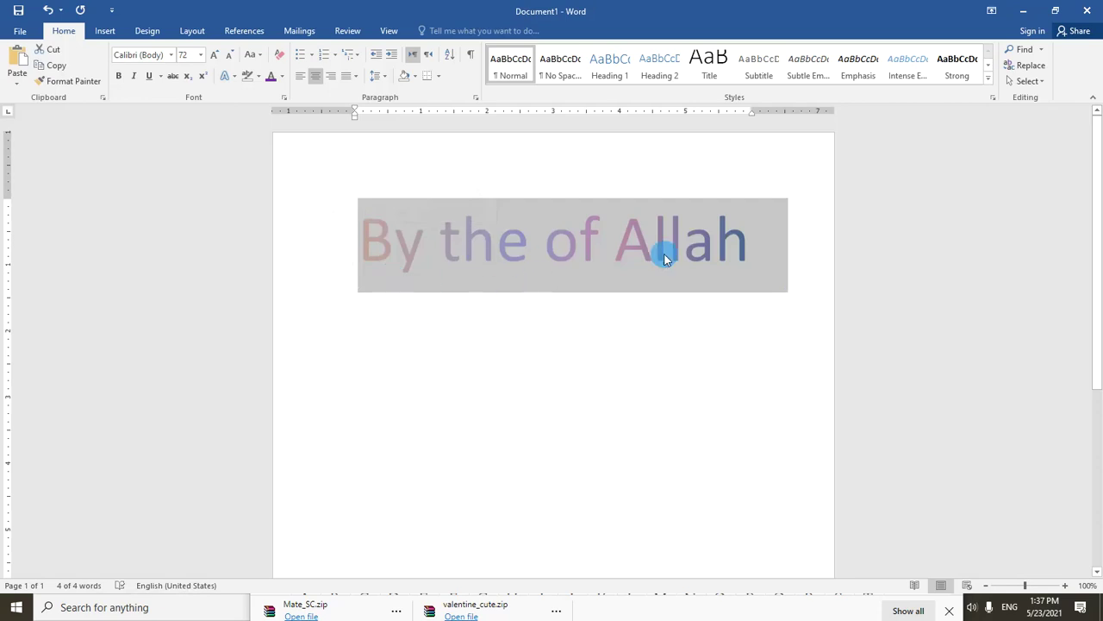
pyautogui.click(284, 97)
pyautogui.click(483, 466)
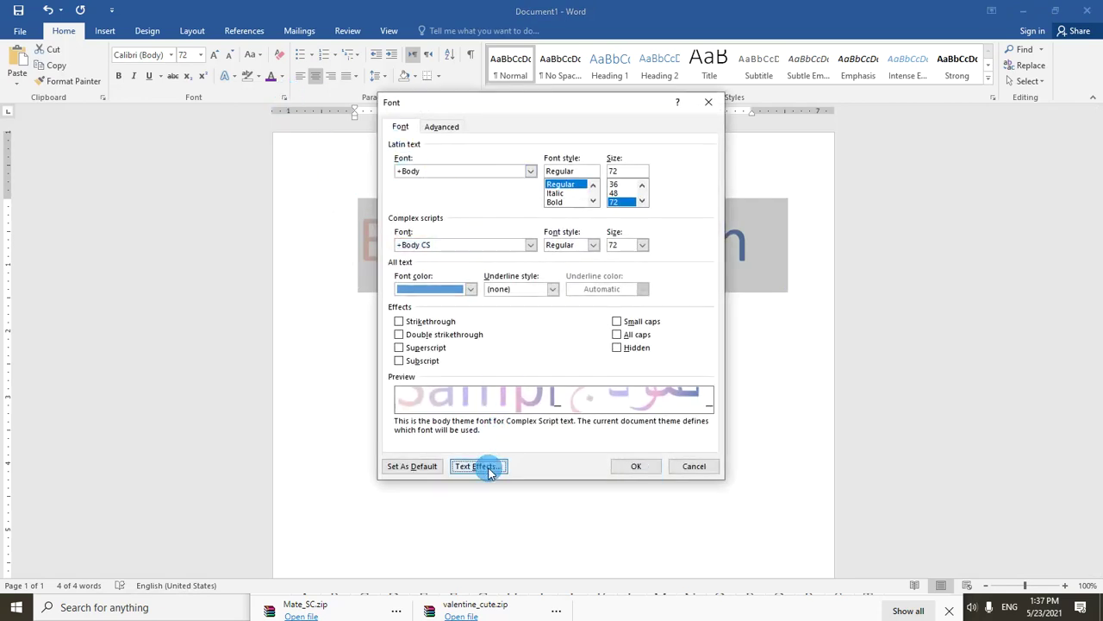
pyautogui.click(456, 210)
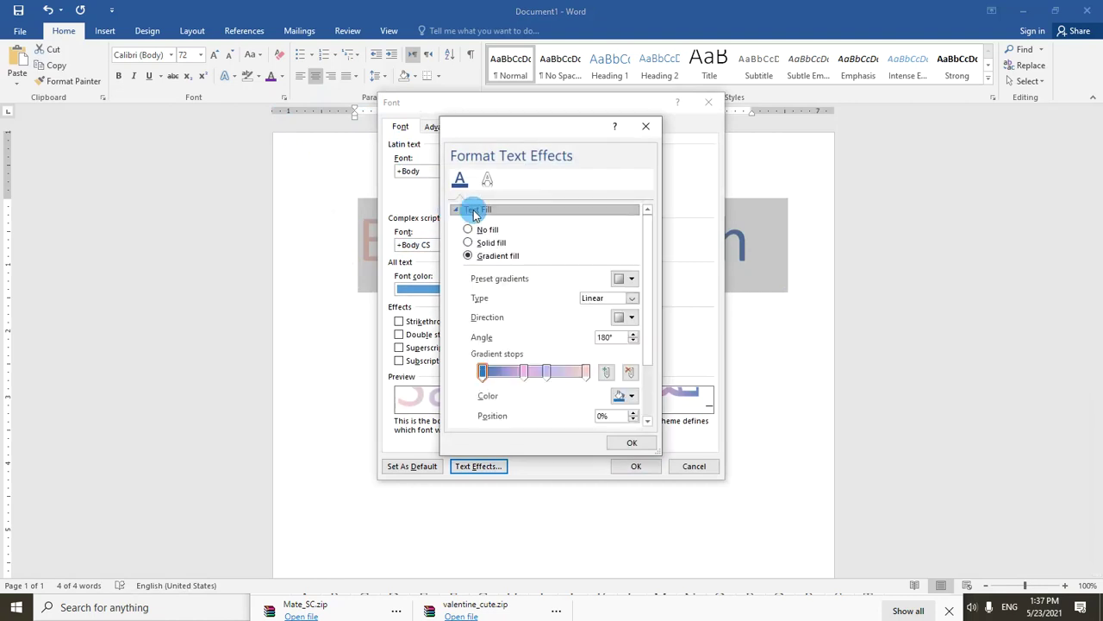
pyautogui.click(483, 233)
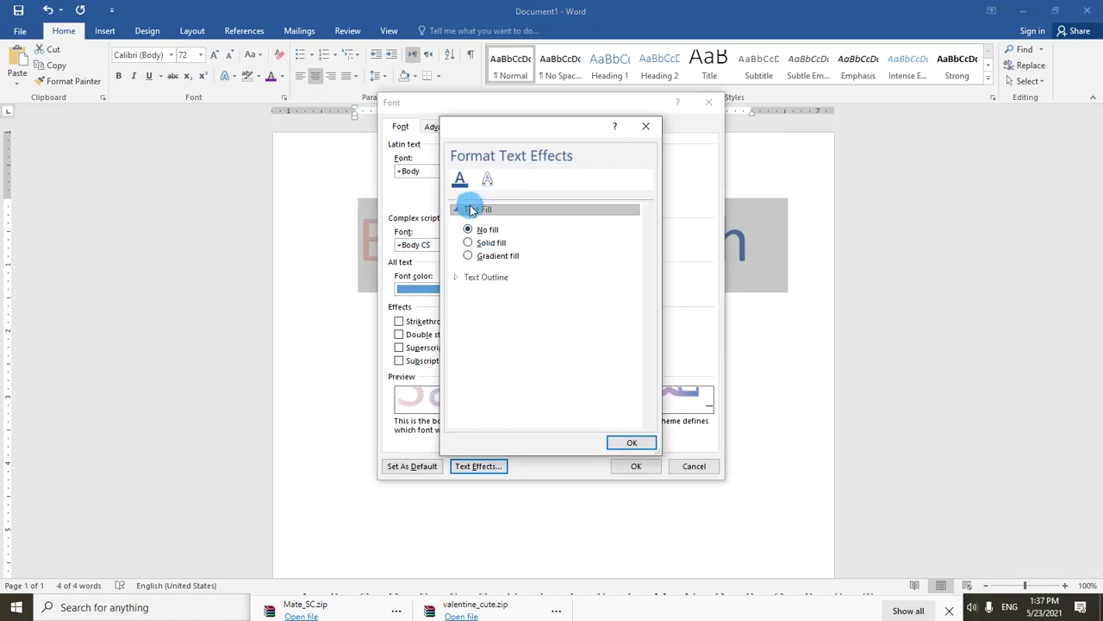
pyautogui.click(458, 279)
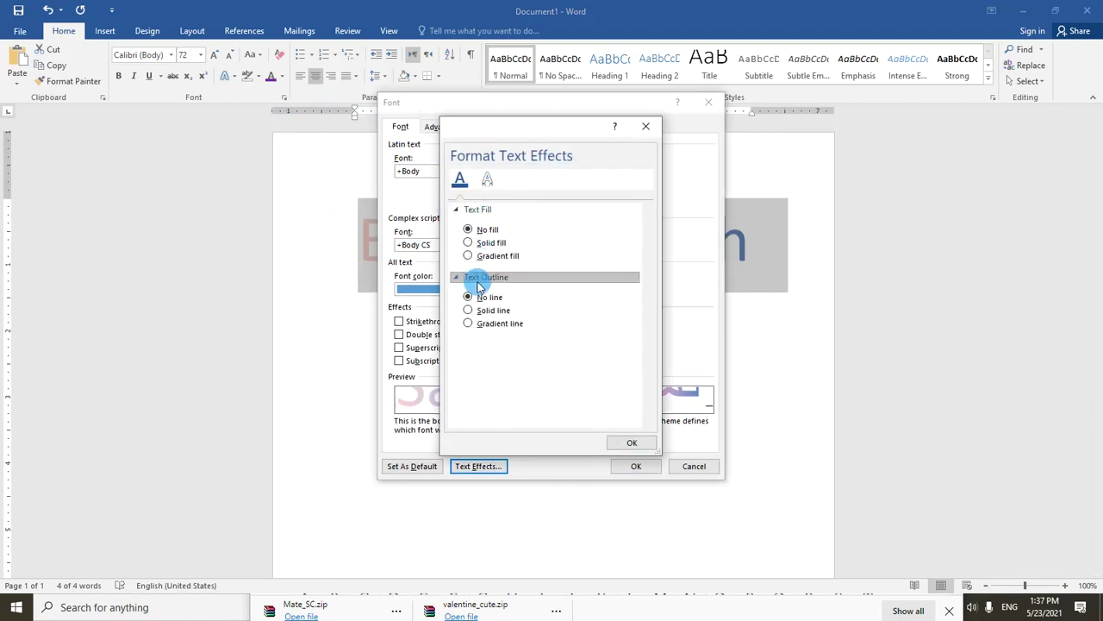
pyautogui.click(491, 323)
# Step: Rearrange the outline gradient stops and make the first stop blue
pyautogui.scroll(-1, 560, 362)
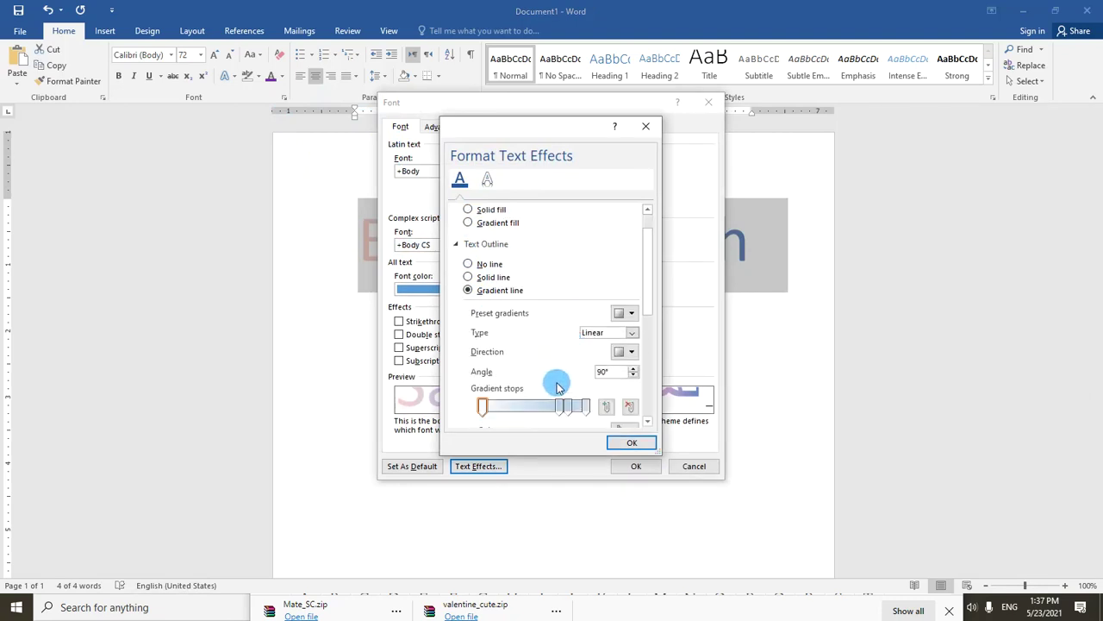
pyautogui.moveTo(558, 412); pyautogui.dragTo(527, 410)
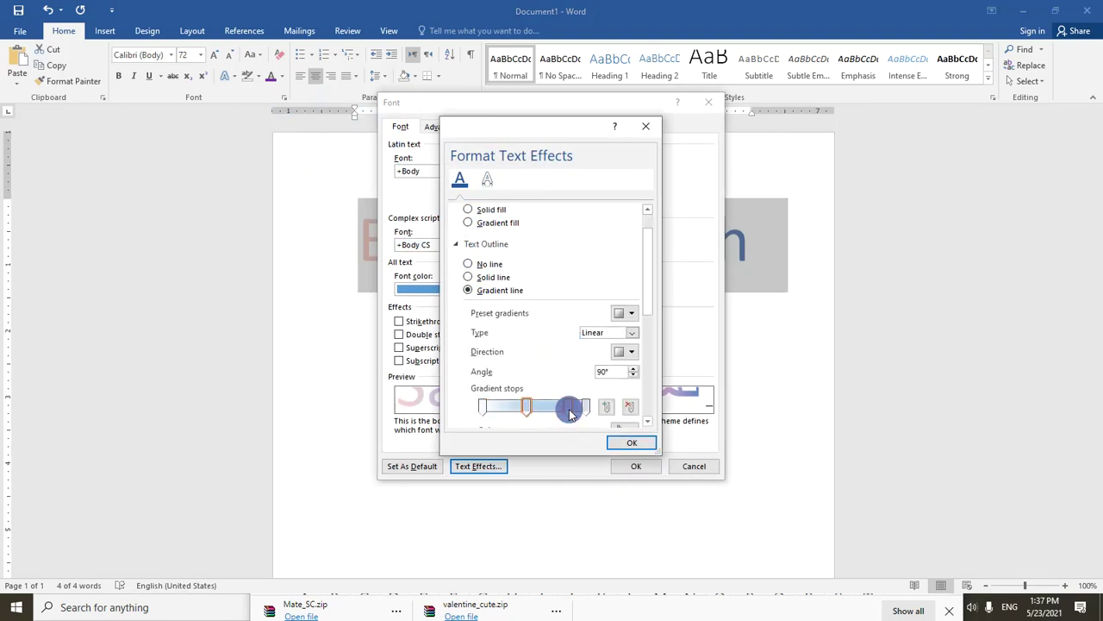
pyautogui.click(483, 410)
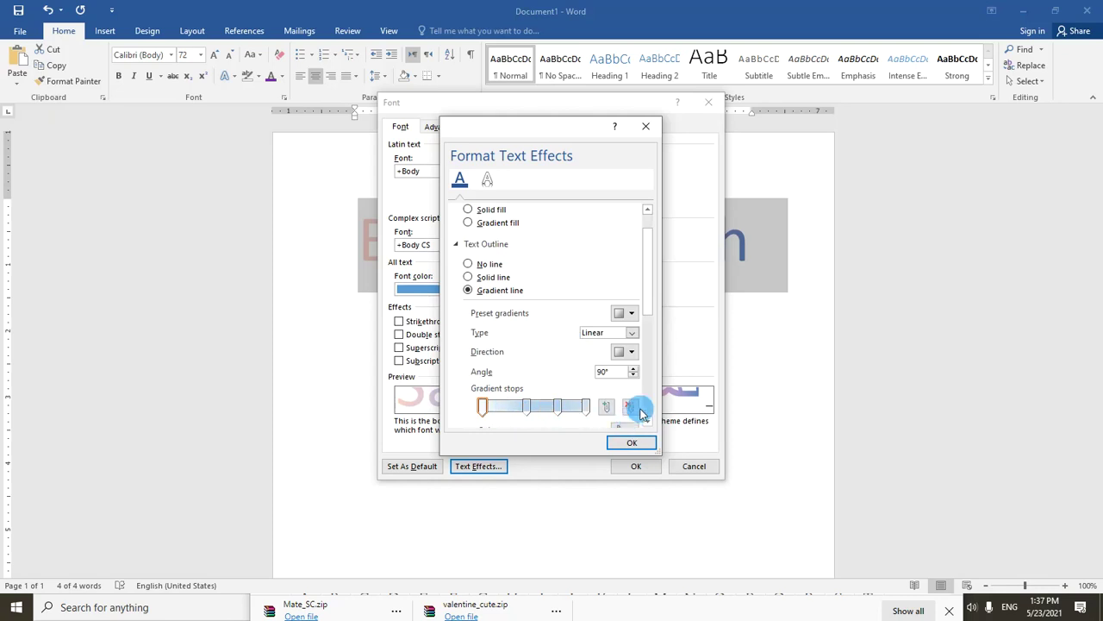
pyautogui.scroll(-3, 647, 271)
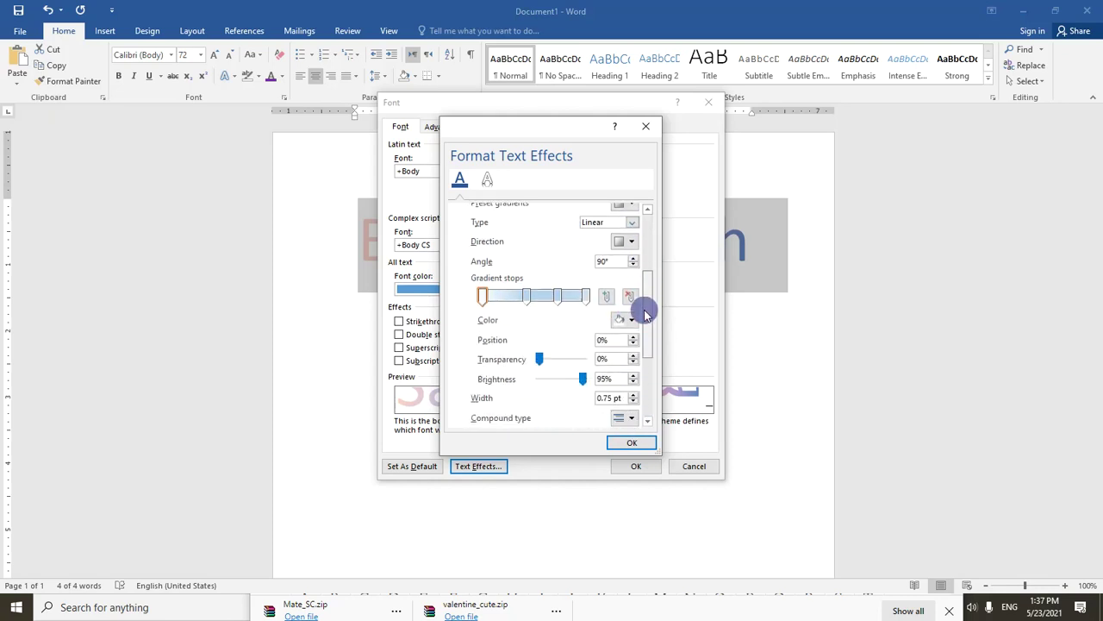
pyautogui.click(625, 319)
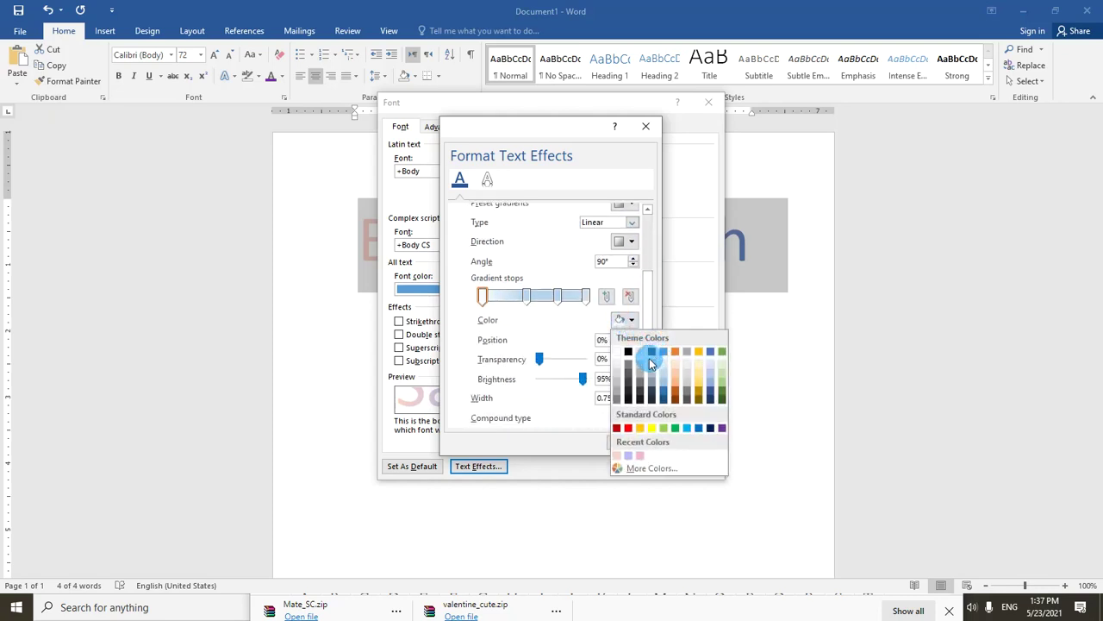
pyautogui.click(699, 428)
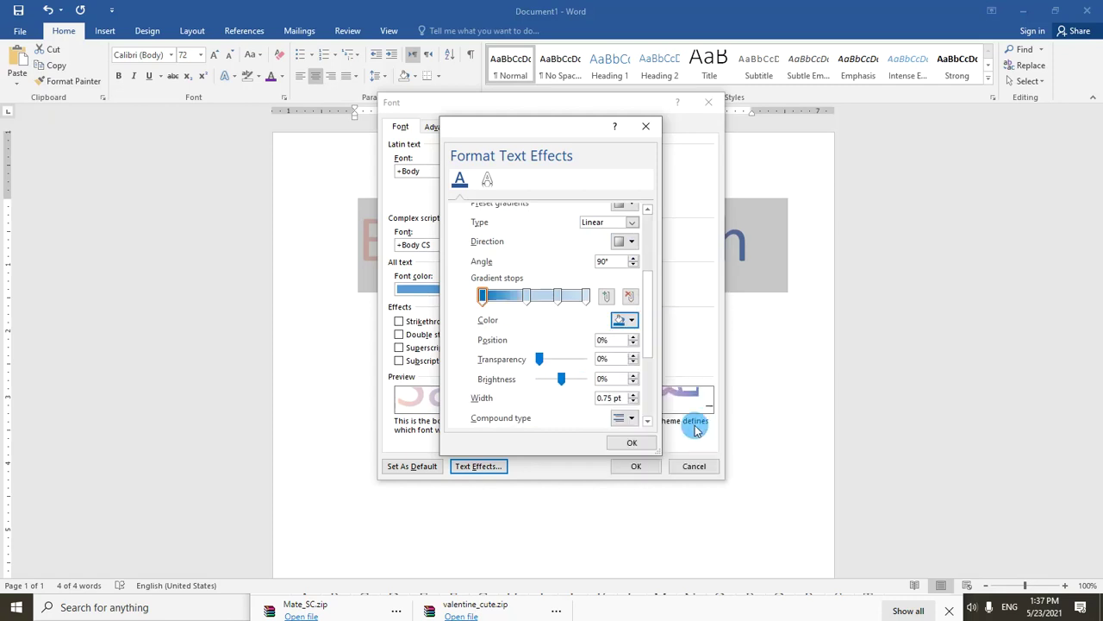
# Step: Colour the middle outline stop yellow and the 73% stop green
pyautogui.click(528, 296)
pyautogui.click(632, 320)
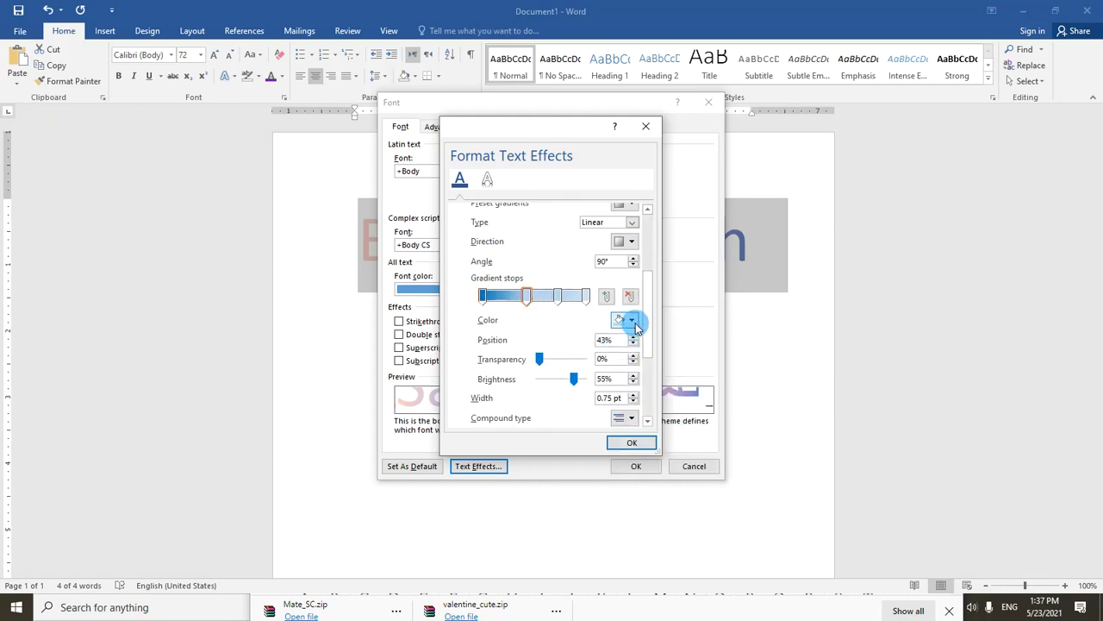
pyautogui.click(659, 431)
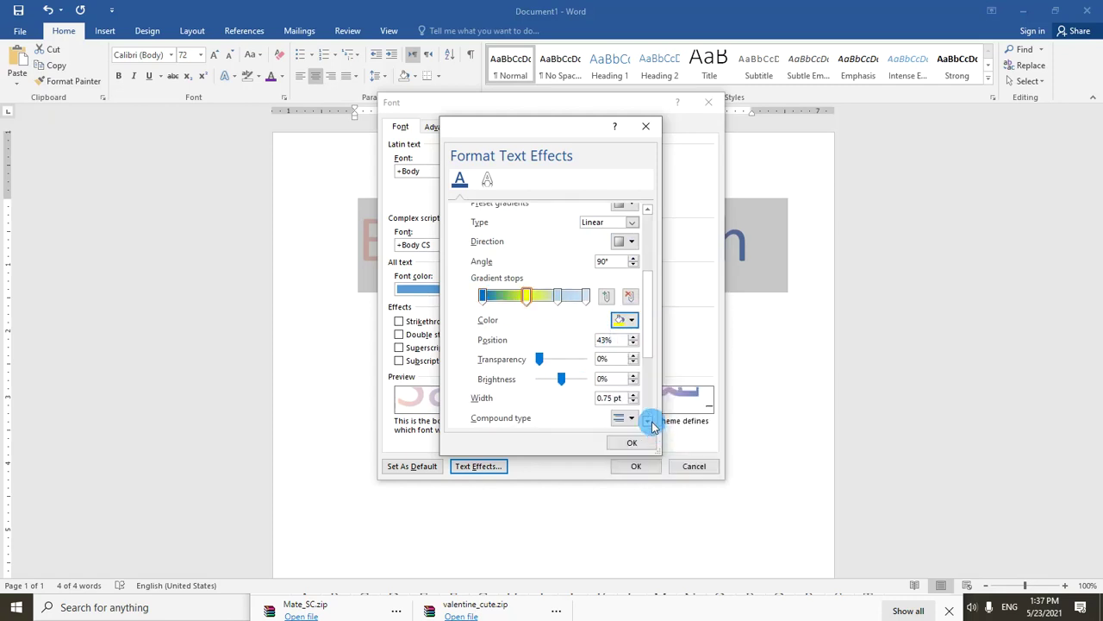
pyautogui.click(560, 296)
pyautogui.click(630, 321)
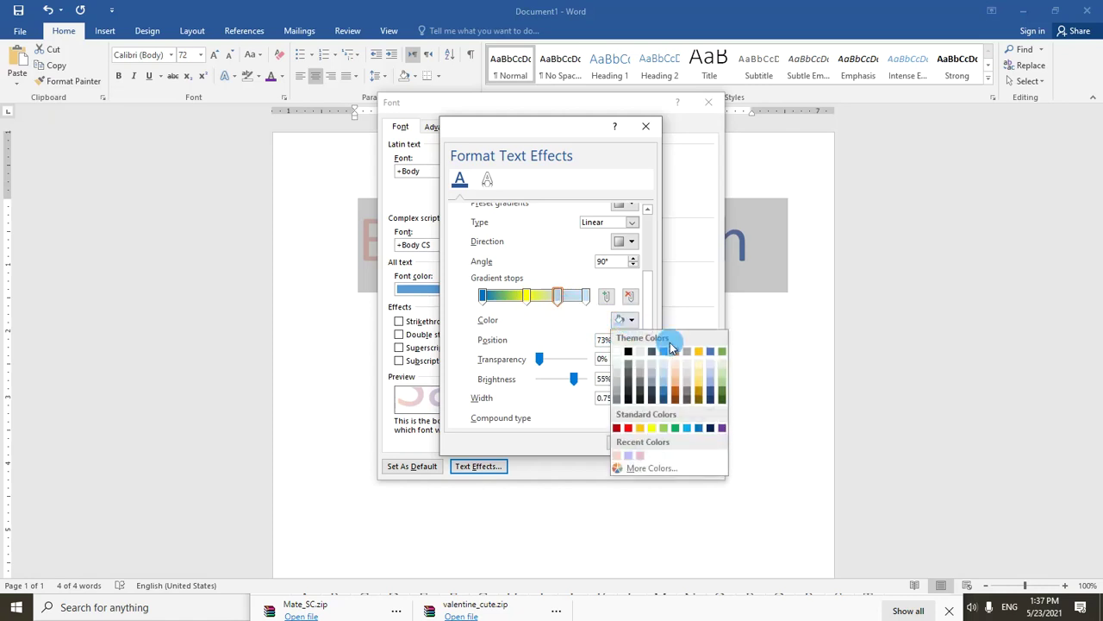
pyautogui.click(722, 353)
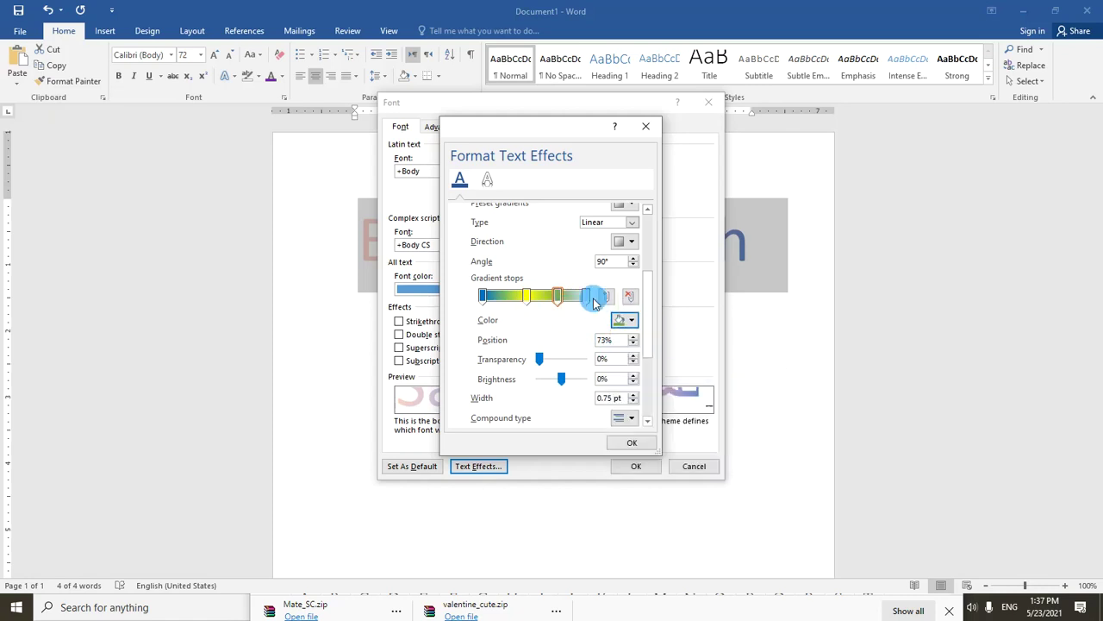
# Step: Make the last outline stop dark blue and confirm both dialogs
pyautogui.click(626, 320)
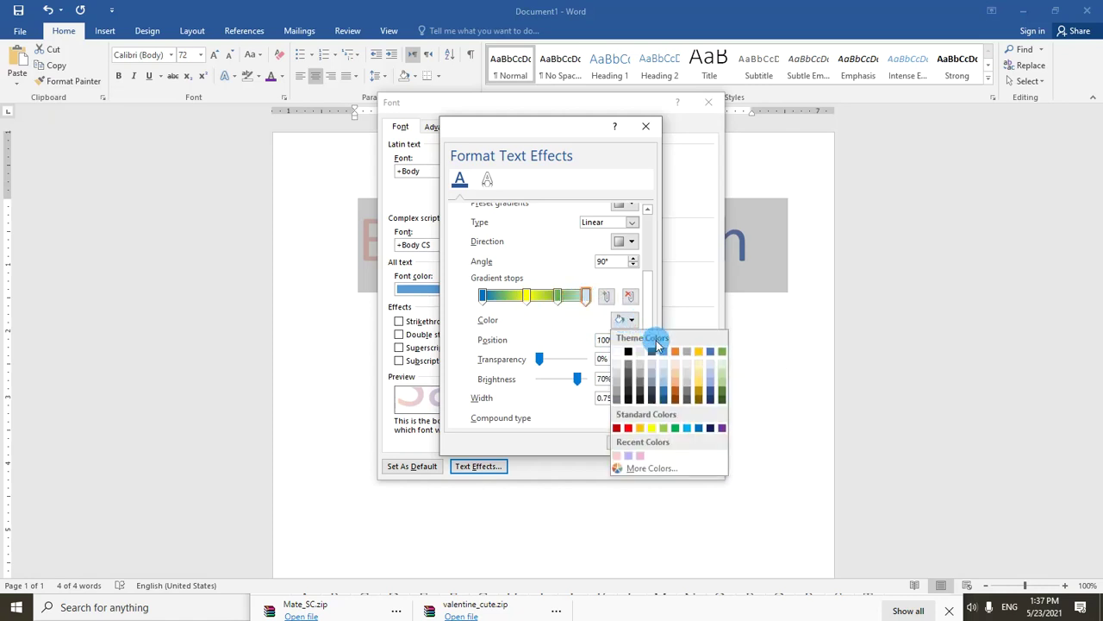
pyautogui.click(669, 396)
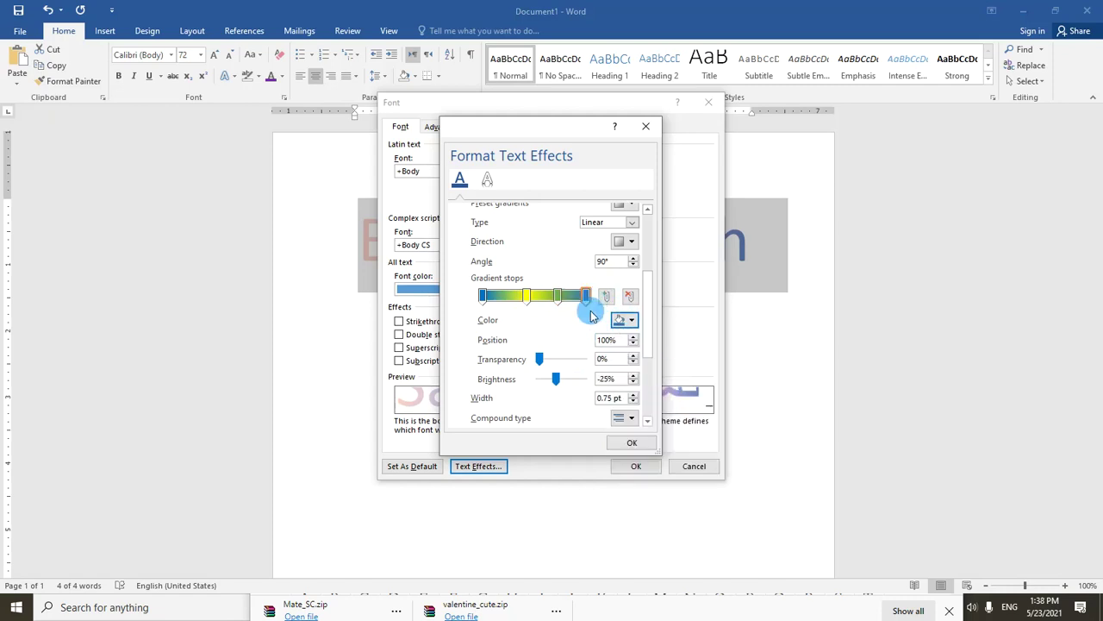
pyautogui.click(624, 445)
pyautogui.click(635, 466)
# Step: Add a plain, unformatted 'Microsoft word 2016' line below the By the of Allah heading and select it
pyautogui.click(628, 374)
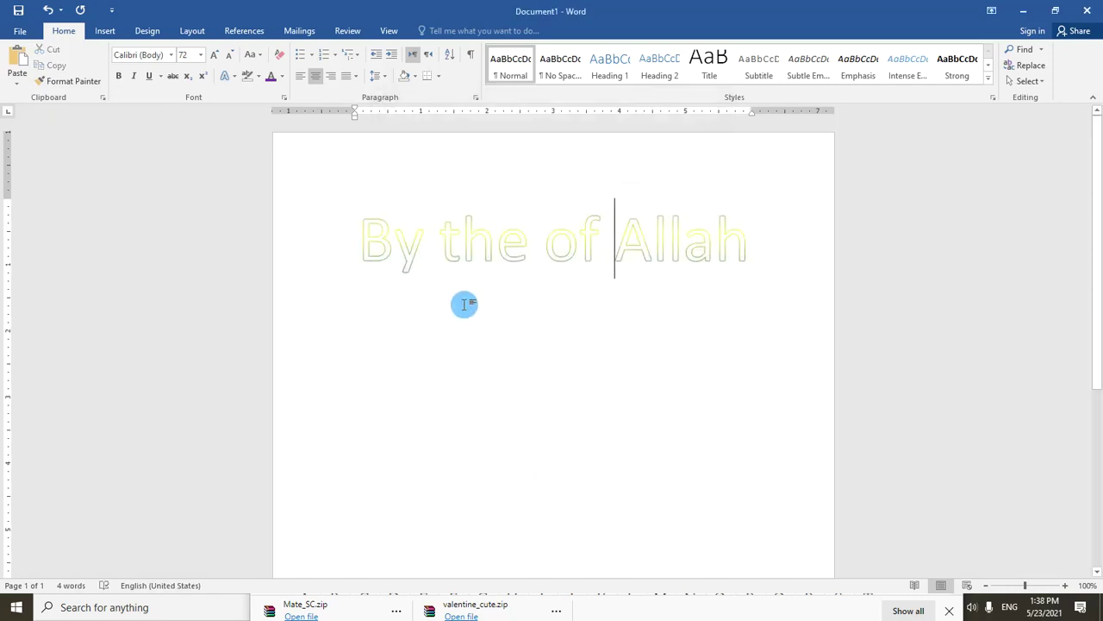
pyautogui.click(298, 245)
pyautogui.click(810, 287)
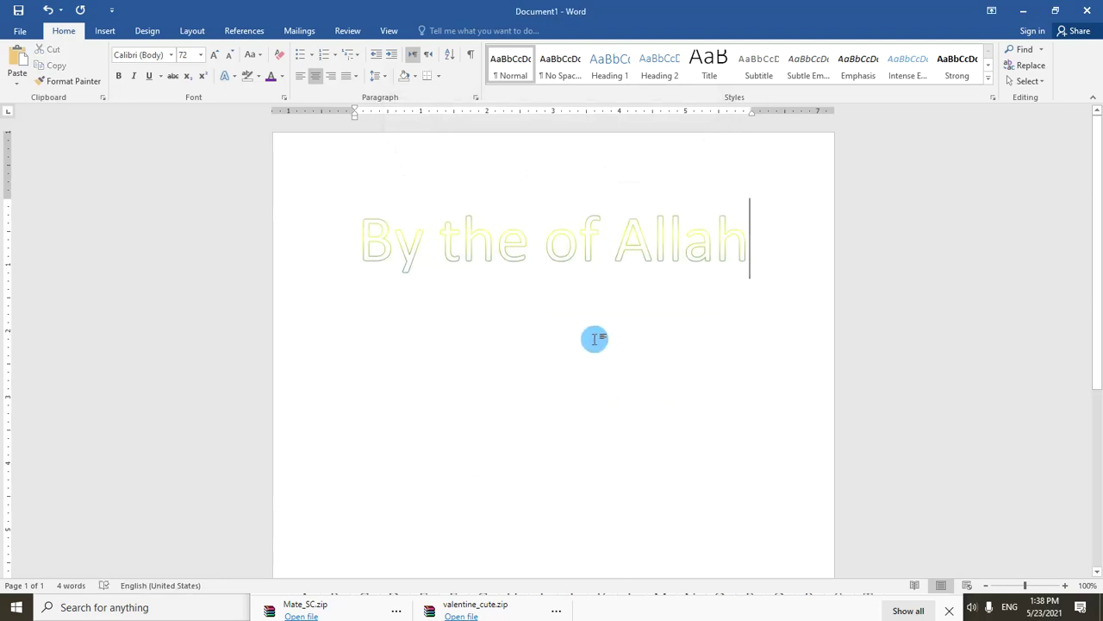
pyautogui.scroll(-1, 595, 339)
pyautogui.scroll(1, 604, 342)
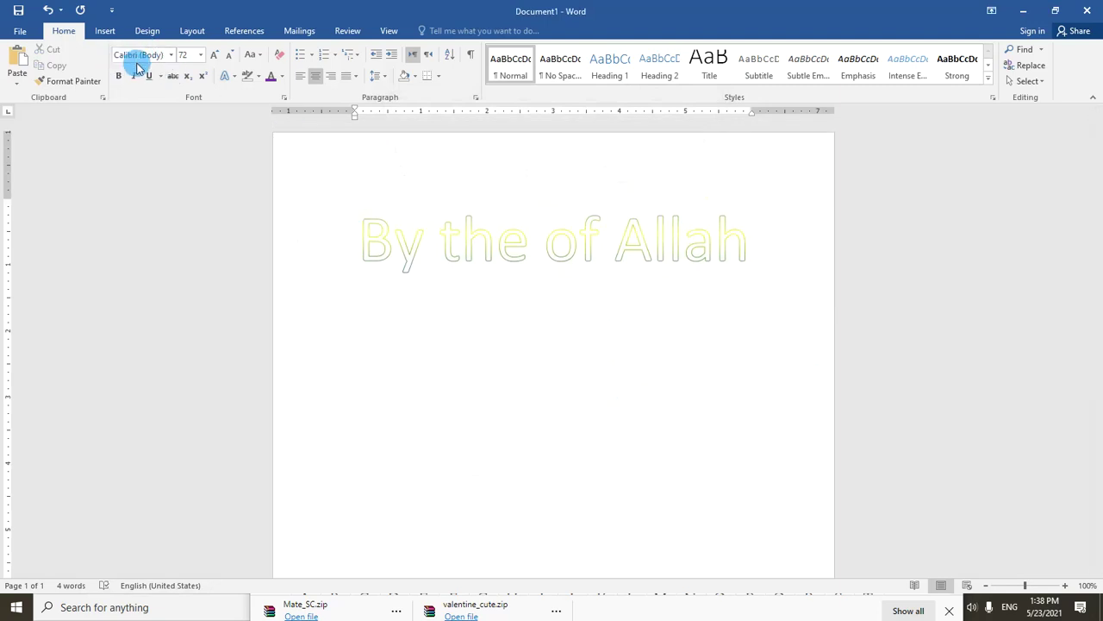
pyautogui.click(413, 383)
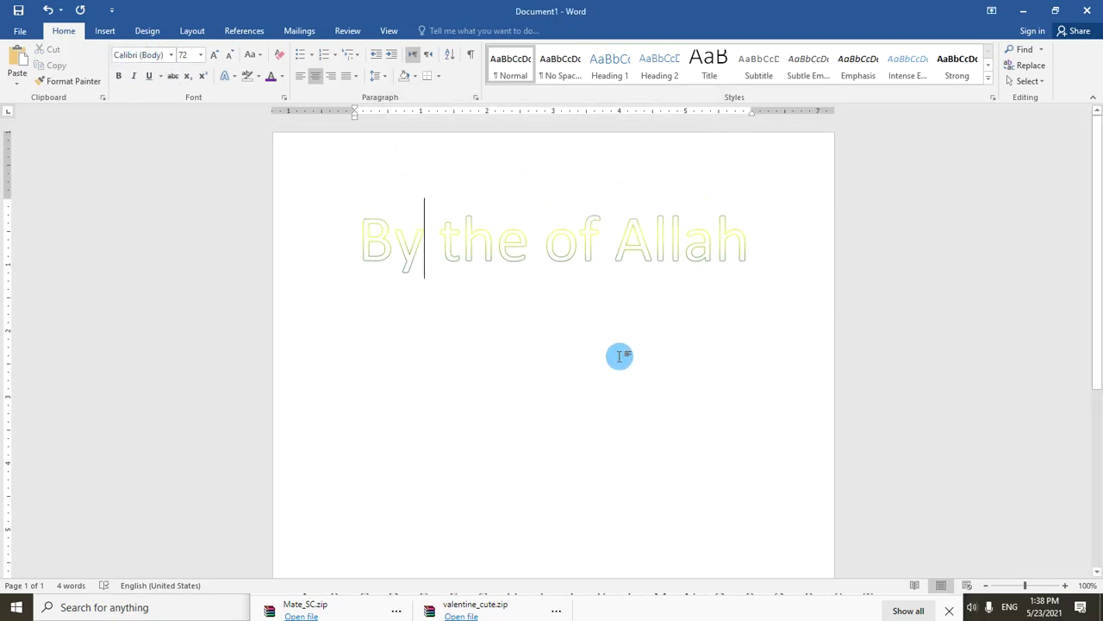
pyautogui.press('Return')
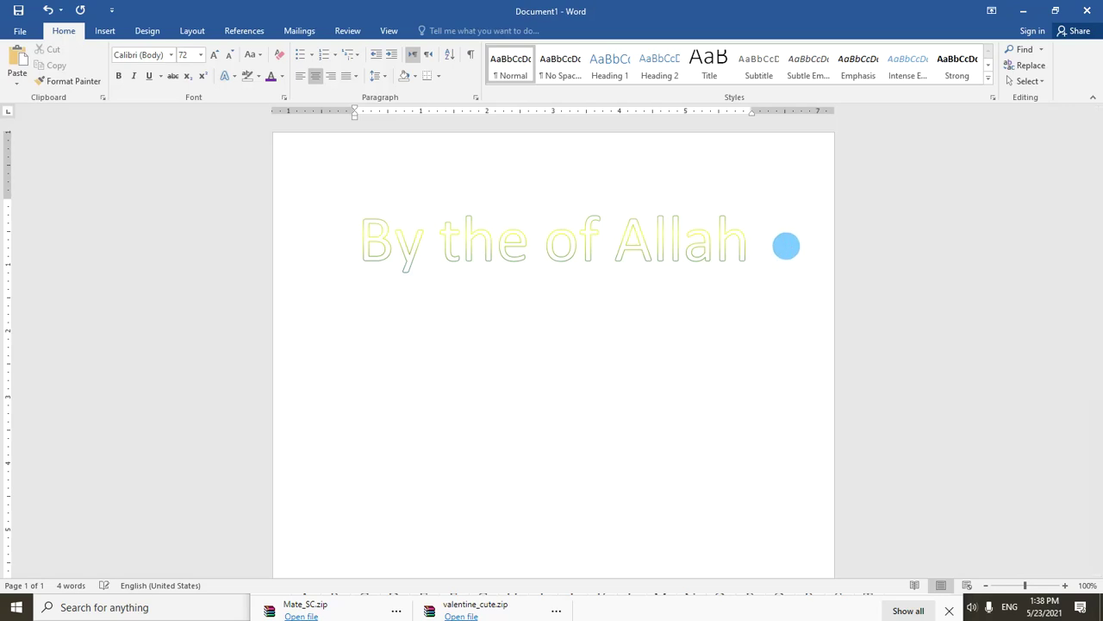
pyautogui.click(274, 62)
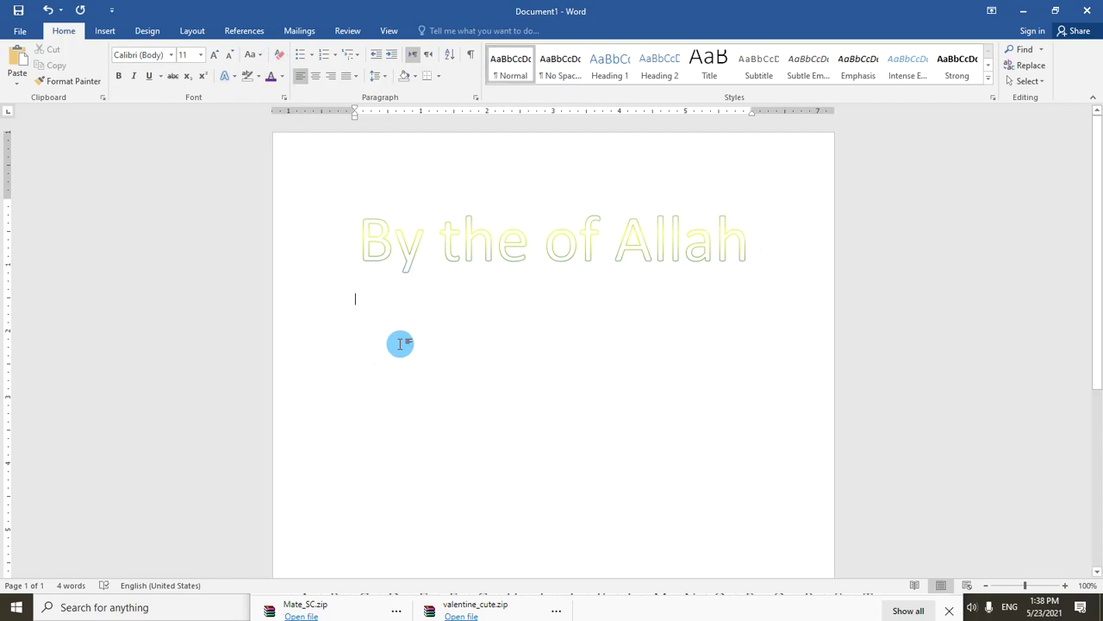
pyautogui.write('Microsoft word 2016')
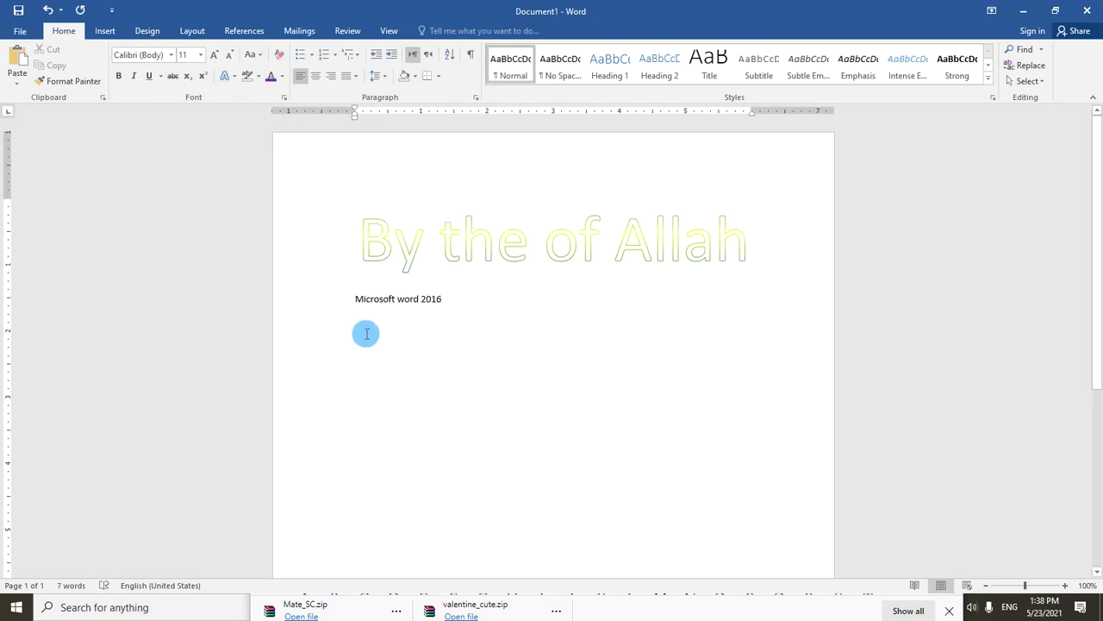
pyautogui.click(331, 300)
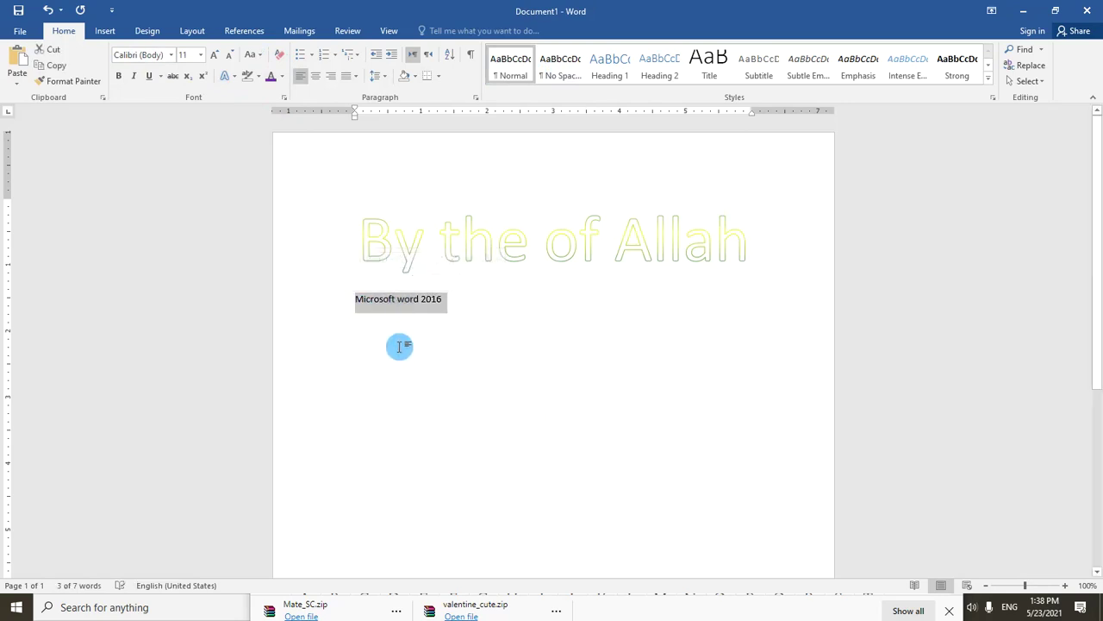
# Step: In the Font dialog, first pick DecoType Thuluth as the complex-script font
pyautogui.click(286, 100)
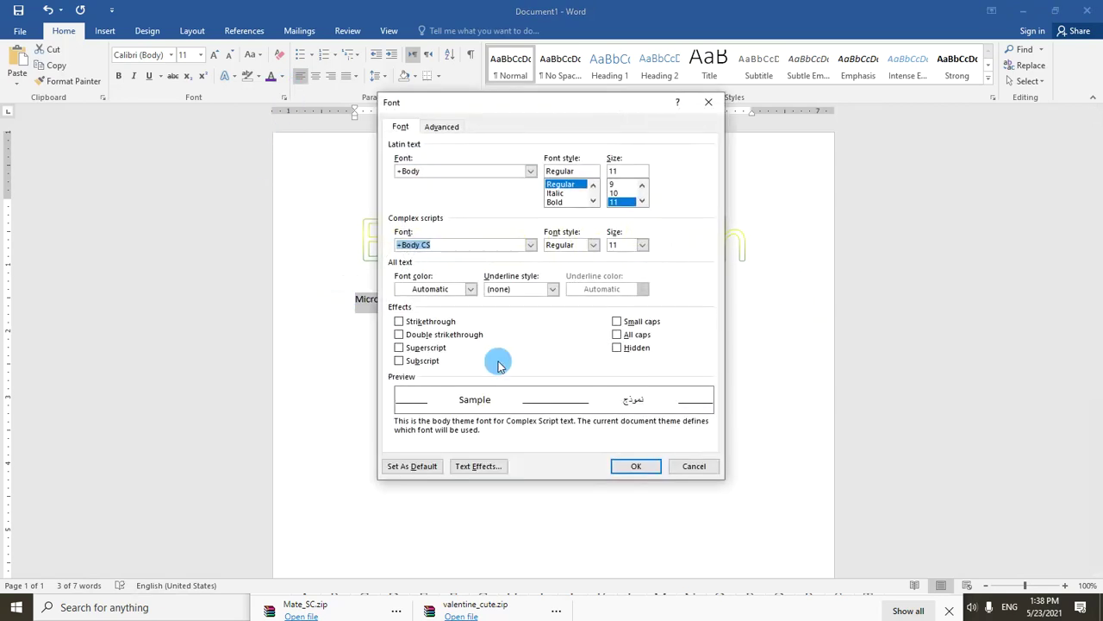
pyautogui.moveTo(518, 108); pyautogui.dragTo(683, 112)
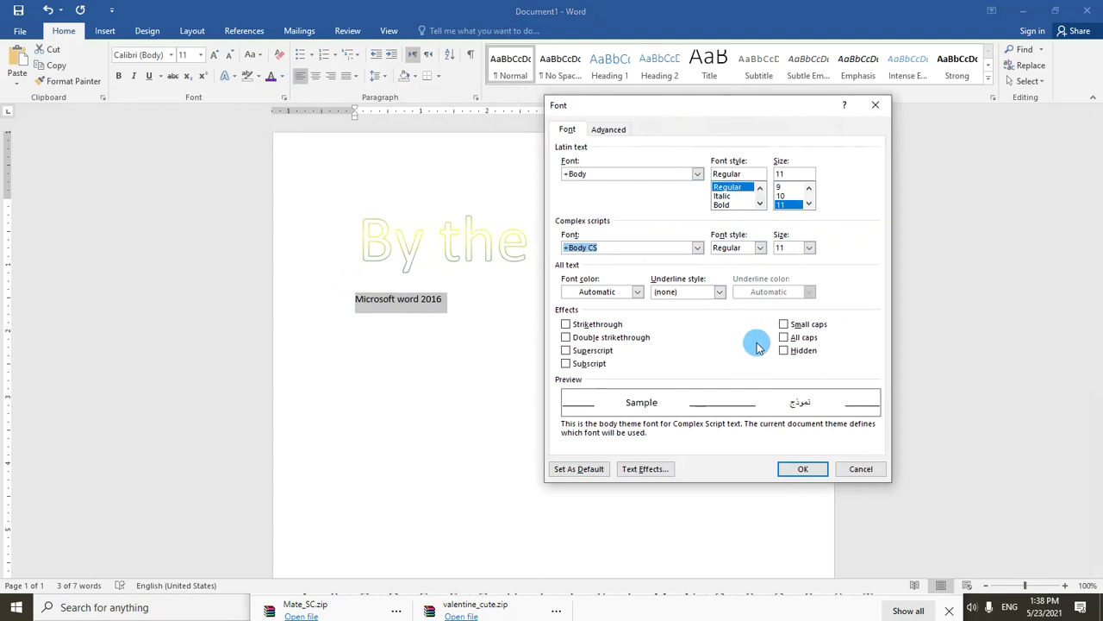
pyautogui.click(698, 248)
pyautogui.scroll(-2, 681, 282)
pyautogui.scroll(-1, 681, 285)
pyautogui.scroll(-1, 680, 293)
pyautogui.scroll(-1, 679, 293)
pyautogui.scroll(-1, 679, 290)
pyautogui.click(611, 281)
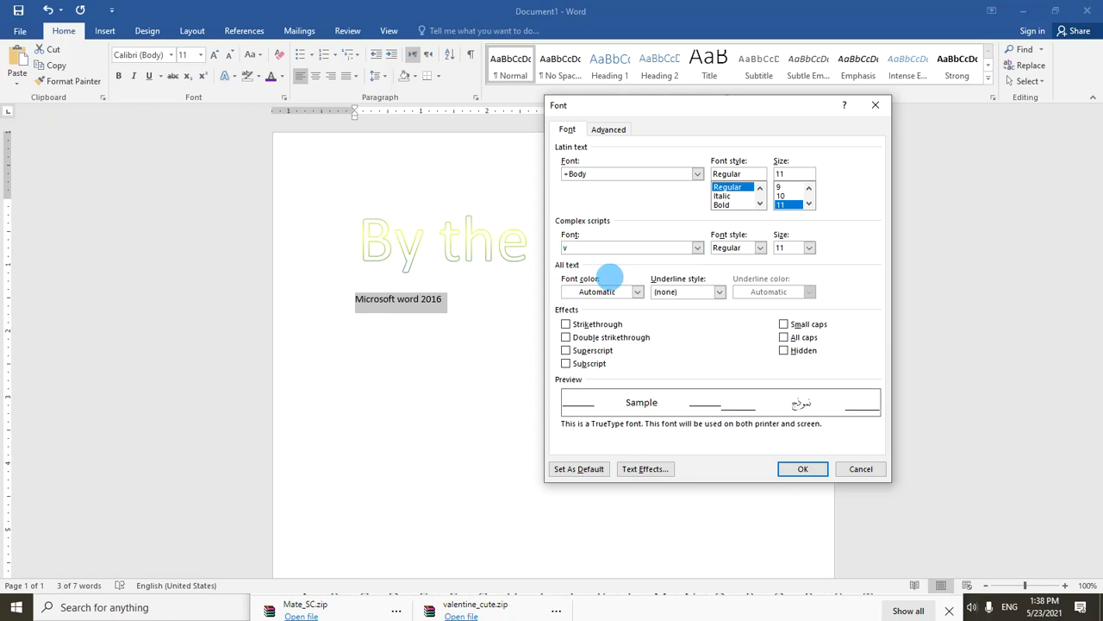
# Step: Switch the complex-script font to Sakkal Majalla
pyautogui.click(697, 249)
pyautogui.click(697, 298)
pyautogui.click(697, 298)
pyautogui.click(697, 298)
pyautogui.click(697, 298)
pyautogui.click(697, 298)
pyautogui.click(698, 298)
pyautogui.click(697, 299)
pyautogui.click(698, 298)
pyautogui.click(697, 298)
pyautogui.click(697, 298)
pyautogui.click(697, 298)
pyautogui.click(698, 299)
pyautogui.click(697, 299)
pyautogui.click(697, 298)
pyautogui.click(698, 261)
pyautogui.click(697, 261)
pyautogui.click(697, 261)
pyautogui.click(698, 261)
pyautogui.click(697, 261)
pyautogui.click(698, 261)
pyautogui.click(698, 261)
pyautogui.click(697, 261)
pyautogui.click(603, 268)
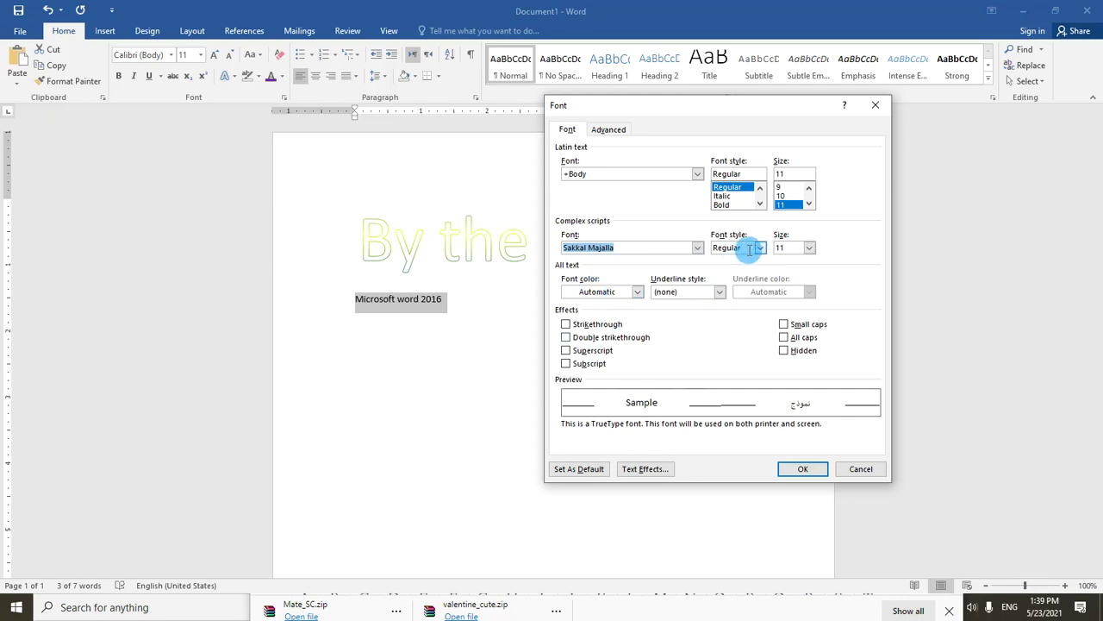
# Step: Set the complex-script size to 12 pt and apply the font settings
pyautogui.click(812, 250)
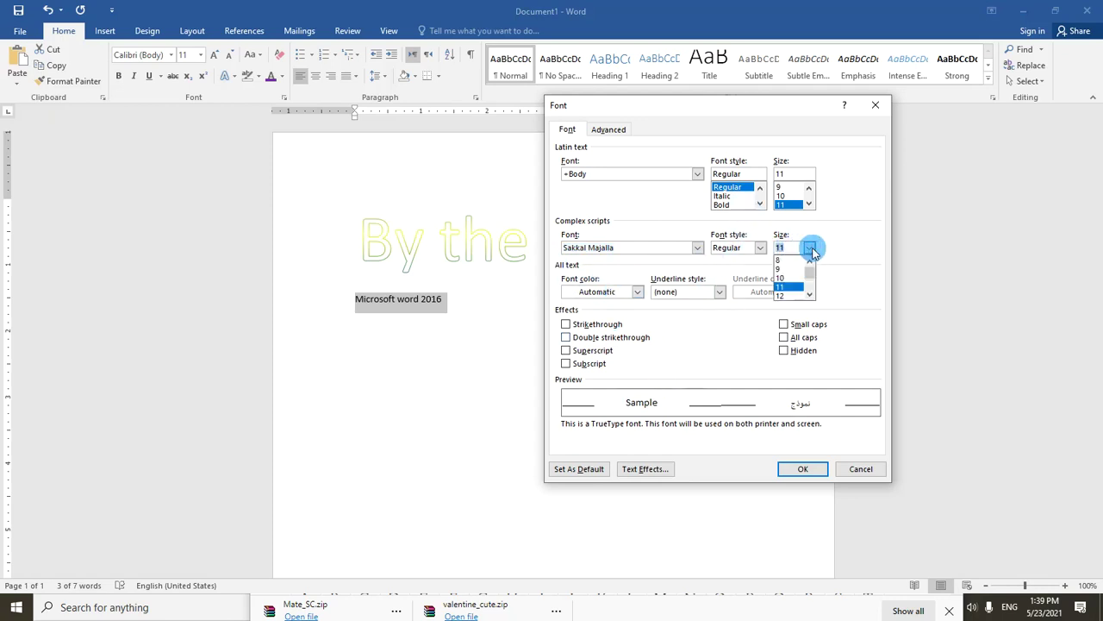
pyautogui.click(793, 297)
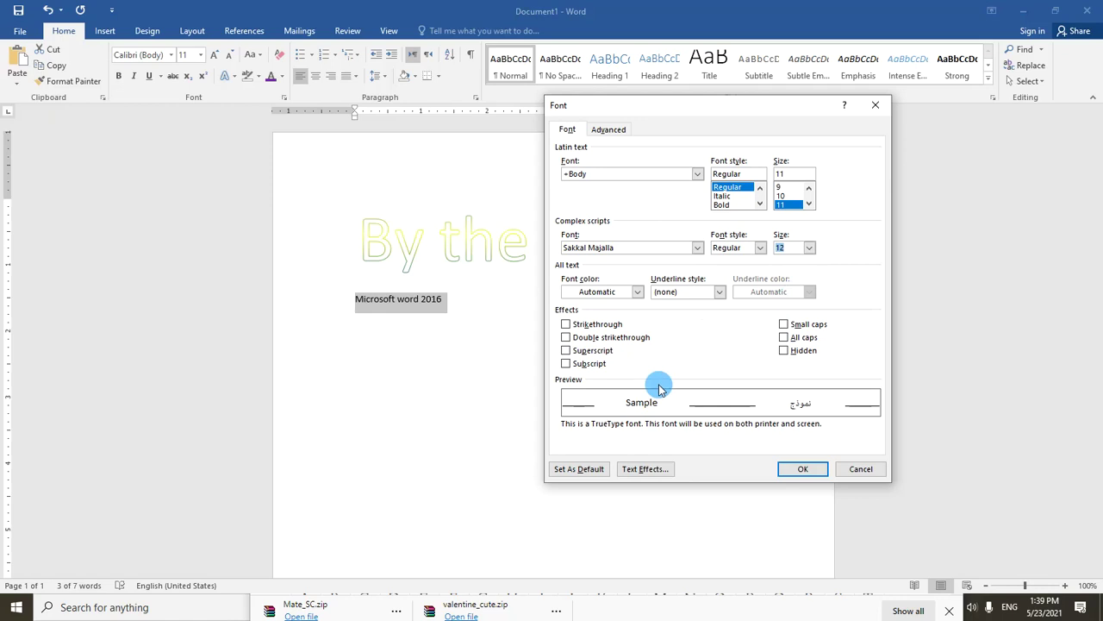
pyautogui.click(800, 469)
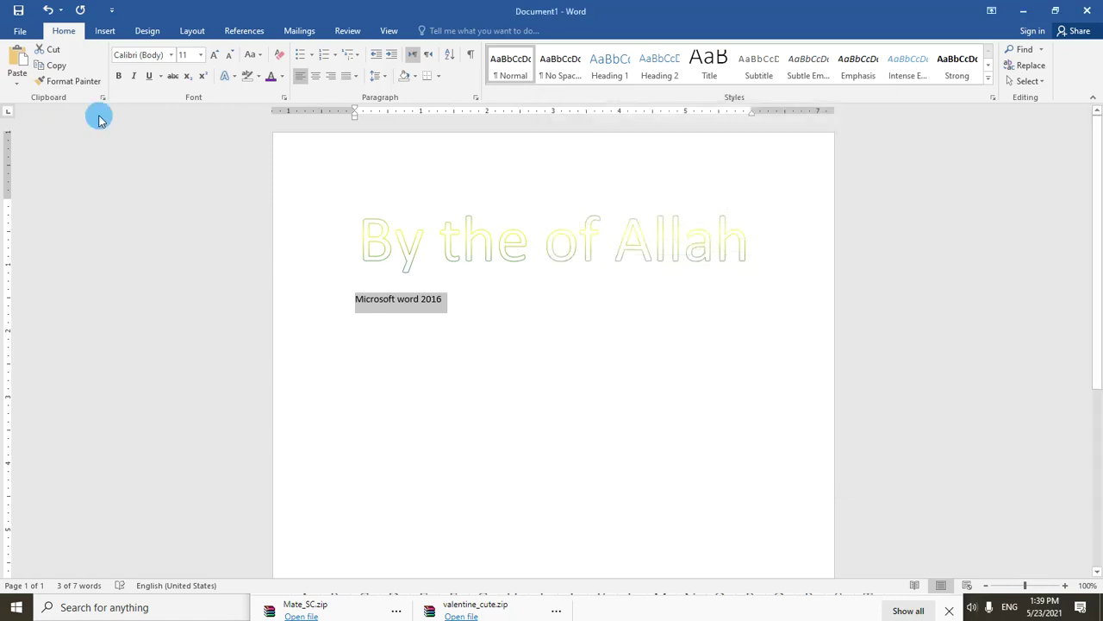
# Step: Apply Valentine Cute at 12 pt to the whole 'Microsoft word 2016' line
pyautogui.click(373, 299)
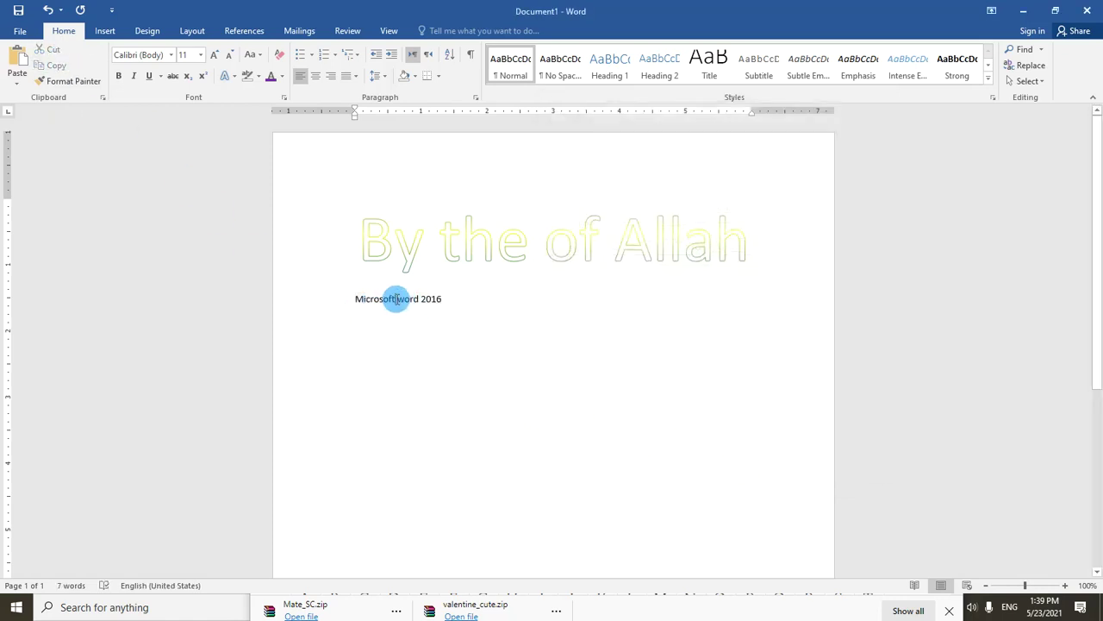
pyautogui.tripleClick(395, 299)
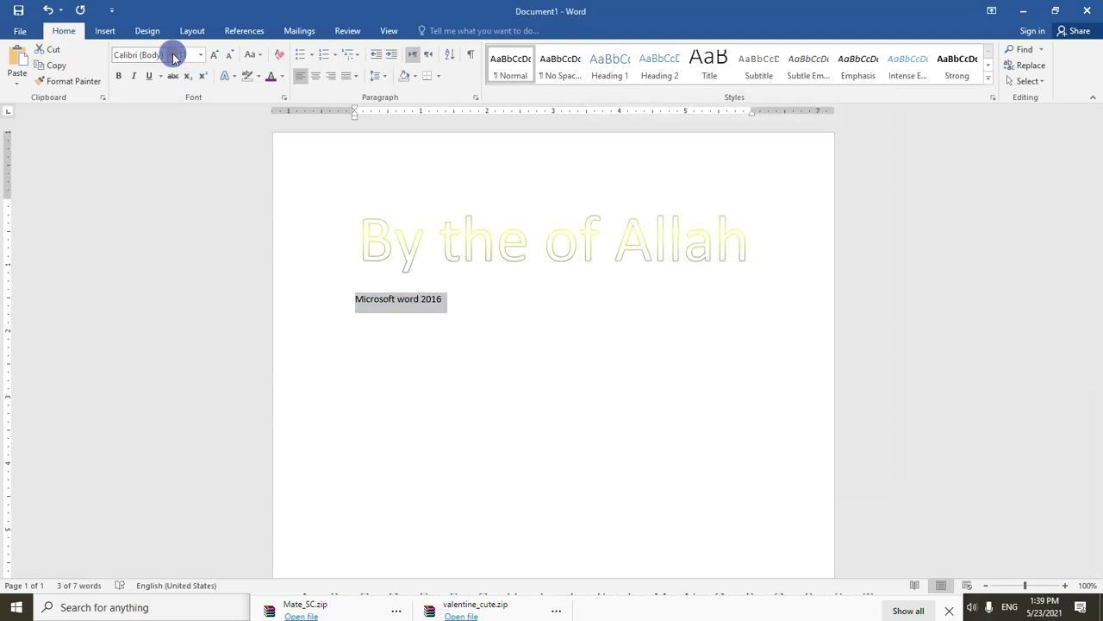
pyautogui.click(174, 56)
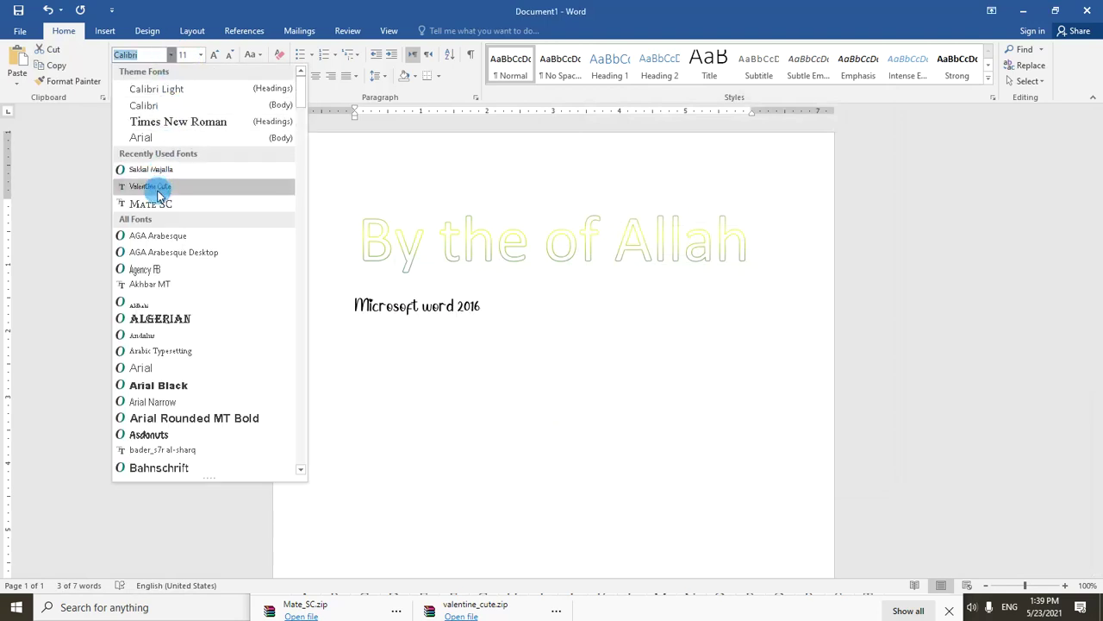
pyautogui.click(160, 188)
pyautogui.click(201, 56)
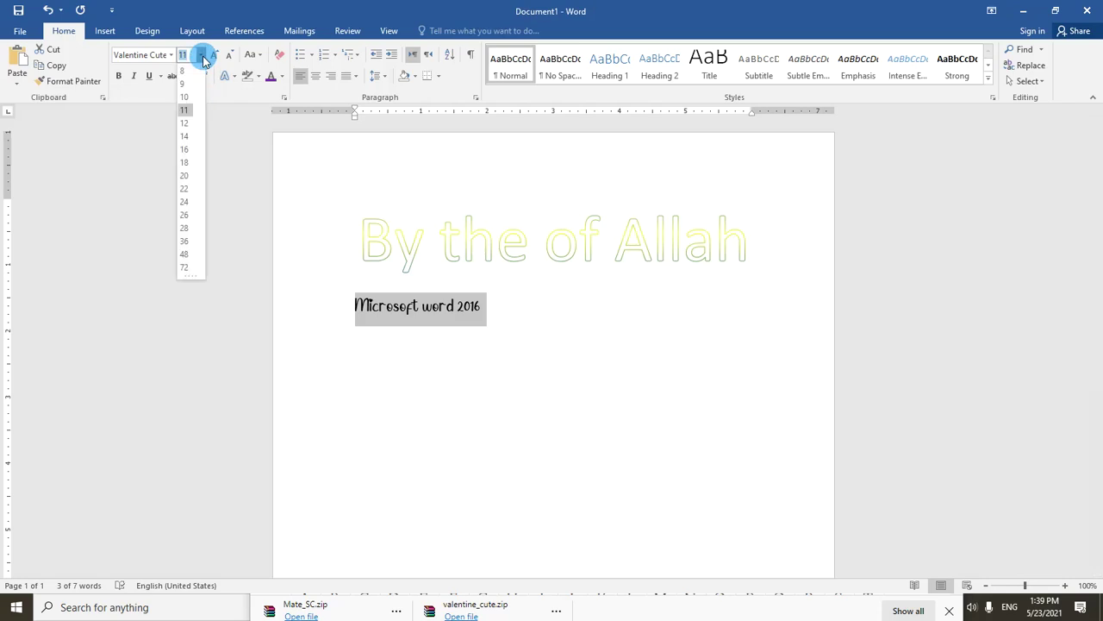
pyautogui.click(184, 123)
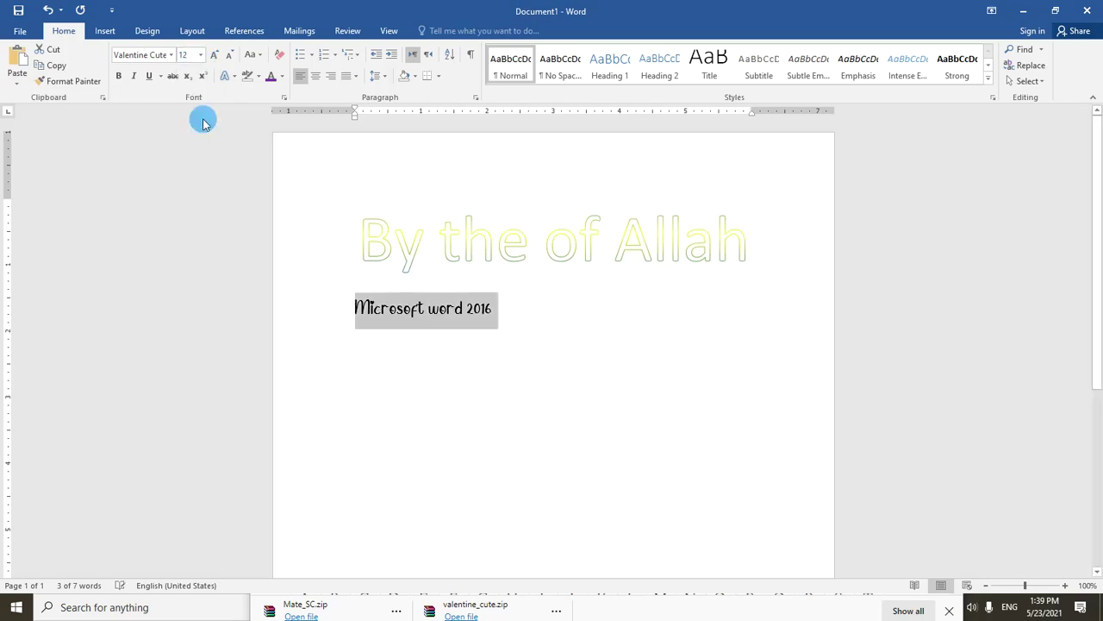
pyautogui.click(288, 99)
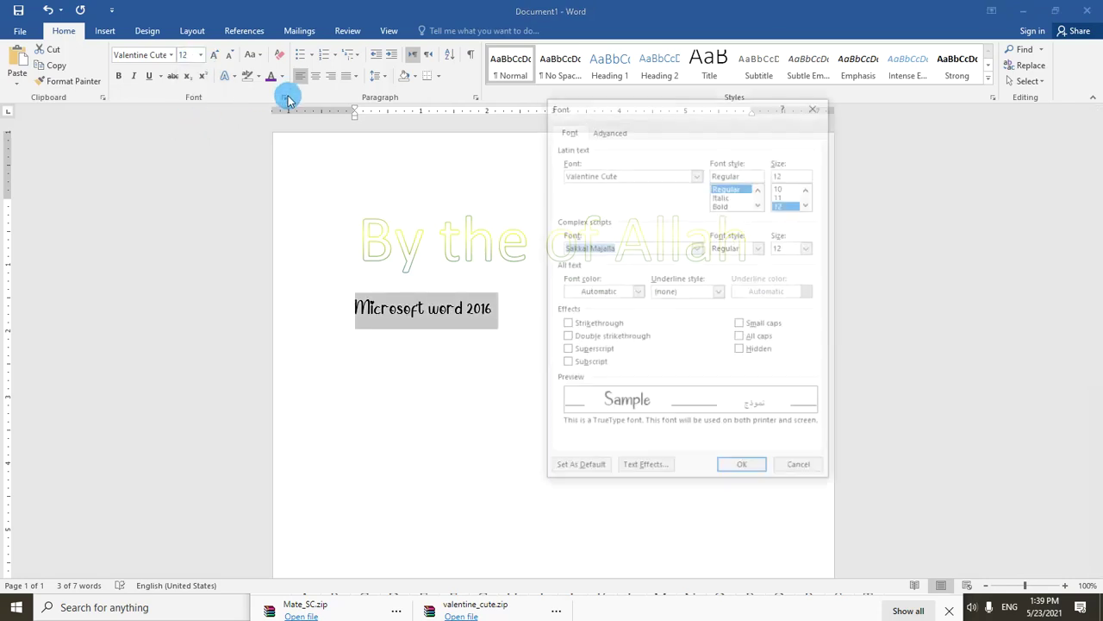
# Step: Make Valentine Cute 12 pt the default for all Normal-template documents, then start a new blank document
pyautogui.click(571, 470)
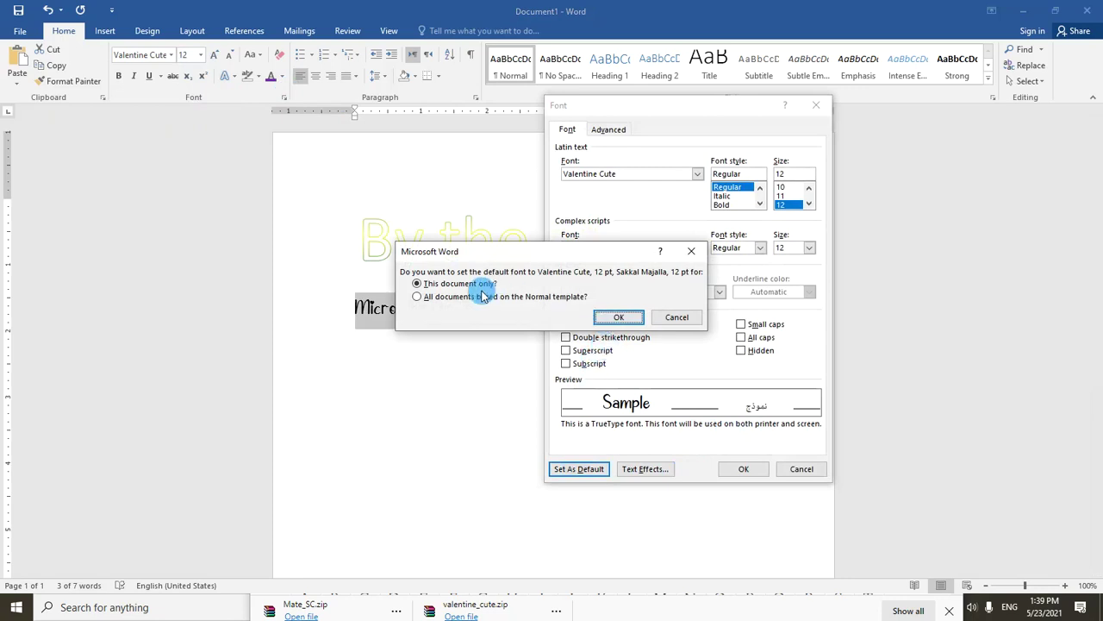
pyautogui.click(469, 297)
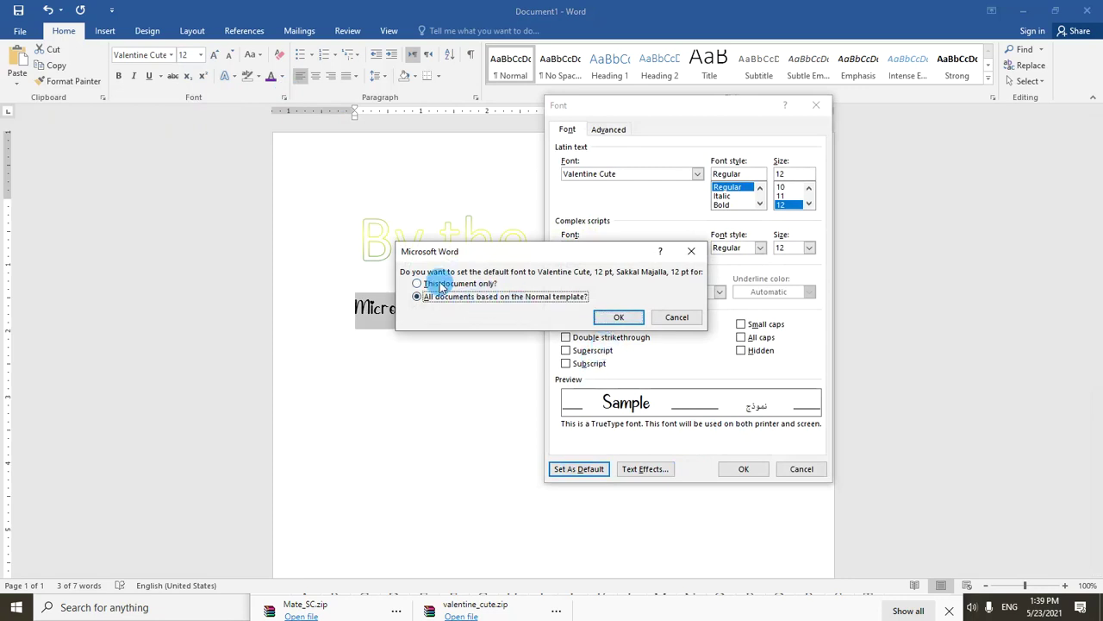
pyautogui.click(615, 317)
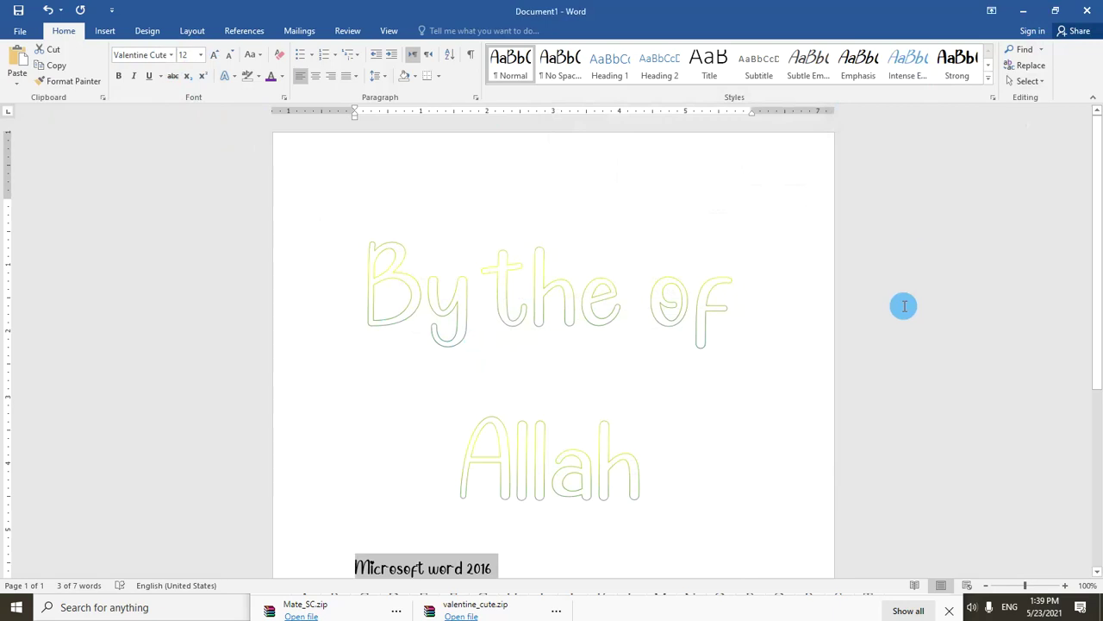
pyautogui.hotkey('ctrl', 'n')
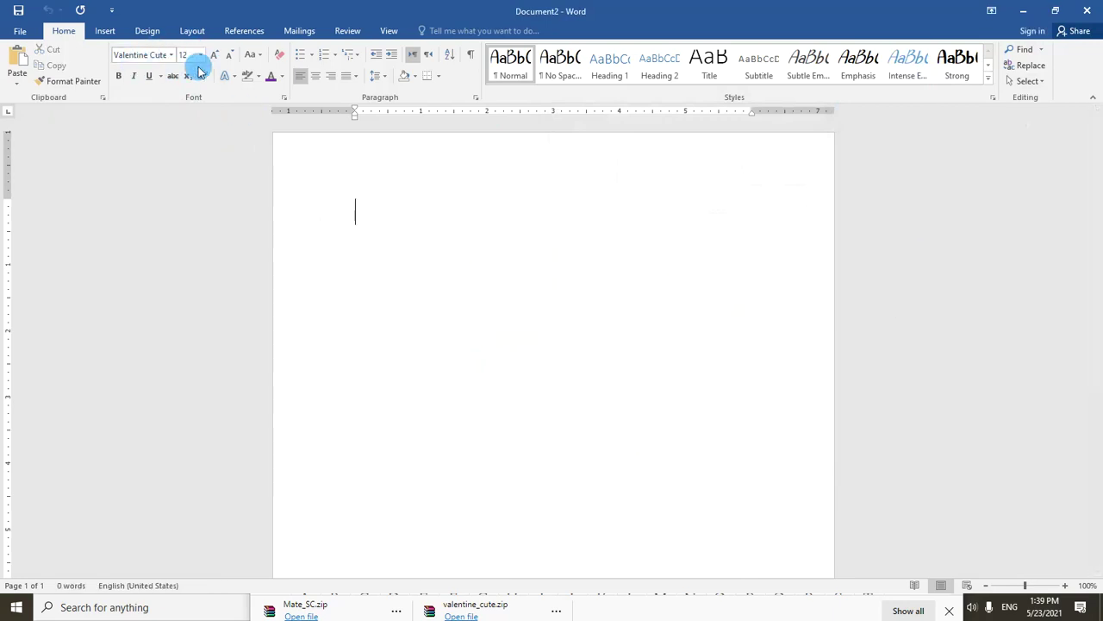